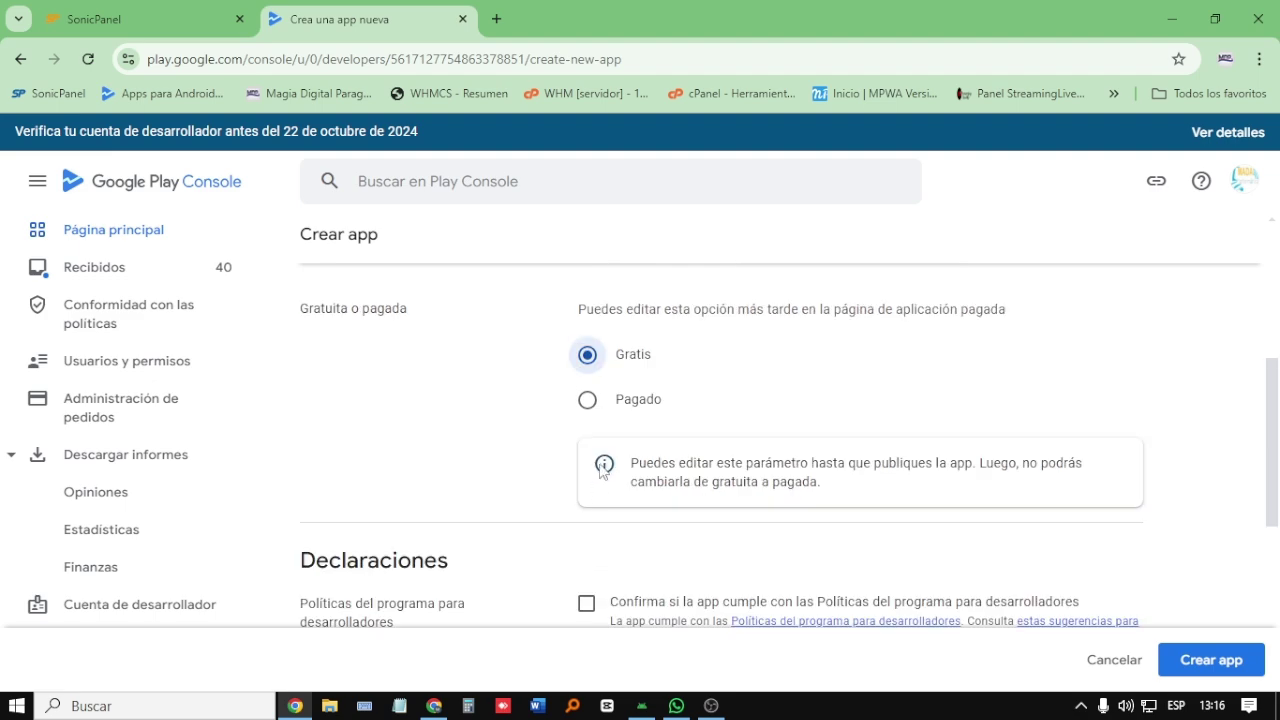
Step: Accept the developer program policies and US export laws declarations, and create the free app
{"action": "left_click", "coordinate": [587, 417]}
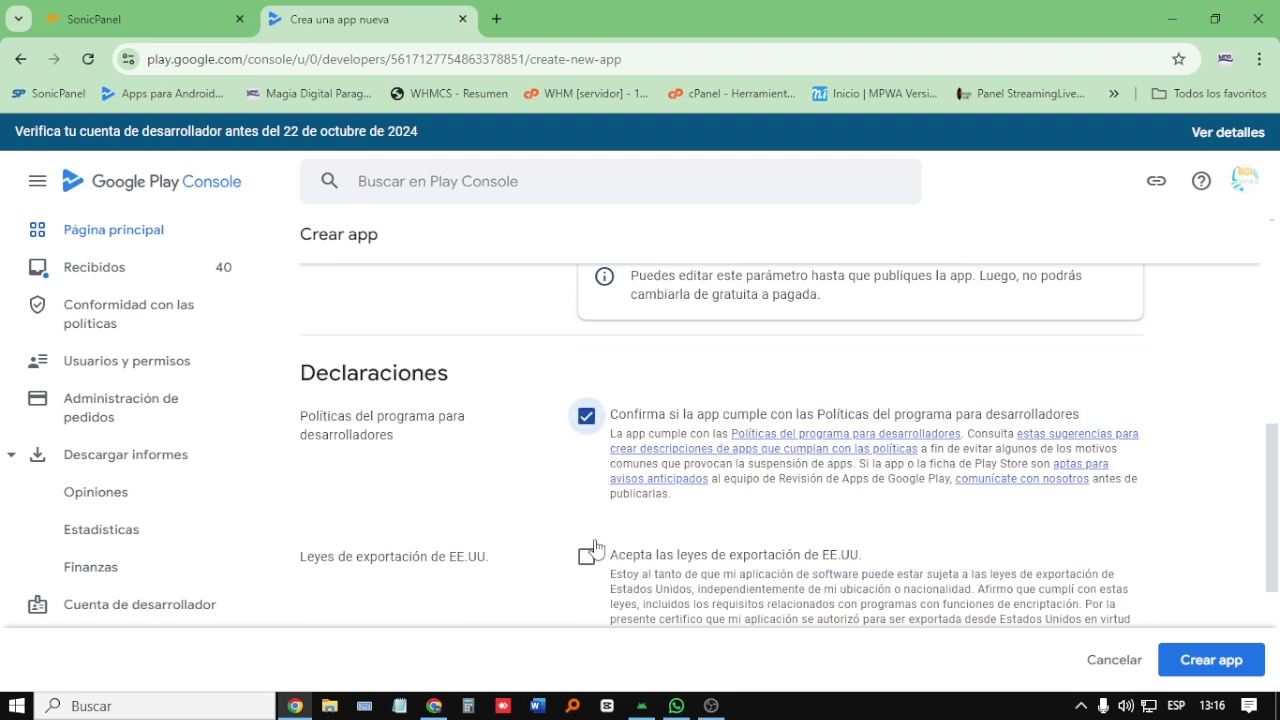
{"action": "left_click", "coordinate": [586, 556]}
{"action": "scroll", "coordinate": [593, 566], "scroll_direction": "down", "scroll_amount": 1}
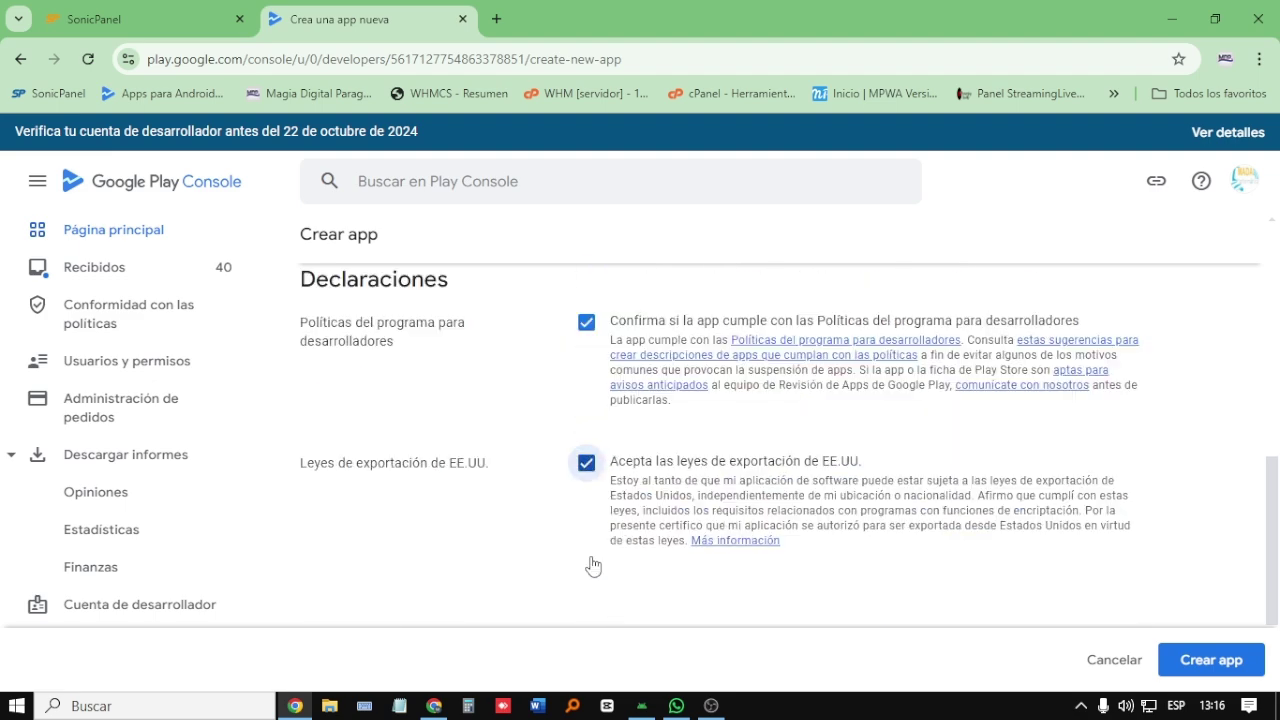
{"action": "left_click", "coordinate": [1204, 659]}
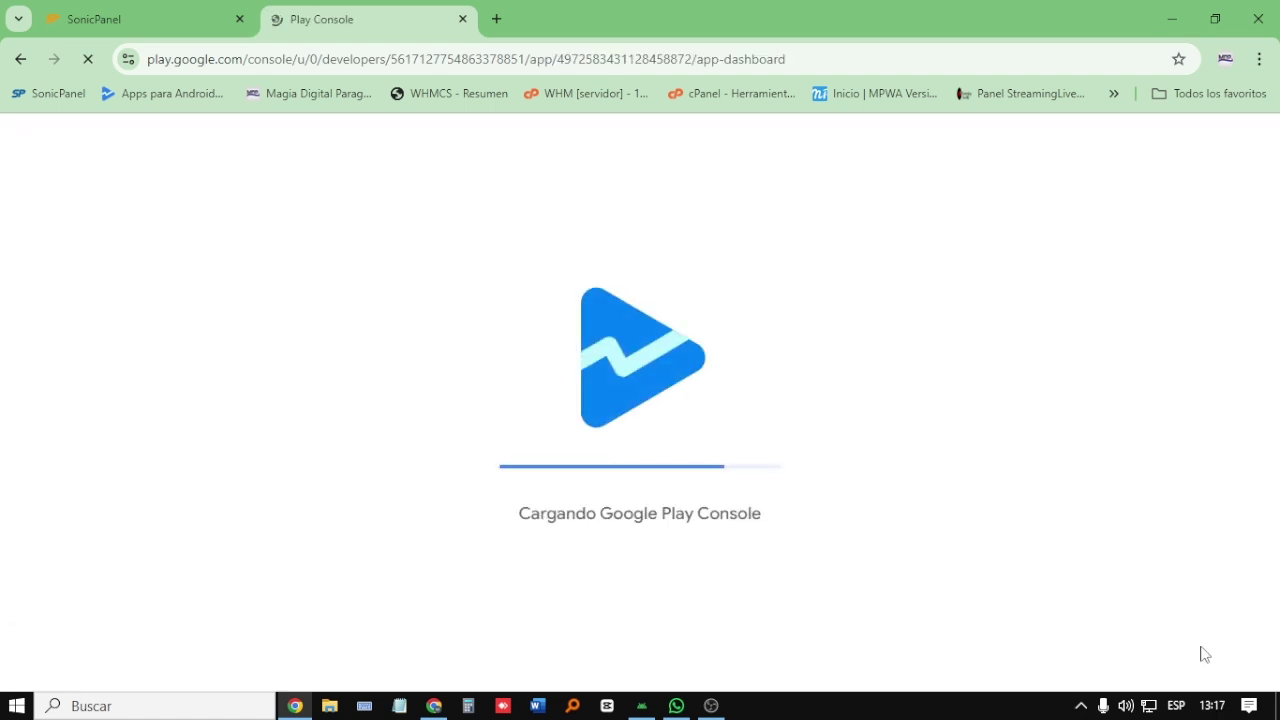
{"action": "right_click", "coordinate": [1201, 652]}
{"action": "left_click", "coordinate": [733, 8]}
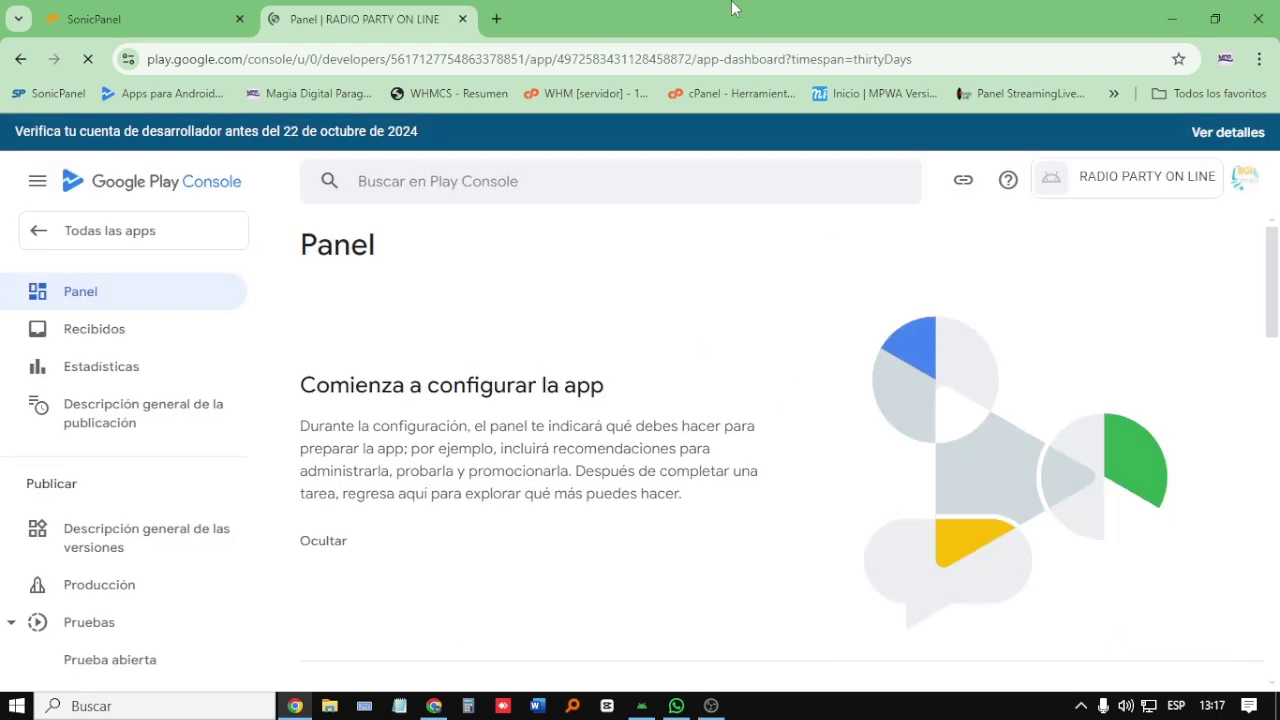
Step: Expand the tasks for providing app information and setting up the Play Store listing, and open the privacy policy task
{"action": "scroll", "coordinate": [597, 511], "scroll_direction": "down", "scroll_amount": 5}
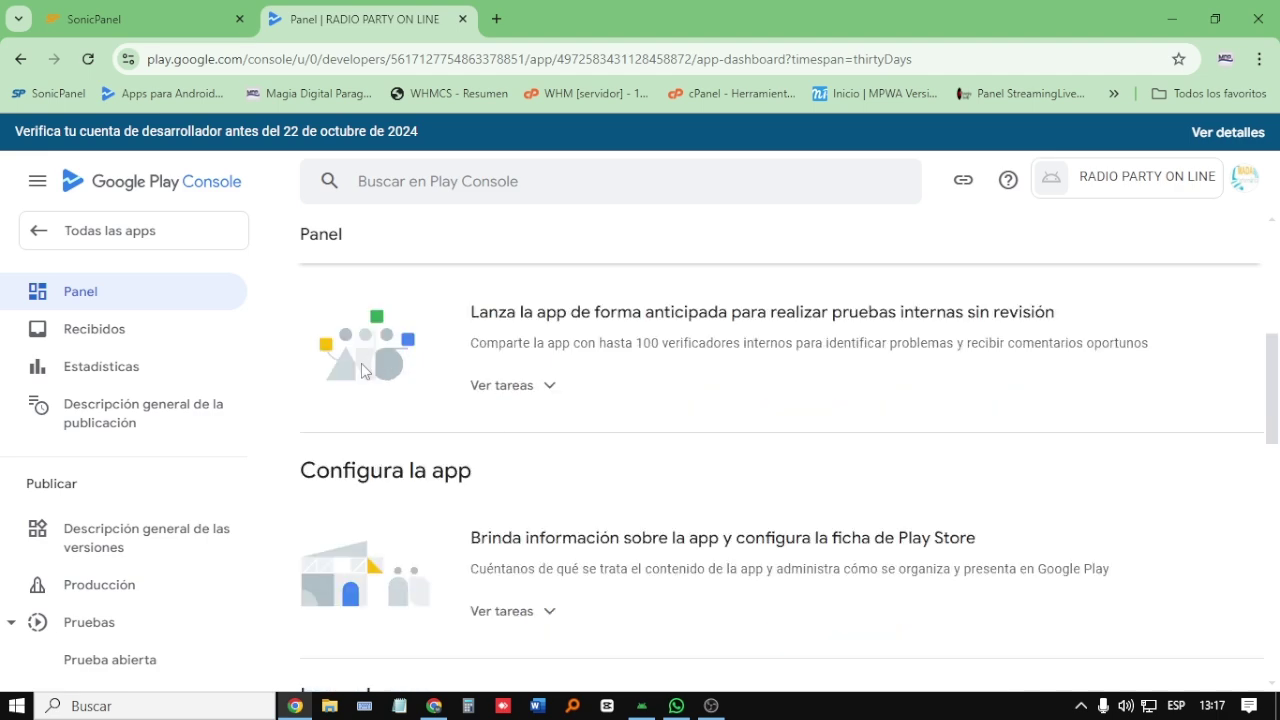
{"action": "scroll", "coordinate": [415, 442], "scroll_direction": "up", "scroll_amount": 3}
{"action": "scroll", "coordinate": [422, 496], "scroll_direction": "up", "scroll_amount": 3}
{"action": "scroll", "coordinate": [425, 505], "scroll_direction": "down", "scroll_amount": 5}
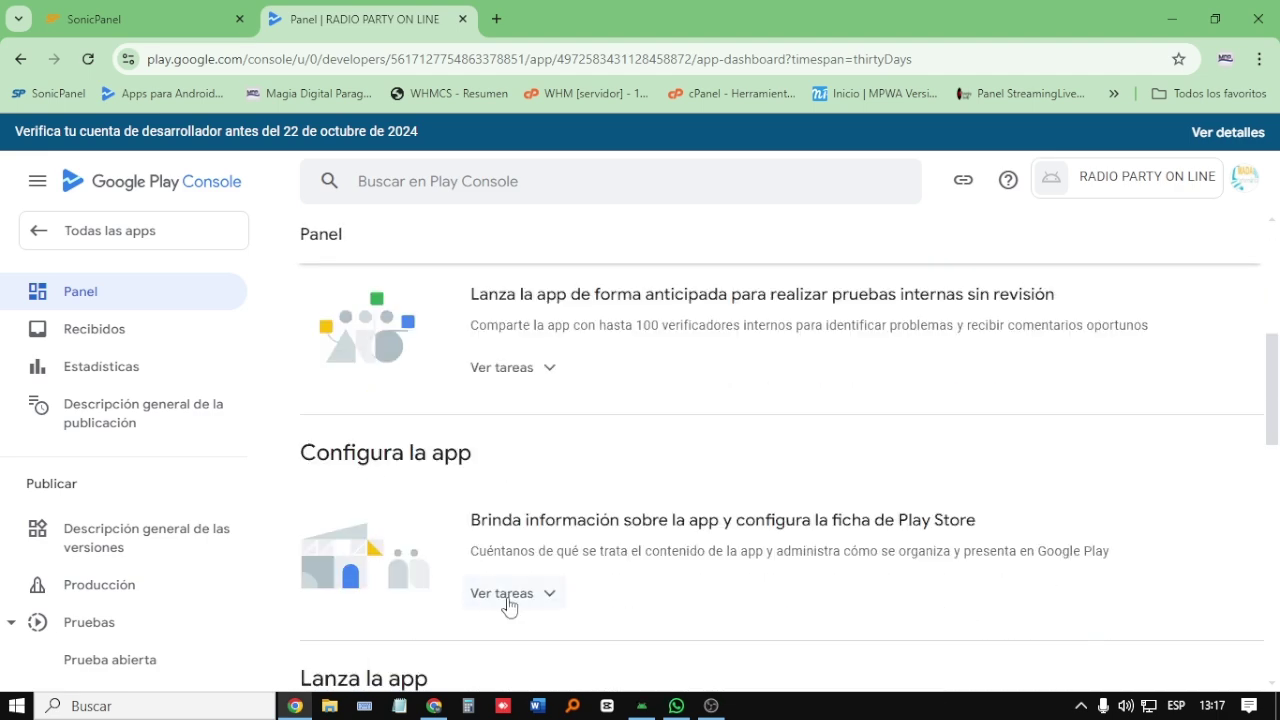
{"action": "left_click", "coordinate": [508, 595]}
{"action": "scroll", "coordinate": [510, 605], "scroll_direction": "down", "scroll_amount": 1}
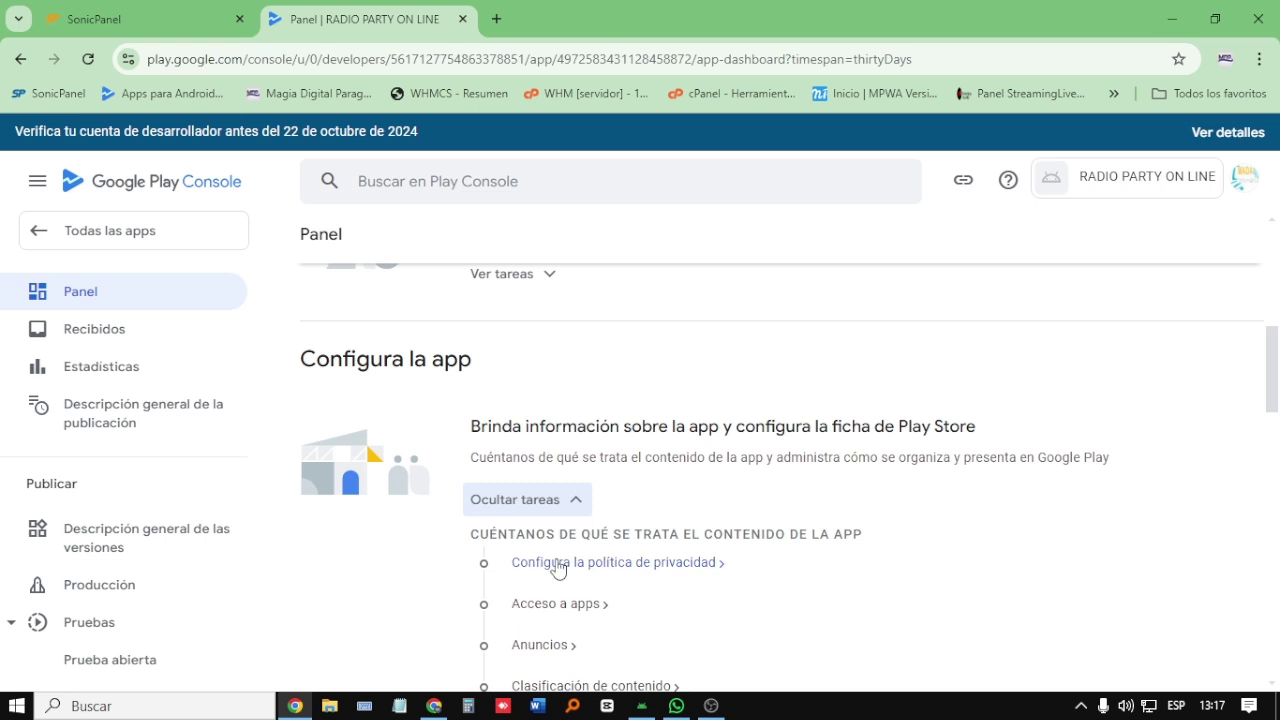
{"action": "scroll", "coordinate": [561, 568], "scroll_direction": "down", "scroll_amount": 1}
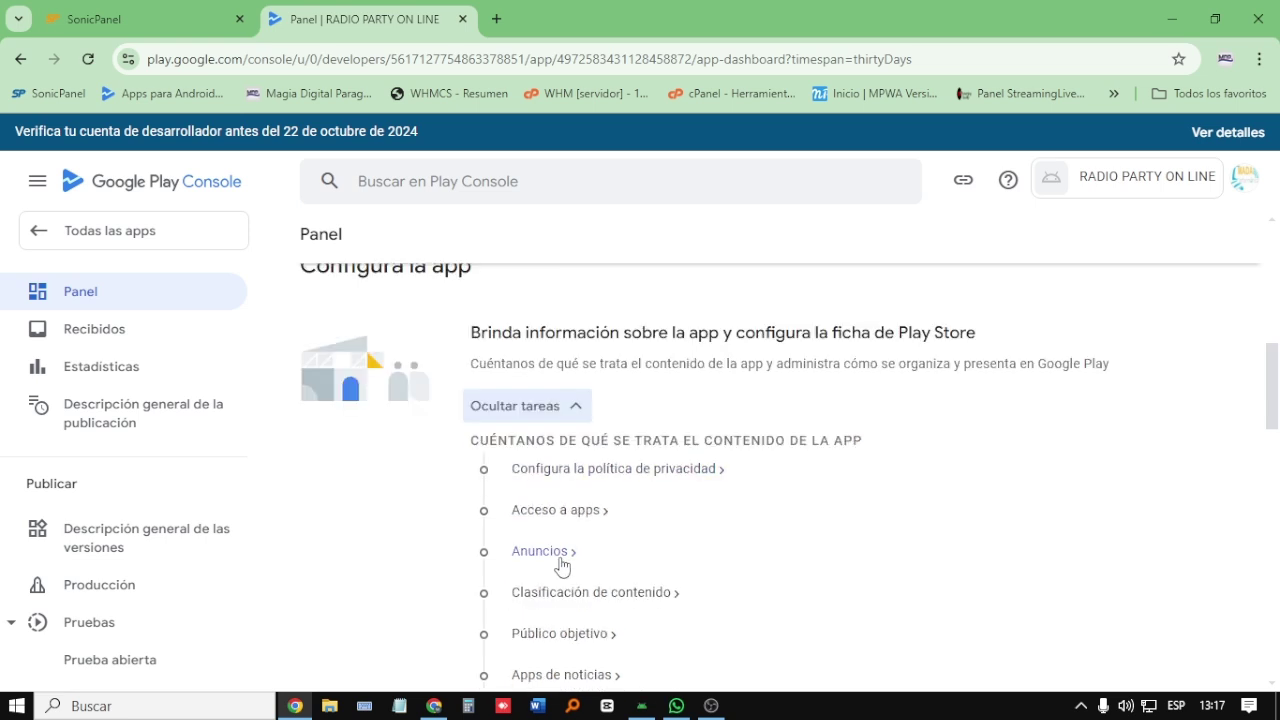
{"action": "left_click", "coordinate": [567, 470]}
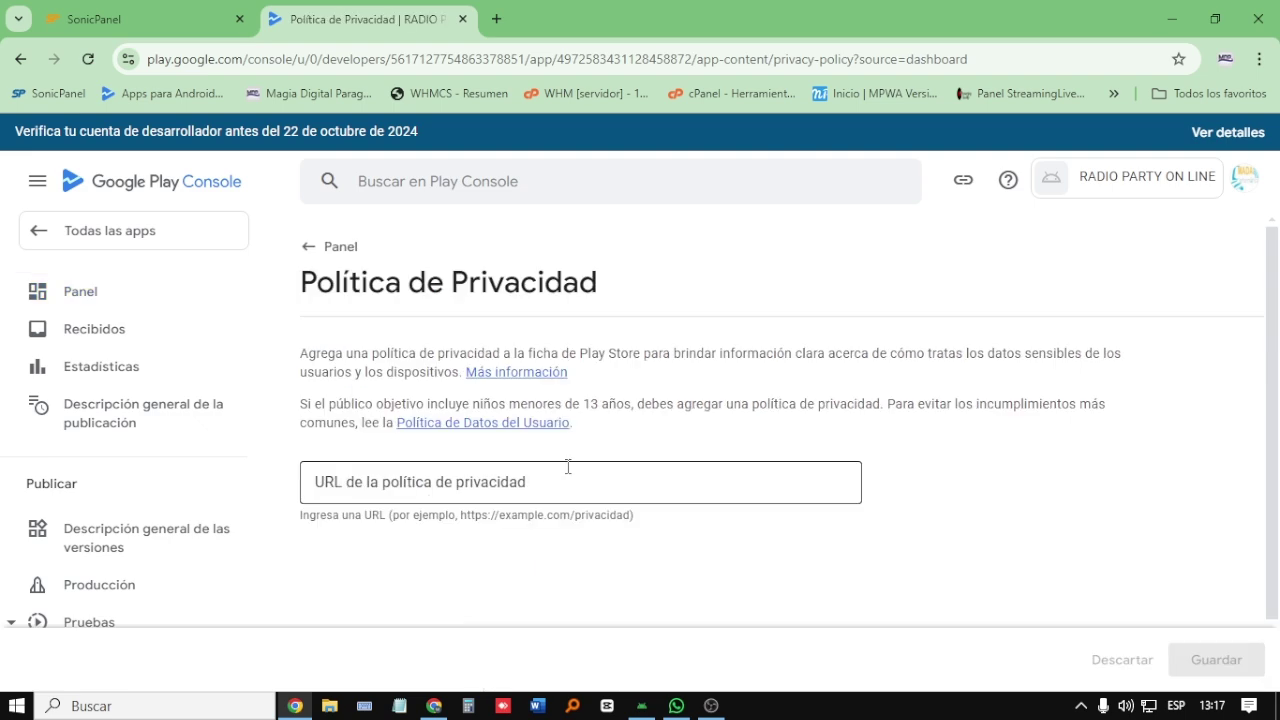
Step: Open the Magia Digital Paraguay "POLITICA" page in a new browser tab and copy its web address
{"action": "left_click", "coordinate": [498, 19]}
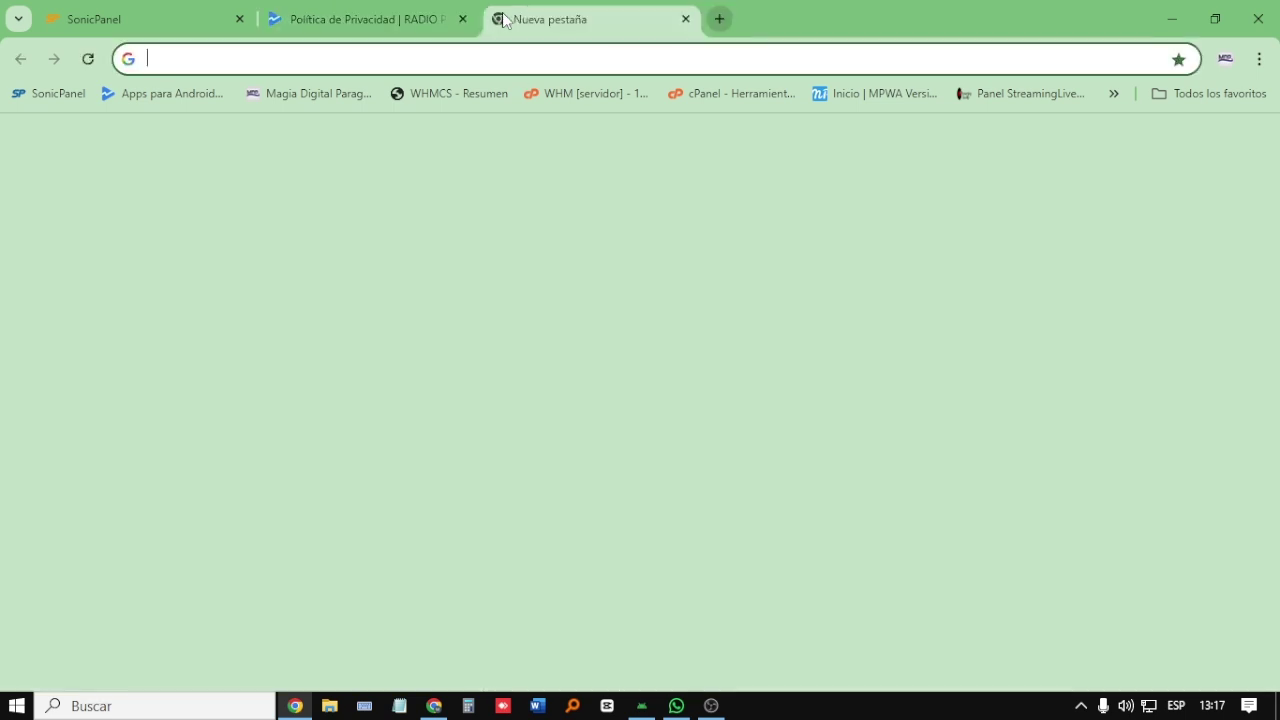
{"action": "type", "text": "poli"}
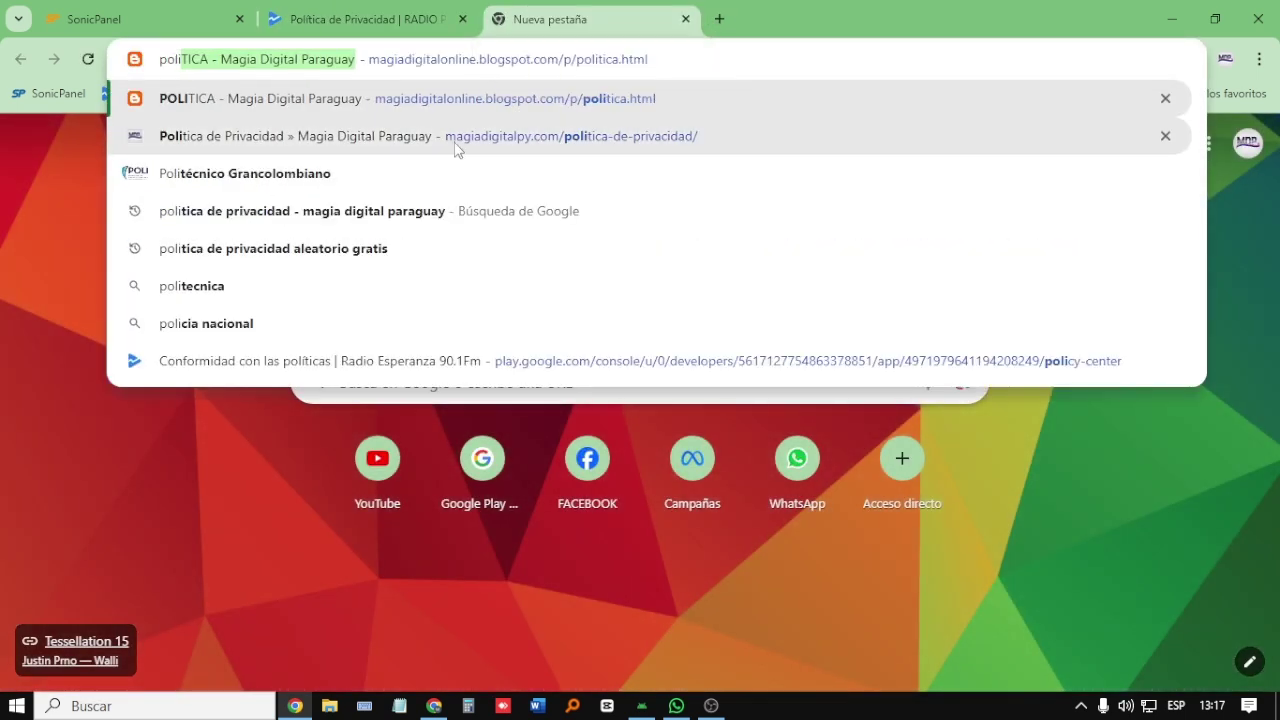
{"action": "left_click", "coordinate": [436, 82]}
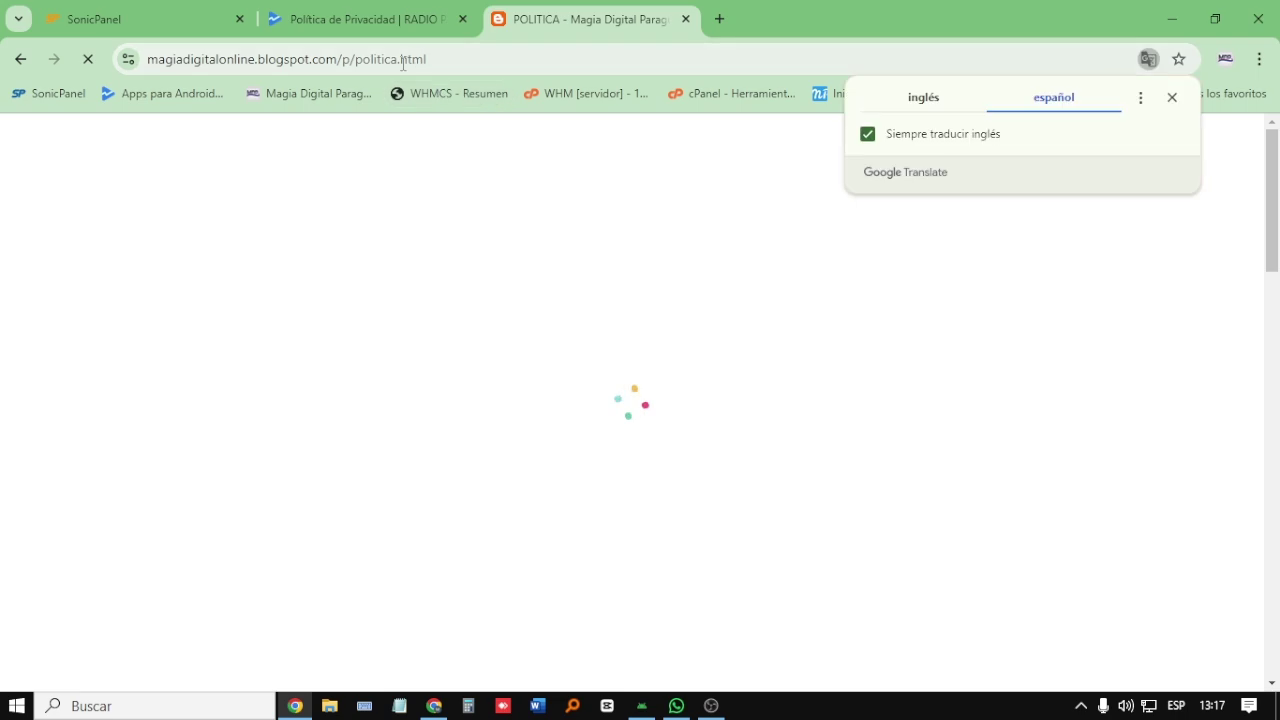
{"action": "left_click", "coordinate": [400, 62]}
{"action": "key", "text": "ctrl+c"}
{"action": "right_click", "coordinate": [400, 64]}
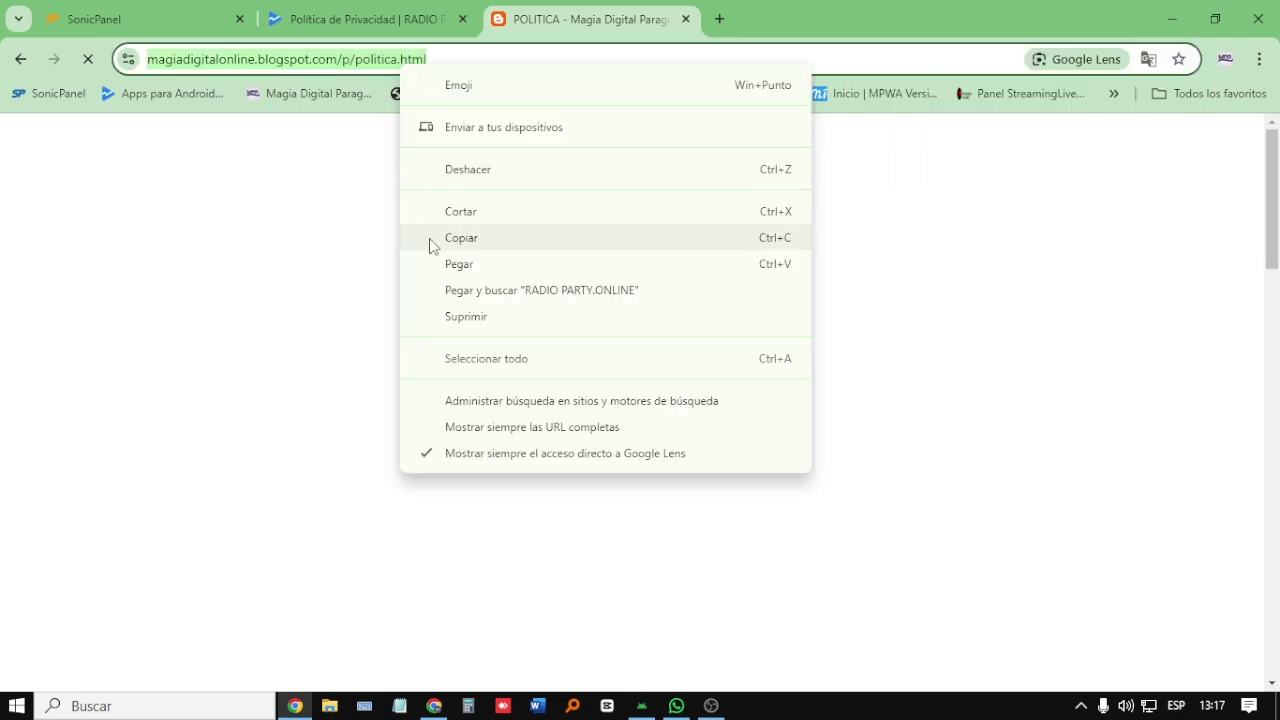
{"action": "left_click", "coordinate": [460, 237]}
{"action": "left_click", "coordinate": [365, 19]}
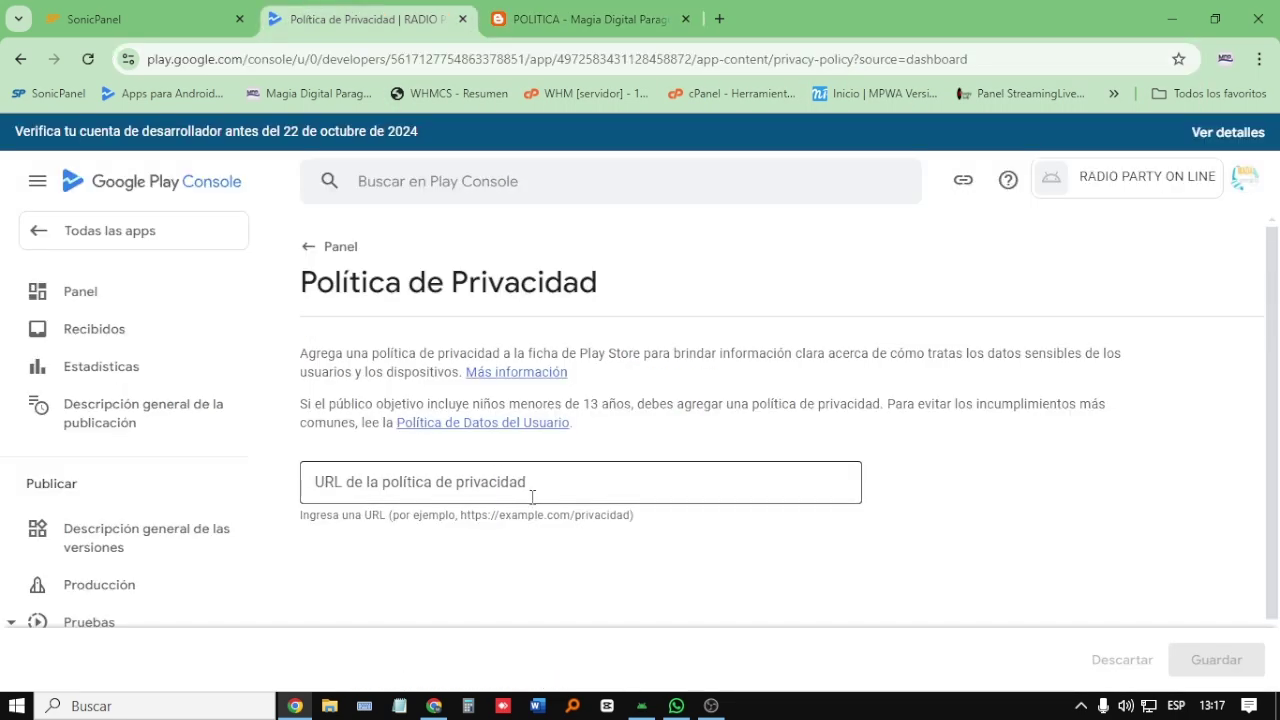
{"action": "left_click", "coordinate": [523, 491]}
{"action": "right_click", "coordinate": [523, 489]}
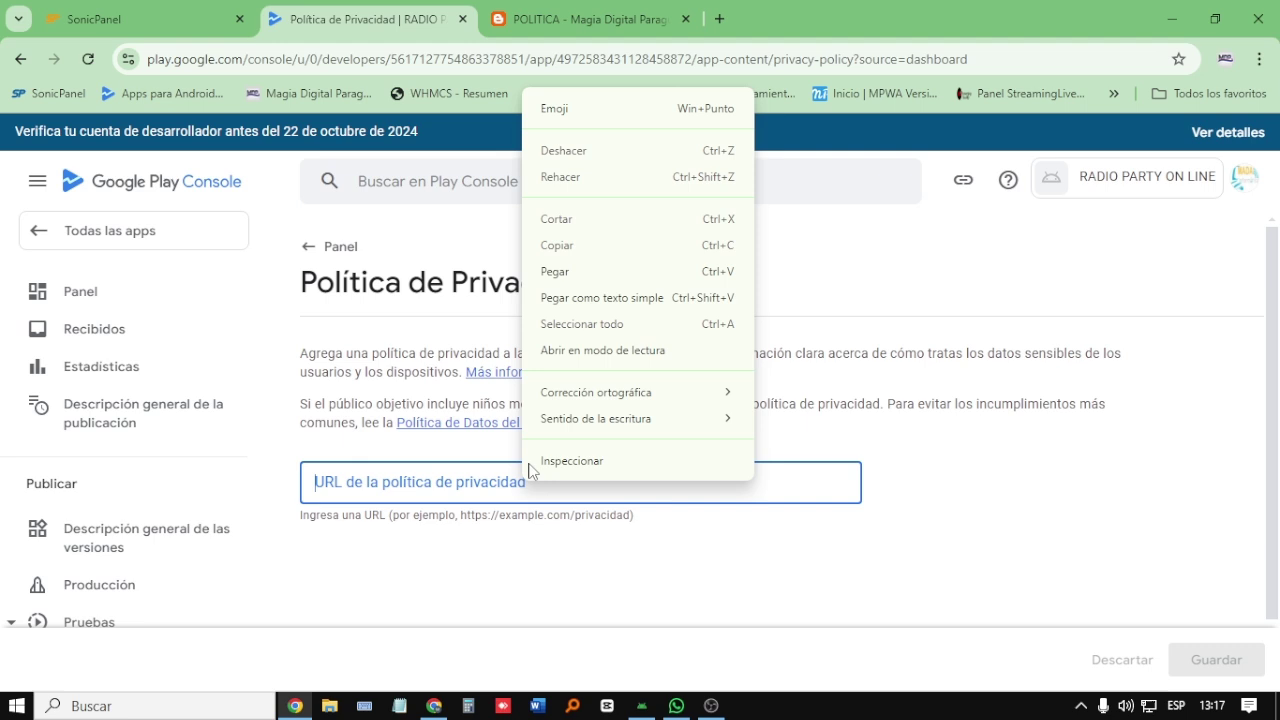
{"action": "left_click", "coordinate": [553, 272]}
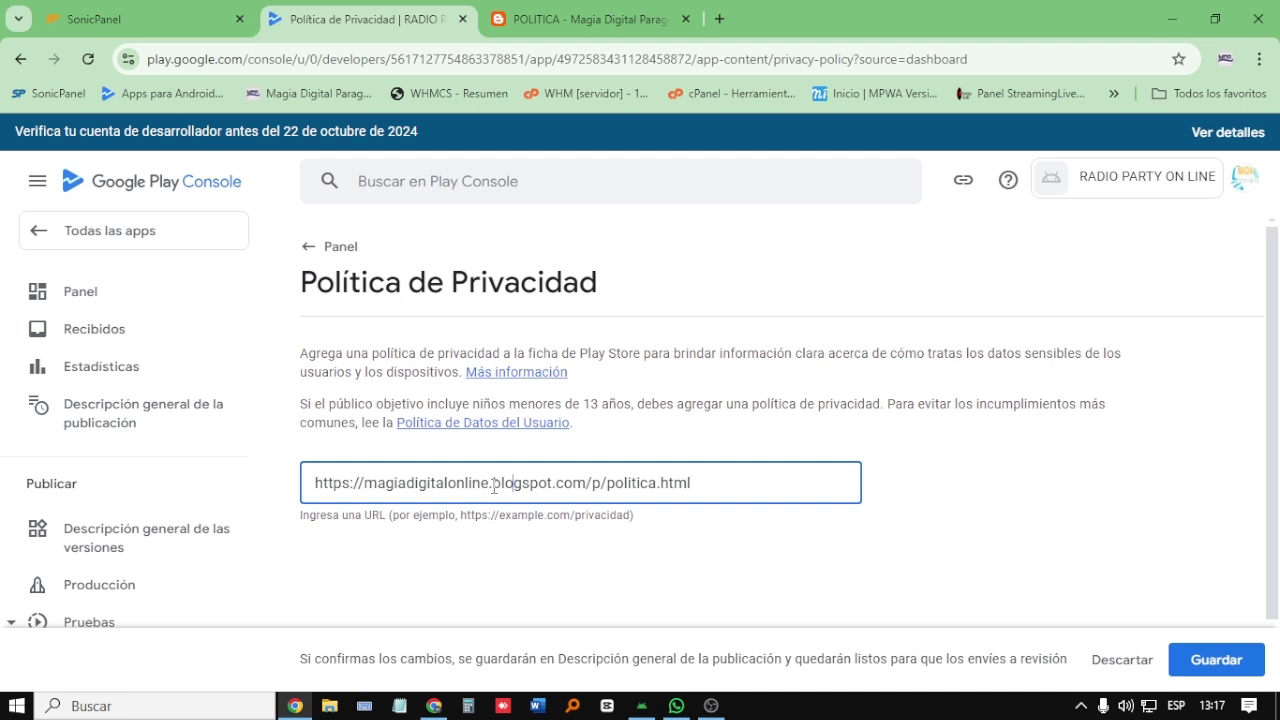
{"action": "left_click", "coordinate": [1228, 660]}
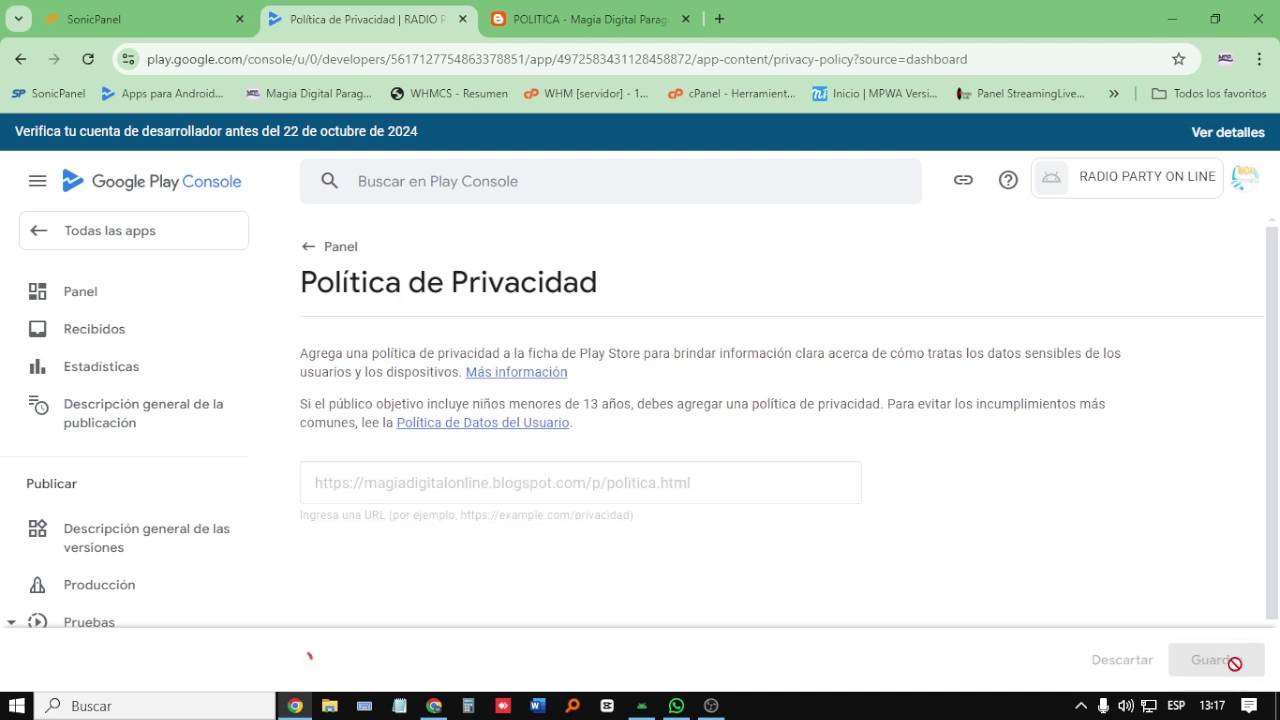
{"action": "left_click", "coordinate": [300, 251]}
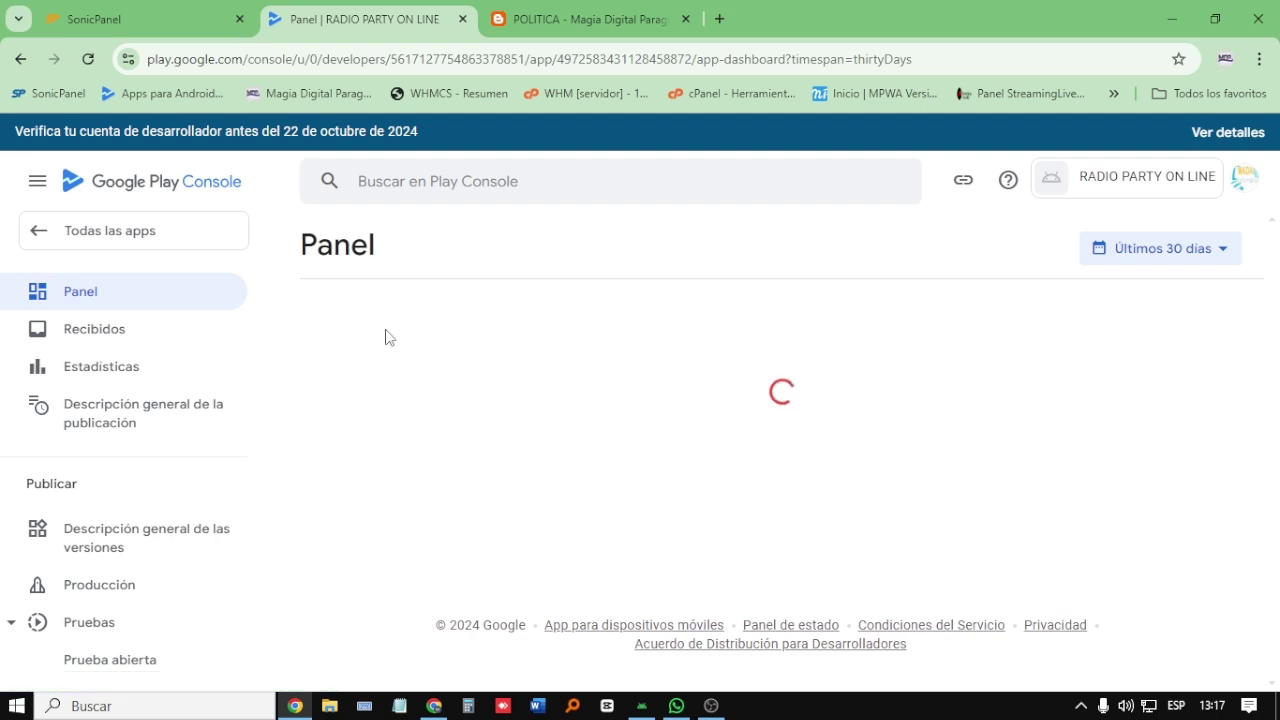
Step: Declare under Acceso a apps that all functions are available without access restrictions, save and return to the dashboard
{"action": "scroll", "coordinate": [446, 448], "scroll_direction": "down", "scroll_amount": 3}
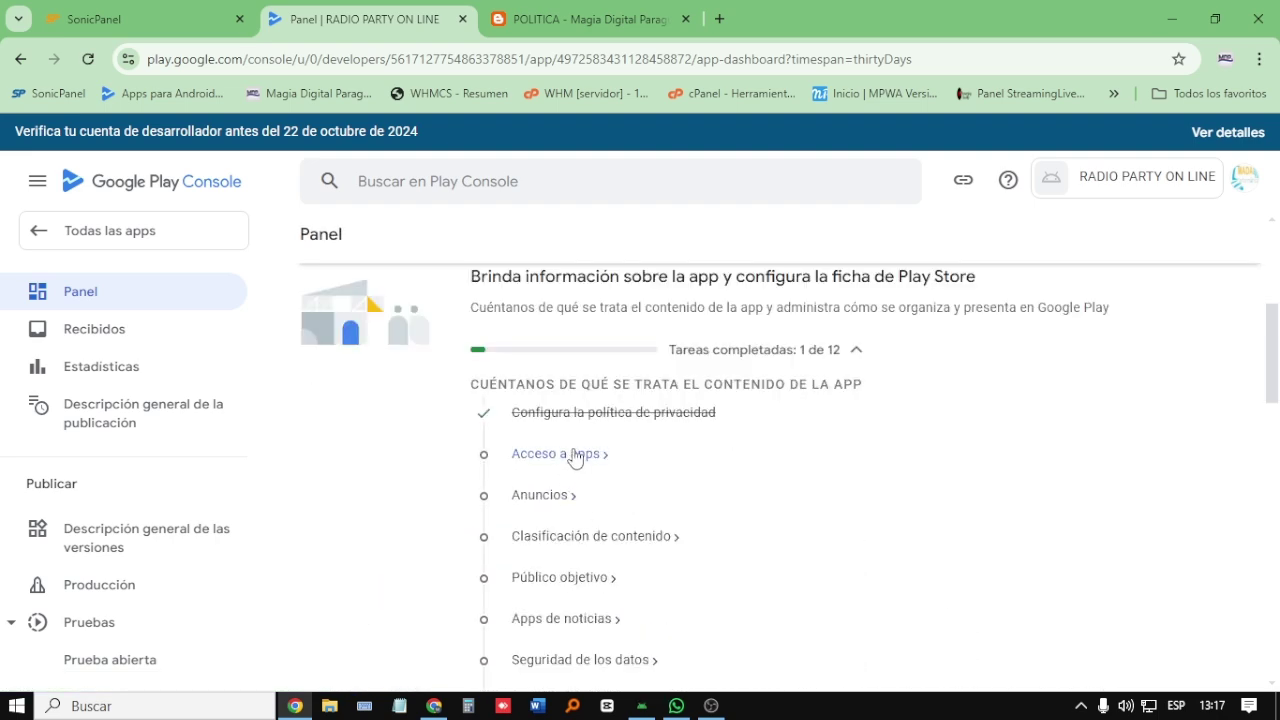
{"action": "left_click", "coordinate": [575, 455]}
{"action": "scroll", "coordinate": [572, 458], "scroll_direction": "down", "scroll_amount": 4}
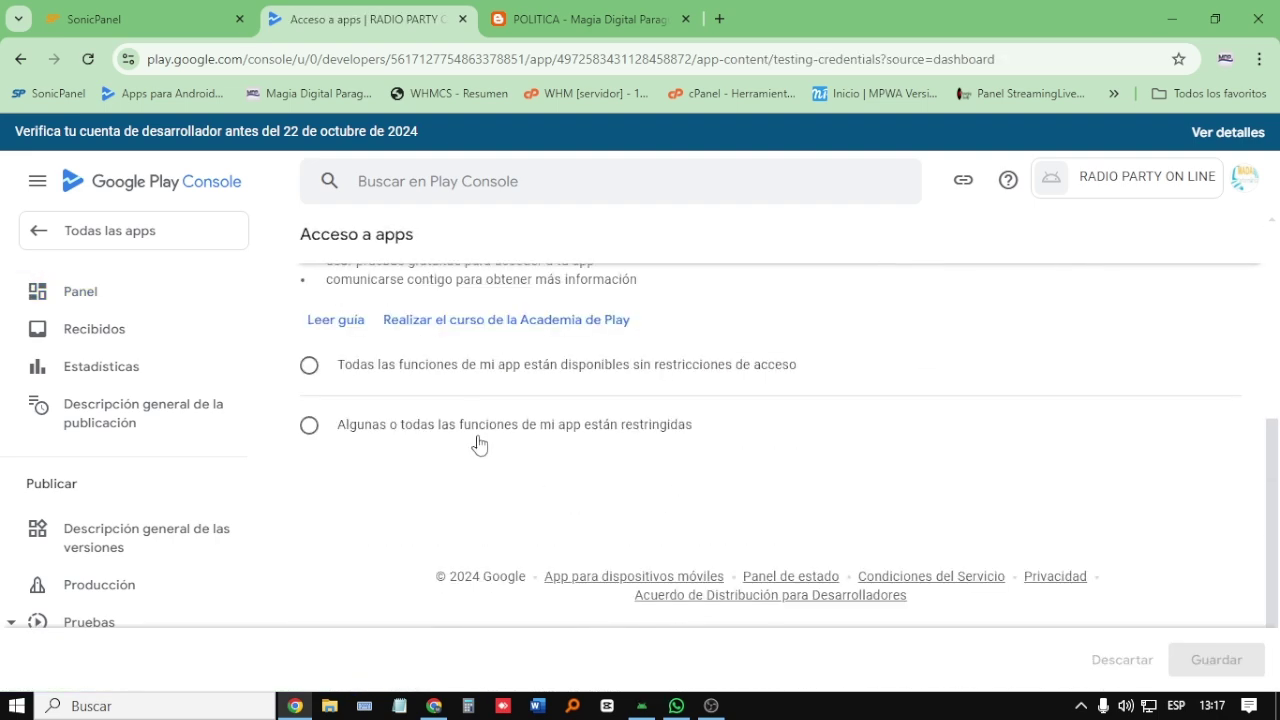
{"action": "left_click", "coordinate": [474, 375]}
{"action": "left_click", "coordinate": [1190, 655]}
{"action": "scroll", "coordinate": [826, 584], "scroll_direction": "up", "scroll_amount": 5}
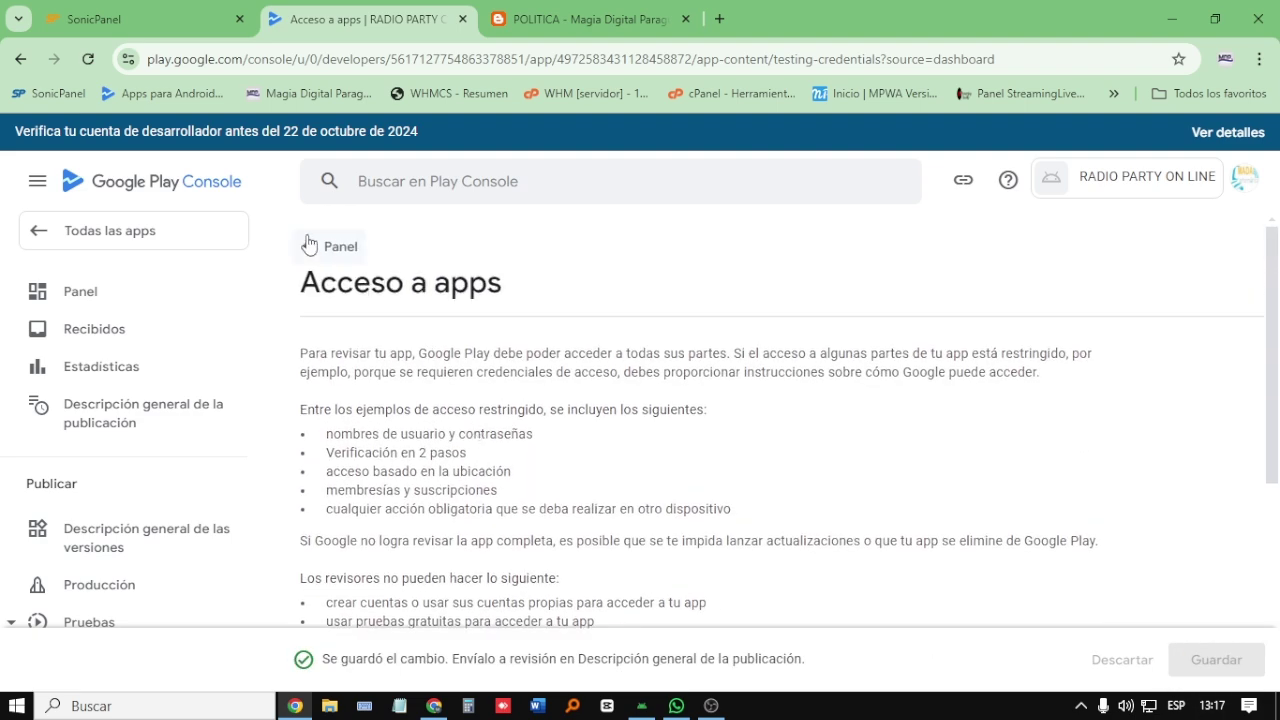
{"action": "left_click", "coordinate": [310, 246]}
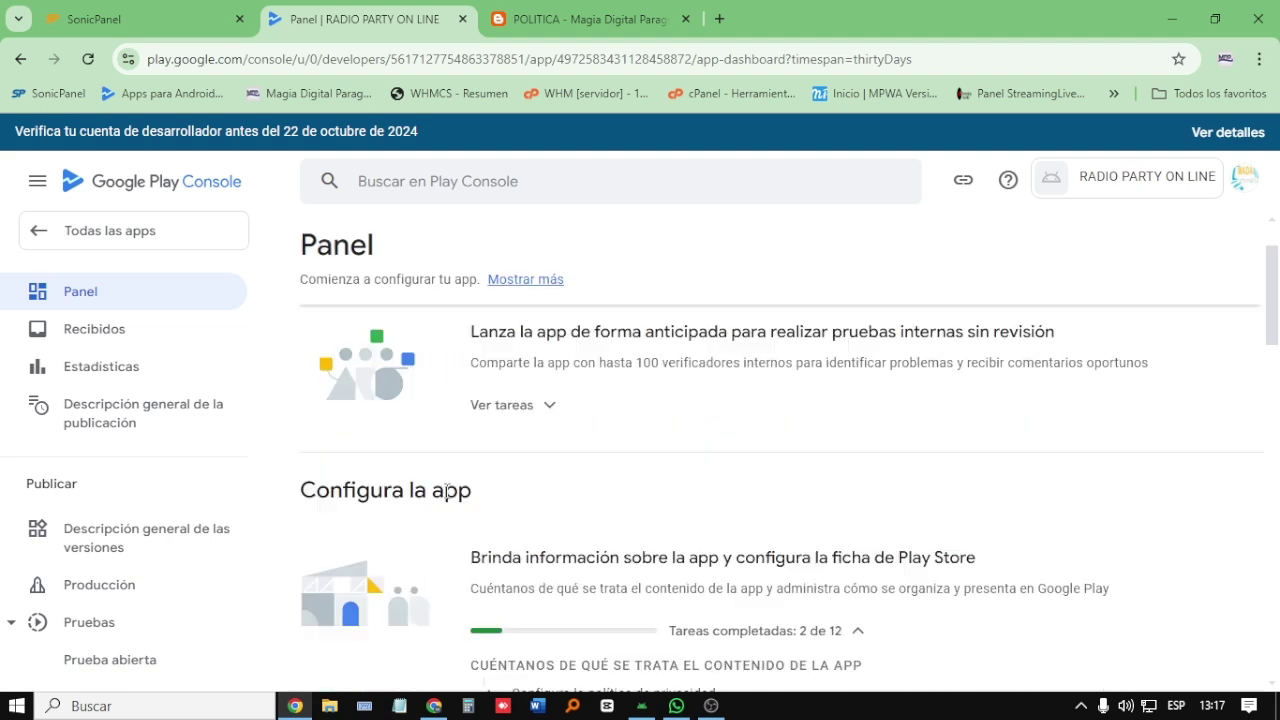
Step: Declare under Anuncios that the app contains no ads, save and return to the dashboard
{"action": "scroll", "coordinate": [447, 490], "scroll_direction": "down", "scroll_amount": 3}
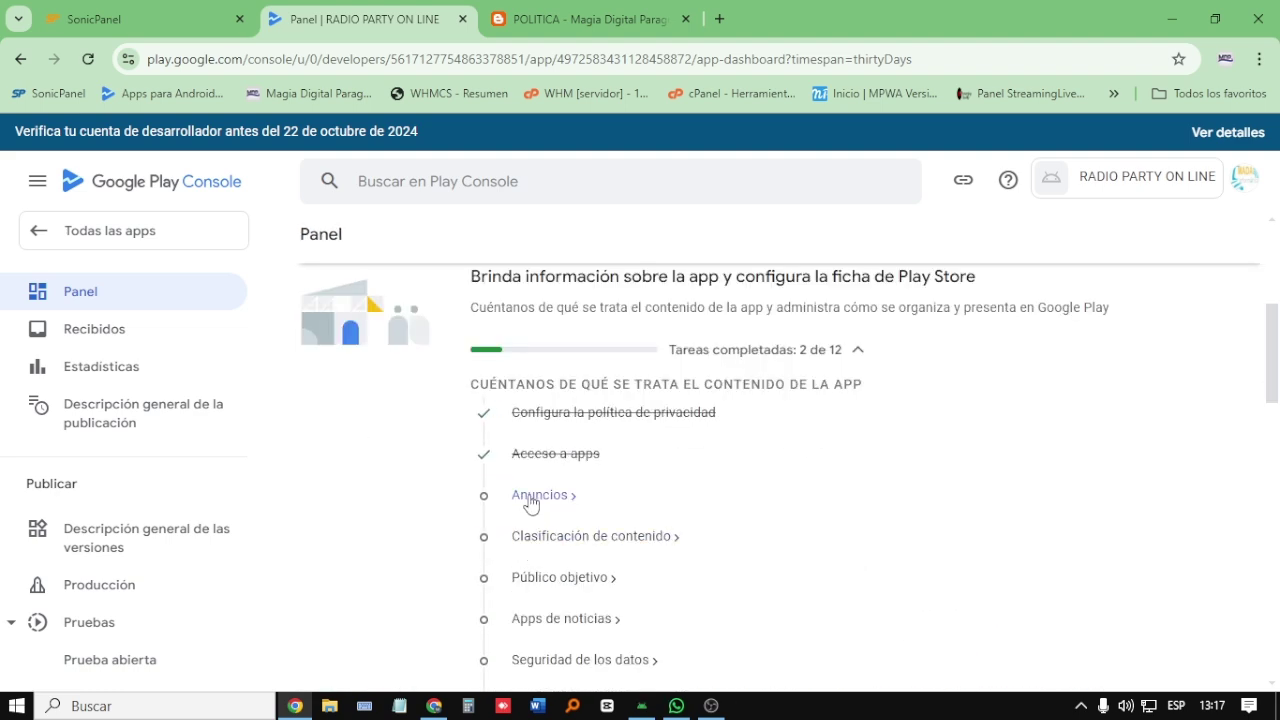
{"action": "left_click", "coordinate": [531, 499]}
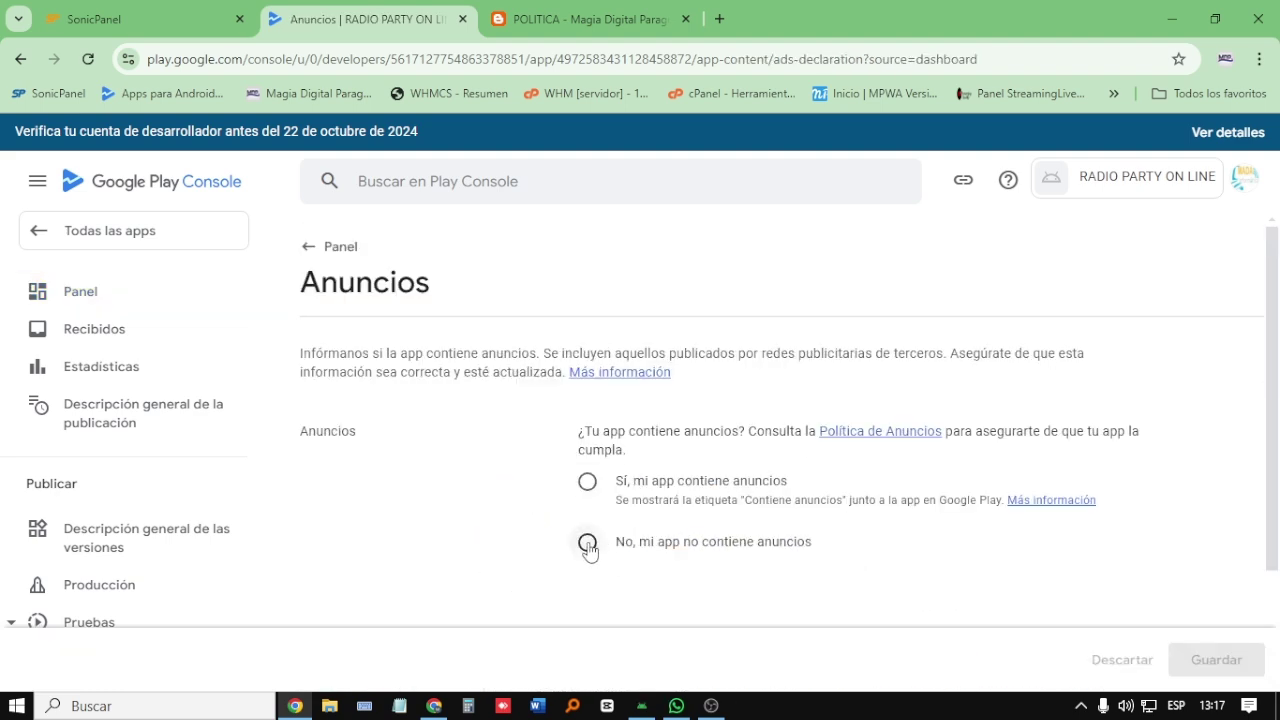
{"action": "left_click", "coordinate": [578, 551]}
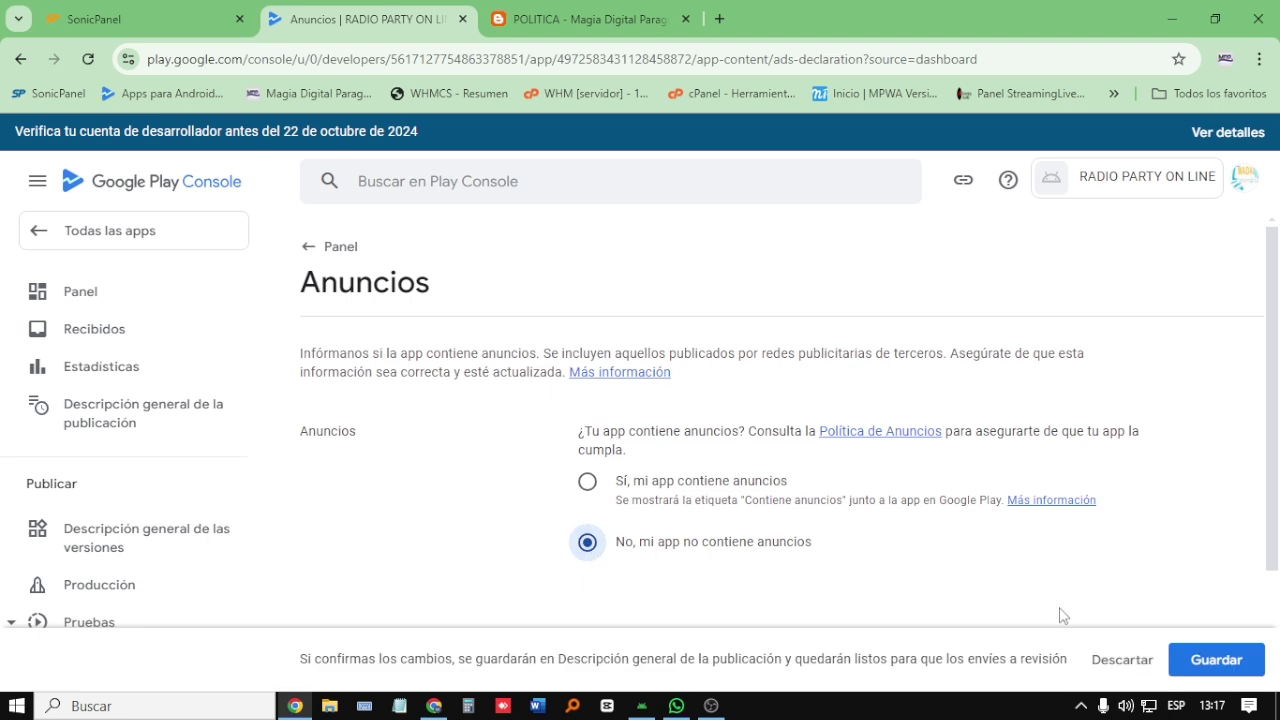
{"action": "left_click", "coordinate": [1185, 658]}
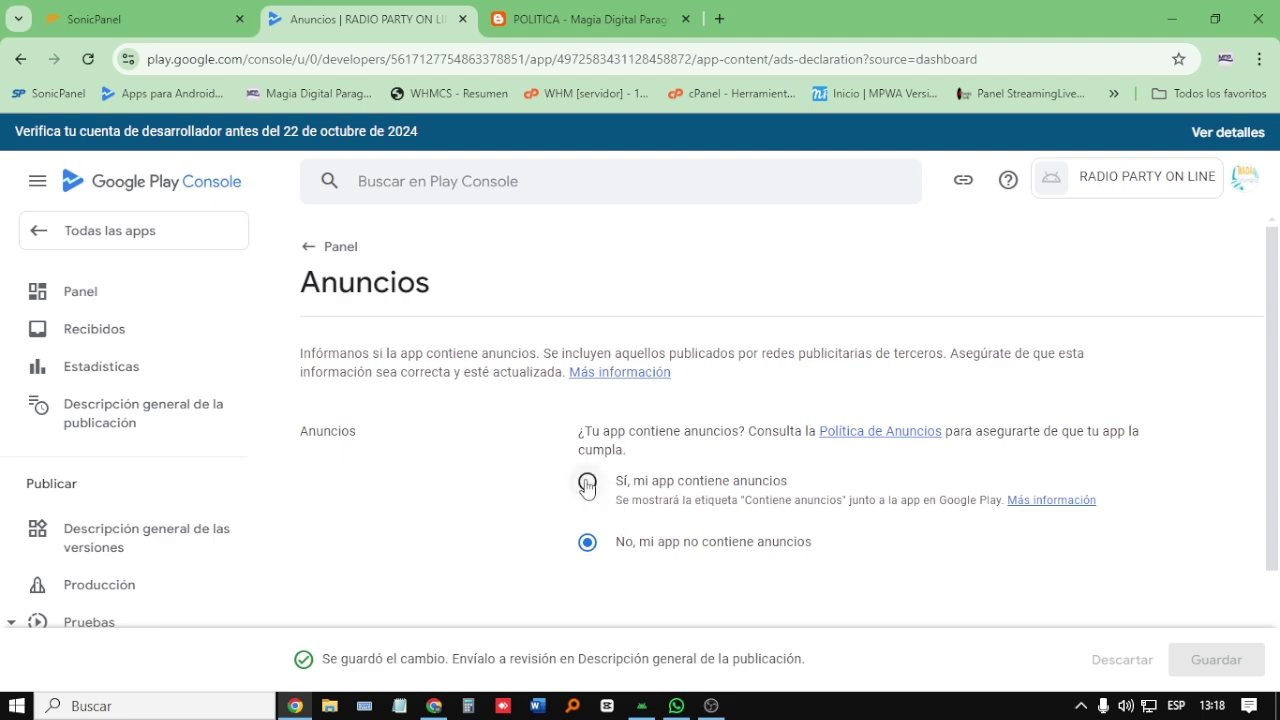
{"action": "left_click", "coordinate": [315, 247]}
Step: Open the Clasificación de contenido task and start its questionnaire at the email address field
{"action": "scroll", "coordinate": [703, 570], "scroll_direction": "down", "scroll_amount": 5}
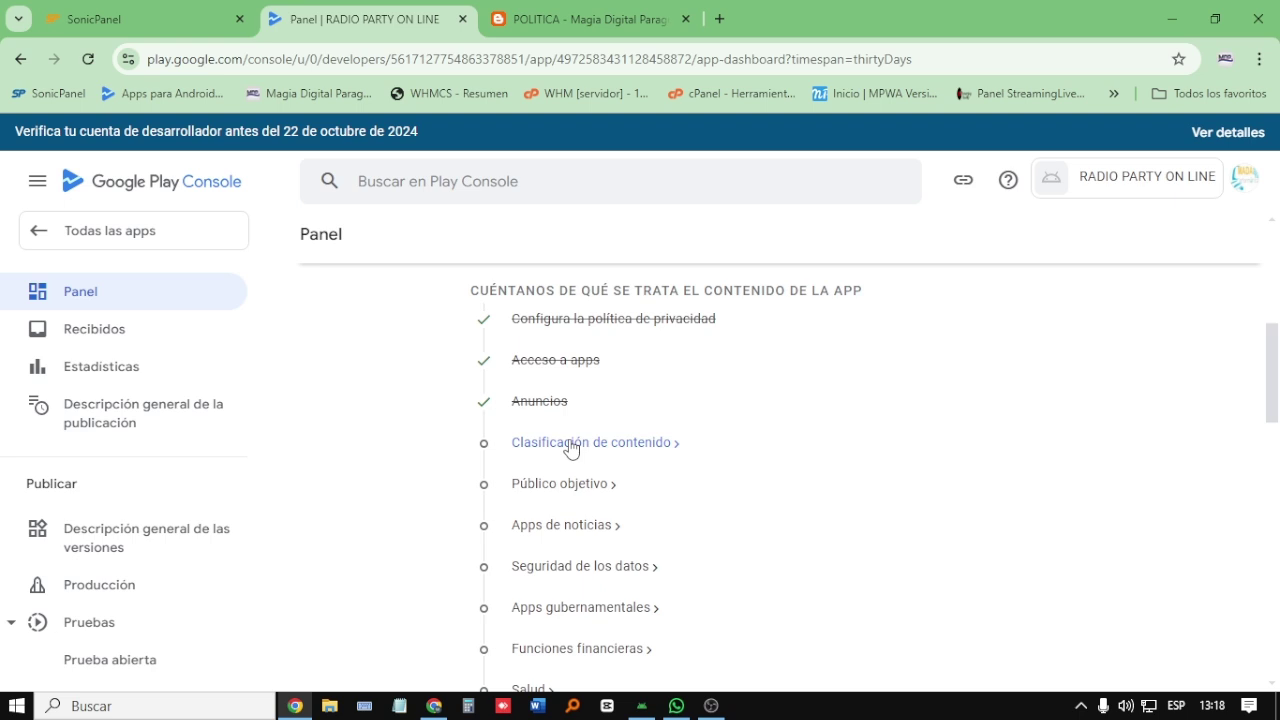
{"action": "left_click", "coordinate": [572, 446]}
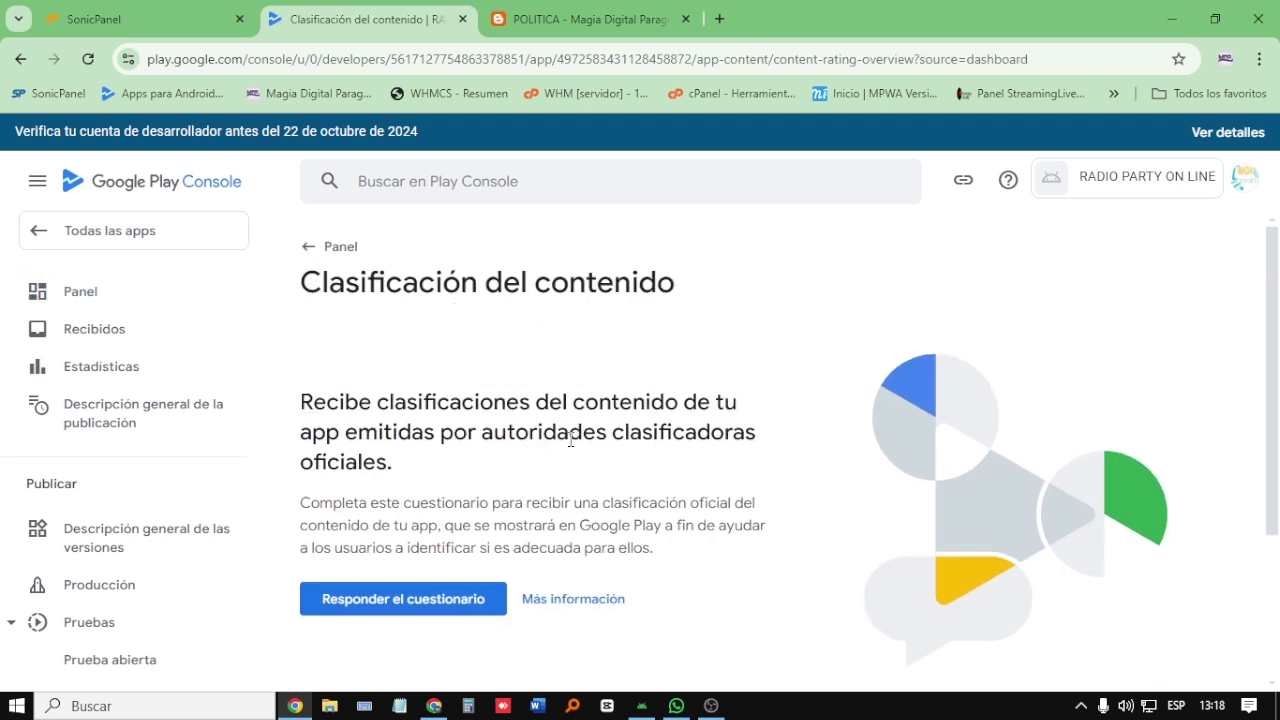
{"action": "left_click", "coordinate": [466, 606]}
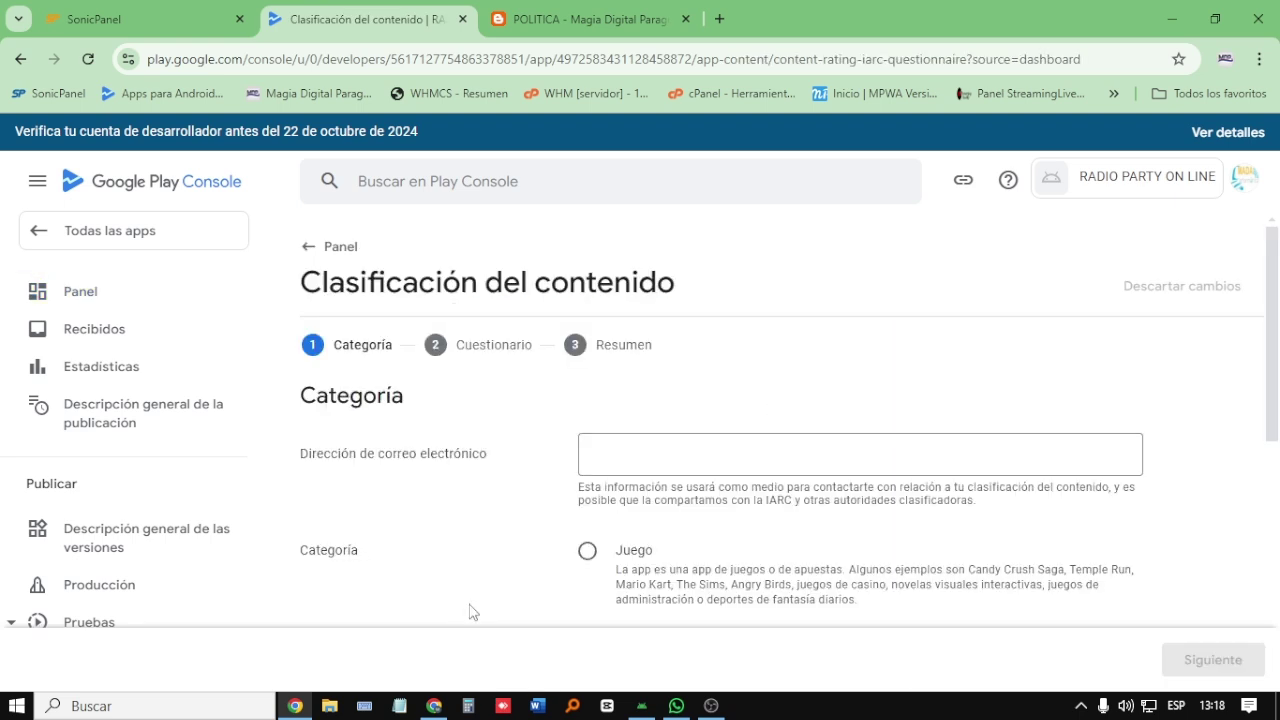
{"action": "left_click", "coordinate": [623, 440]}
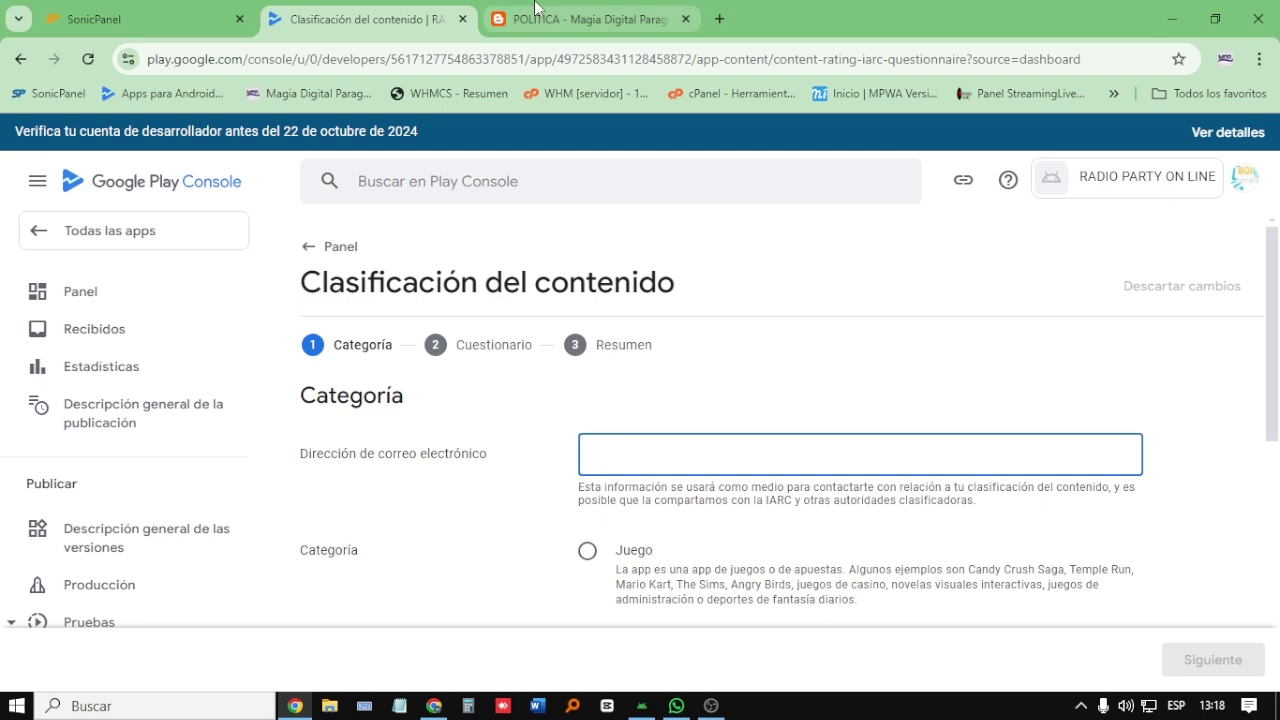
Step: Copy the contact email address from the footer of the Magia Digital Paraguay website
{"action": "left_click", "coordinate": [520, 30]}
{"action": "left_click", "coordinate": [310, 89]}
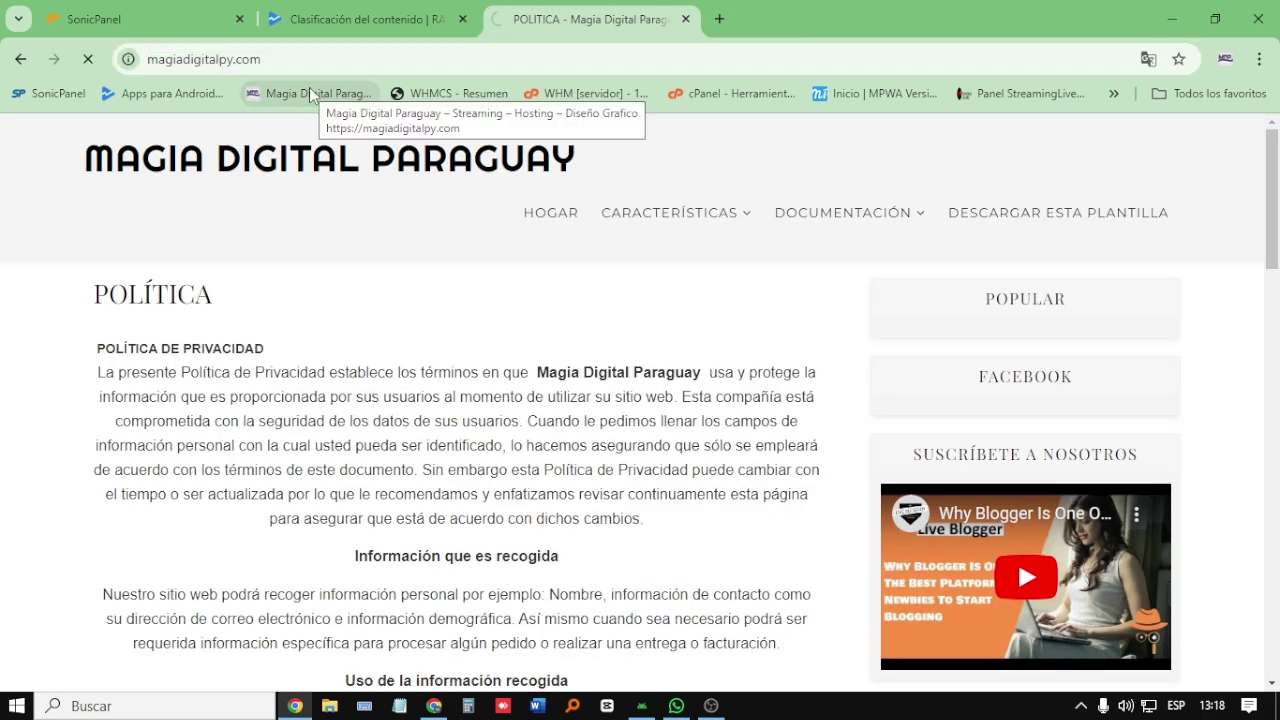
{"action": "scroll", "coordinate": [629, 370], "scroll_direction": "down", "scroll_amount": 20}
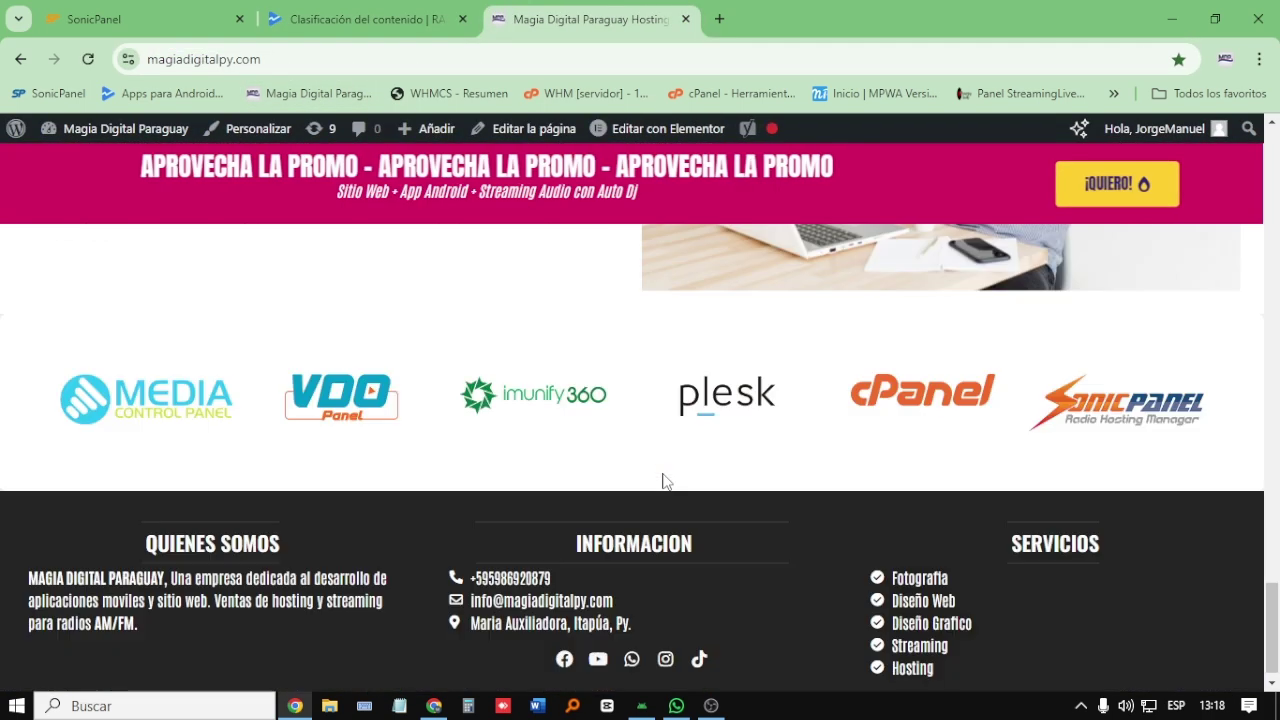
{"action": "triple_click", "coordinate": [553, 588]}
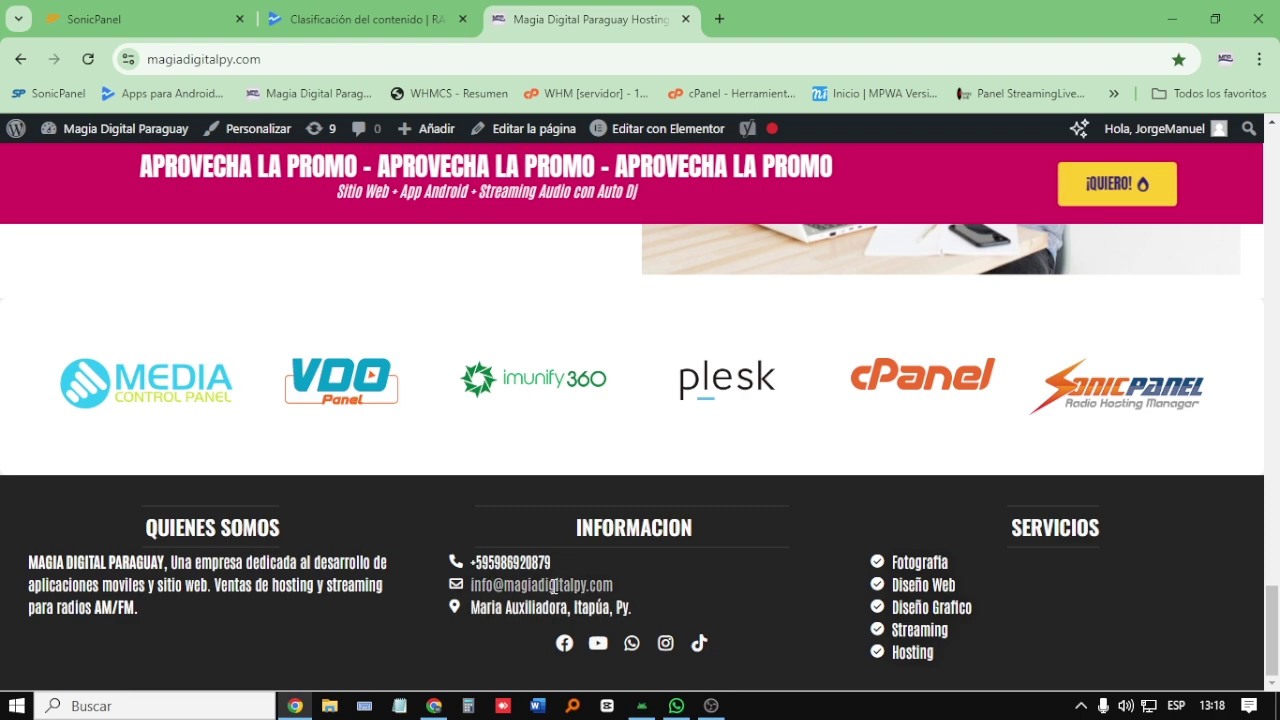
{"action": "right_click", "coordinate": [553, 588]}
{"action": "left_click", "coordinate": [590, 394]}
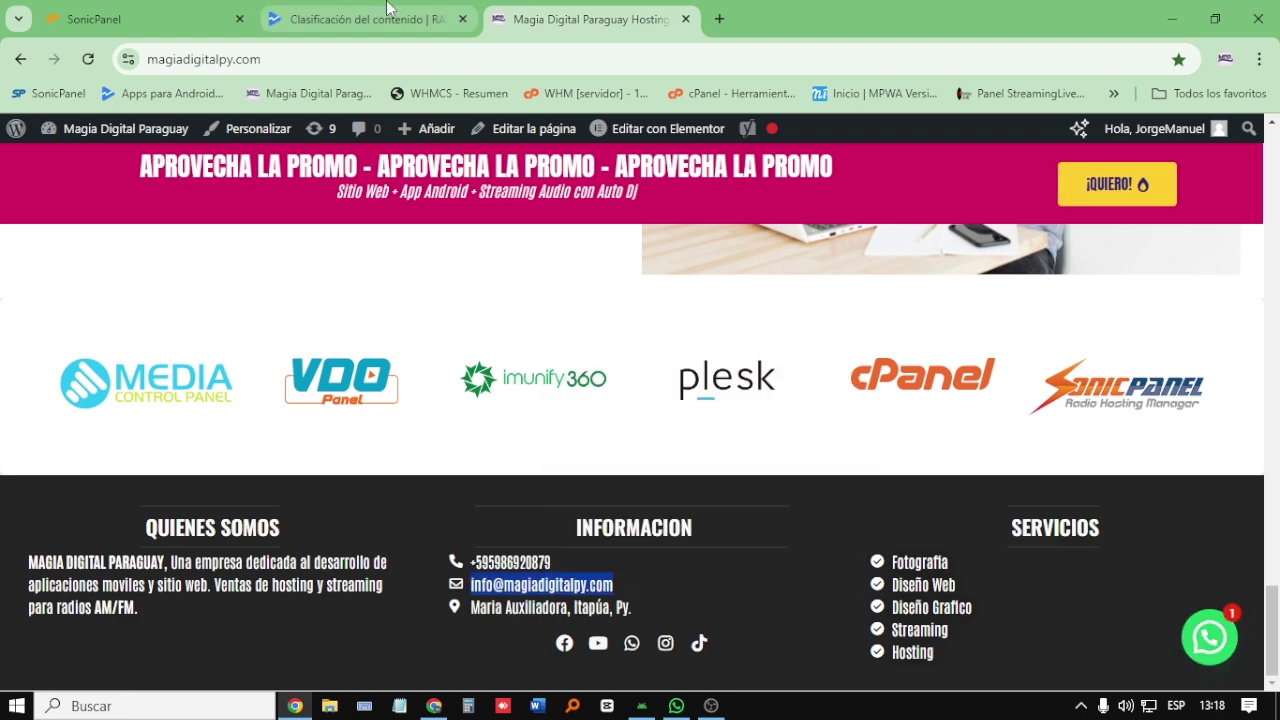
Step: Paste the copied contact email address into the email field of the Play Console content rating questionnaire
{"action": "left_click", "coordinate": [360, 19]}
{"action": "right_click", "coordinate": [609, 451]}
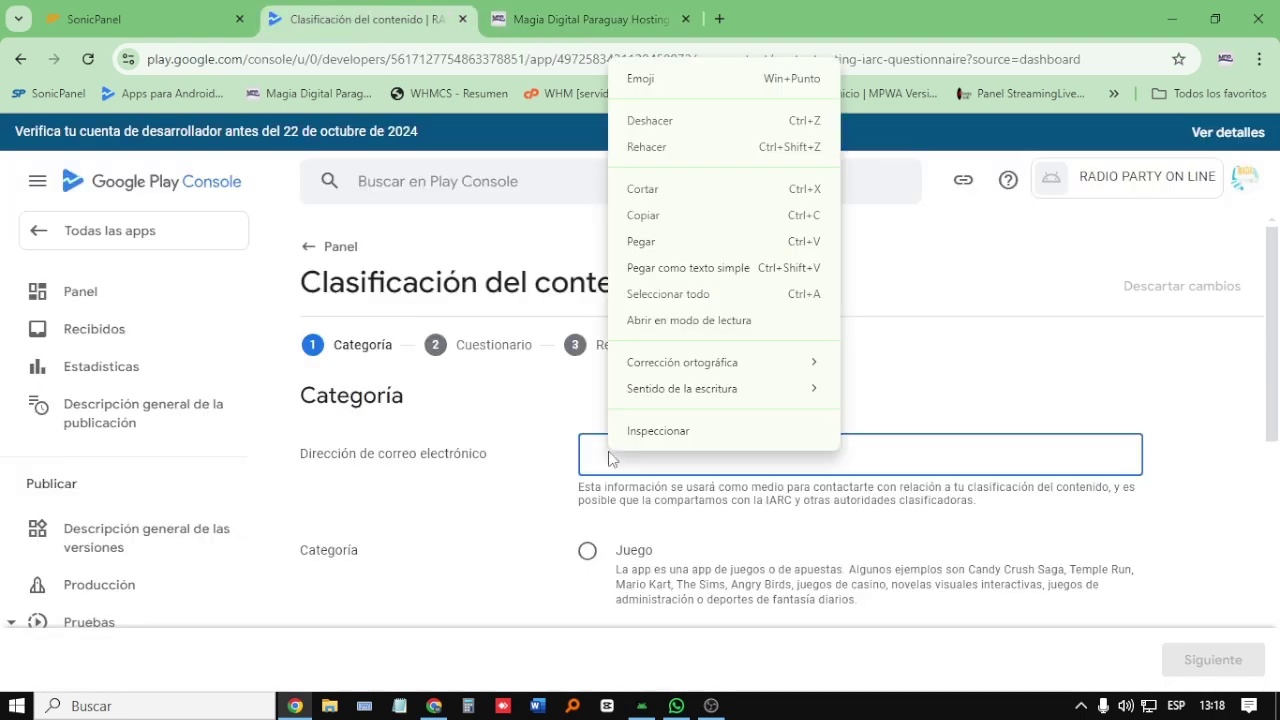
{"action": "left_click", "coordinate": [652, 252]}
Step: Set the category to El resto de los tipos de app, accept the IARC terms of use and continue to the questionnaire
{"action": "scroll", "coordinate": [658, 600], "scroll_direction": "down", "scroll_amount": 3}
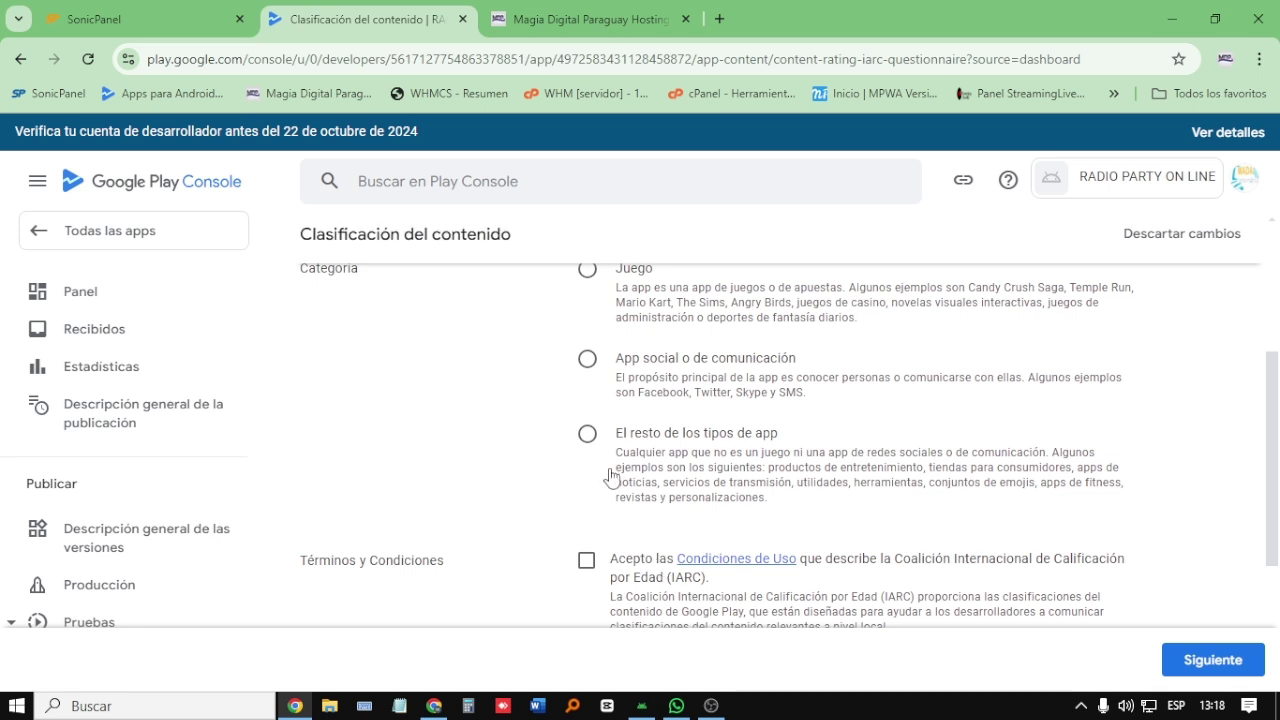
{"action": "left_click", "coordinate": [587, 434]}
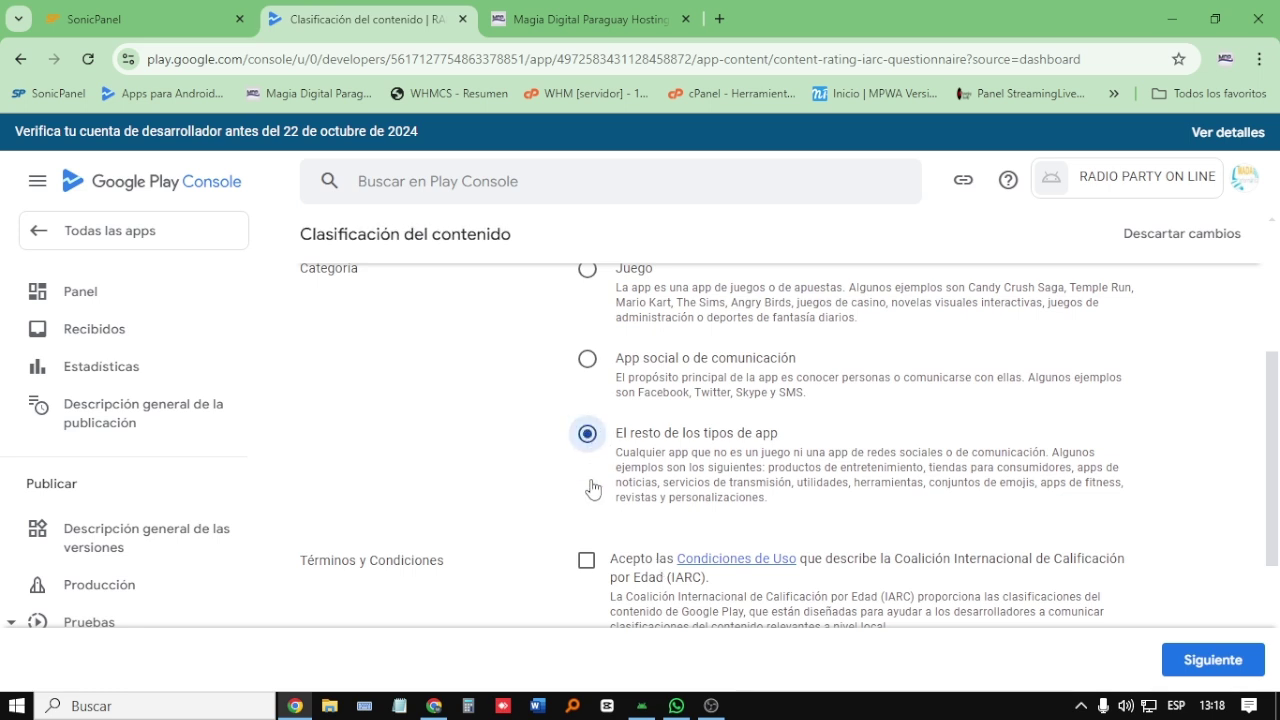
{"action": "scroll", "coordinate": [600, 490], "scroll_direction": "down", "scroll_amount": 1}
{"action": "left_click", "coordinate": [586, 466]}
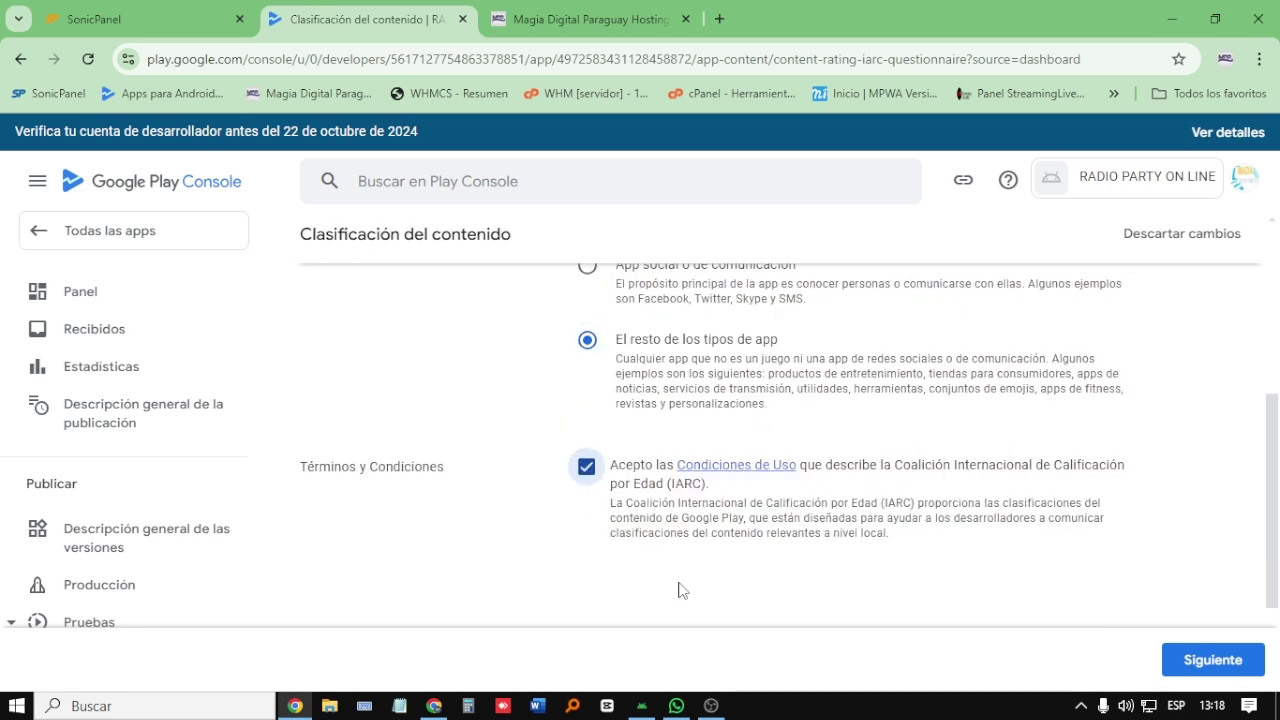
{"action": "left_click", "coordinate": [1189, 661]}
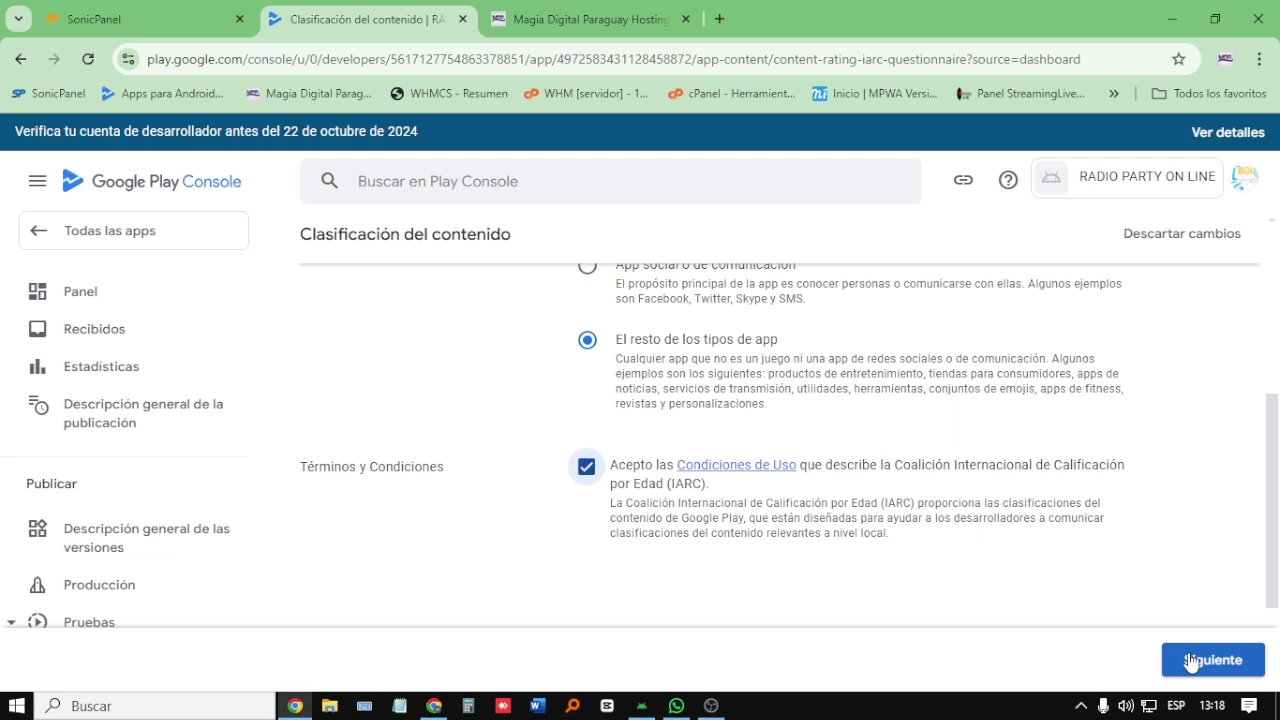
Step: Answer No to the questions on downloaded app content, user content sharing, online content and promotion of age-restricted products
{"action": "scroll", "coordinate": [450, 524], "scroll_direction": "down", "scroll_amount": 2}
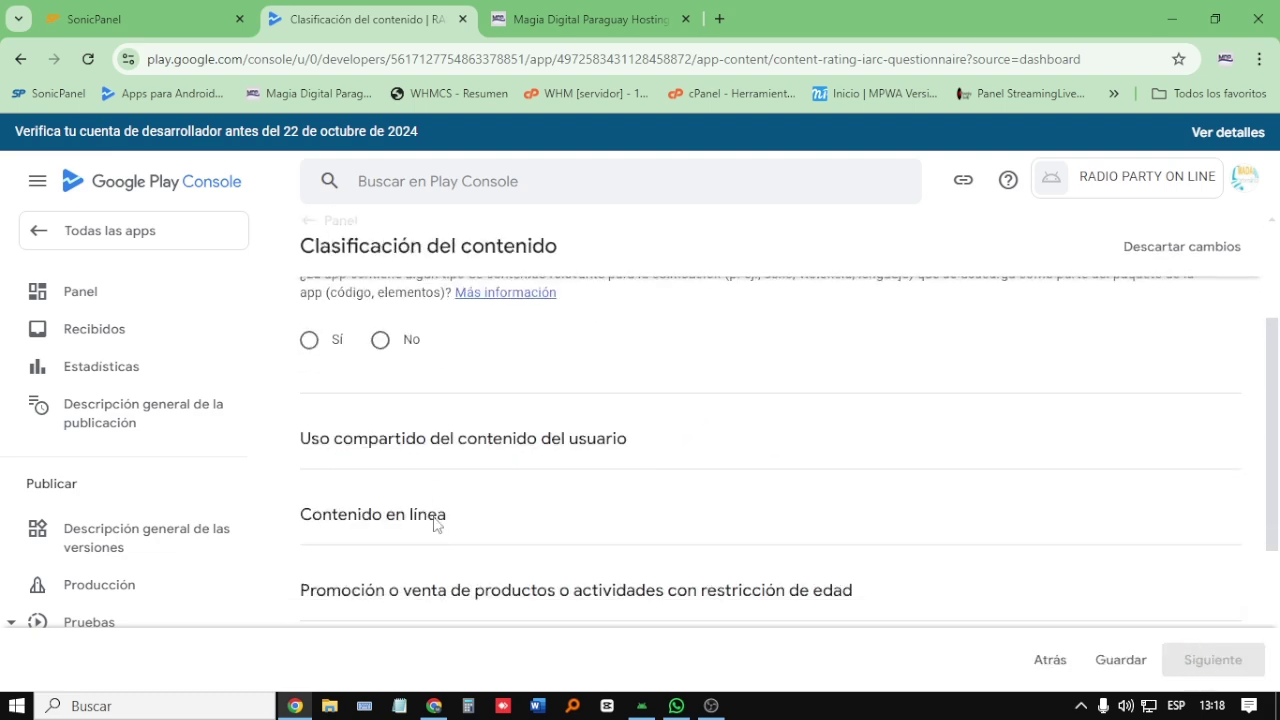
{"action": "scroll", "coordinate": [397, 397], "scroll_direction": "up", "scroll_amount": 1}
{"action": "left_click", "coordinate": [381, 421]}
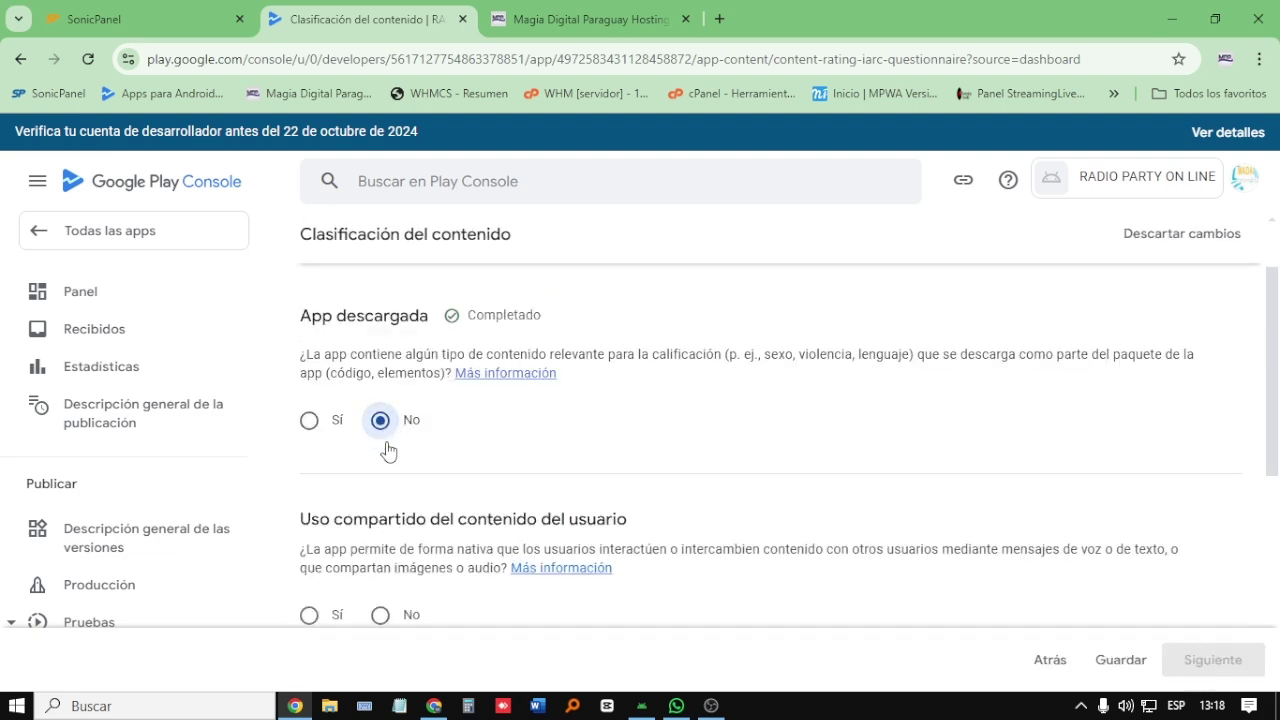
{"action": "scroll", "coordinate": [386, 457], "scroll_direction": "up", "scroll_amount": 2}
{"action": "scroll", "coordinate": [409, 526], "scroll_direction": "down", "scroll_amount": 3}
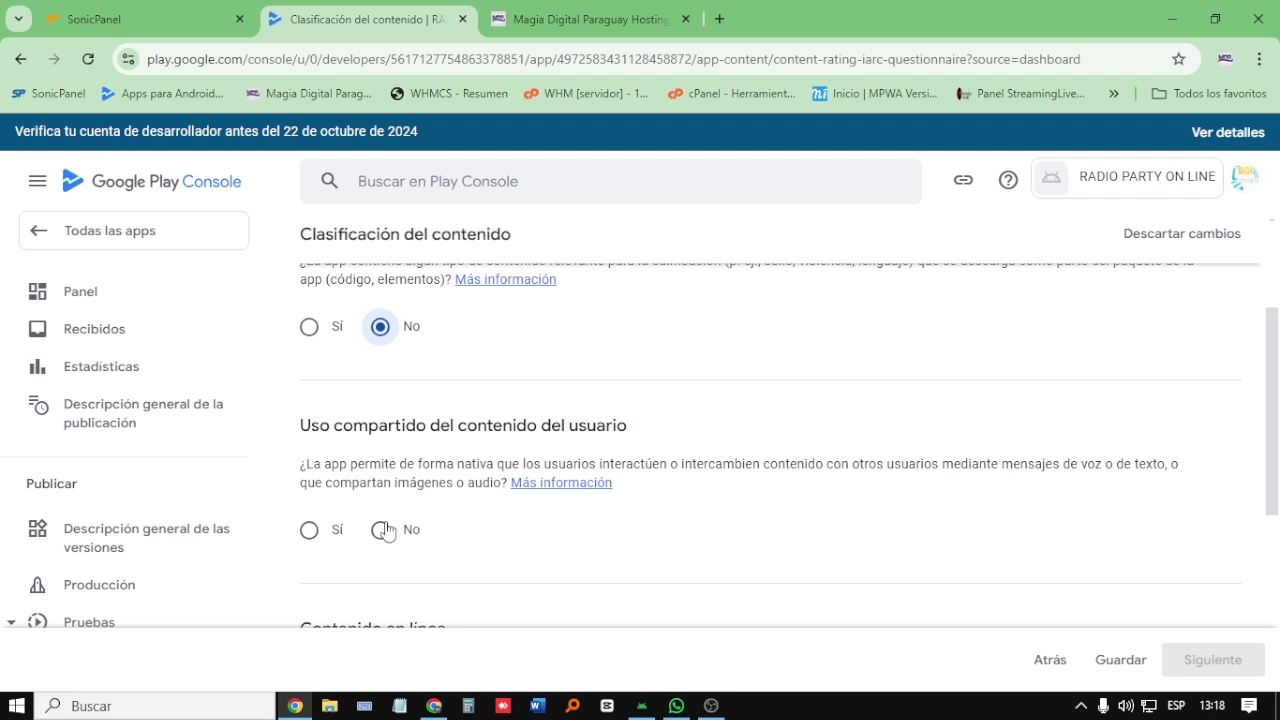
{"action": "left_click", "coordinate": [380, 530]}
{"action": "scroll", "coordinate": [387, 532], "scroll_direction": "down", "scroll_amount": 1}
{"action": "scroll", "coordinate": [387, 532], "scroll_direction": "down", "scroll_amount": 2}
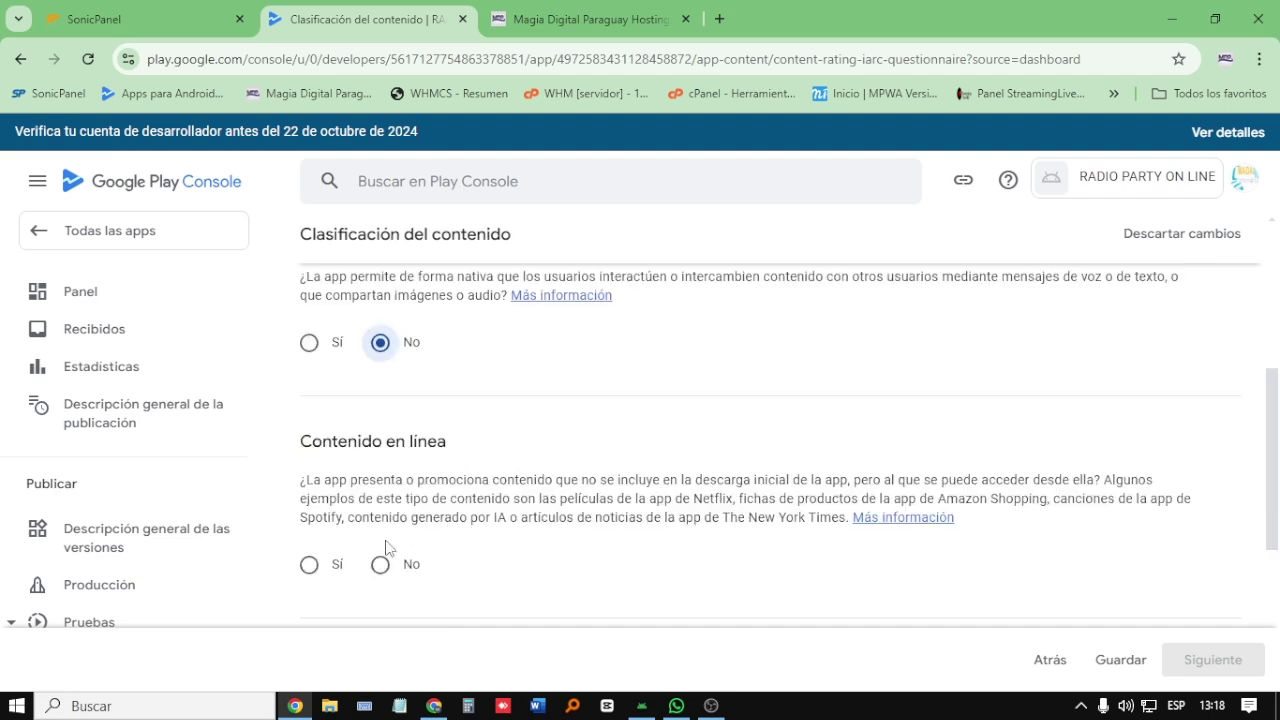
{"action": "left_click", "coordinate": [380, 466]}
{"action": "scroll", "coordinate": [390, 483], "scroll_direction": "down", "scroll_amount": 2}
{"action": "left_click", "coordinate": [381, 486]}
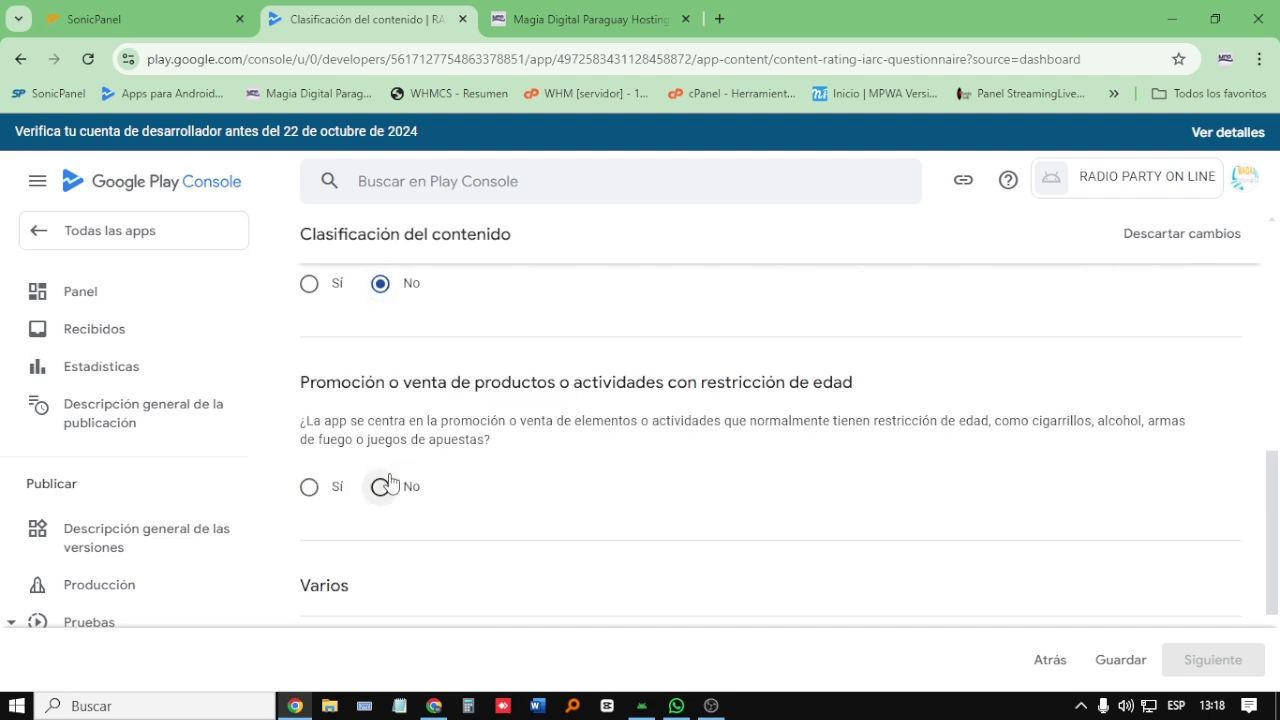
Step: Answer No to all Varios questions: location sharing, digital purchases, monetary rewards, web browser or search engine, and news or educational product
{"action": "scroll", "coordinate": [387, 486], "scroll_direction": "down", "scroll_amount": 2}
{"action": "left_click", "coordinate": [382, 484]}
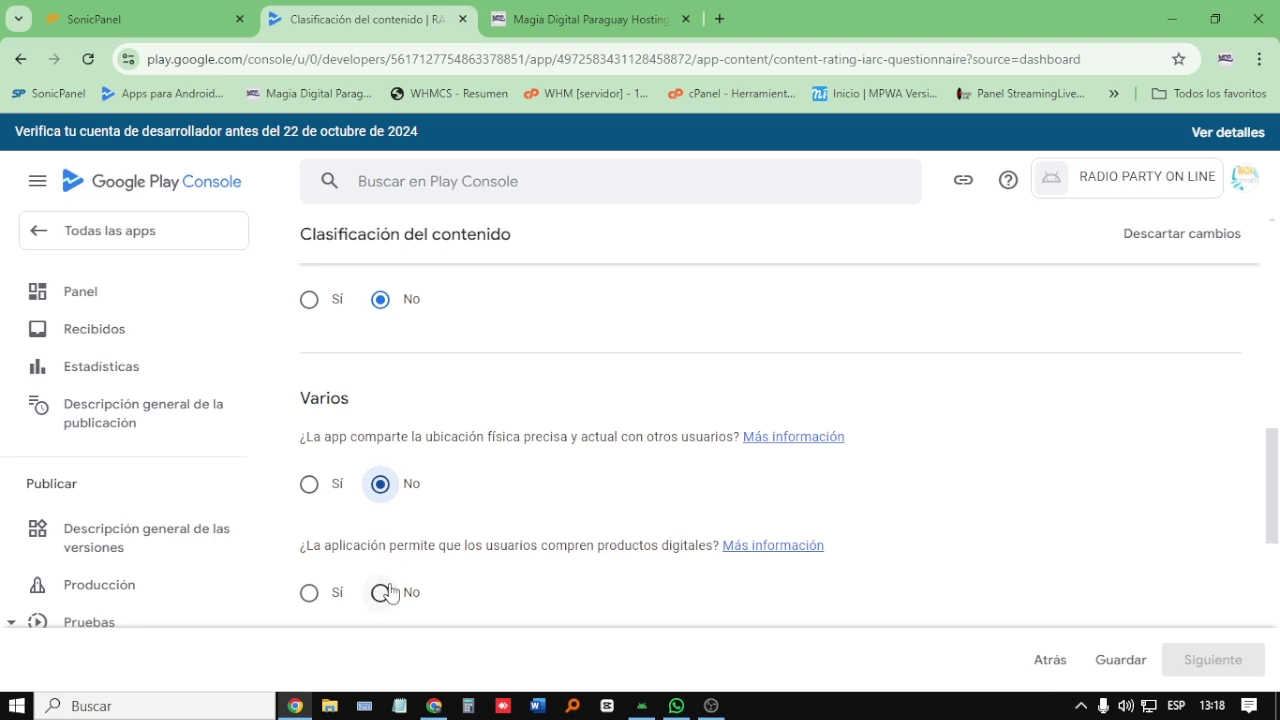
{"action": "left_click", "coordinate": [380, 592]}
{"action": "scroll", "coordinate": [390, 585], "scroll_direction": "down", "scroll_amount": 1}
{"action": "scroll", "coordinate": [398, 538], "scroll_direction": "down", "scroll_amount": 1}
{"action": "left_click", "coordinate": [384, 545]}
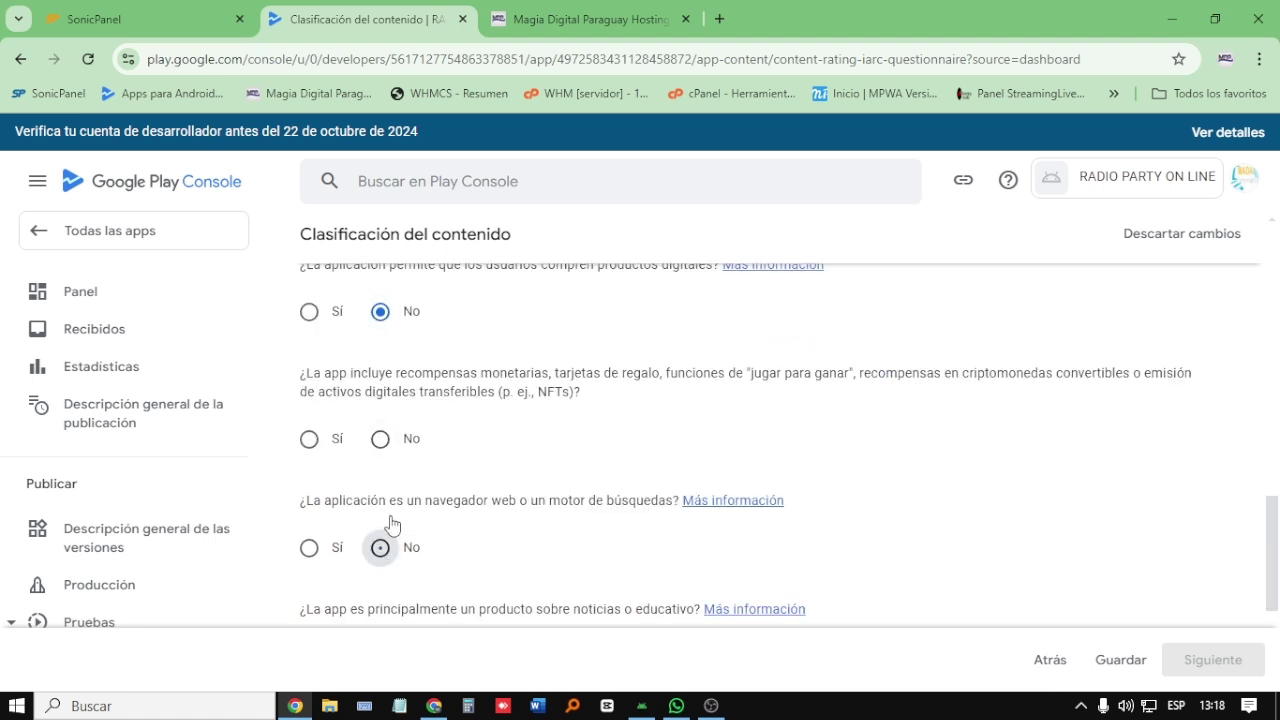
{"action": "left_click", "coordinate": [378, 437]}
{"action": "scroll", "coordinate": [377, 445], "scroll_direction": "down", "scroll_amount": 1}
{"action": "scroll", "coordinate": [396, 547], "scroll_direction": "down", "scroll_amount": 1}
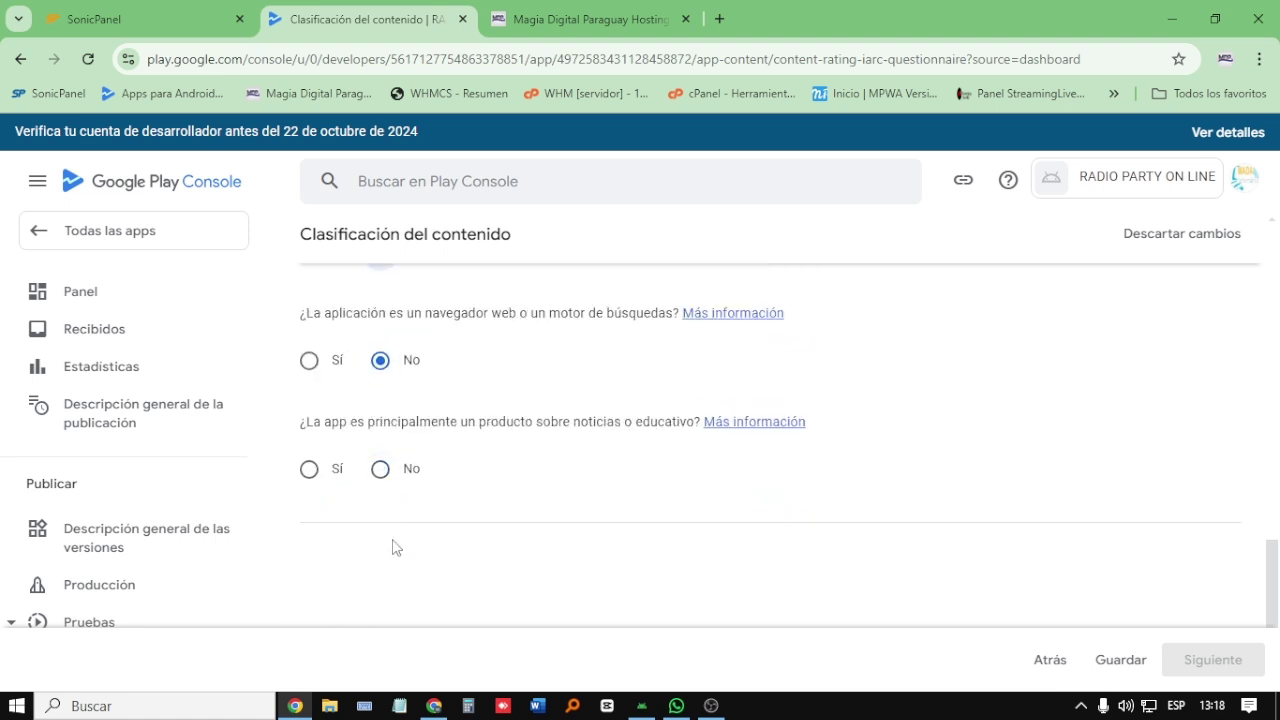
{"action": "left_click", "coordinate": [380, 469]}
{"action": "scroll", "coordinate": [383, 506], "scroll_direction": "down", "scroll_amount": 1}
Step: Review and save the content rating questionnaire, save its summary and return to the dashboard
{"action": "scroll", "coordinate": [383, 491], "scroll_direction": "up", "scroll_amount": 5}
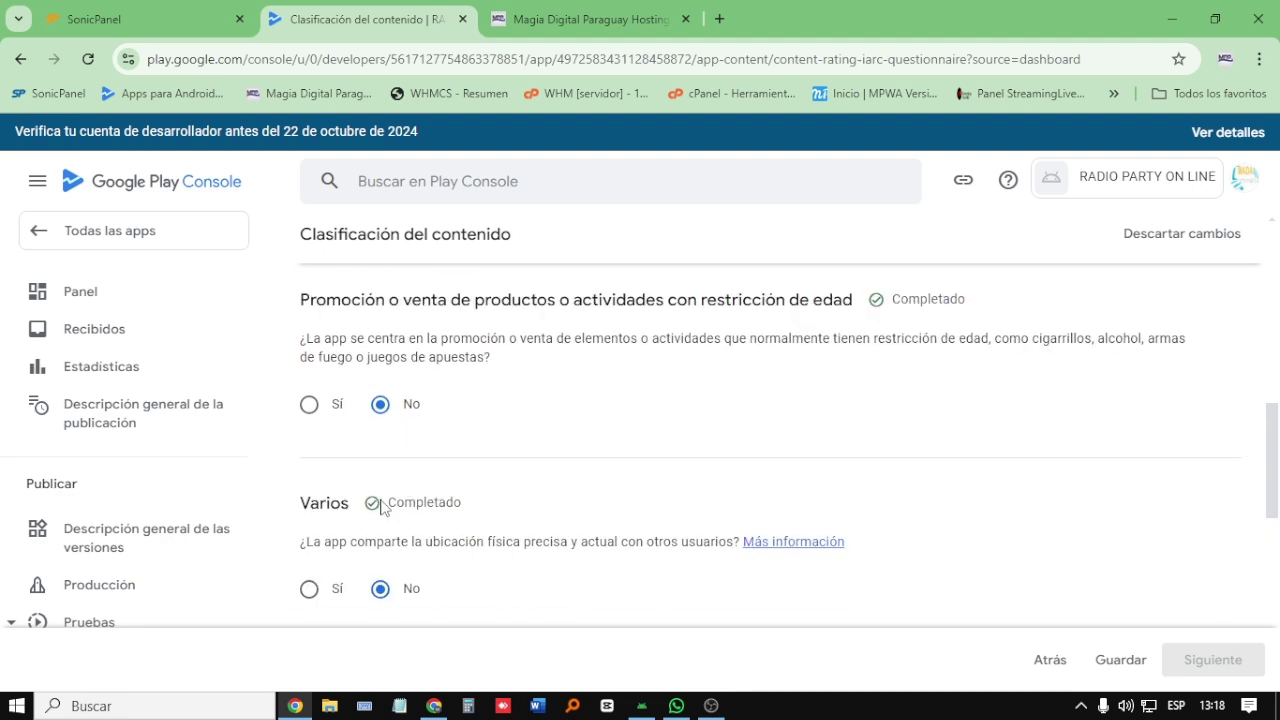
{"action": "scroll", "coordinate": [381, 507], "scroll_direction": "up", "scroll_amount": 8}
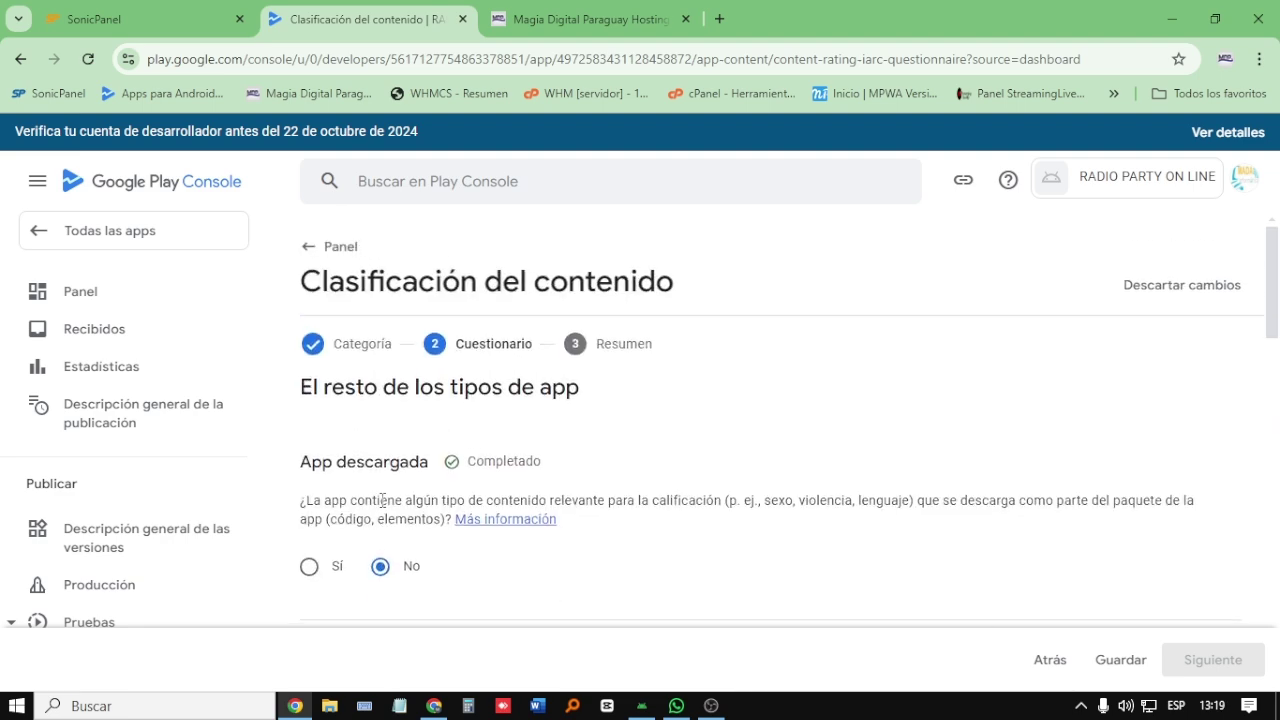
{"action": "scroll", "coordinate": [381, 500], "scroll_direction": "down", "scroll_amount": 12}
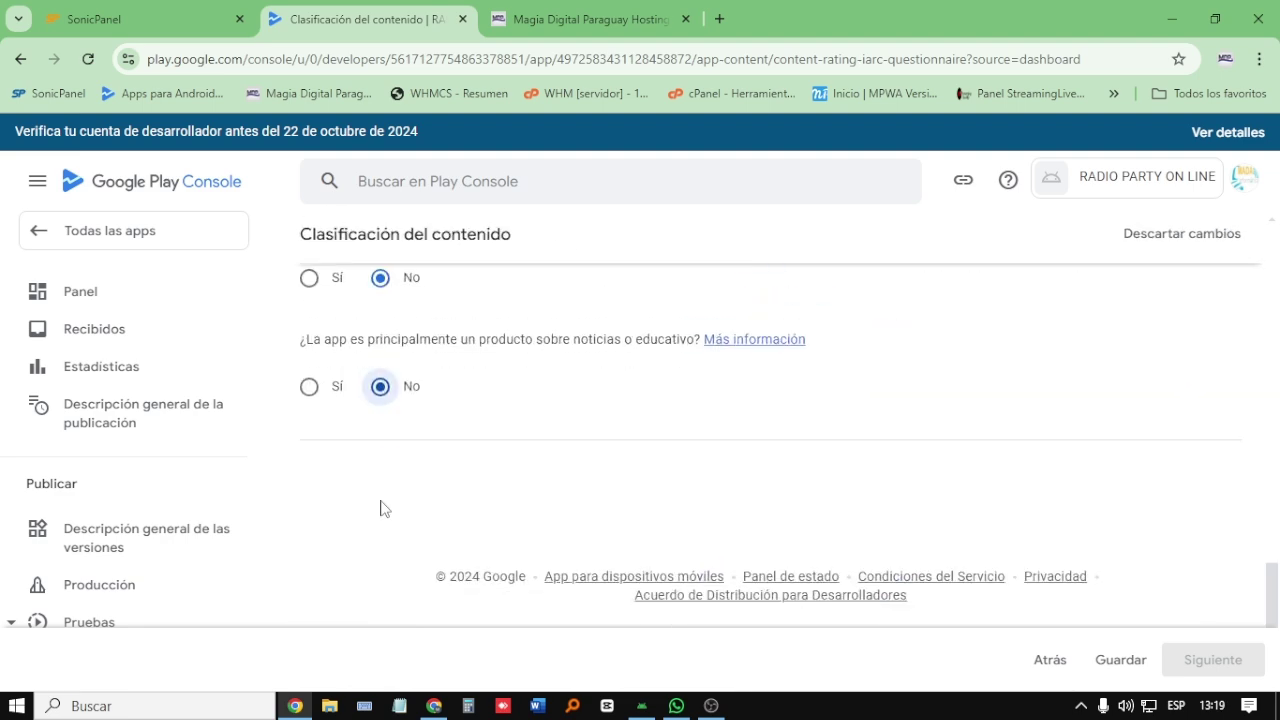
{"action": "left_click", "coordinate": [1120, 660]}
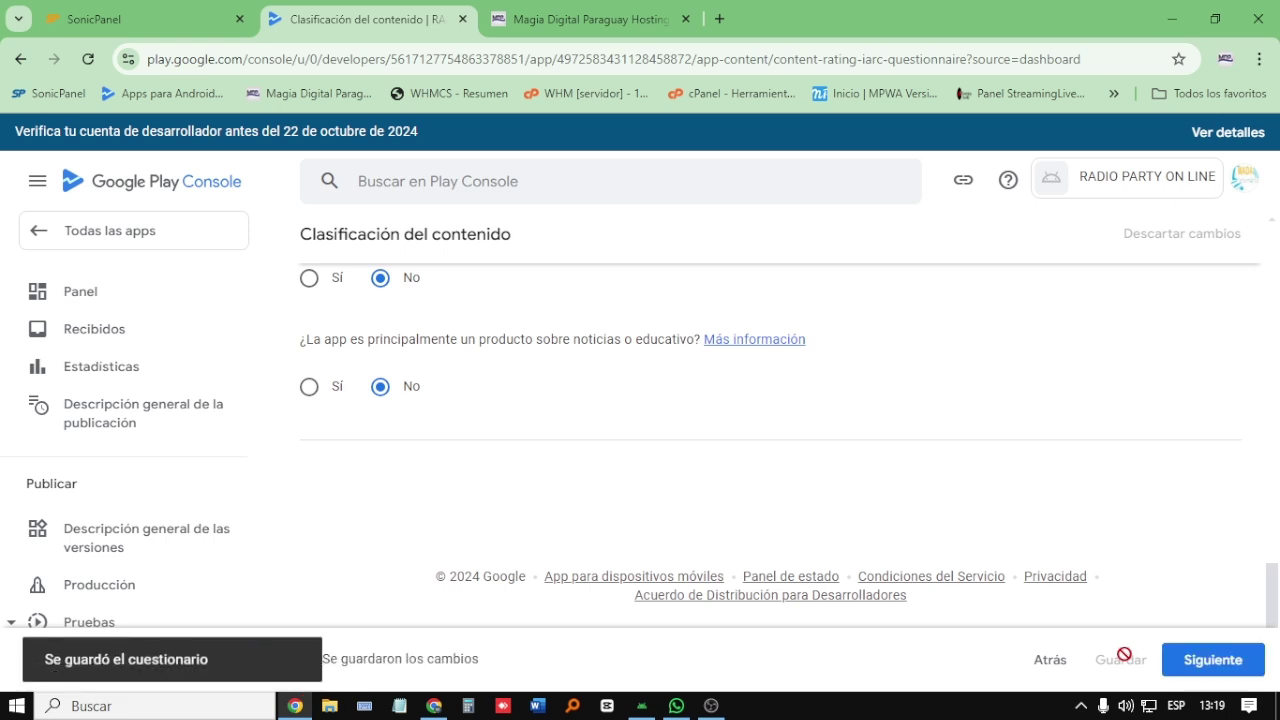
{"action": "left_click", "coordinate": [1202, 660]}
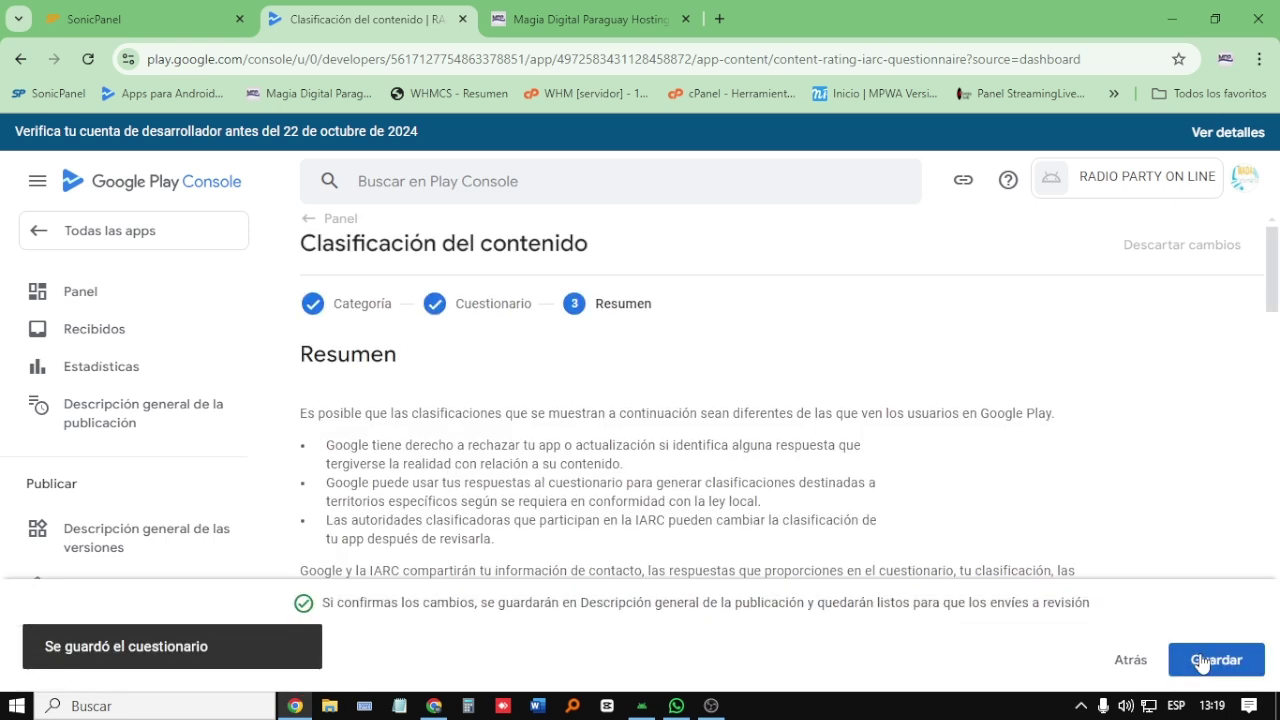
{"action": "left_click", "coordinate": [1205, 659]}
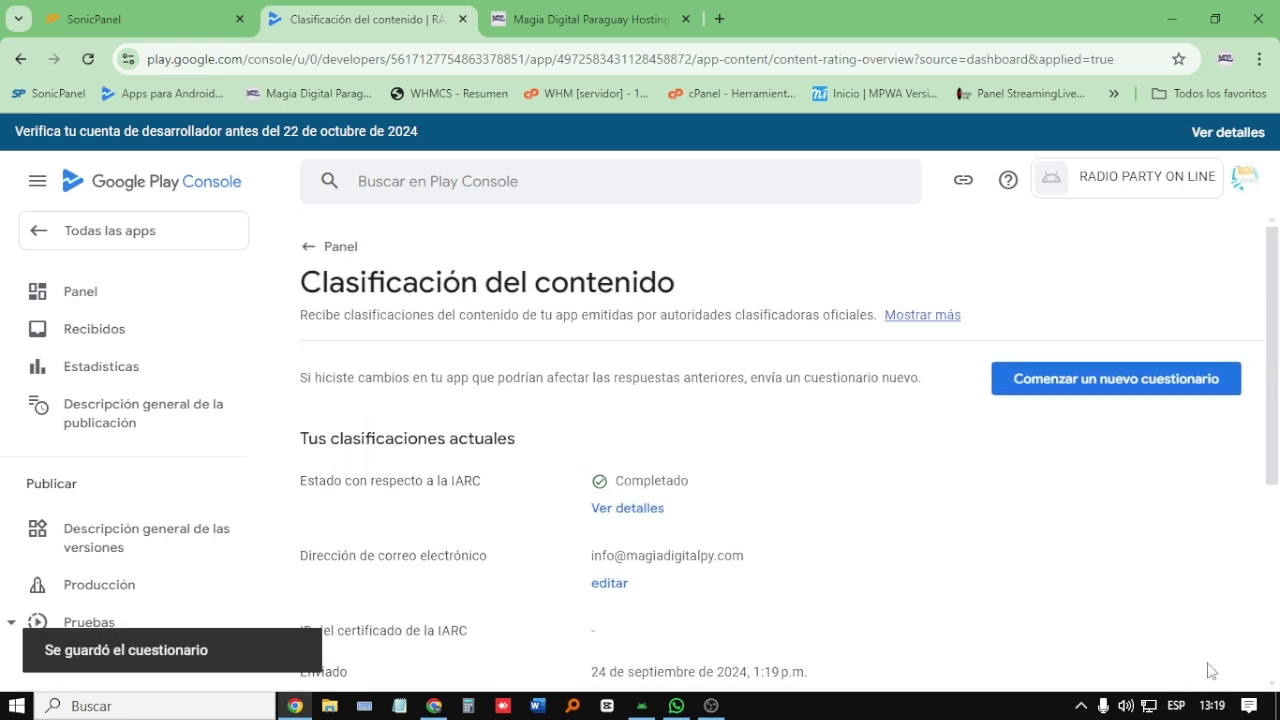
{"action": "left_click", "coordinate": [307, 258]}
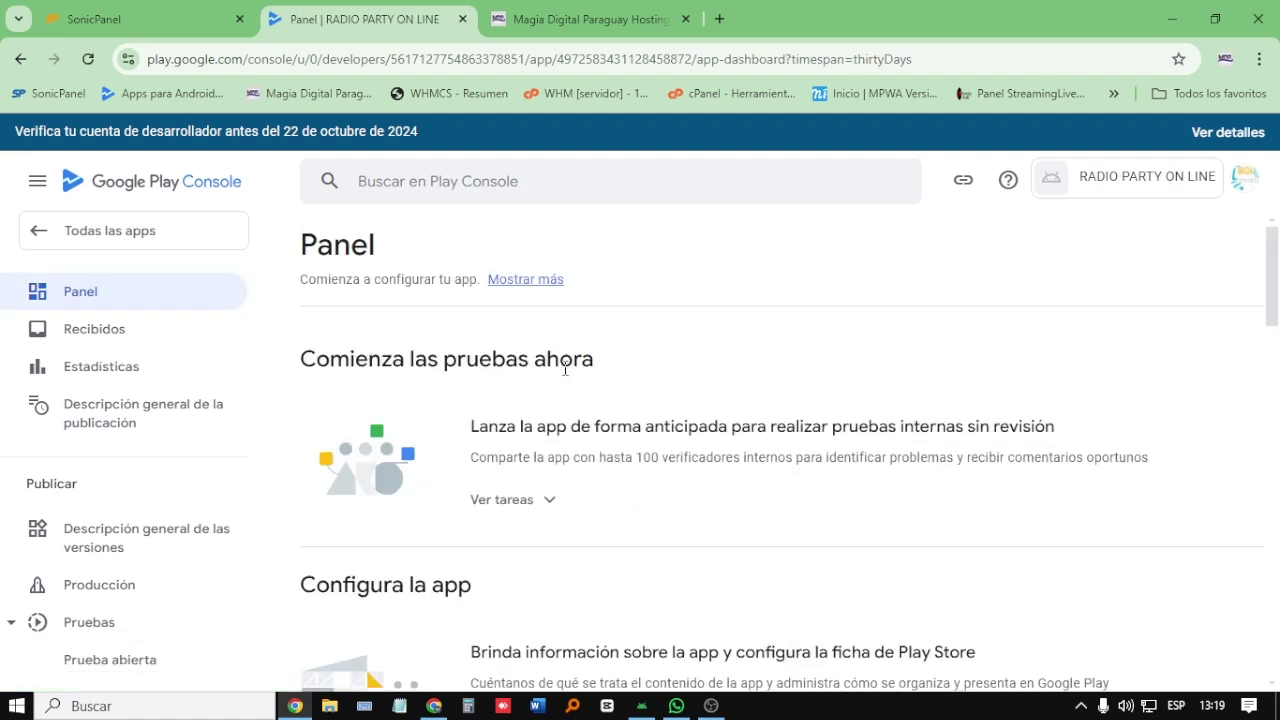
Step: Open the Público objetivo task, set the target age group to Mayores de 18 años and continue
{"action": "scroll", "coordinate": [572, 430], "scroll_direction": "down", "scroll_amount": 4}
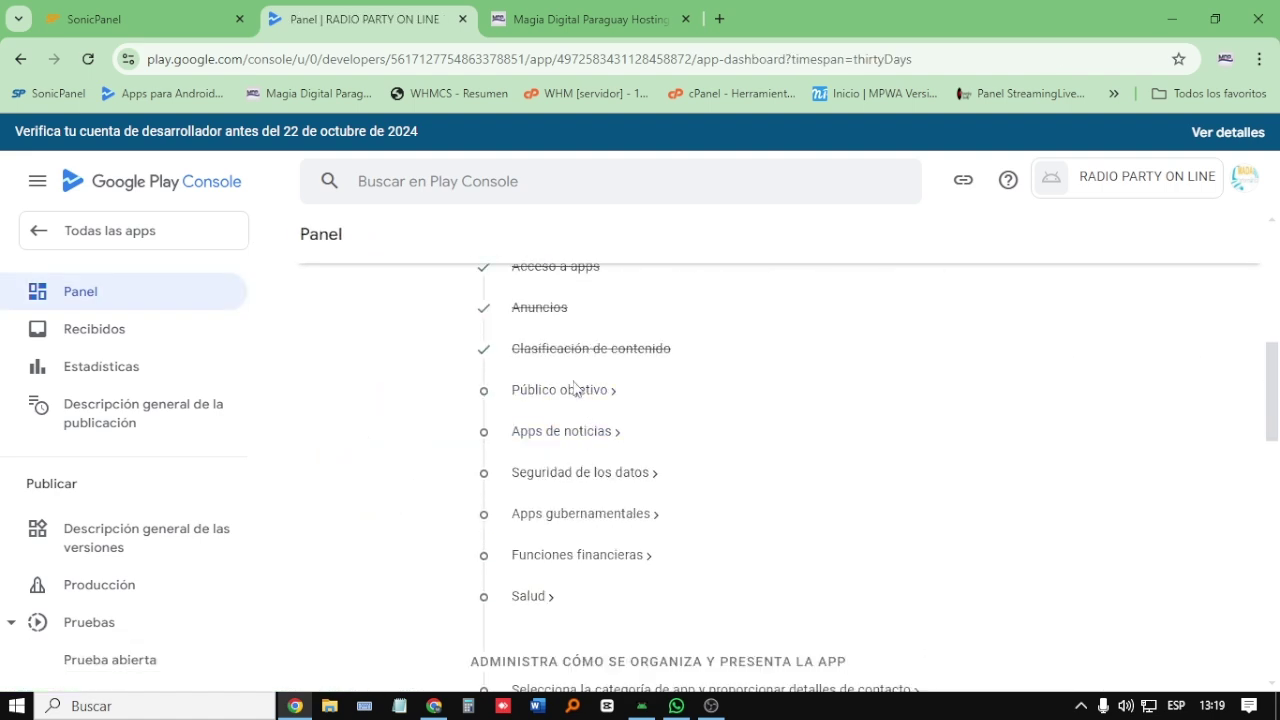
{"action": "left_click", "coordinate": [570, 392]}
{"action": "scroll", "coordinate": [580, 480], "scroll_direction": "down", "scroll_amount": 3}
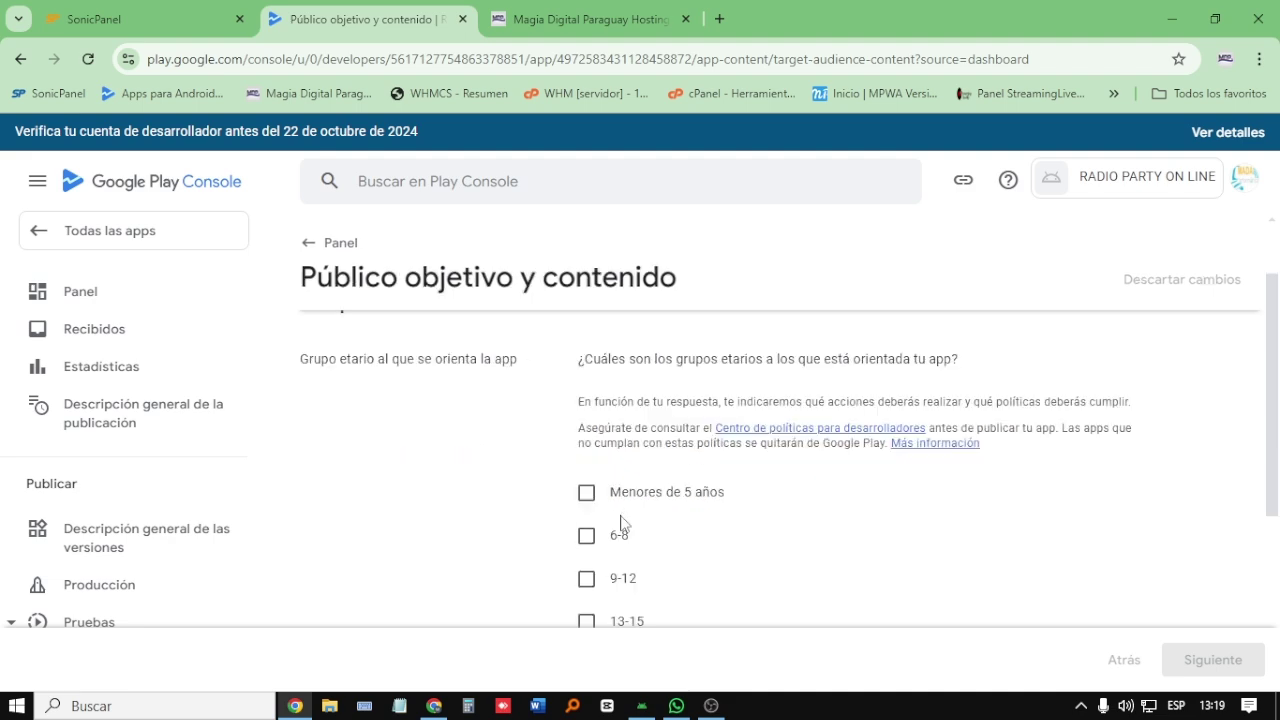
{"action": "left_click", "coordinate": [582, 522]}
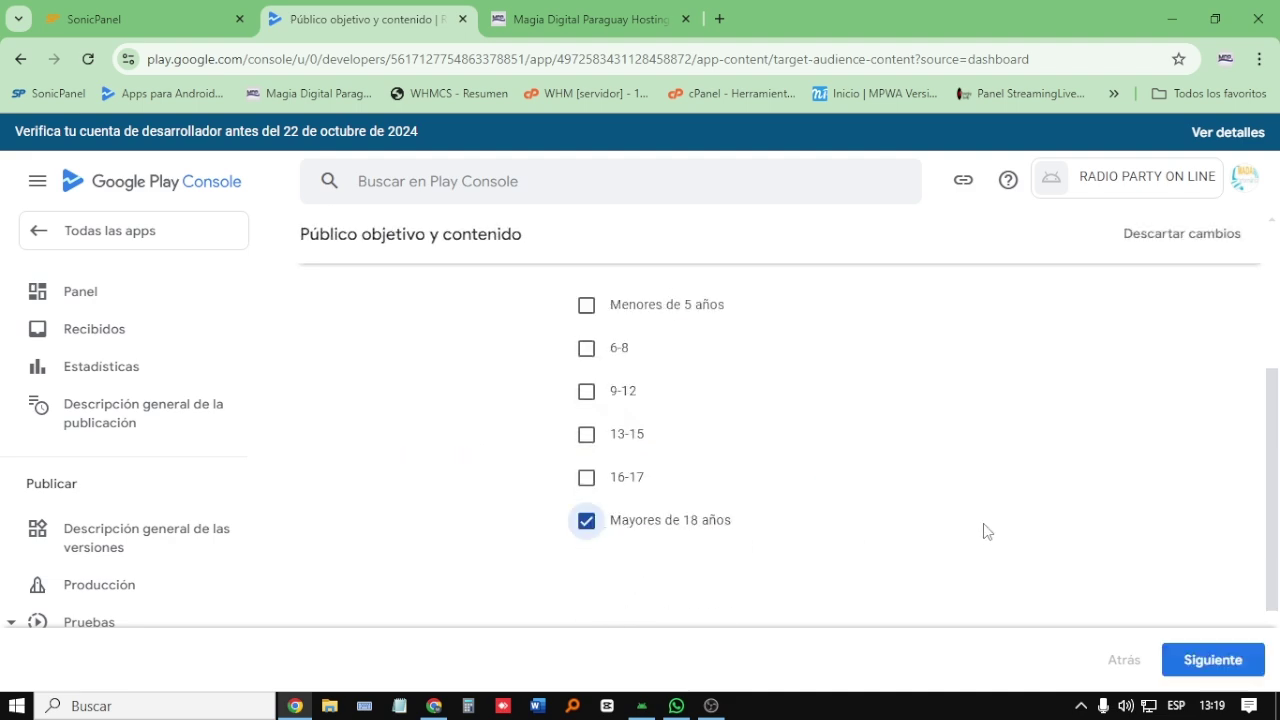
{"action": "left_click", "coordinate": [1214, 660]}
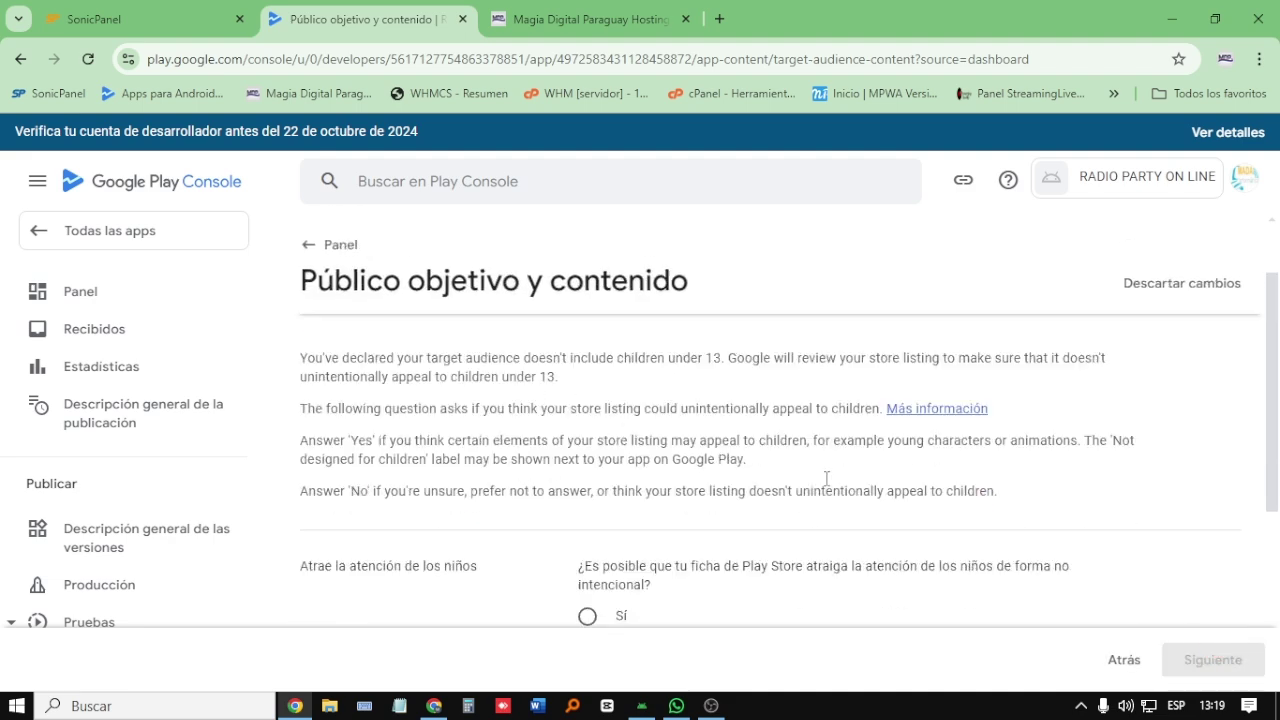
Step: Declare that the store listing does not unintentionally appeal to children, save the target audience summary and return to the dashboard
{"action": "scroll", "coordinate": [826, 482], "scroll_direction": "down", "scroll_amount": 4}
{"action": "scroll", "coordinate": [600, 450], "scroll_direction": "up", "scroll_amount": 2}
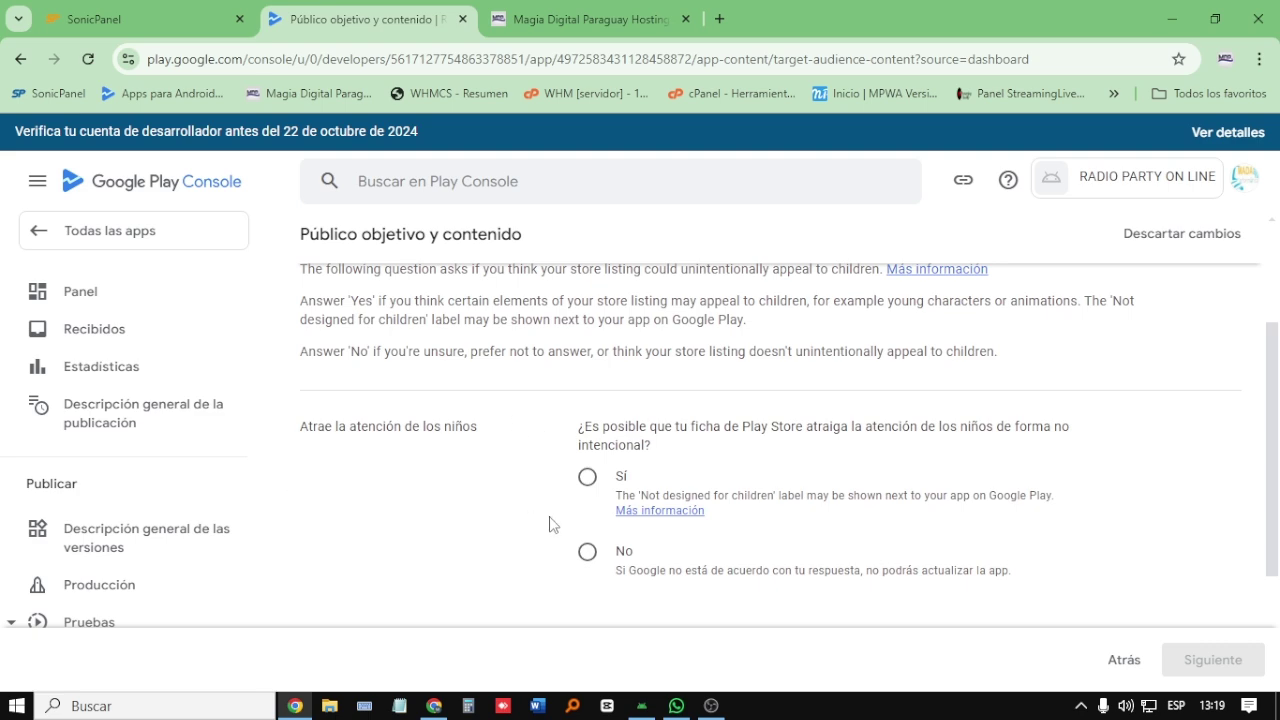
{"action": "left_click", "coordinate": [587, 552]}
{"action": "left_click", "coordinate": [1194, 660]}
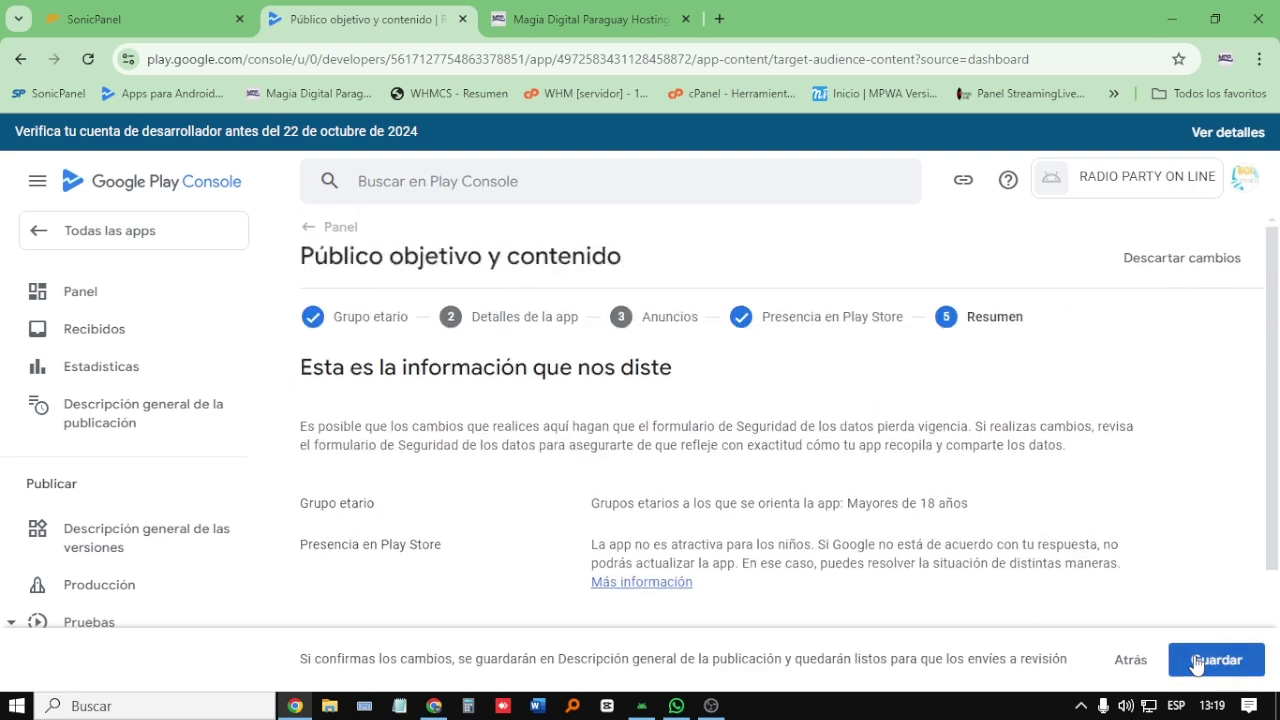
{"action": "scroll", "coordinate": [1129, 577], "scroll_direction": "down", "scroll_amount": 3}
{"action": "left_click", "coordinate": [1191, 655]}
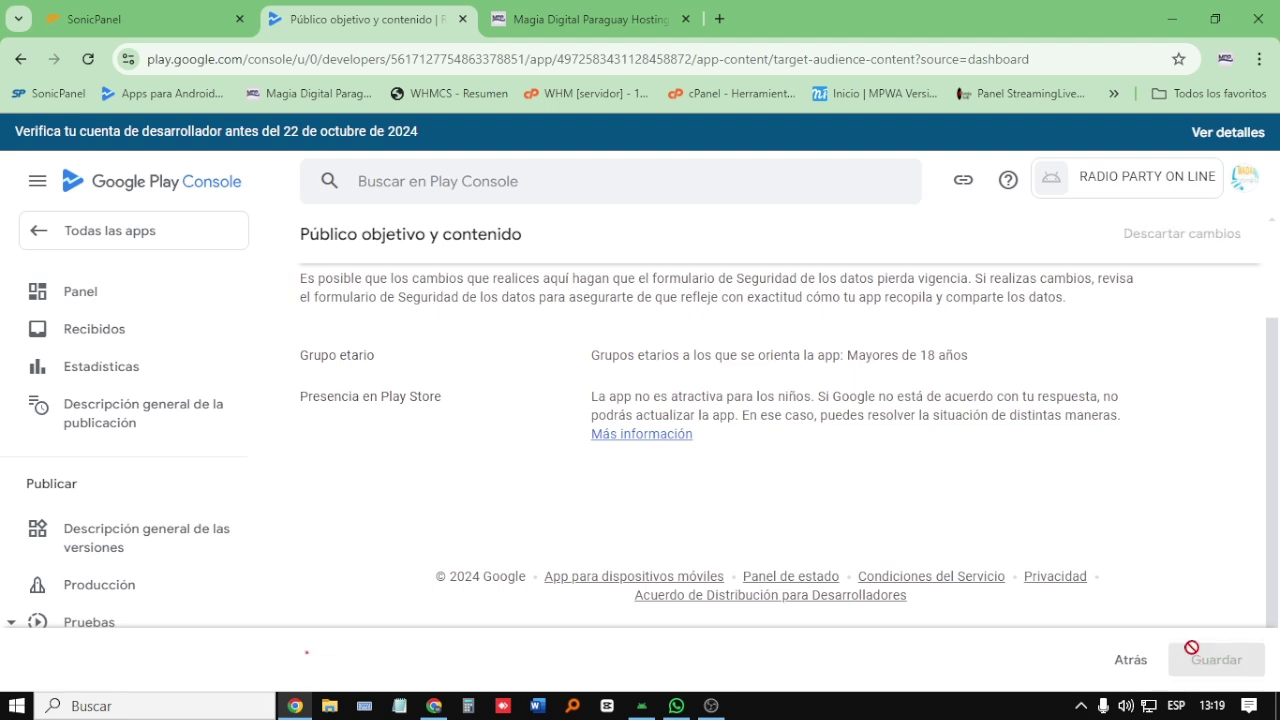
{"action": "scroll", "coordinate": [650, 390], "scroll_direction": "up", "scroll_amount": 3}
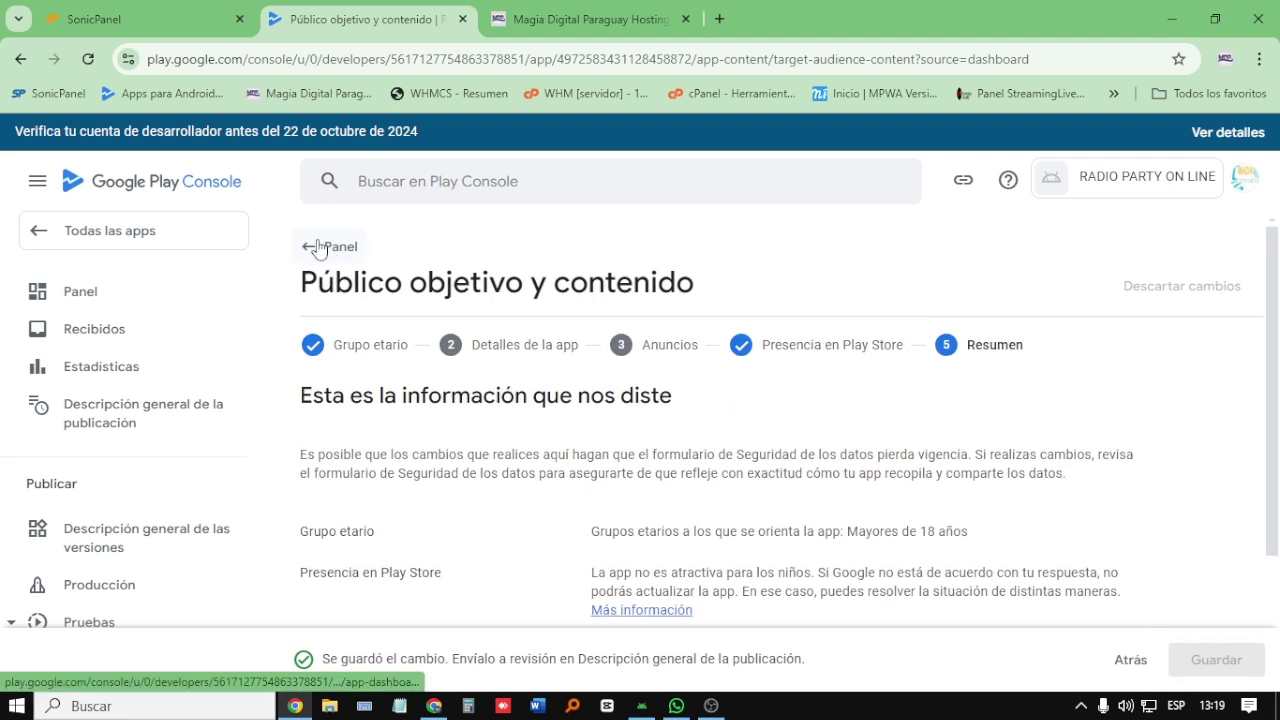
{"action": "left_click", "coordinate": [318, 245]}
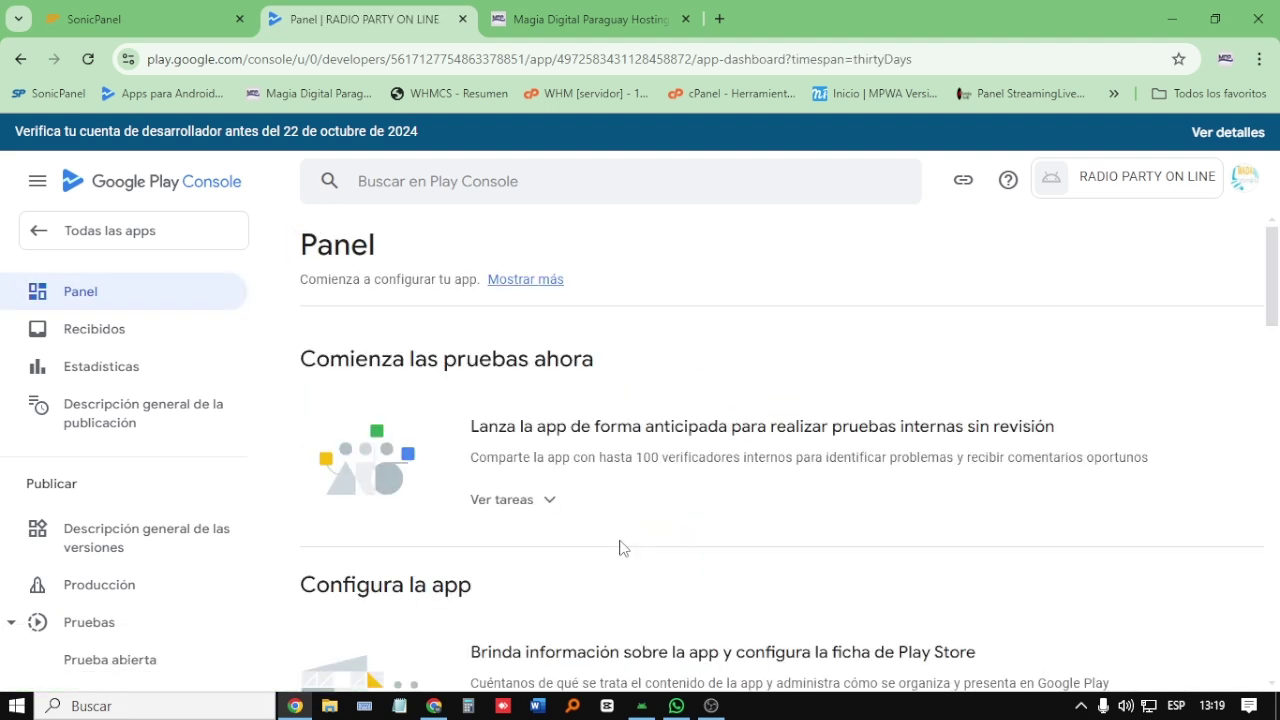
Step: Declare under Apps de noticias that the app is not a news app, save and return to the dashboard
{"action": "scroll", "coordinate": [620, 547], "scroll_direction": "down", "scroll_amount": 5}
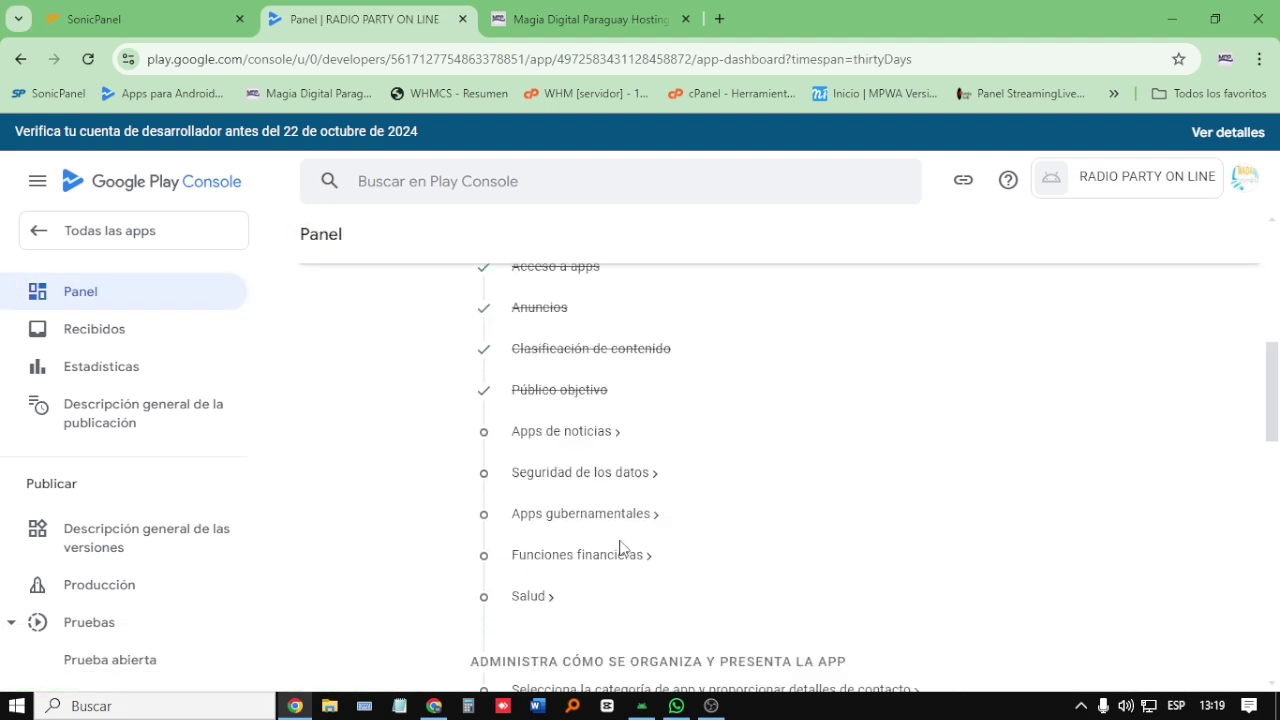
{"action": "left_click", "coordinate": [550, 440]}
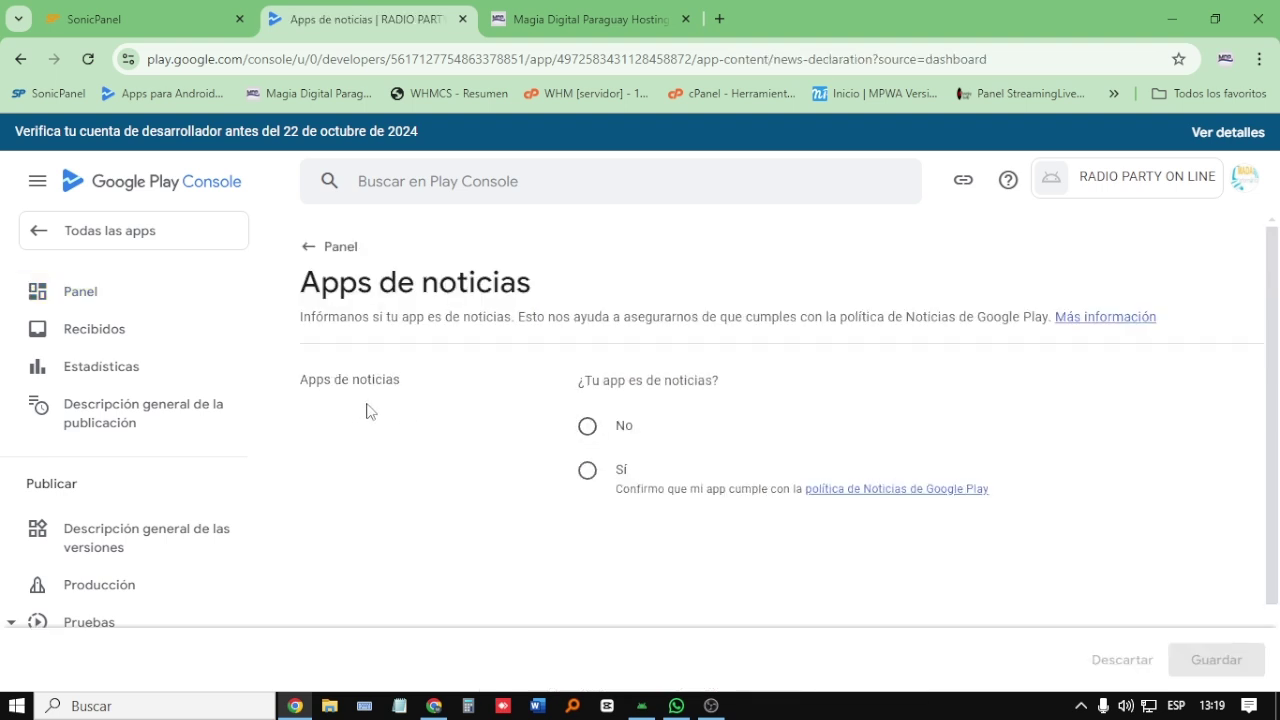
{"action": "left_click", "coordinate": [587, 426]}
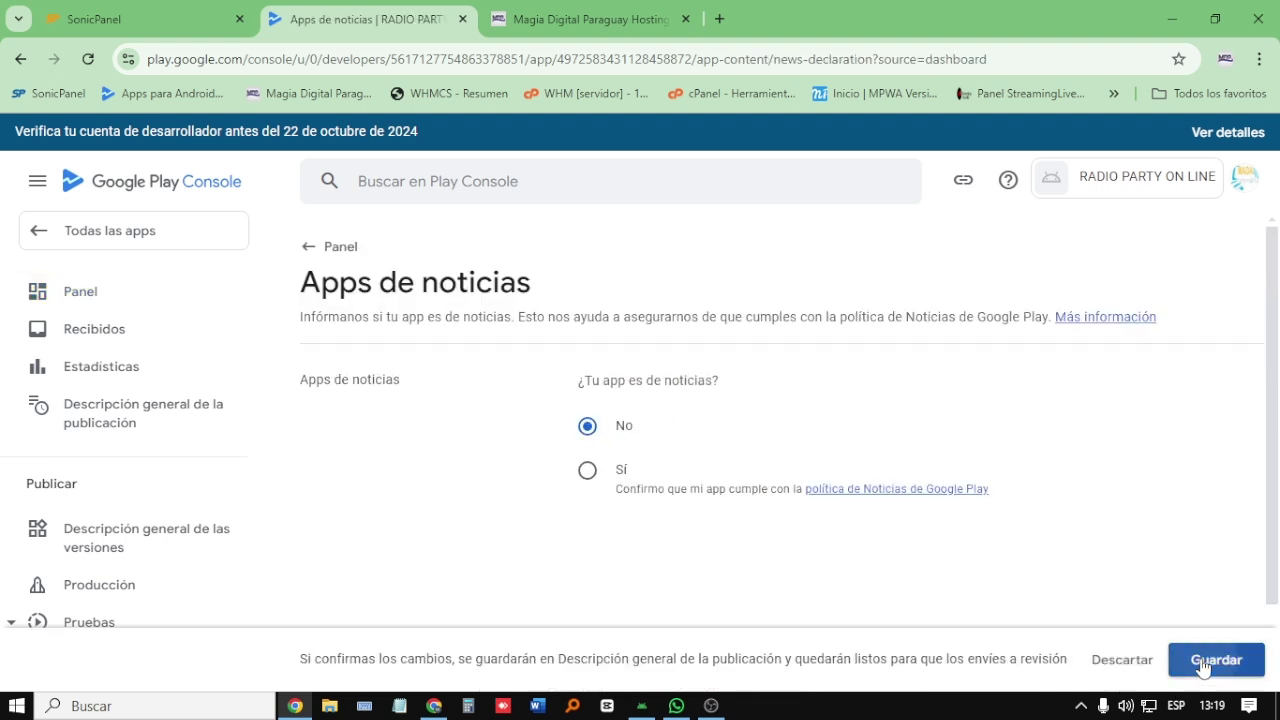
{"action": "left_click", "coordinate": [1203, 660]}
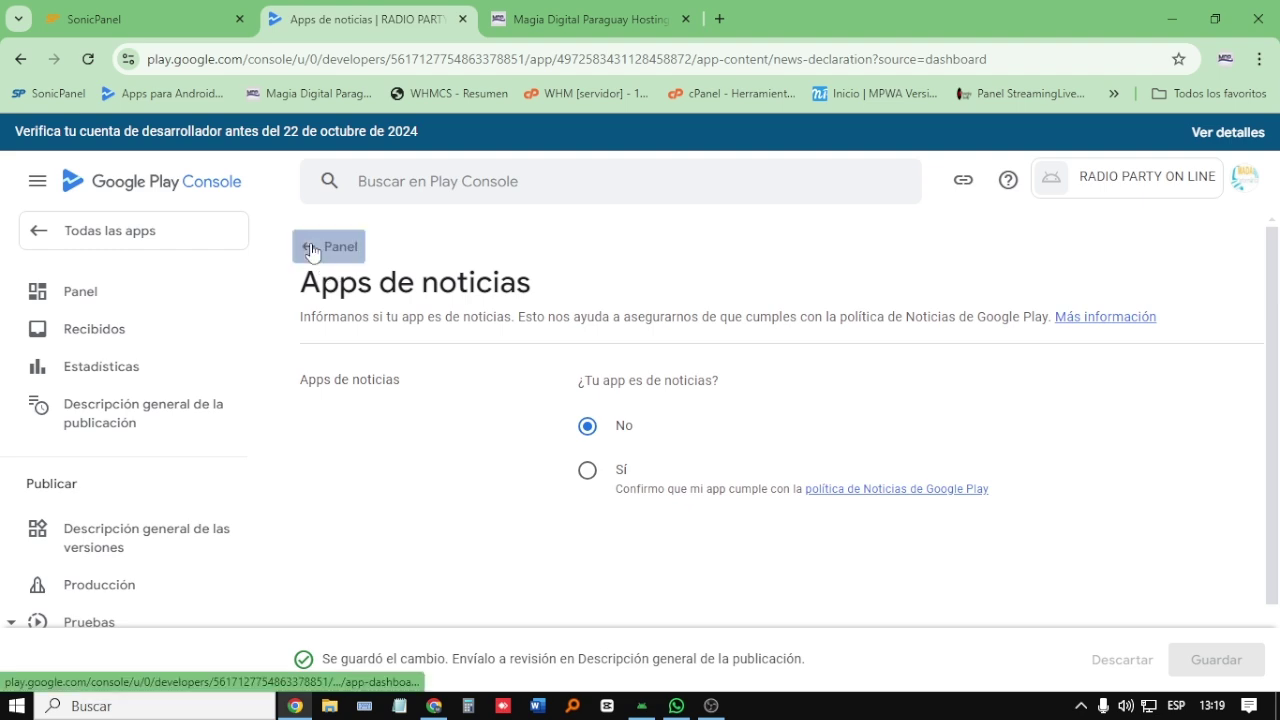
{"action": "left_click", "coordinate": [325, 247]}
Step: Open the Seguridad de los datos task from the dashboard and look through its overview and definitions
{"action": "scroll", "coordinate": [488, 459], "scroll_direction": "down", "scroll_amount": 7}
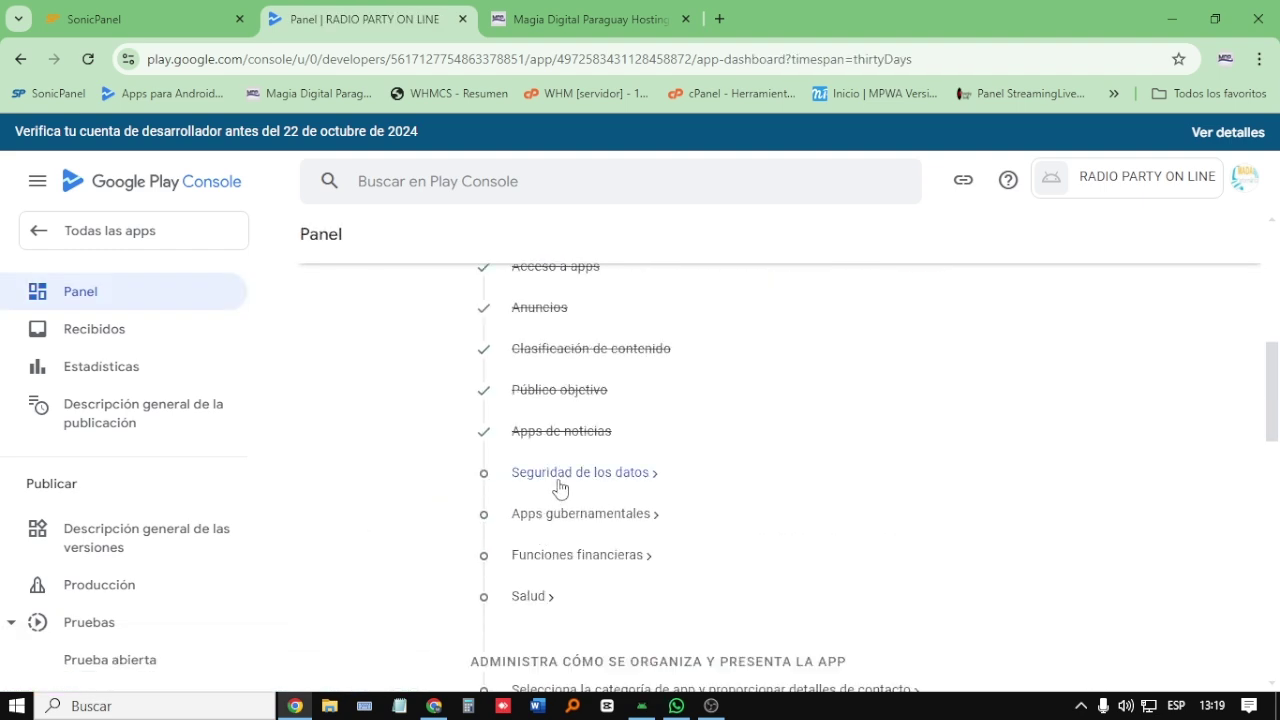
{"action": "left_click", "coordinate": [559, 480]}
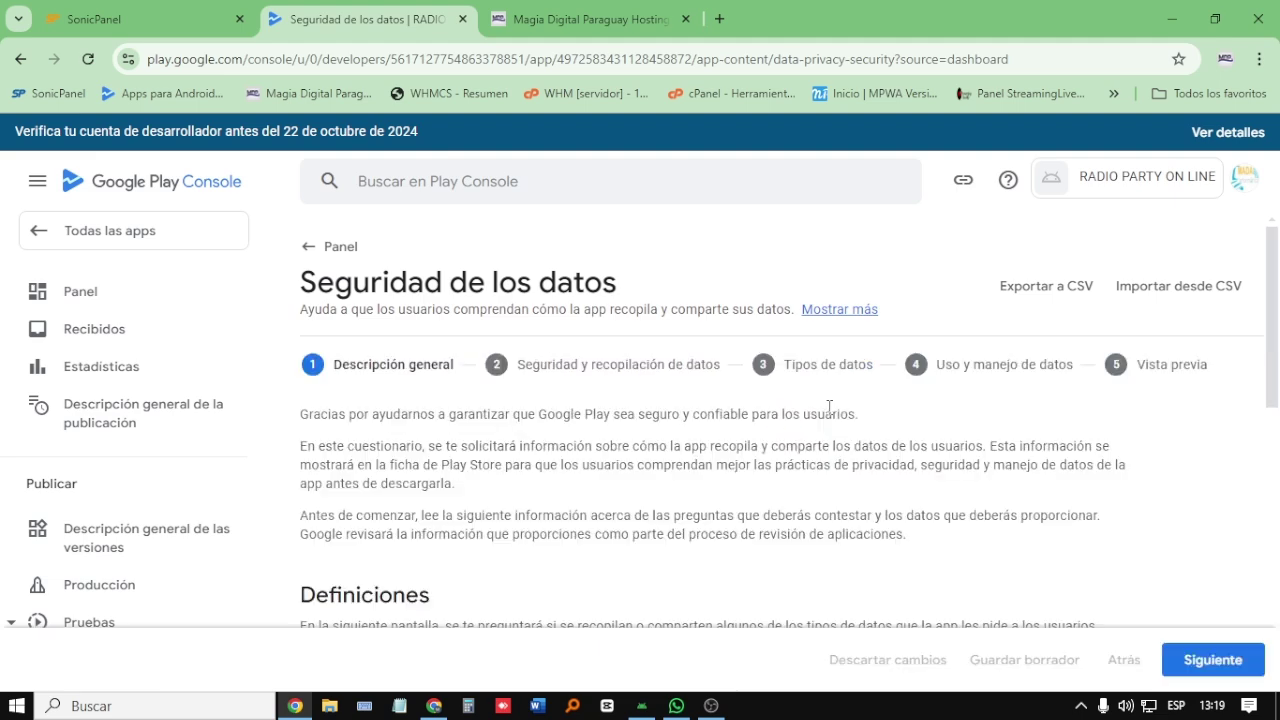
{"action": "scroll", "coordinate": [828, 419], "scroll_direction": "down", "scroll_amount": 5}
{"action": "scroll", "coordinate": [834, 434], "scroll_direction": "down", "scroll_amount": 3}
{"action": "scroll", "coordinate": [834, 434], "scroll_direction": "up", "scroll_amount": 10}
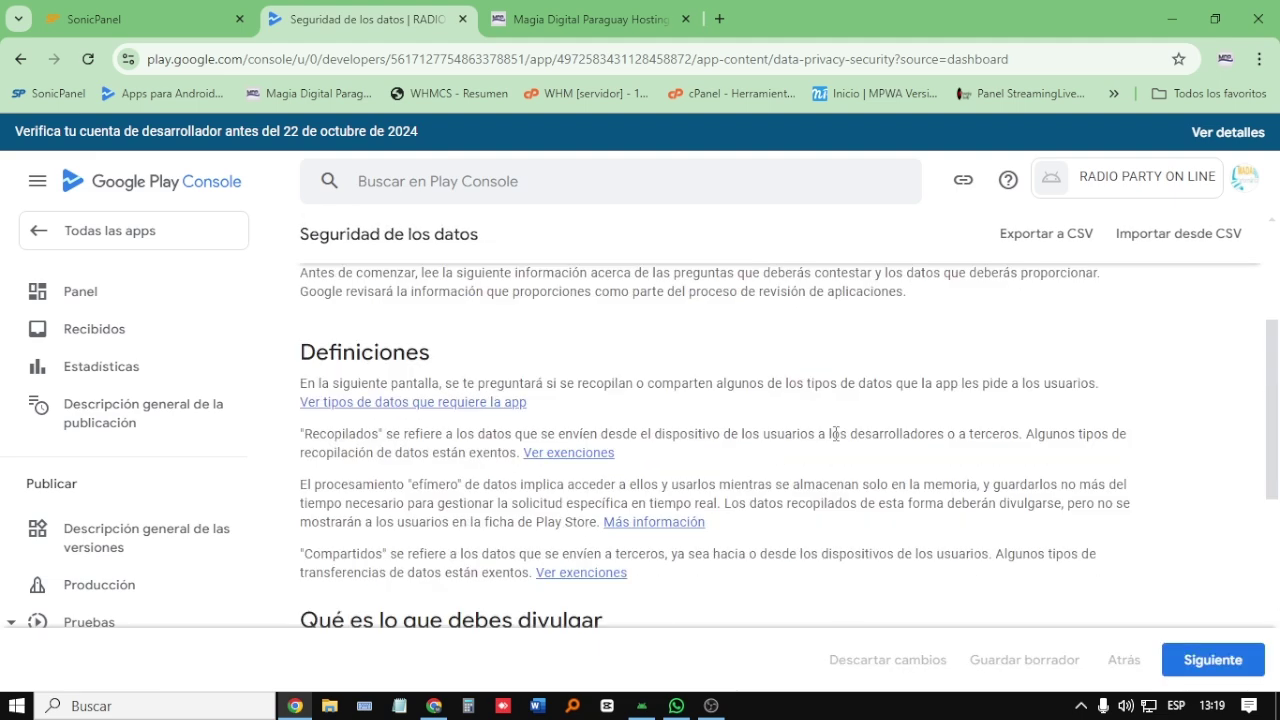
Step: Import the data safety answers from the file data_safety_export (1).csv in Downloads, replacing the existing answers
{"action": "left_click", "coordinate": [1130, 290]}
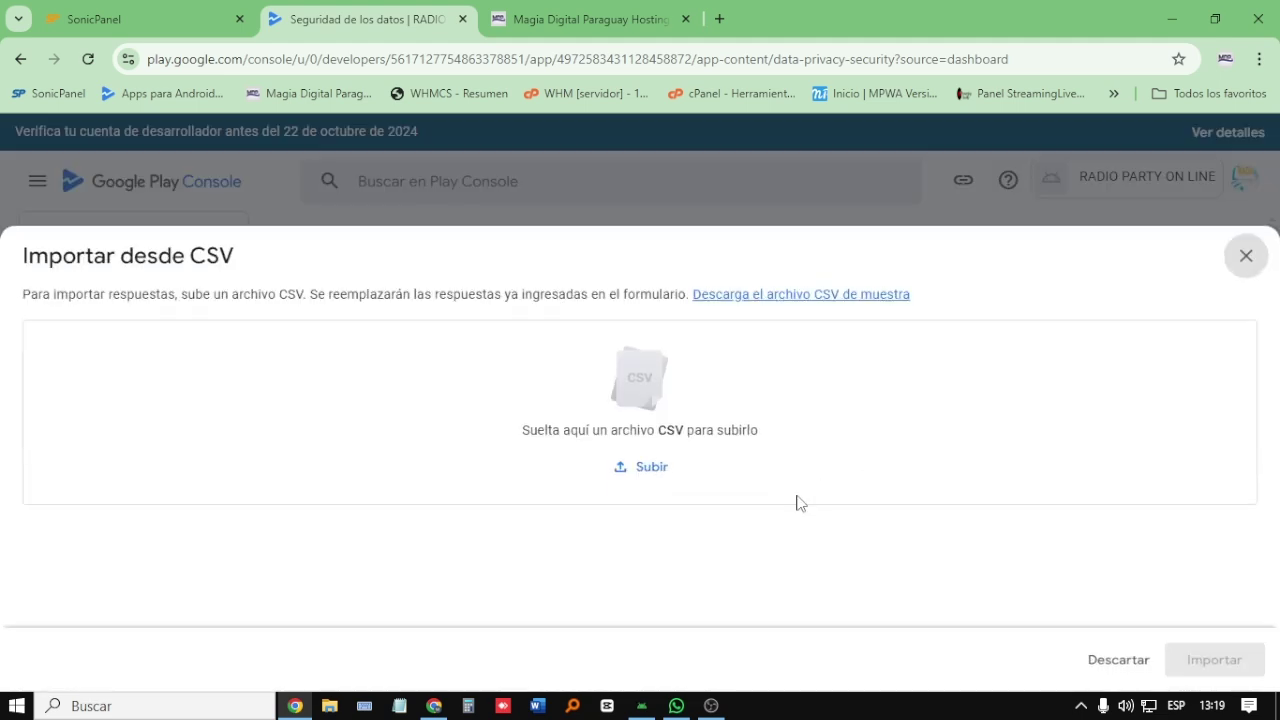
{"action": "left_click", "coordinate": [662, 474]}
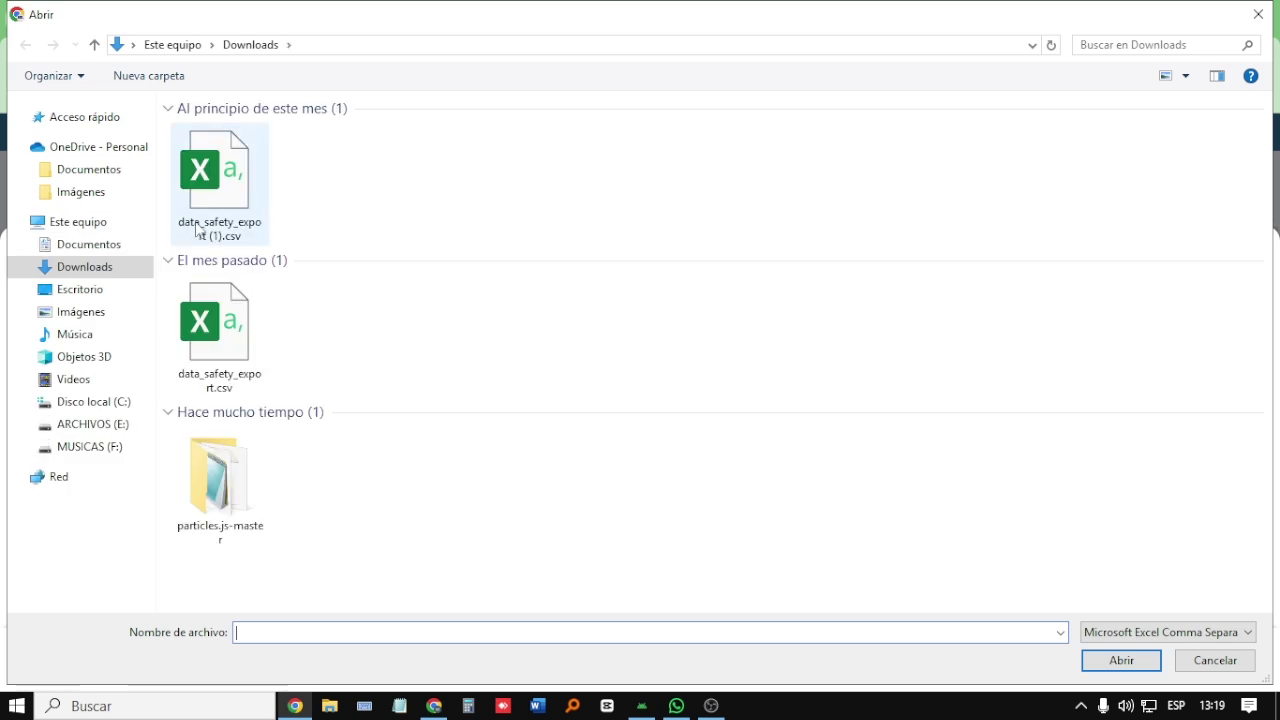
{"action": "left_click", "coordinate": [201, 200]}
{"action": "left_click", "coordinate": [1142, 664]}
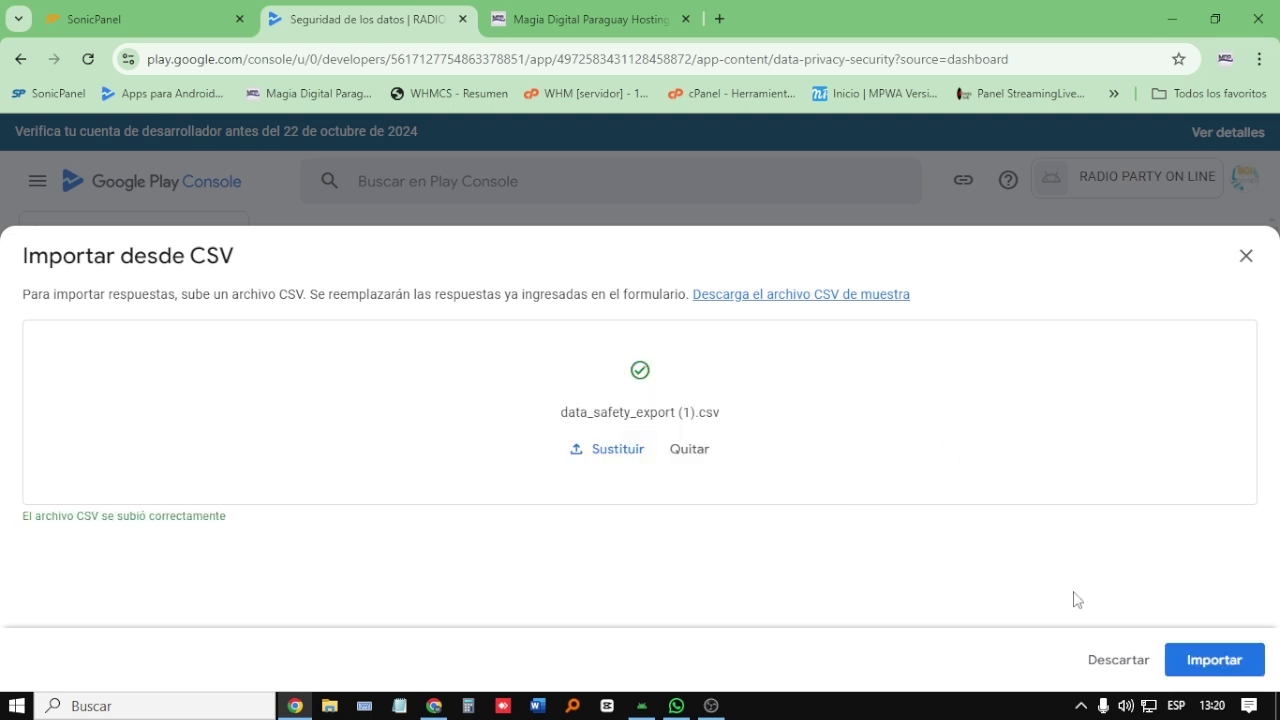
{"action": "left_click", "coordinate": [1186, 662]}
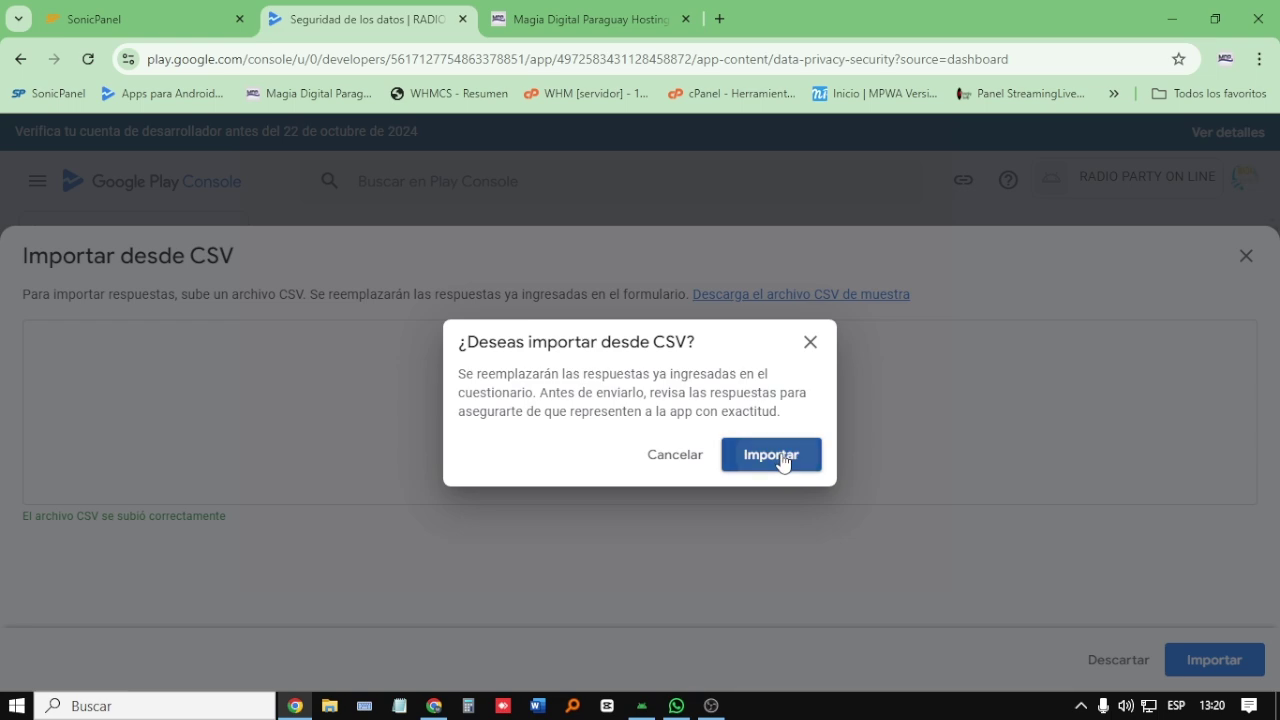
{"action": "left_click", "coordinate": [759, 433]}
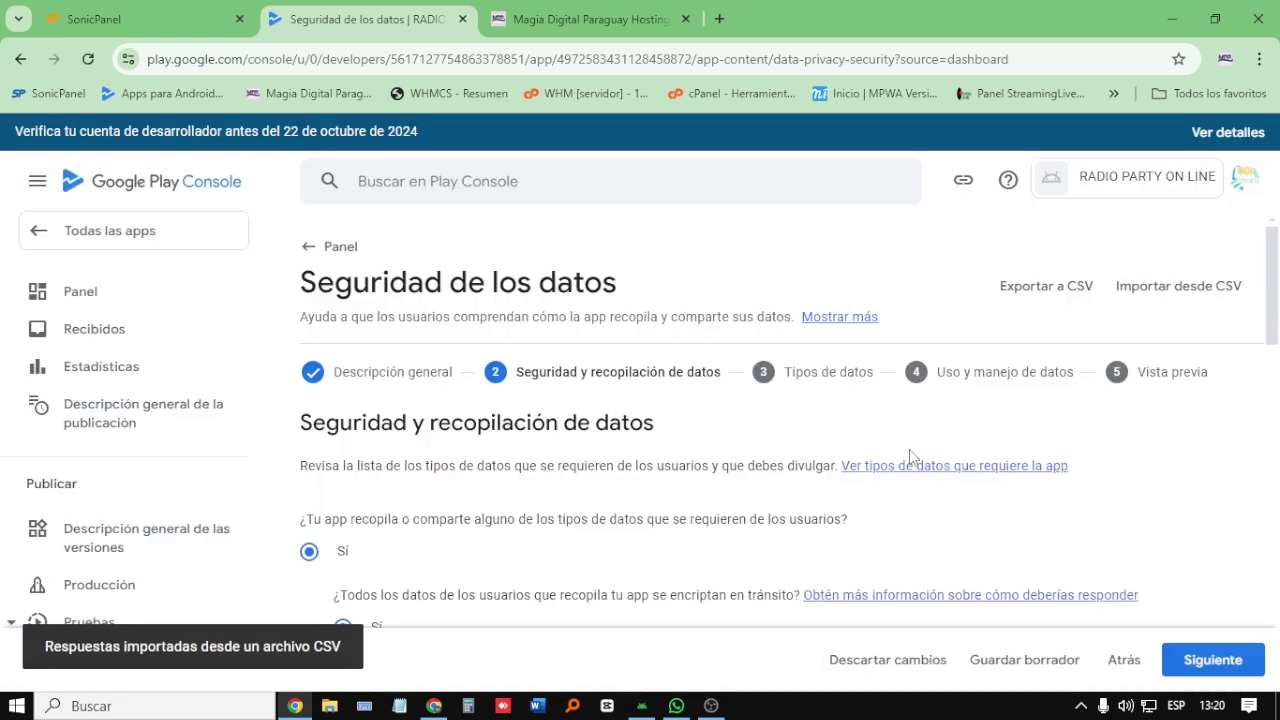
Step: Review the imported answers on data collection, encryption, account creation and data deletion, and continue to Tipos de datos
{"action": "scroll", "coordinate": [566, 491], "scroll_direction": "down", "scroll_amount": 2}
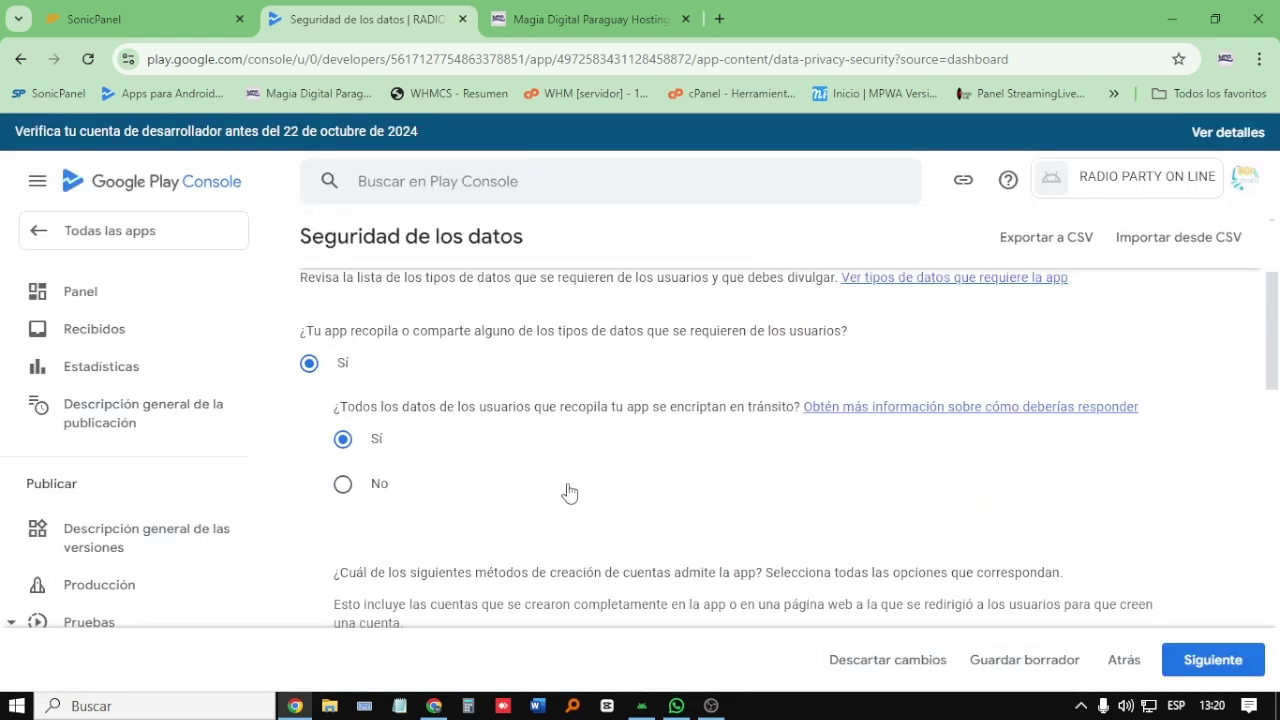
{"action": "scroll", "coordinate": [591, 463], "scroll_direction": "up", "scroll_amount": 2}
{"action": "scroll", "coordinate": [429, 469], "scroll_direction": "down", "scroll_amount": 2}
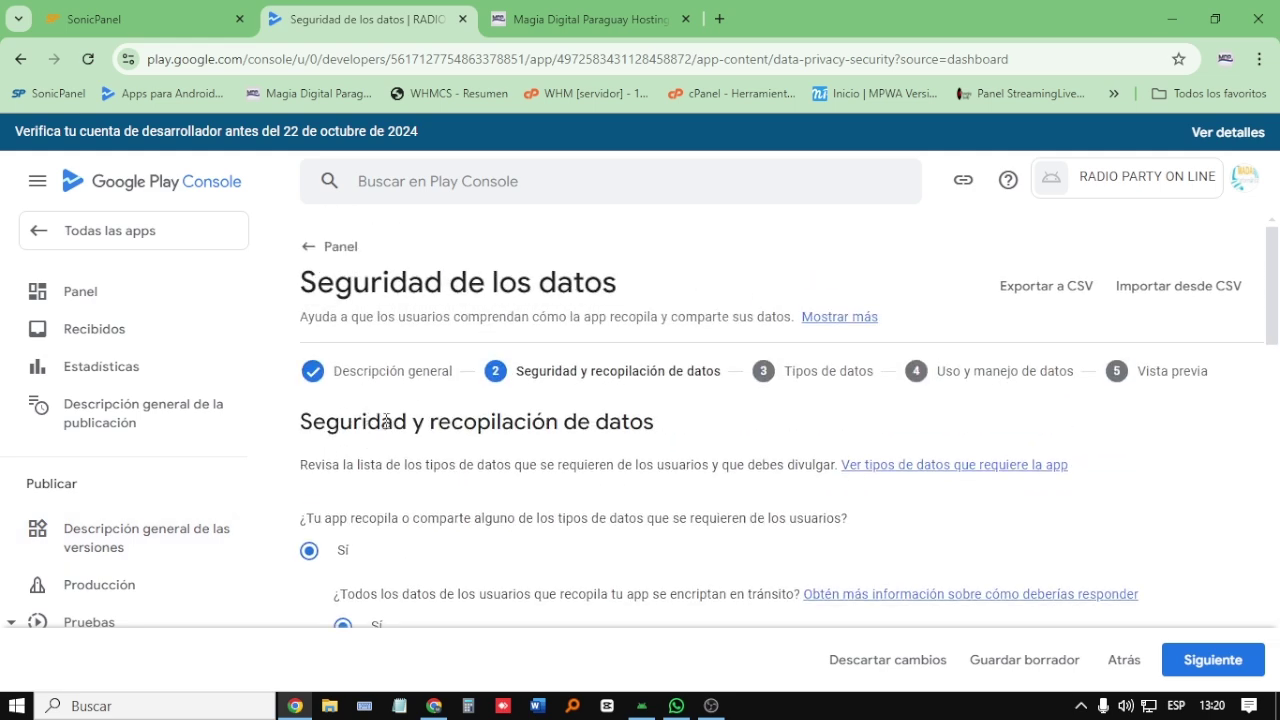
{"action": "scroll", "coordinate": [530, 425], "scroll_direction": "down", "scroll_amount": 1}
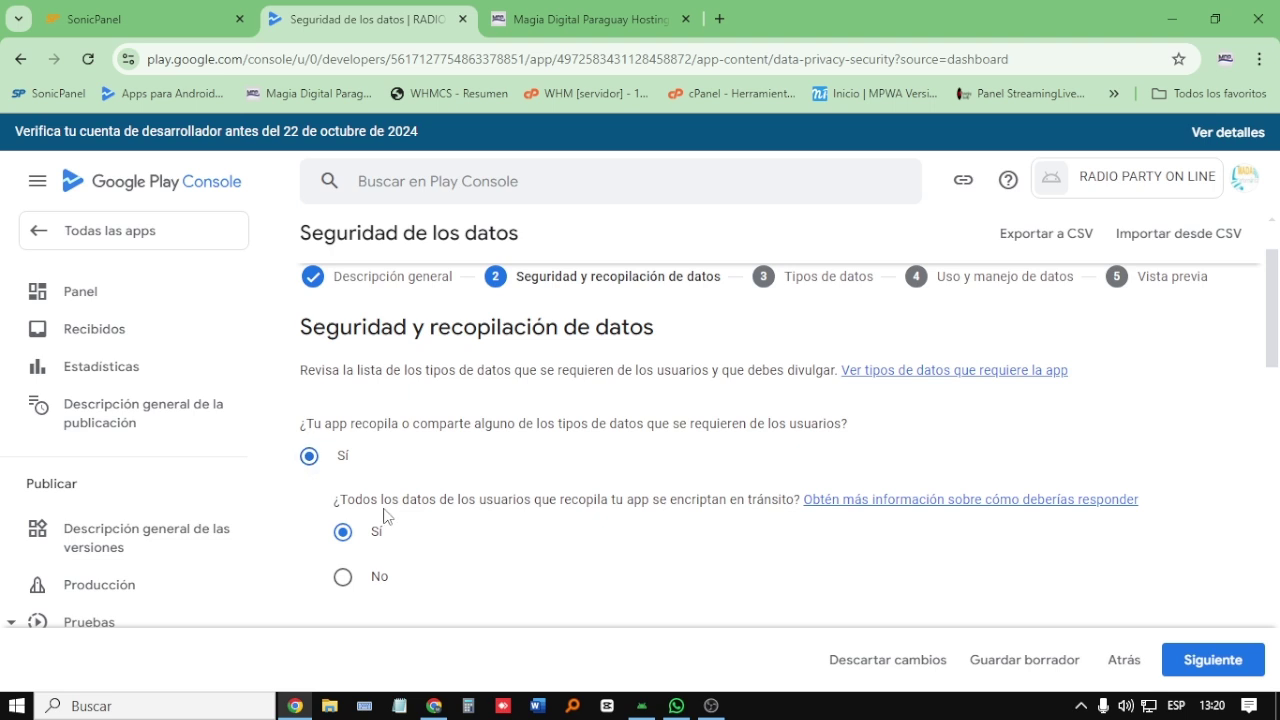
{"action": "scroll", "coordinate": [384, 515], "scroll_direction": "down", "scroll_amount": 1}
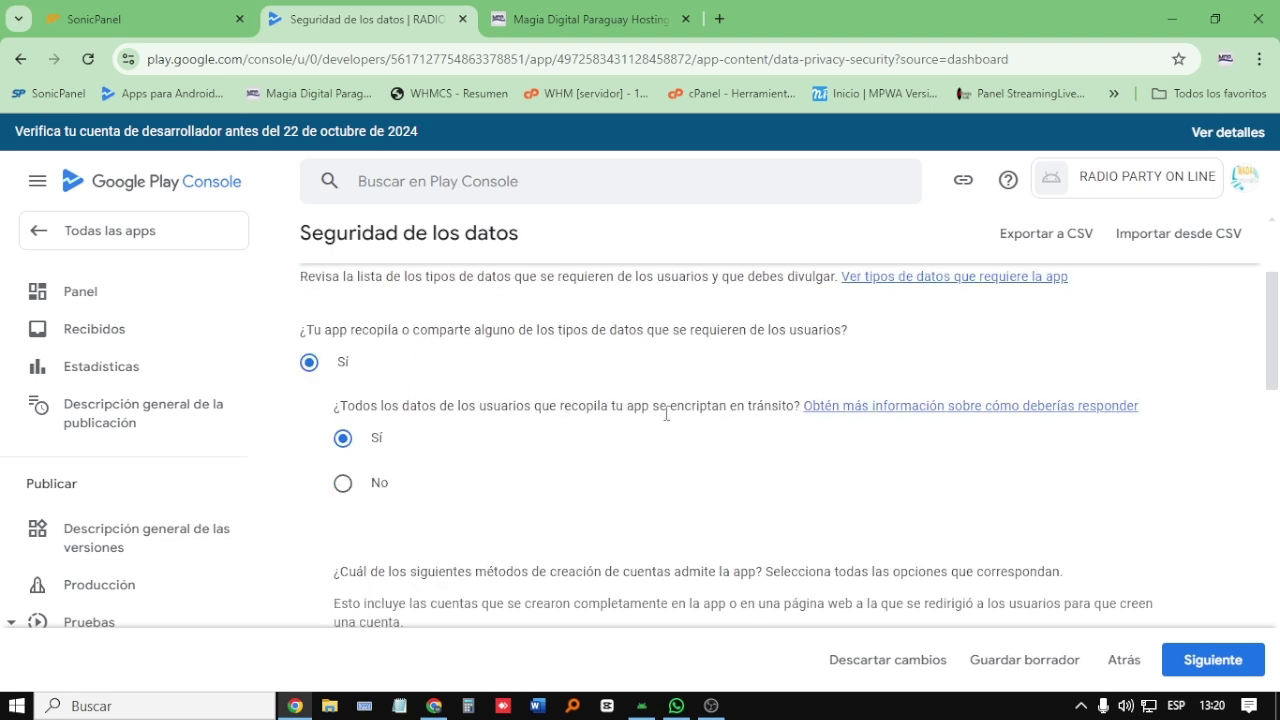
{"action": "scroll", "coordinate": [380, 446], "scroll_direction": "down", "scroll_amount": 1}
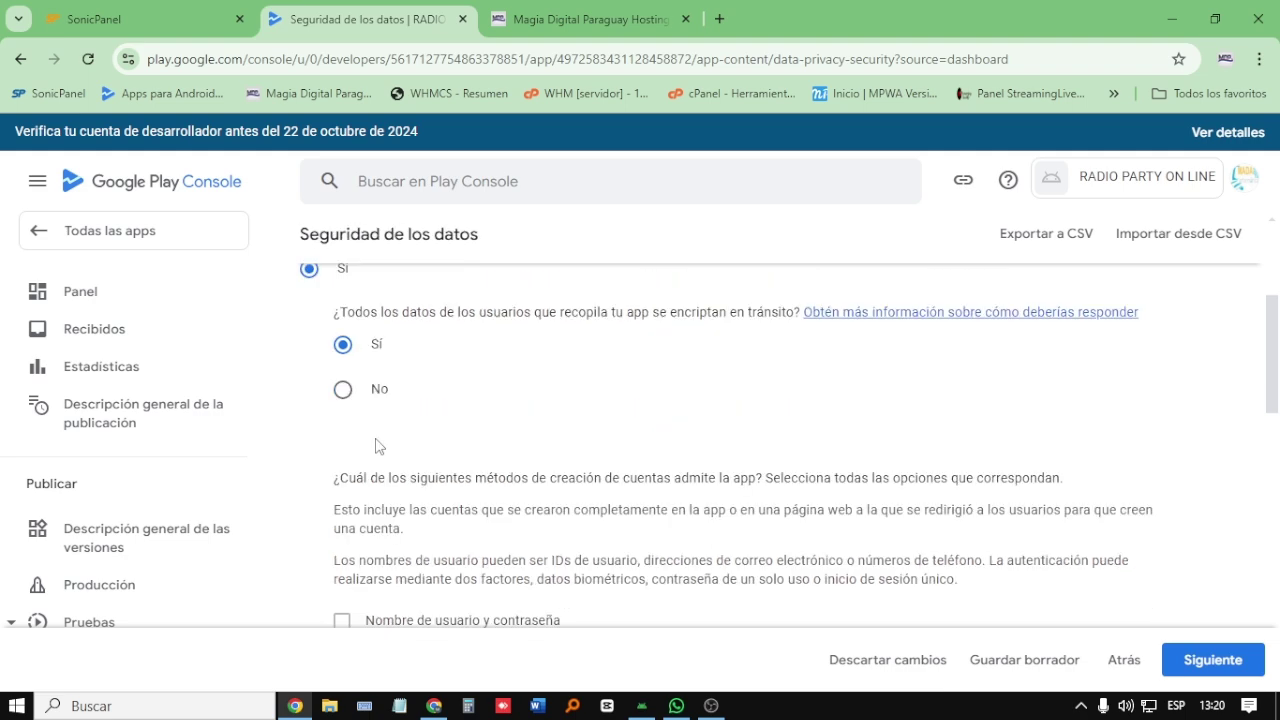
{"action": "scroll", "coordinate": [380, 446], "scroll_direction": "down", "scroll_amount": 2}
{"action": "scroll", "coordinate": [370, 398], "scroll_direction": "up", "scroll_amount": 1}
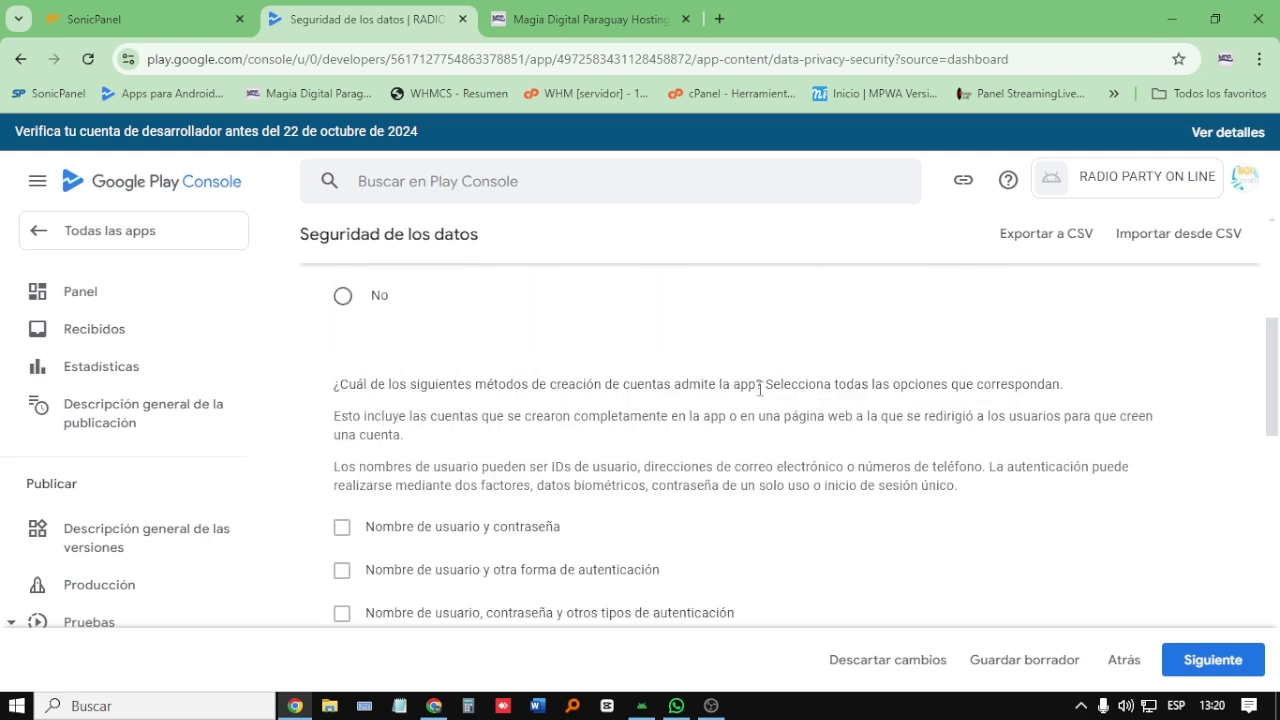
{"action": "scroll", "coordinate": [457, 463], "scroll_direction": "down", "scroll_amount": 3}
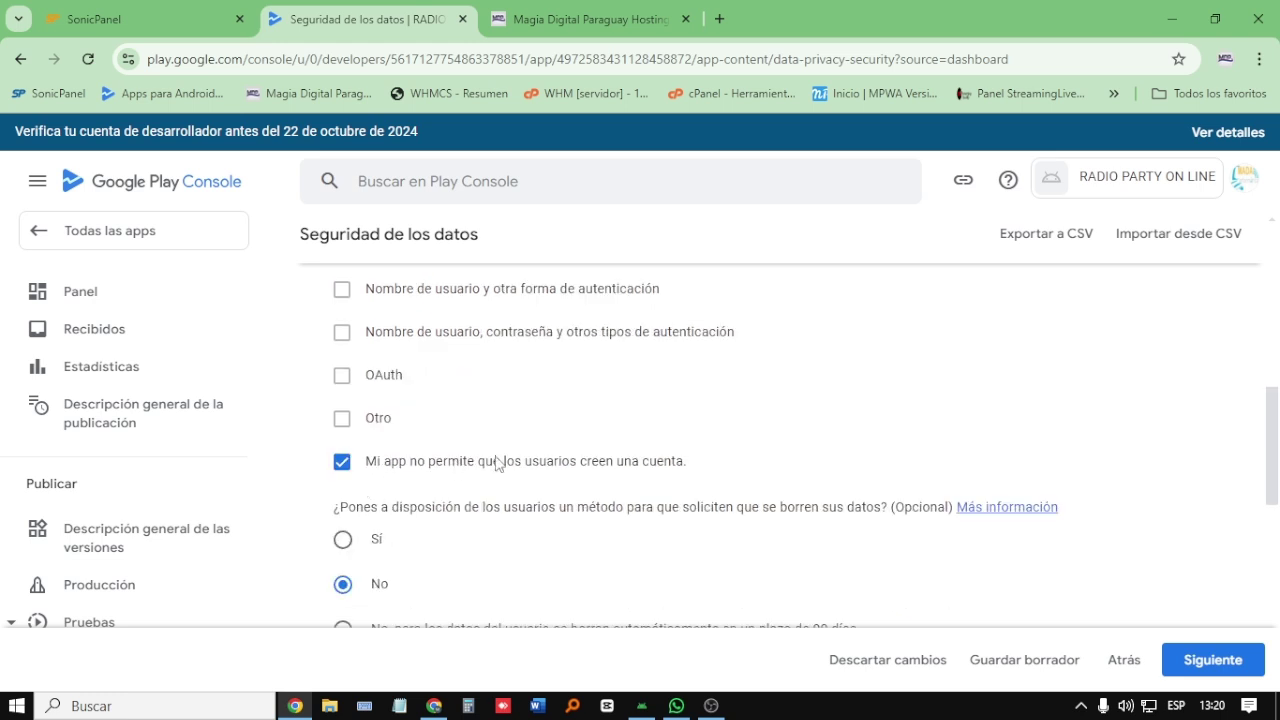
{"action": "scroll", "coordinate": [496, 463], "scroll_direction": "down", "scroll_amount": 1}
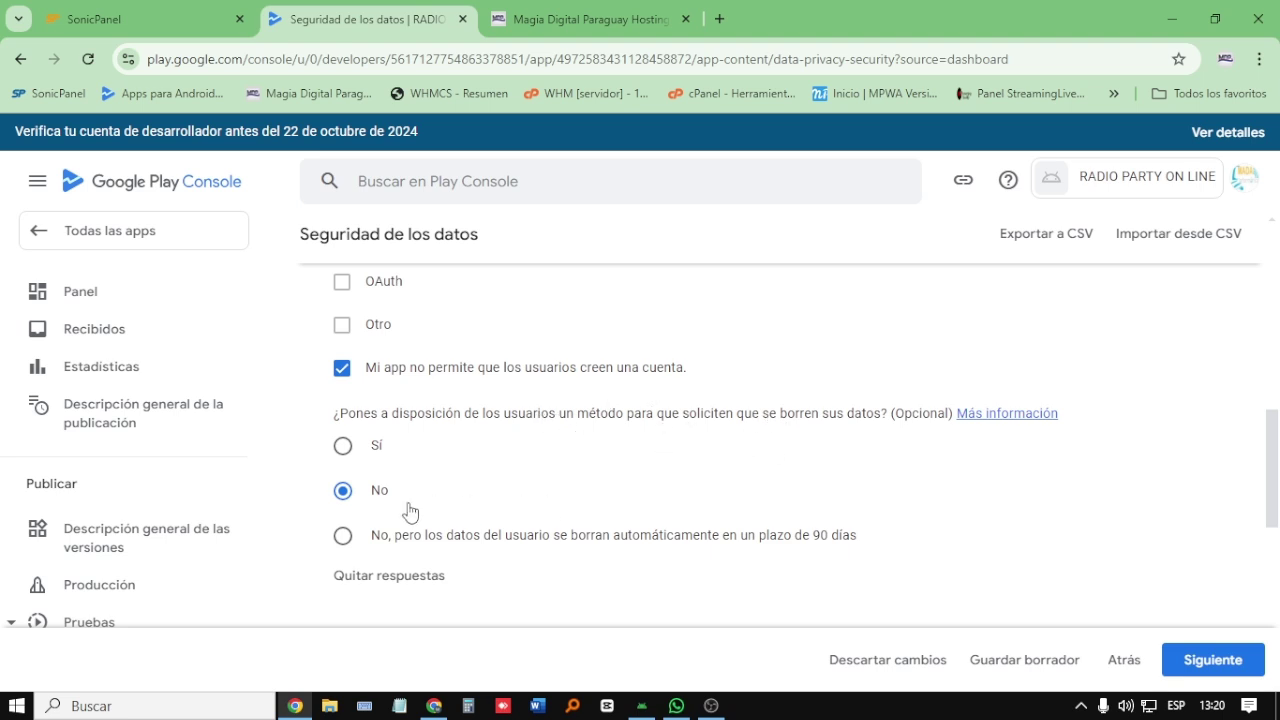
{"action": "scroll", "coordinate": [343, 506], "scroll_direction": "down", "scroll_amount": 3}
{"action": "scroll", "coordinate": [346, 506], "scroll_direction": "down", "scroll_amount": 3}
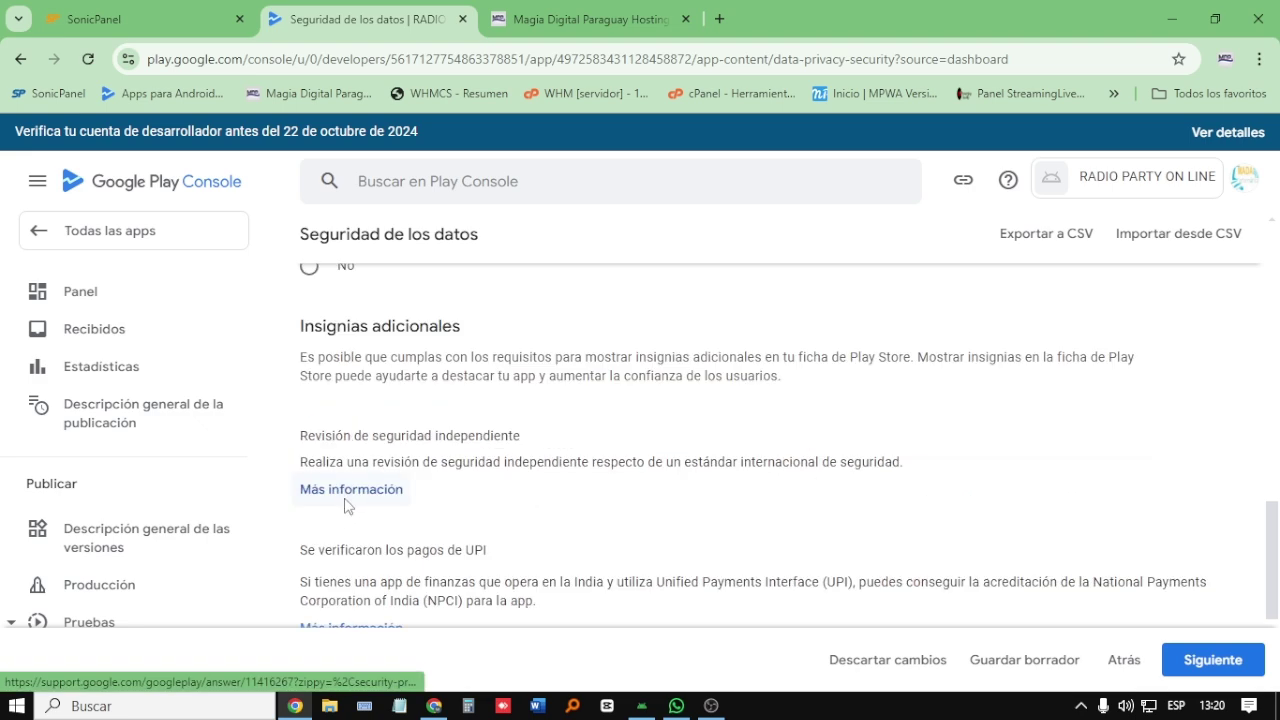
{"action": "left_click", "coordinate": [1234, 664]}
Step: Check the imported selections under Ubicación and expand Información personal to review its data types
{"action": "scroll", "coordinate": [697, 540], "scroll_direction": "down", "scroll_amount": 5}
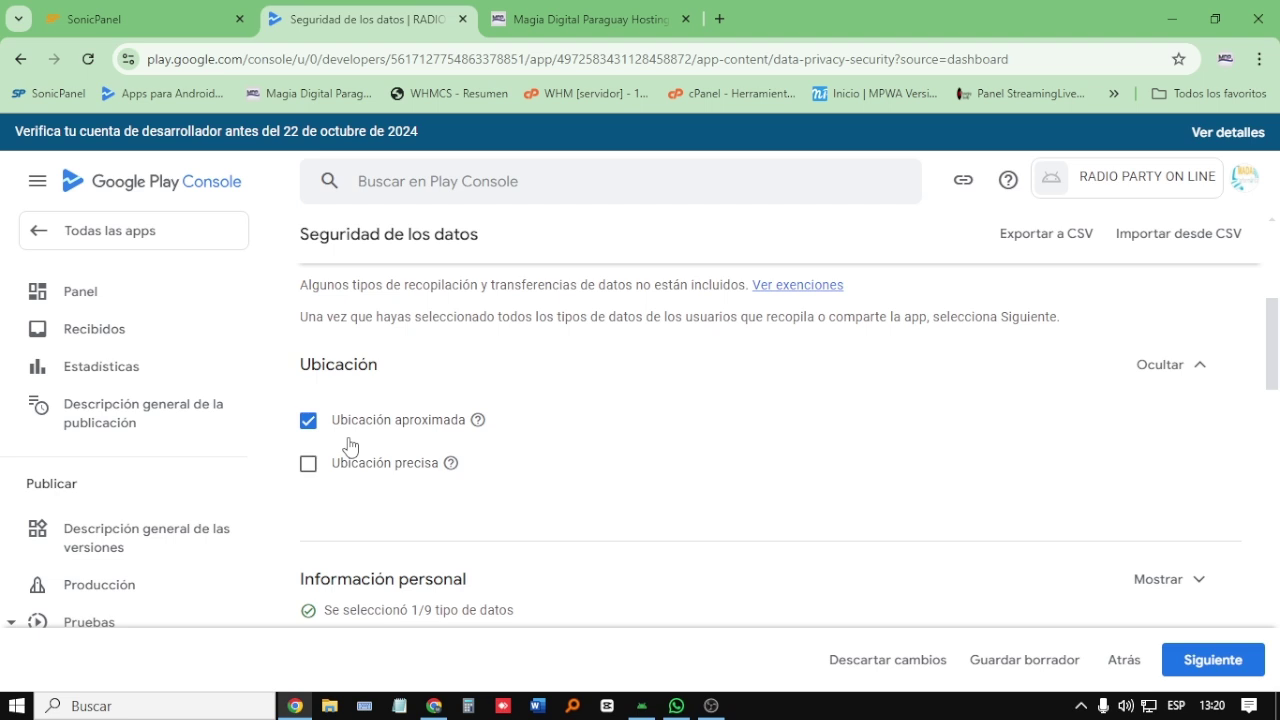
{"action": "scroll", "coordinate": [349, 446], "scroll_direction": "down", "scroll_amount": 2}
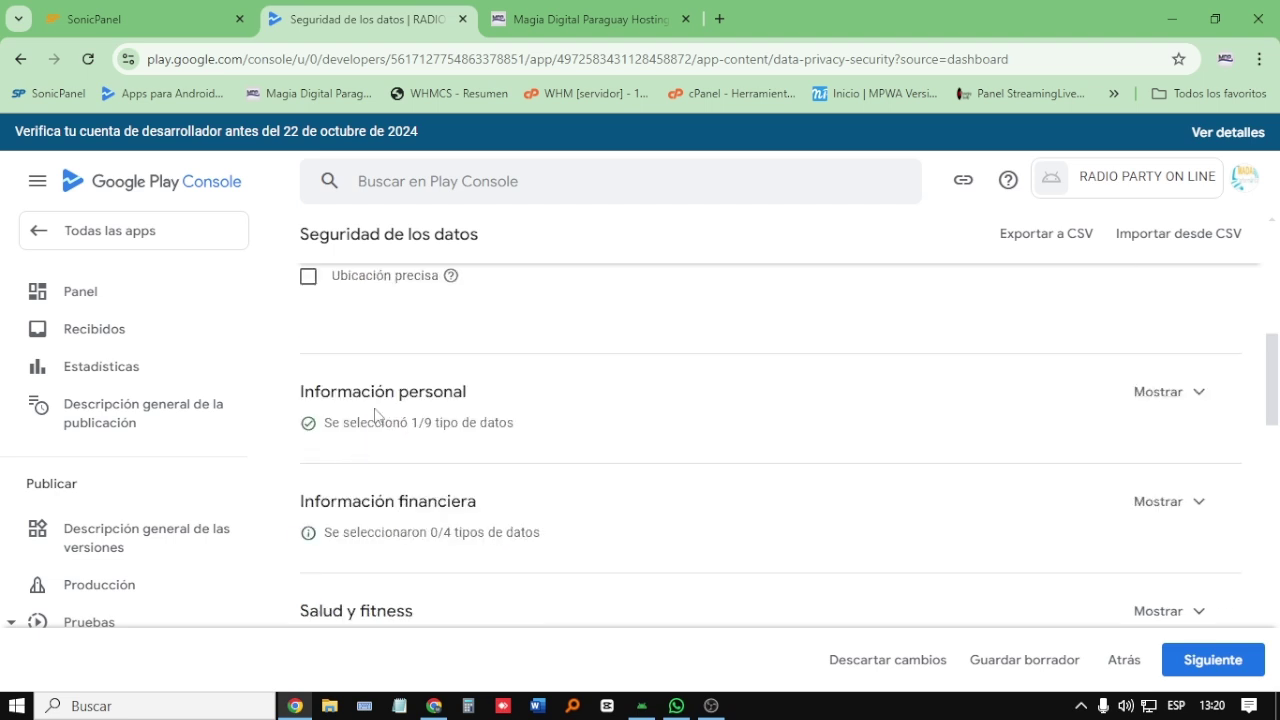
{"action": "left_click", "coordinate": [1152, 396]}
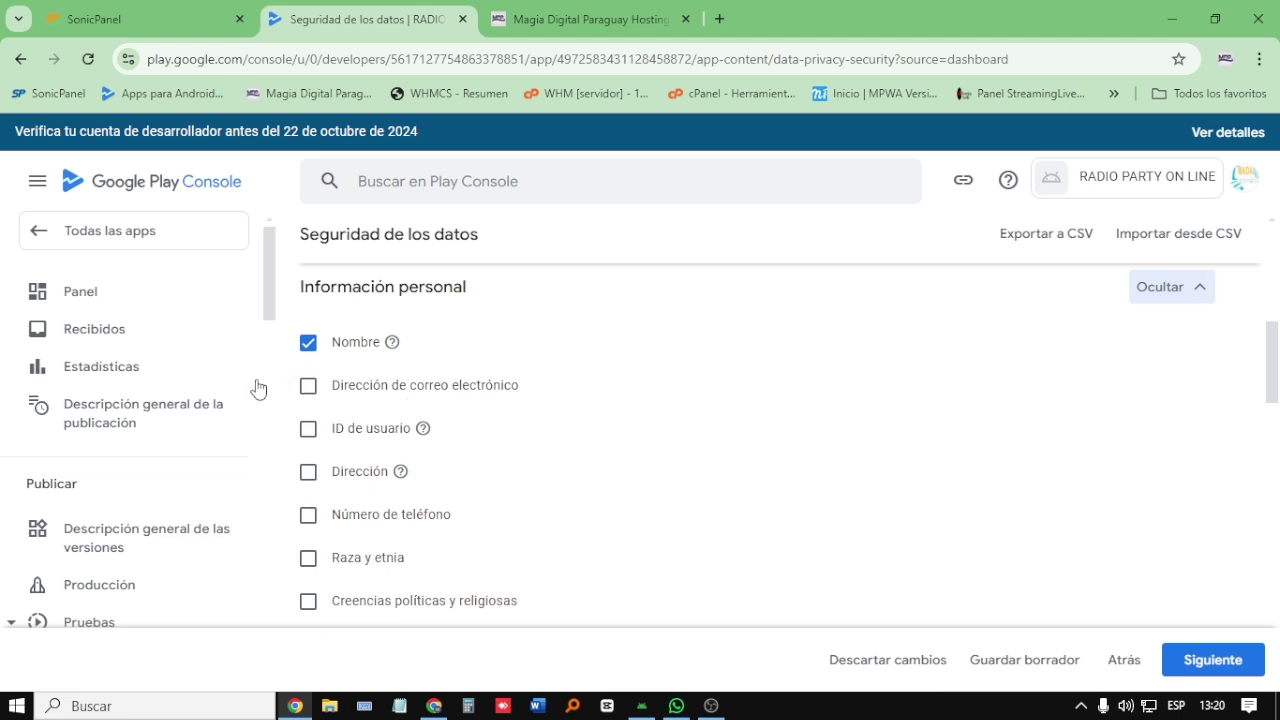
{"action": "scroll", "coordinate": [357, 380], "scroll_direction": "down", "scroll_amount": 4}
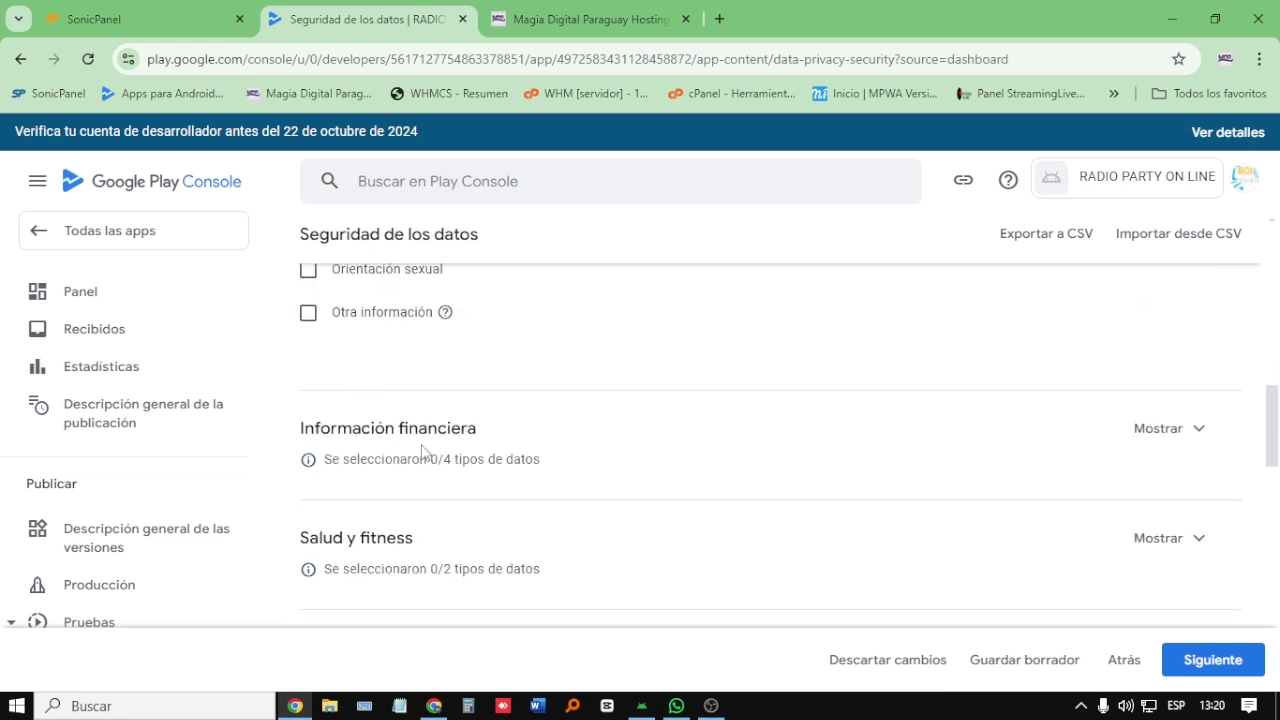
{"action": "scroll", "coordinate": [424, 453], "scroll_direction": "down", "scroll_amount": 1}
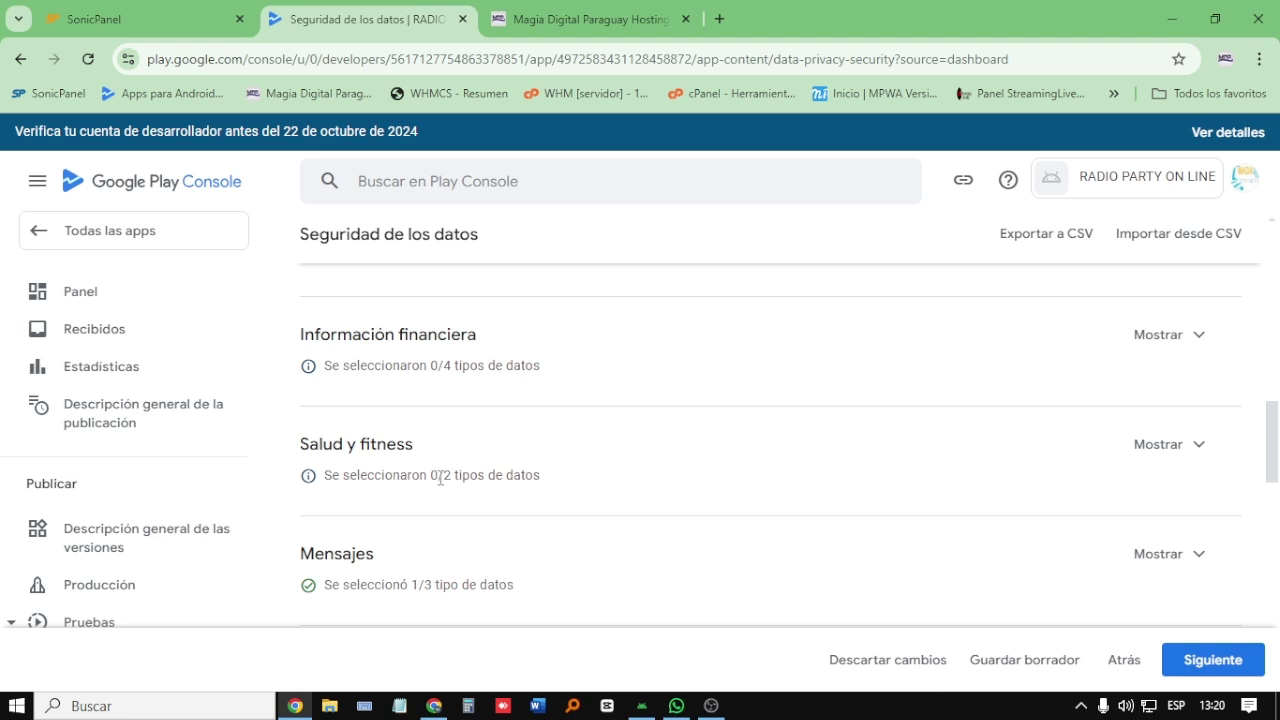
{"action": "scroll", "coordinate": [440, 479], "scroll_direction": "down", "scroll_amount": 1}
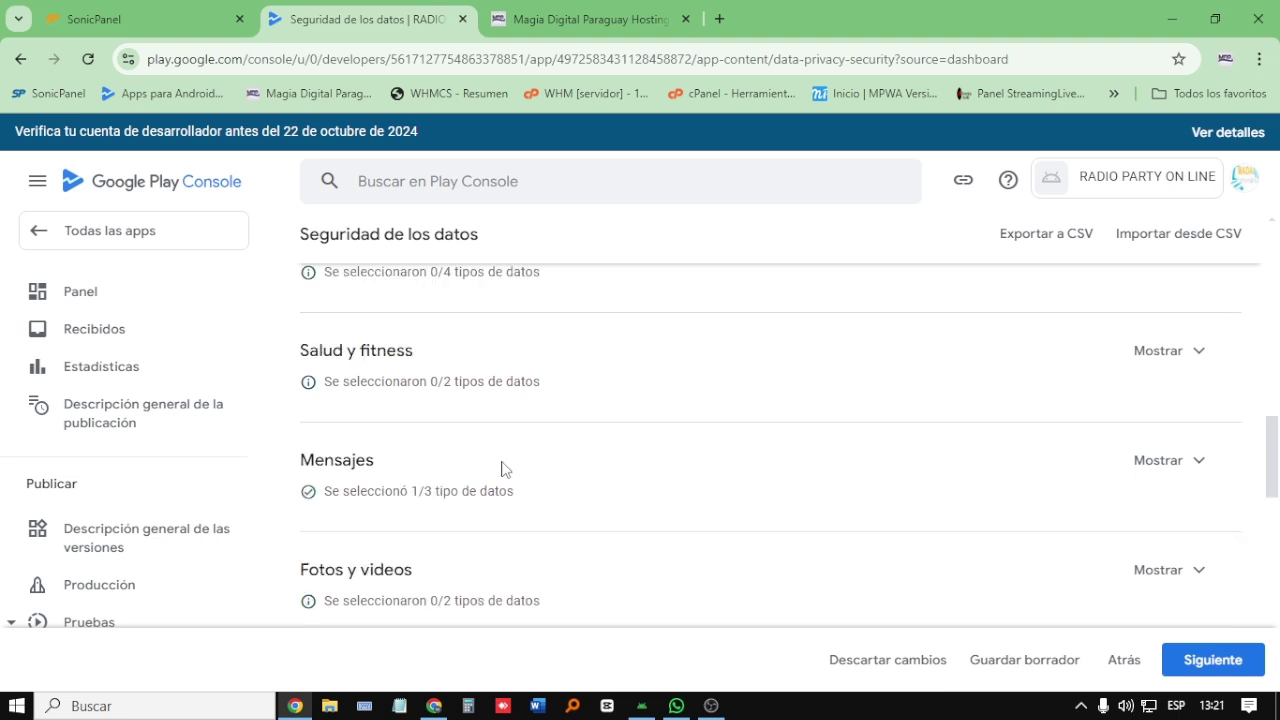
Step: Expand the Mensajes and Archivos de audio categories to review their imported data type selections
{"action": "scroll", "coordinate": [1164, 472], "scroll_direction": "down", "scroll_amount": 3}
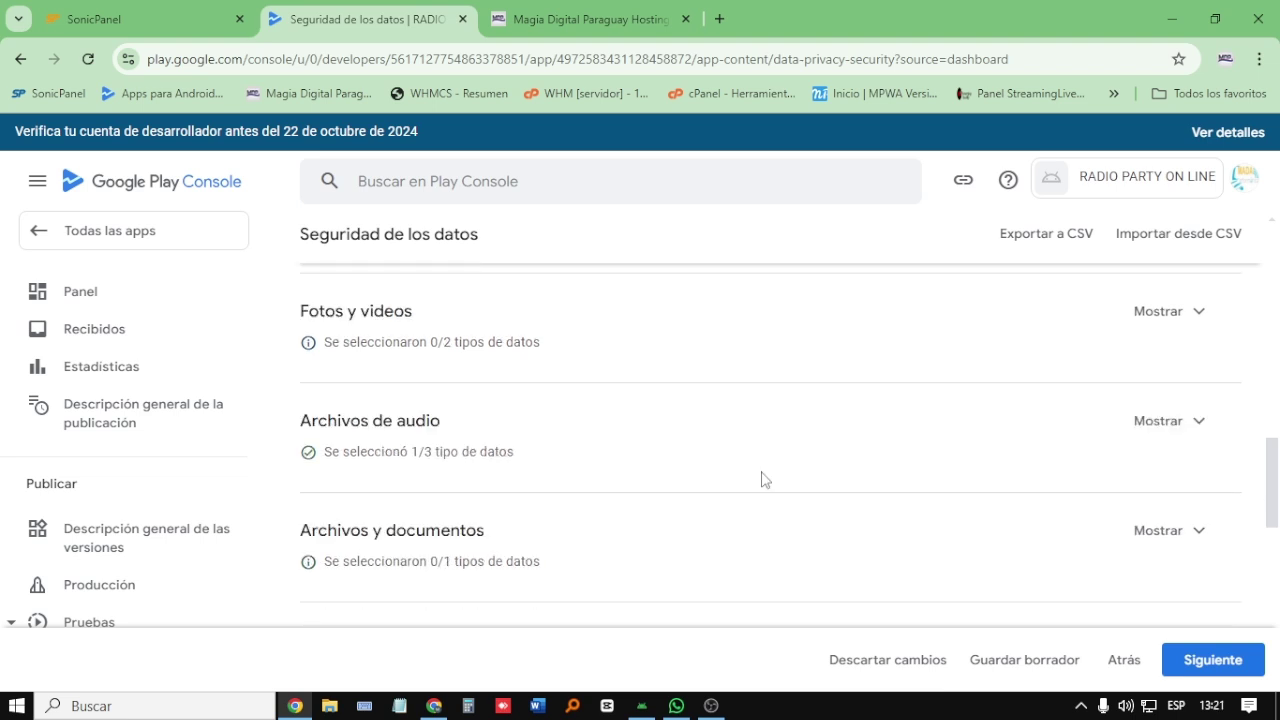
{"action": "scroll", "coordinate": [1018, 458], "scroll_direction": "up", "scroll_amount": 3}
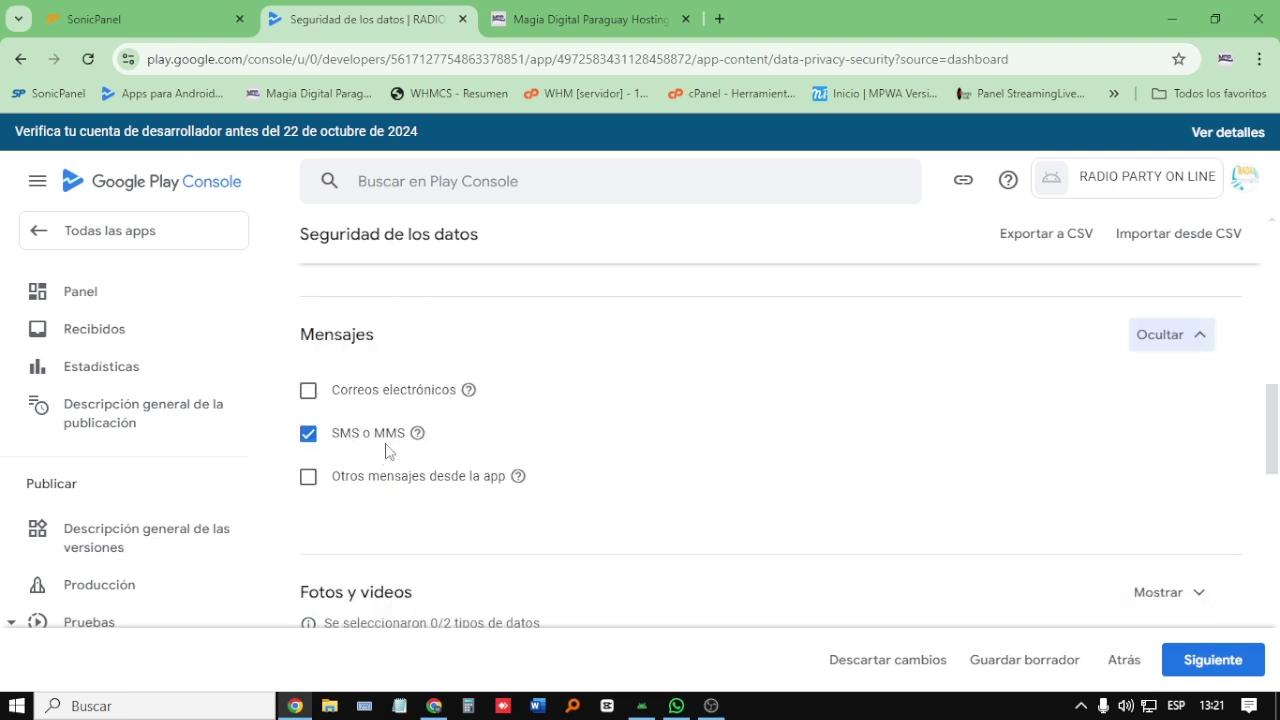
{"action": "scroll", "coordinate": [389, 451], "scroll_direction": "down", "scroll_amount": 2}
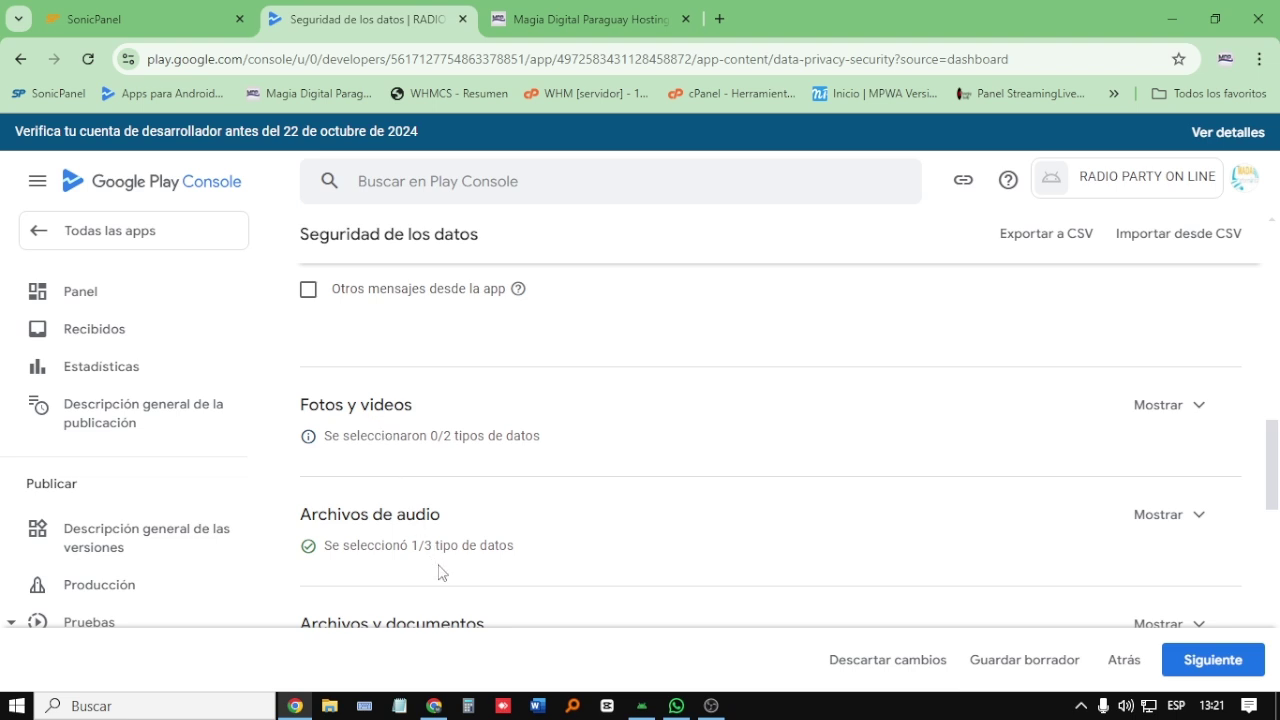
{"action": "left_click", "coordinate": [1136, 518]}
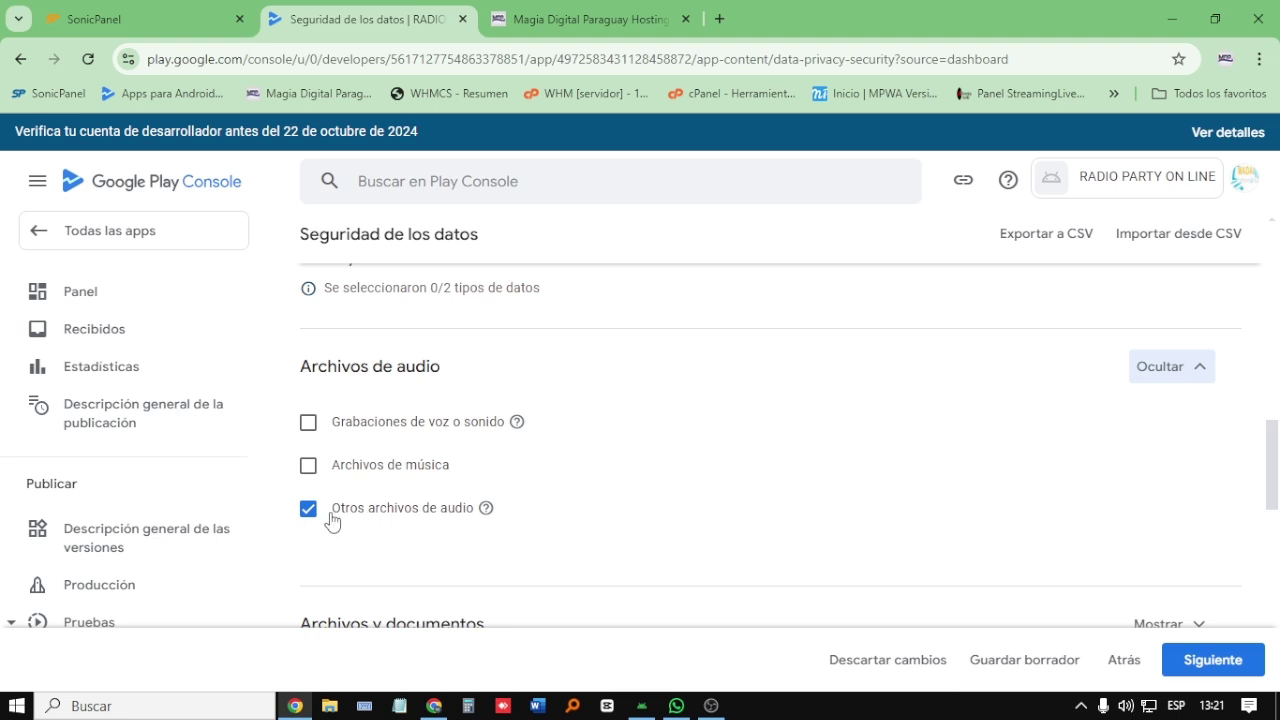
{"action": "scroll", "coordinate": [331, 521], "scroll_direction": "down", "scroll_amount": 2}
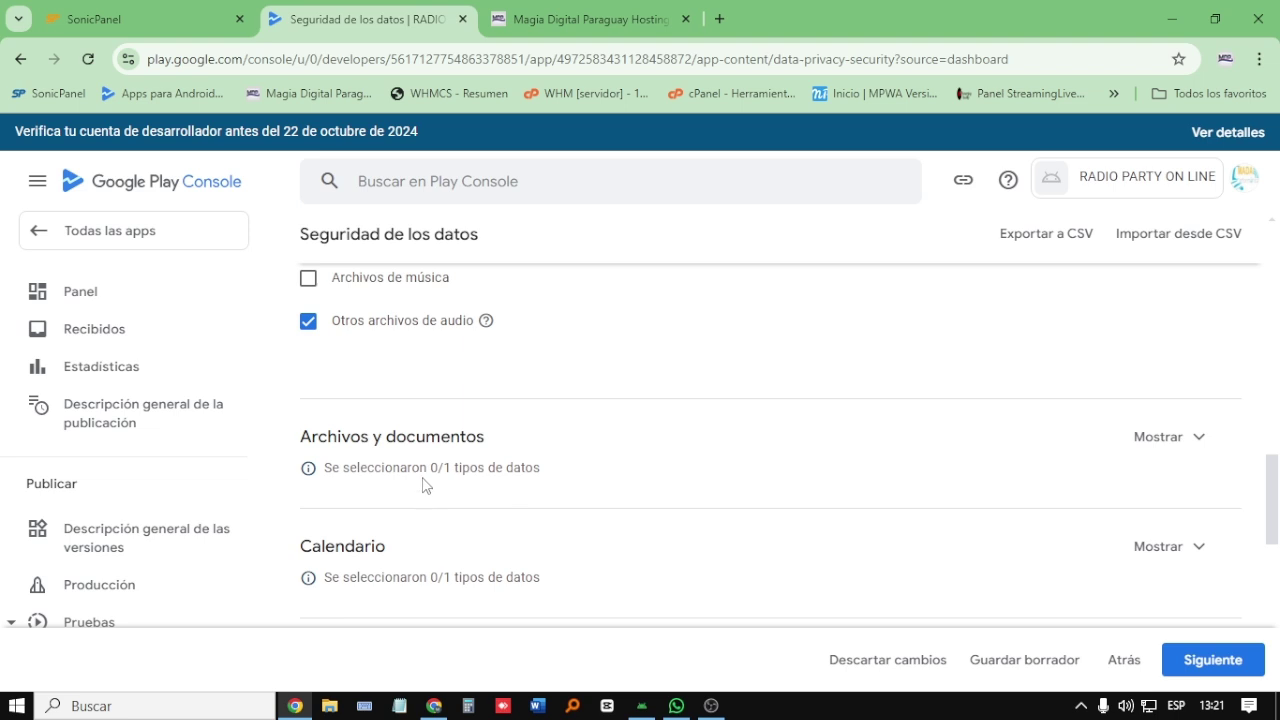
Step: Expand the Contactos and Navegación web categories to review their imported selections, and look over the remaining data categories
{"action": "scroll", "coordinate": [430, 469], "scroll_direction": "down", "scroll_amount": 1}
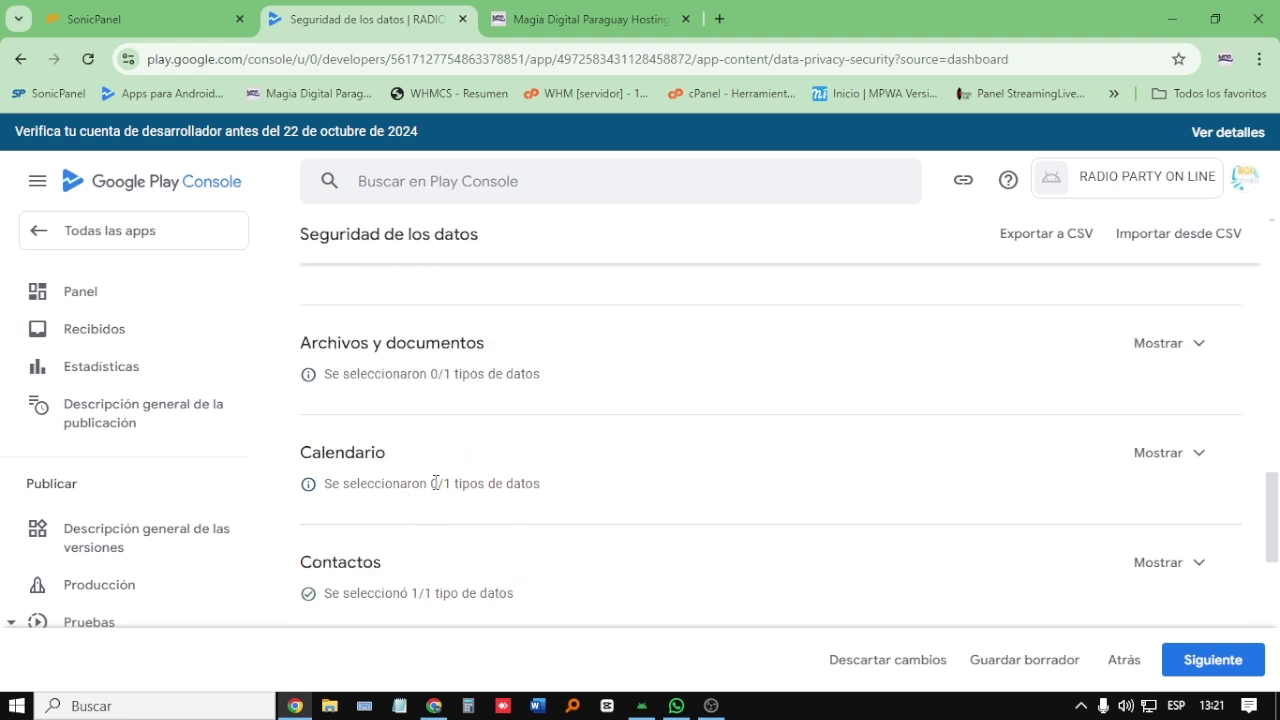
{"action": "scroll", "coordinate": [437, 520], "scroll_direction": "down", "scroll_amount": 1}
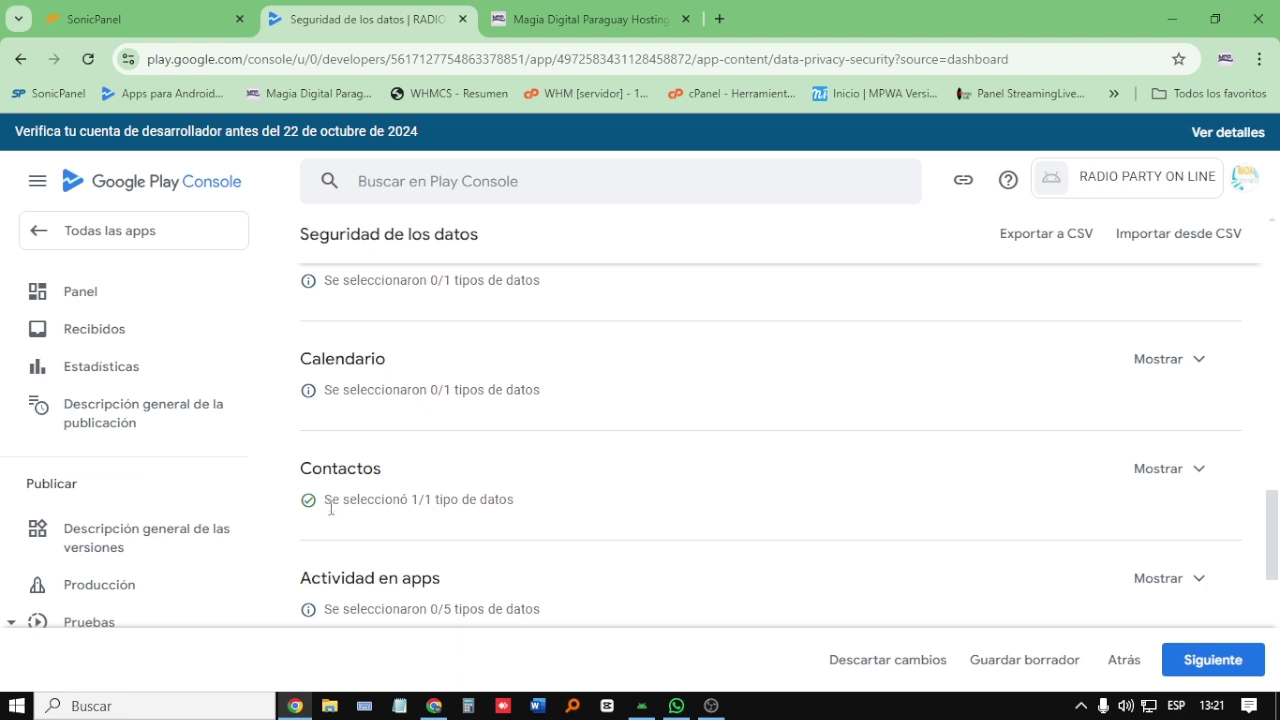
{"action": "left_click", "coordinate": [1156, 469]}
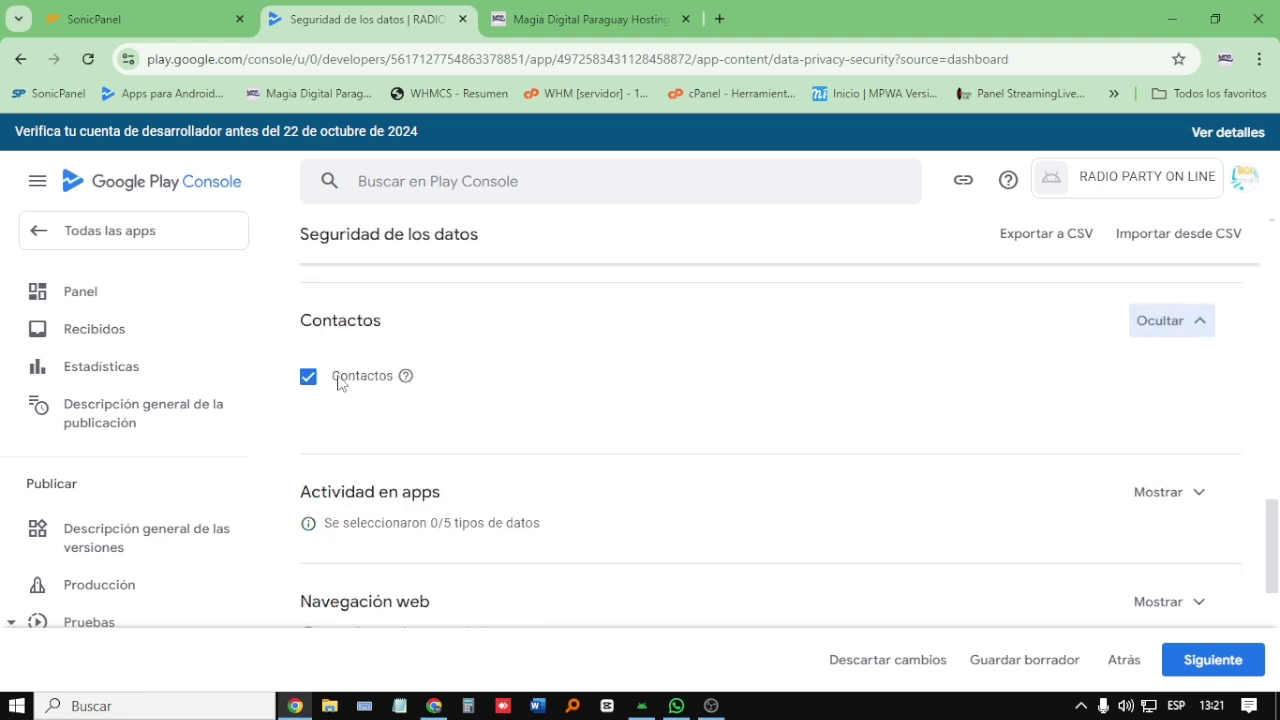
{"action": "left_click_drag", "start_coordinate": [300, 500], "coordinate": [366, 495]}
{"action": "scroll", "coordinate": [389, 516], "scroll_direction": "down", "scroll_amount": 1}
{"action": "left_click", "coordinate": [435, 434]}
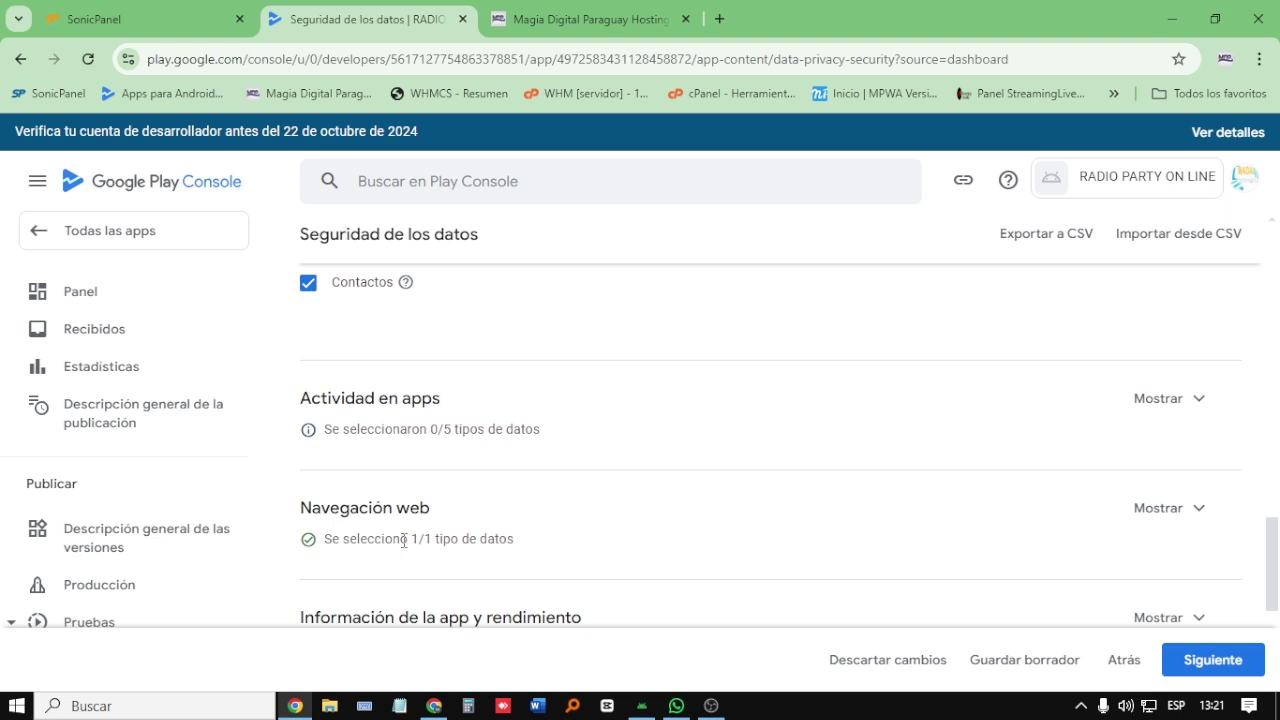
{"action": "scroll", "coordinate": [404, 540], "scroll_direction": "down", "scroll_amount": 1}
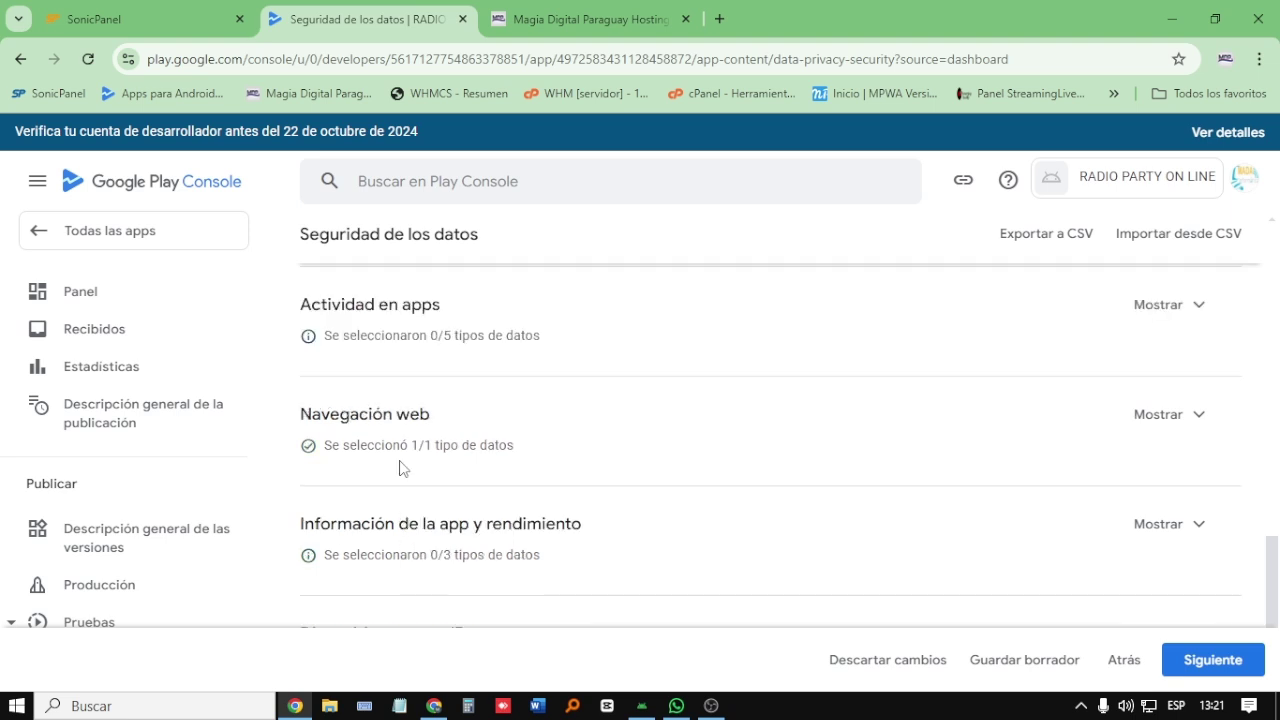
{"action": "left_click", "coordinate": [1157, 413]}
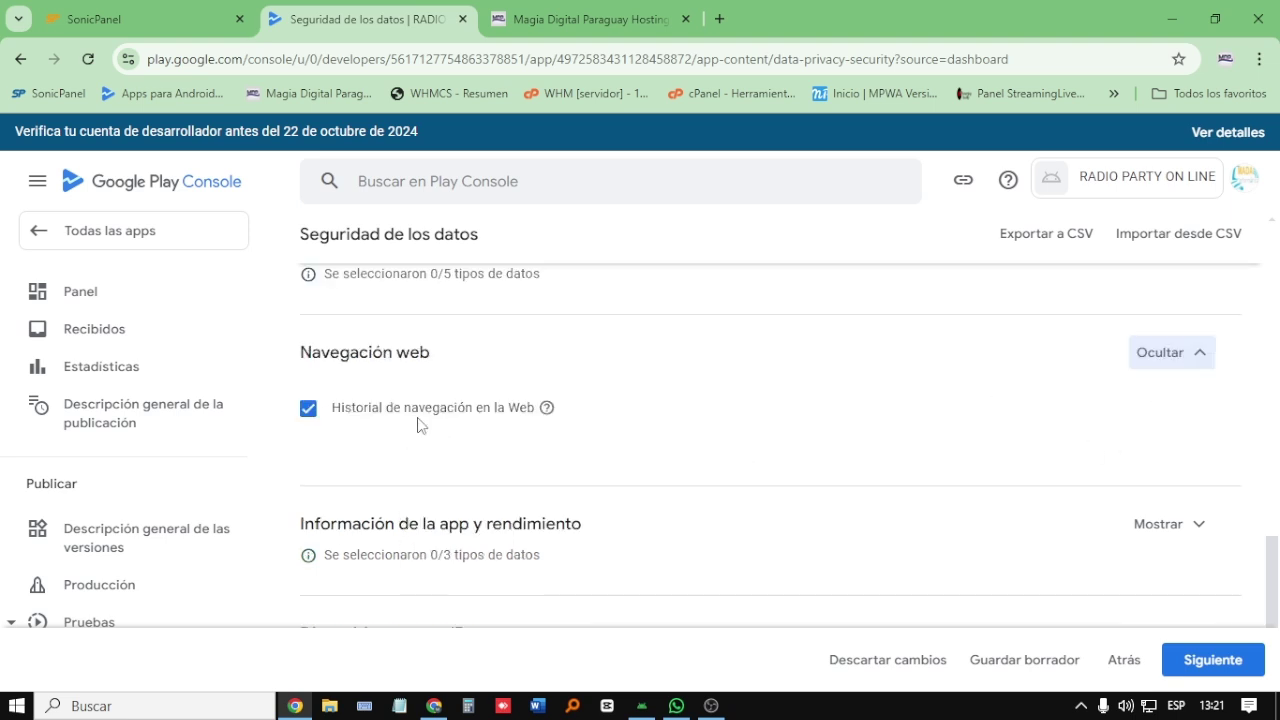
{"action": "scroll", "coordinate": [430, 440], "scroll_direction": "down", "scroll_amount": 3}
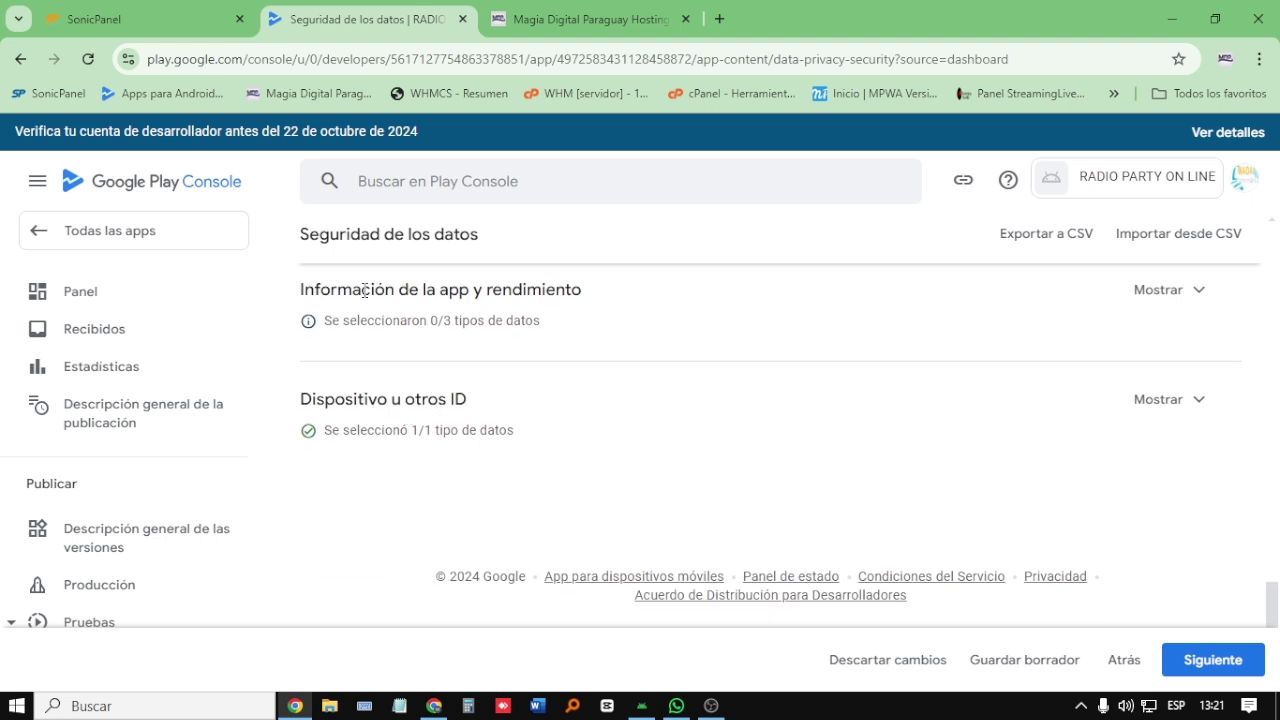
Step: Expand Dispositivo u otros ID to check its imported selection, and continue to Uso y manejo de datos
{"action": "double_click", "coordinate": [435, 320]}
{"action": "left_click", "coordinate": [1152, 399]}
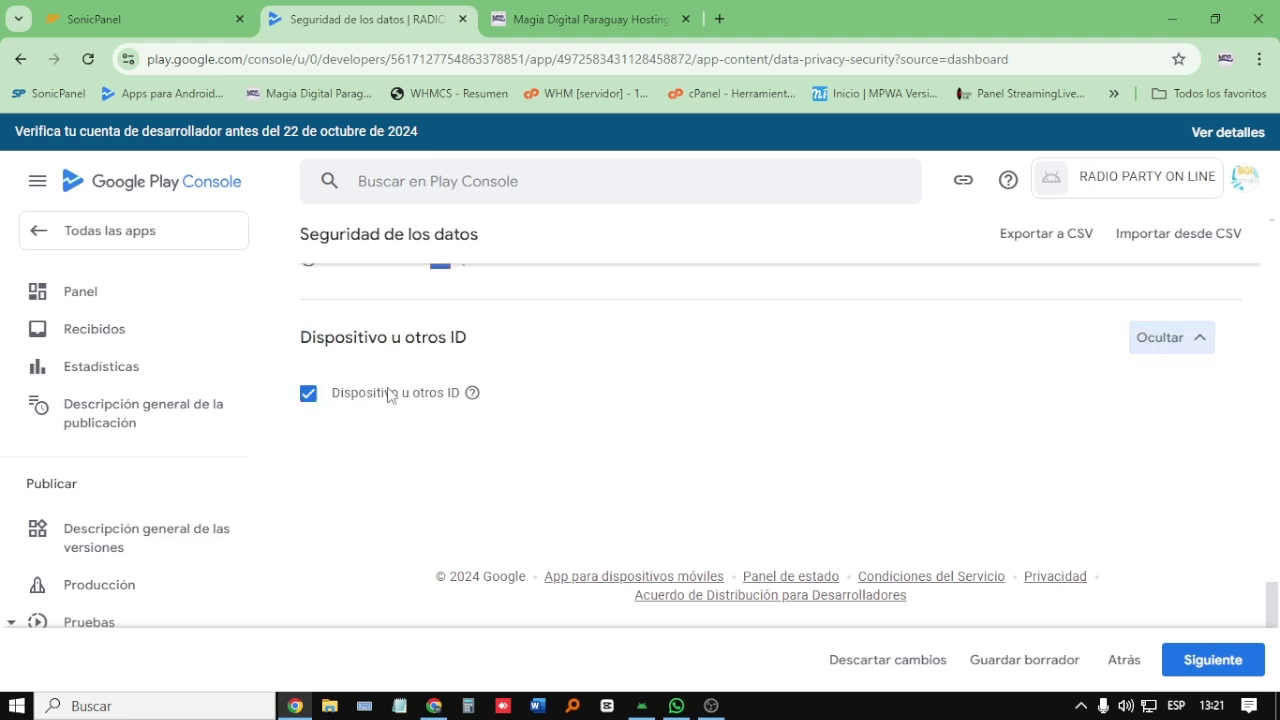
{"action": "left_click", "coordinate": [1204, 662]}
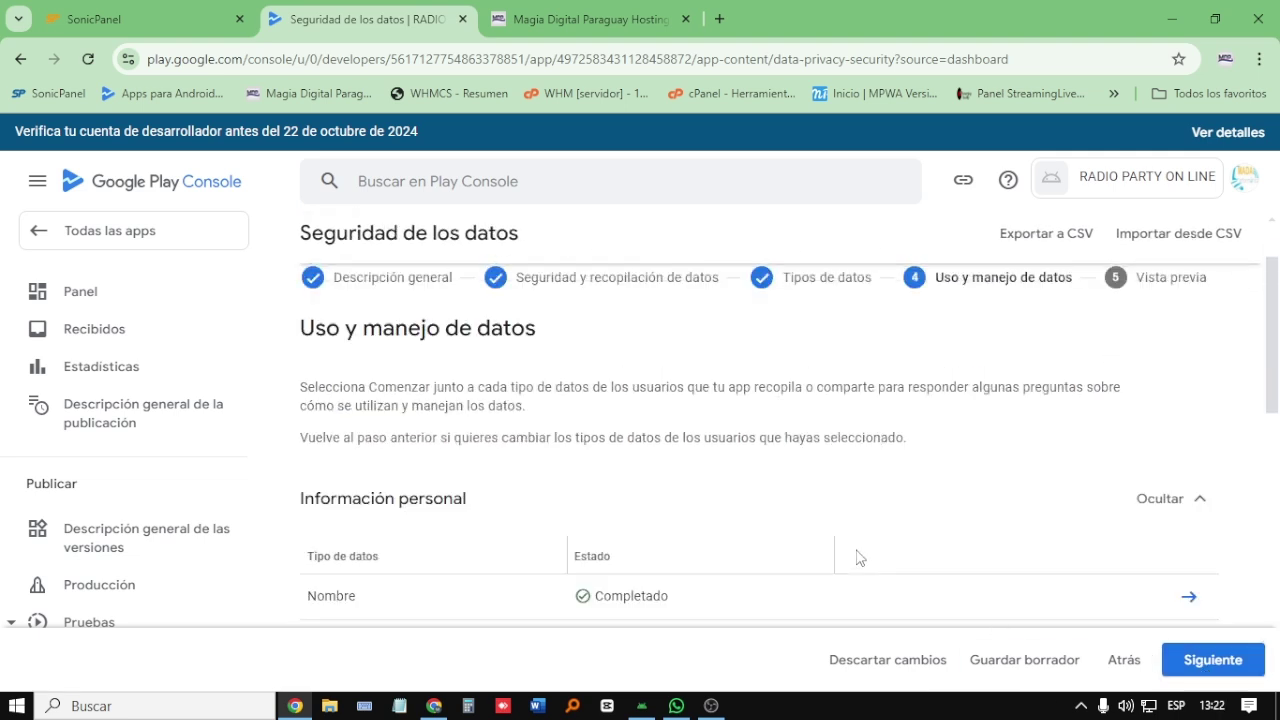
Step: Look over the data categories in Uso y manejo de datos and open the Nombre data type under Información personal
{"action": "scroll", "coordinate": [857, 557], "scroll_direction": "down", "scroll_amount": 1}
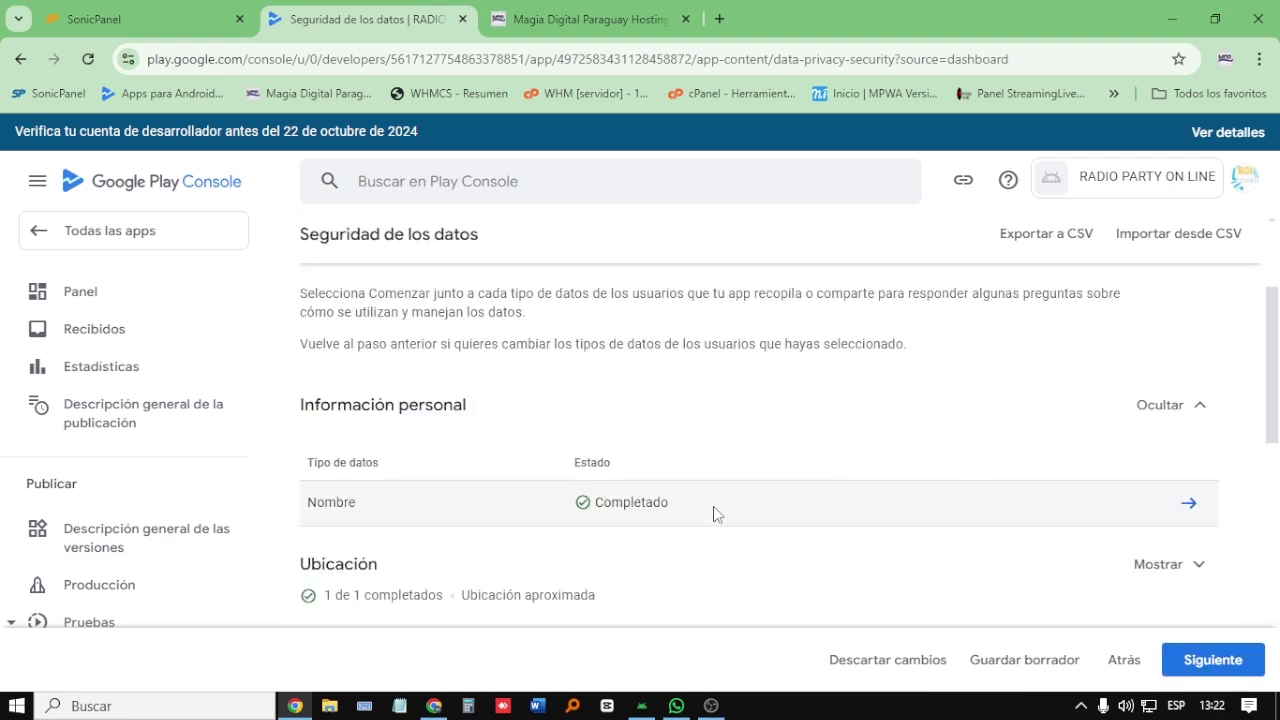
{"action": "scroll", "coordinate": [783, 449], "scroll_direction": "down", "scroll_amount": 3}
{"action": "scroll", "coordinate": [785, 441], "scroll_direction": "up", "scroll_amount": 3}
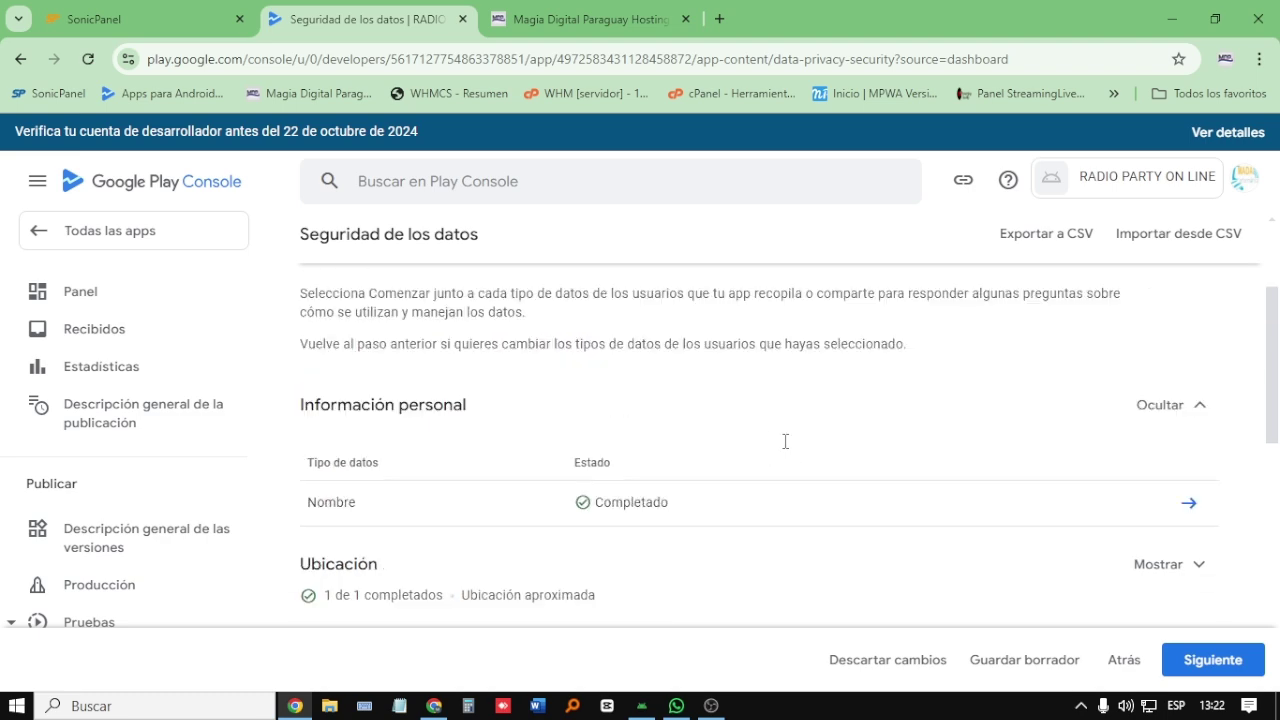
{"action": "scroll", "coordinate": [923, 437], "scroll_direction": "up", "scroll_amount": 1}
{"action": "scroll", "coordinate": [910, 428], "scroll_direction": "down", "scroll_amount": 2}
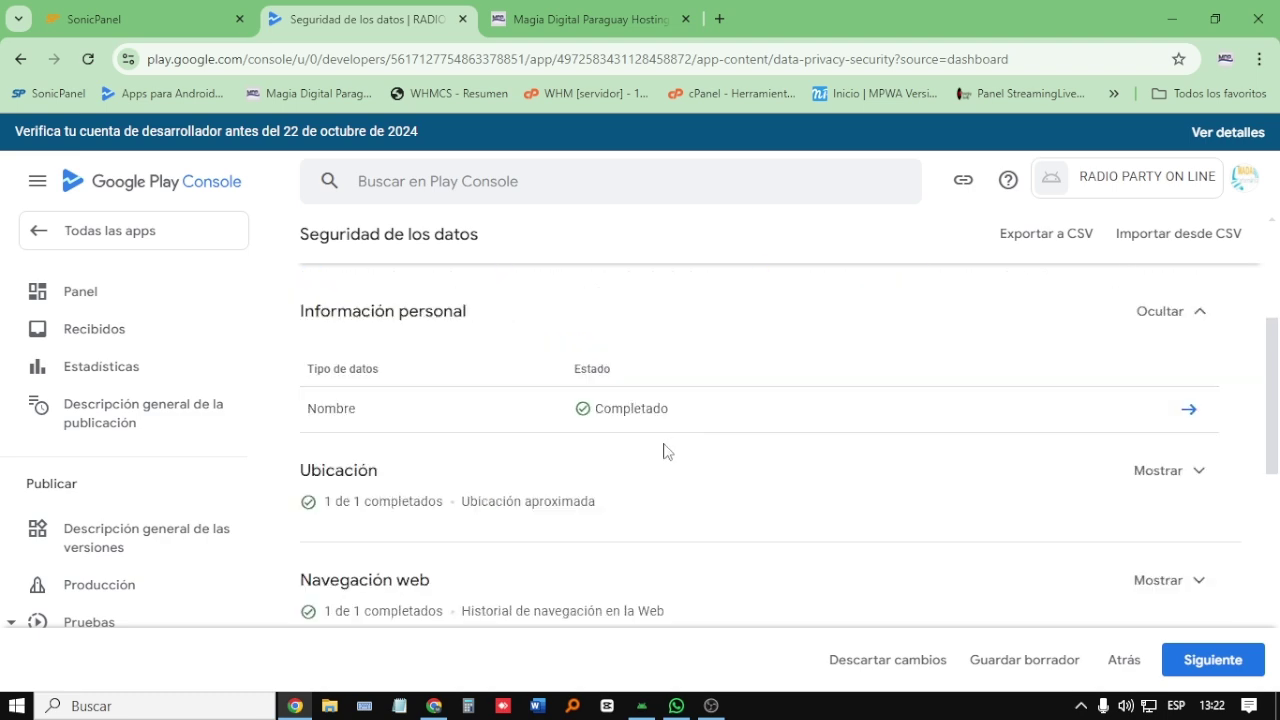
{"action": "scroll", "coordinate": [668, 460], "scroll_direction": "up", "scroll_amount": 2}
{"action": "scroll", "coordinate": [600, 495], "scroll_direction": "down", "scroll_amount": 2}
{"action": "left_click", "coordinate": [1190, 413]}
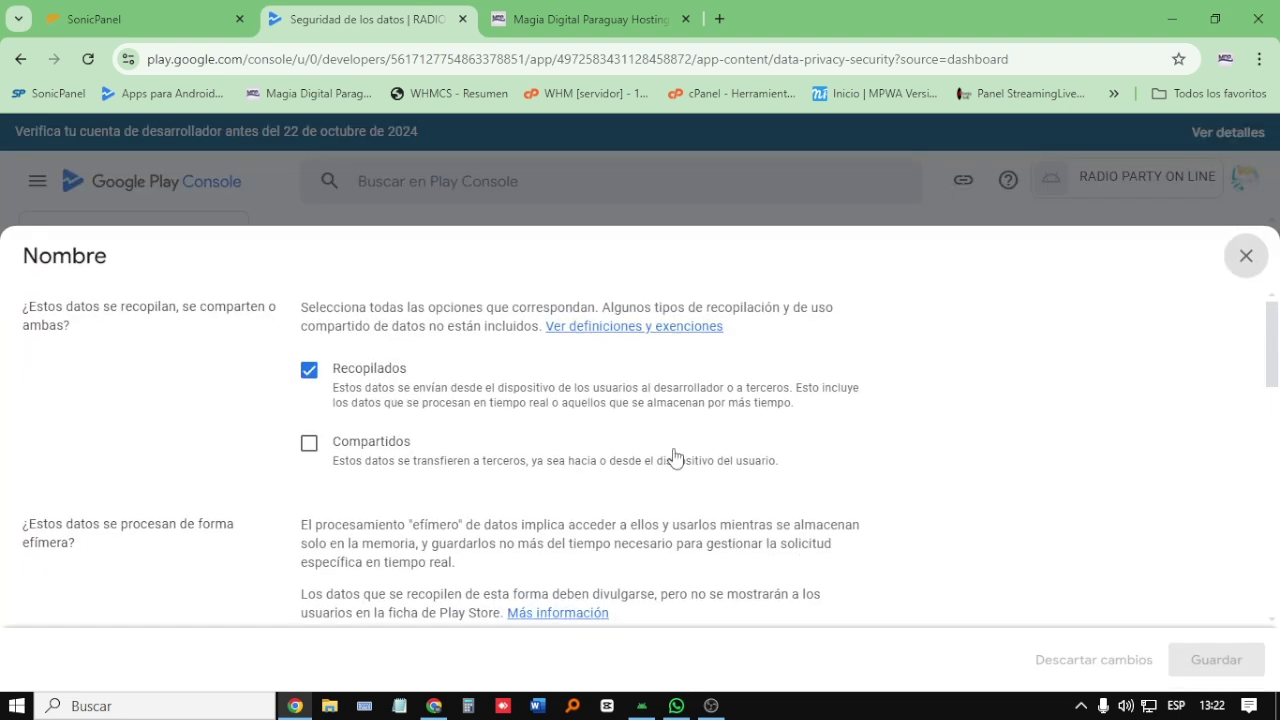
Step: Review Nombre's answers on collection, ephemeral processing, whether collection is required, and collection purposes, and close the form
{"action": "scroll", "coordinate": [633, 272], "scroll_direction": "down", "scroll_amount": 5}
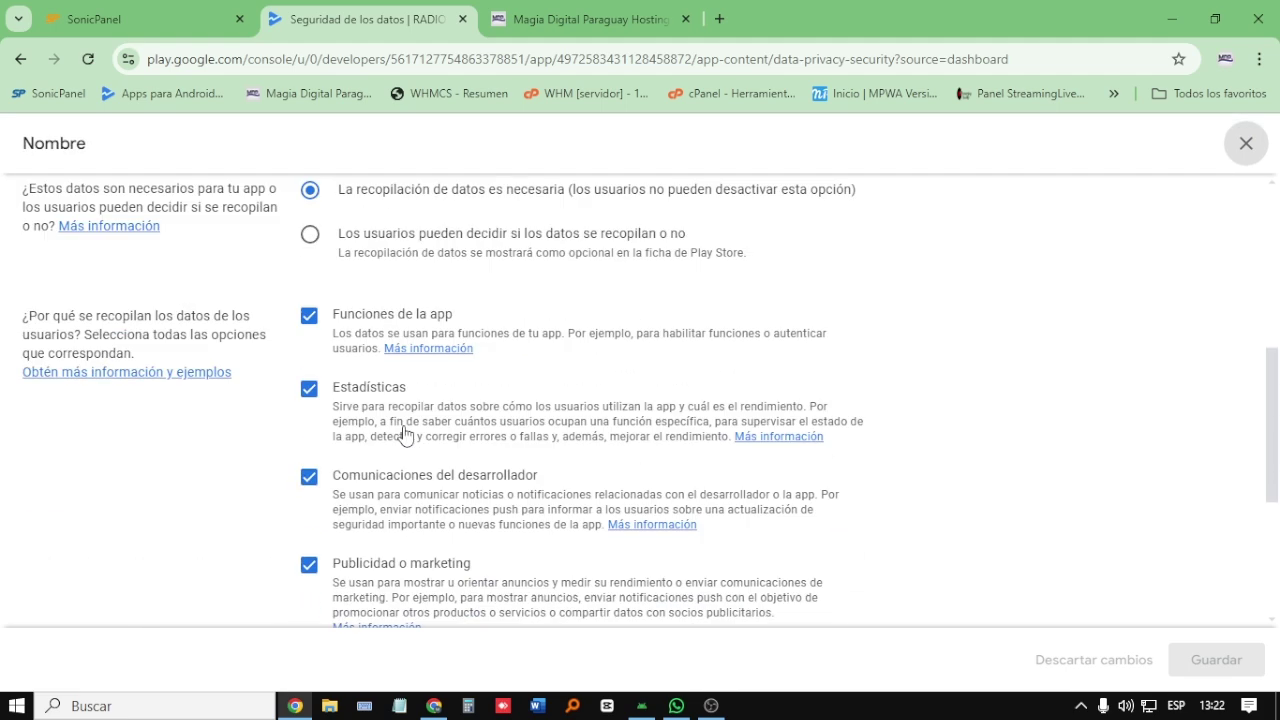
{"action": "scroll", "coordinate": [387, 443], "scroll_direction": "up", "scroll_amount": 5}
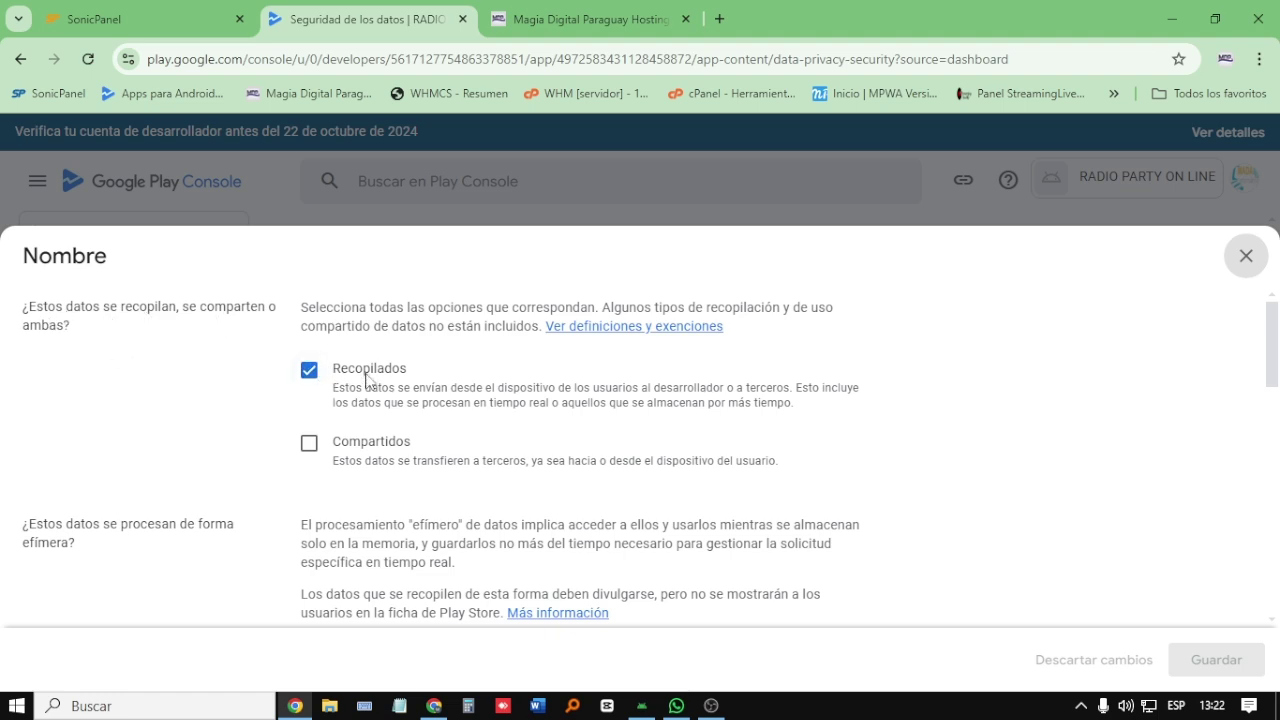
{"action": "scroll", "coordinate": [366, 380], "scroll_direction": "down", "scroll_amount": 3}
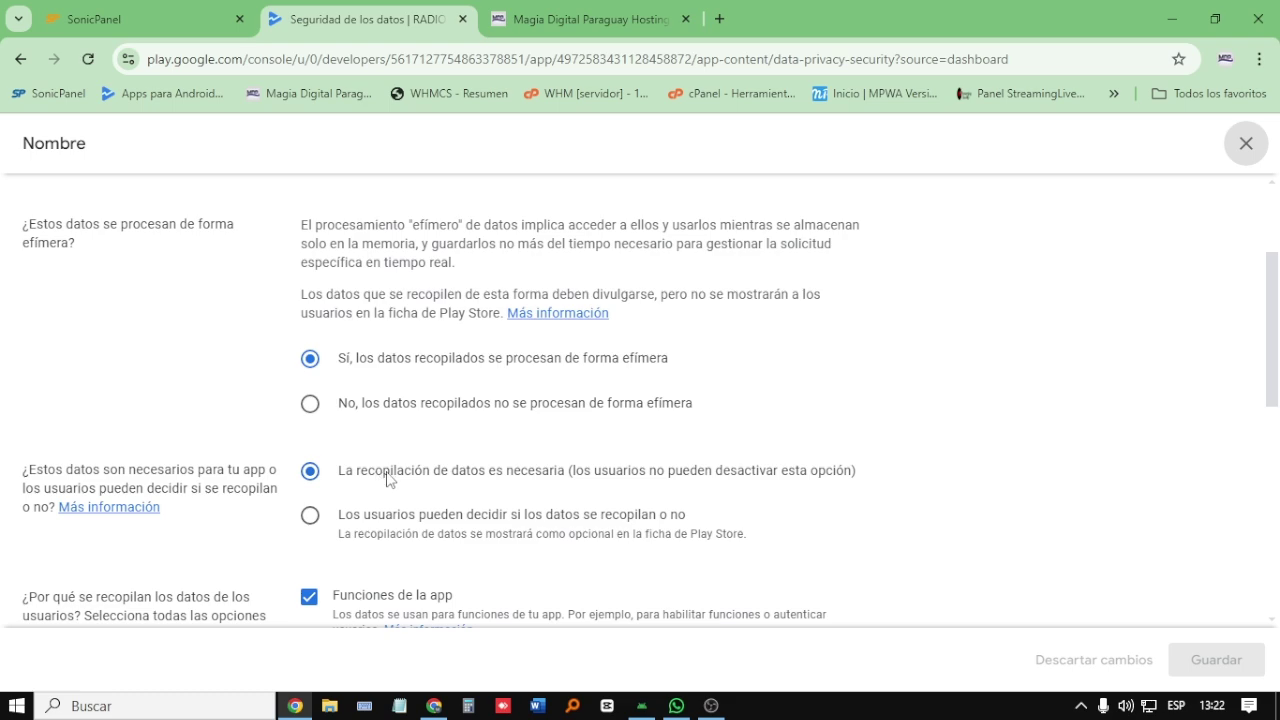
{"action": "scroll", "coordinate": [521, 477], "scroll_direction": "down", "scroll_amount": 2}
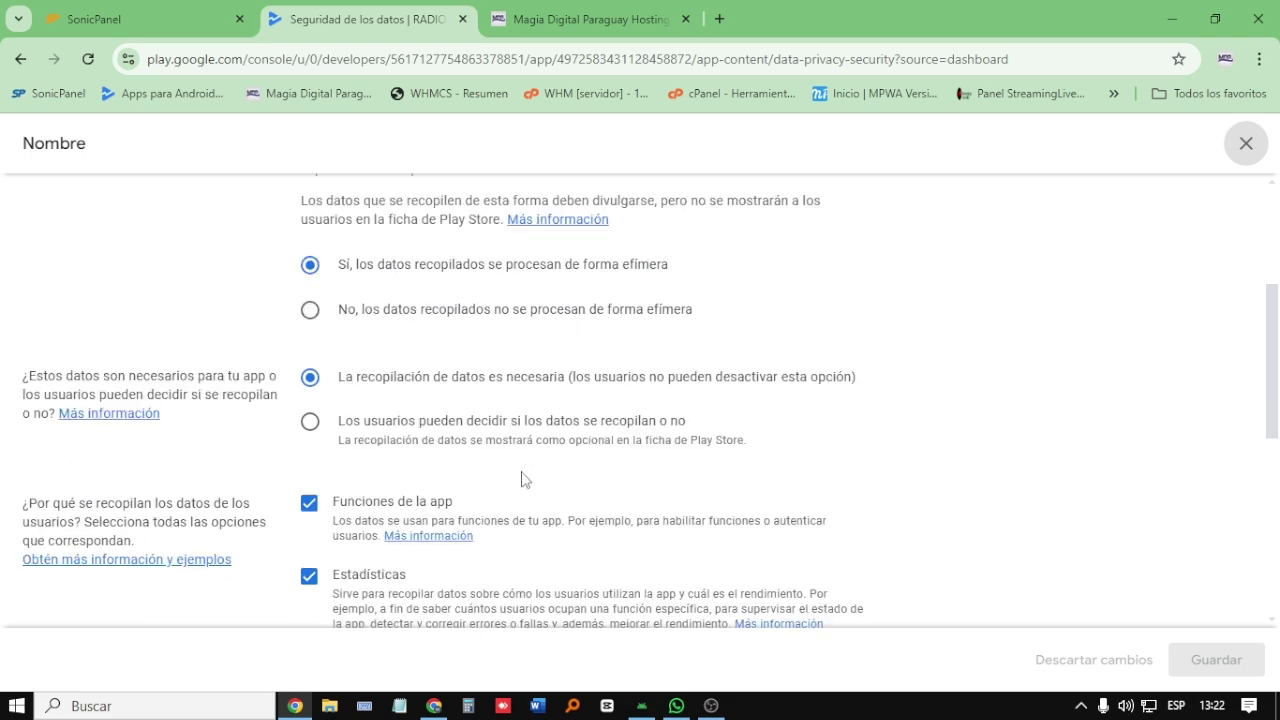
{"action": "scroll", "coordinate": [313, 422], "scroll_direction": "down", "scroll_amount": 1}
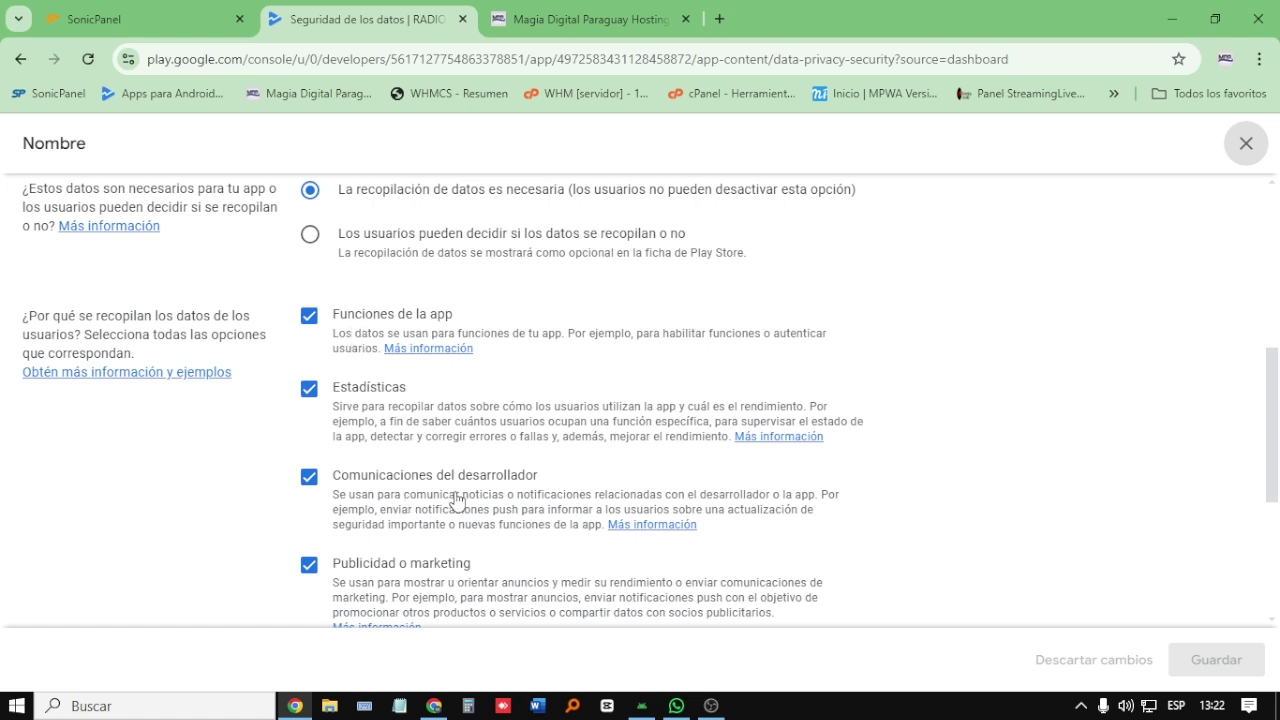
{"action": "scroll", "coordinate": [455, 500], "scroll_direction": "down", "scroll_amount": 1}
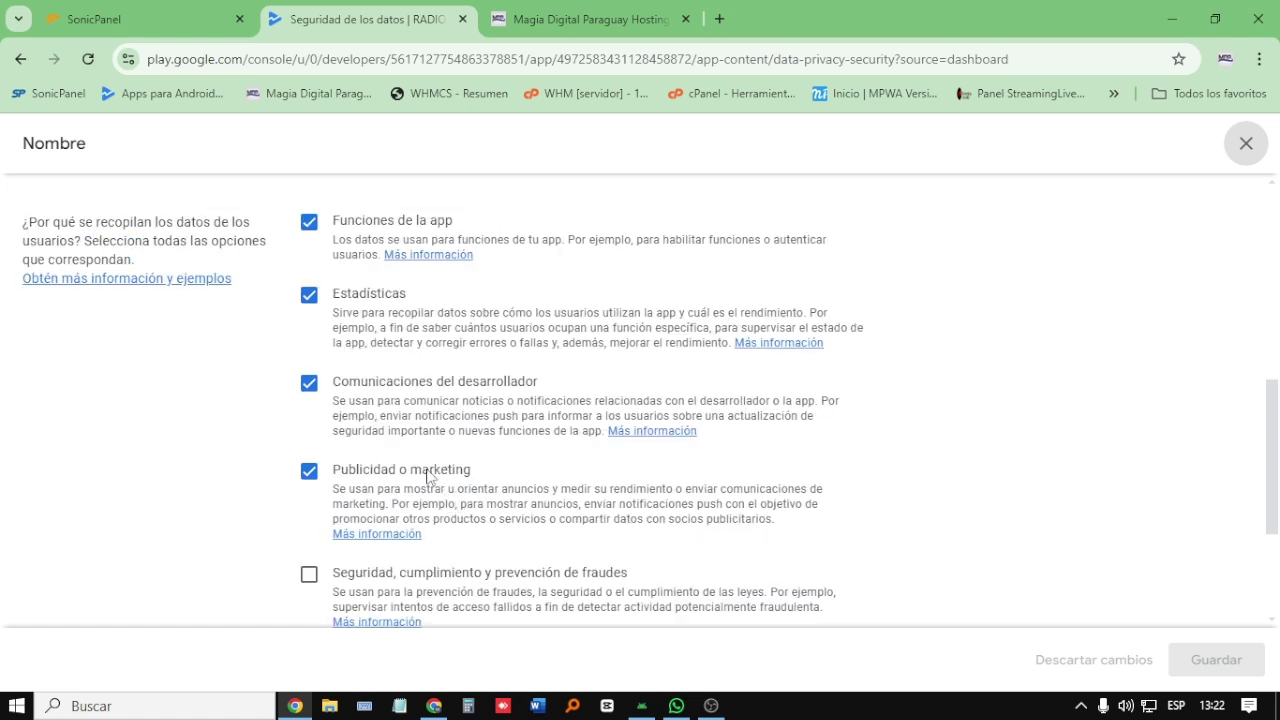
{"action": "scroll", "coordinate": [428, 476], "scroll_direction": "down", "scroll_amount": 3}
{"action": "scroll", "coordinate": [955, 576], "scroll_direction": "up", "scroll_amount": 5}
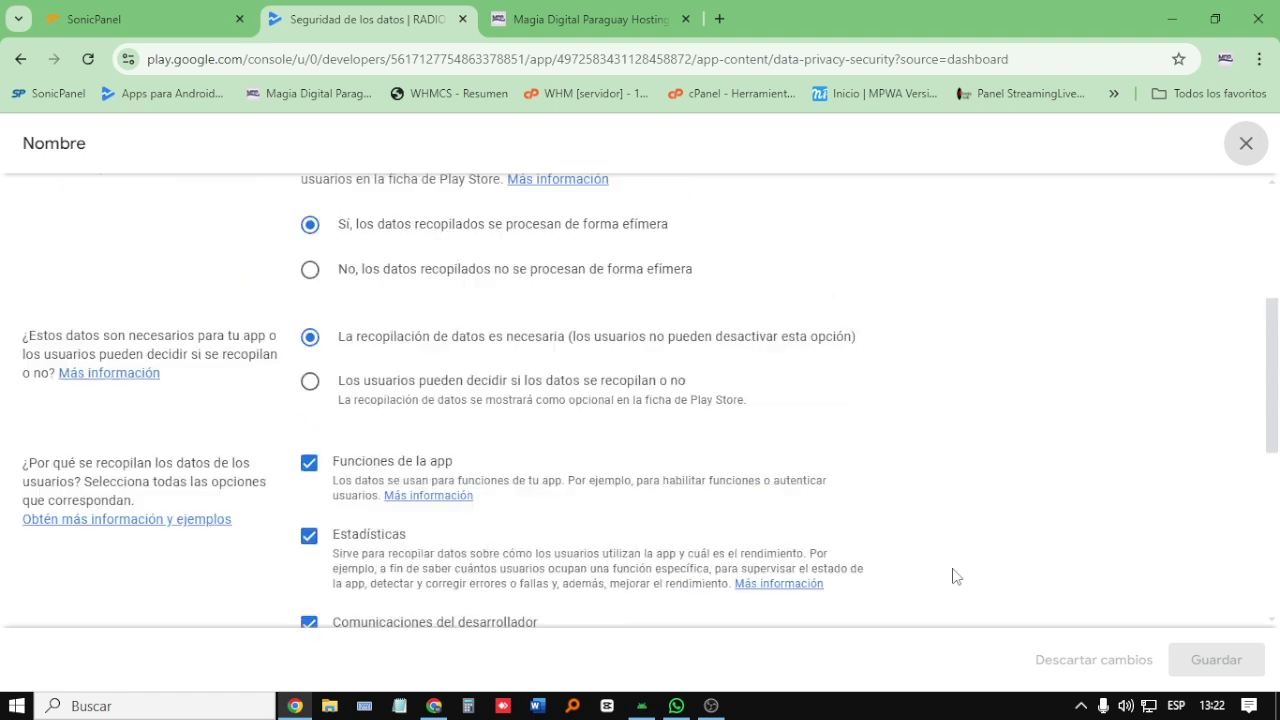
{"action": "scroll", "coordinate": [437, 471], "scroll_direction": "up", "scroll_amount": 3}
{"action": "scroll", "coordinate": [437, 449], "scroll_direction": "down", "scroll_amount": 2}
{"action": "scroll", "coordinate": [437, 449], "scroll_direction": "up", "scroll_amount": 2}
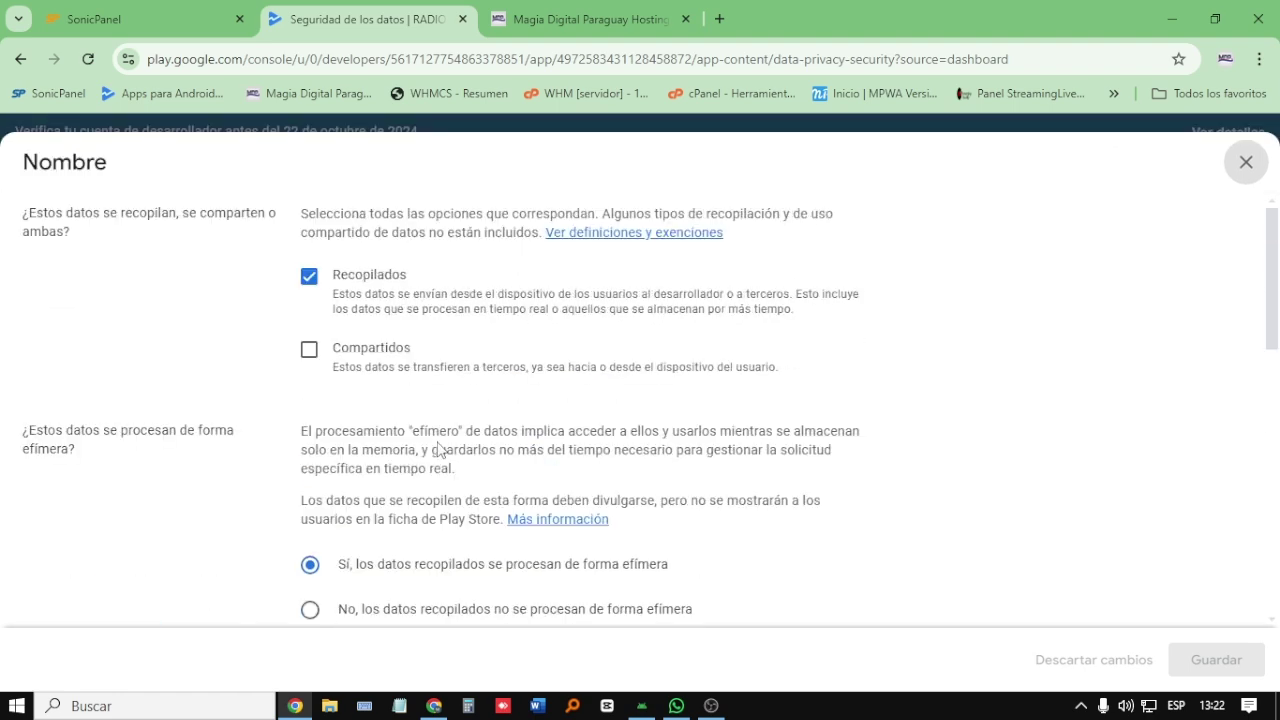
{"action": "scroll", "coordinate": [437, 449], "scroll_direction": "up", "scroll_amount": 1}
{"action": "scroll", "coordinate": [440, 500], "scroll_direction": "down", "scroll_amount": 9}
{"action": "scroll", "coordinate": [460, 526], "scroll_direction": "up", "scroll_amount": 5}
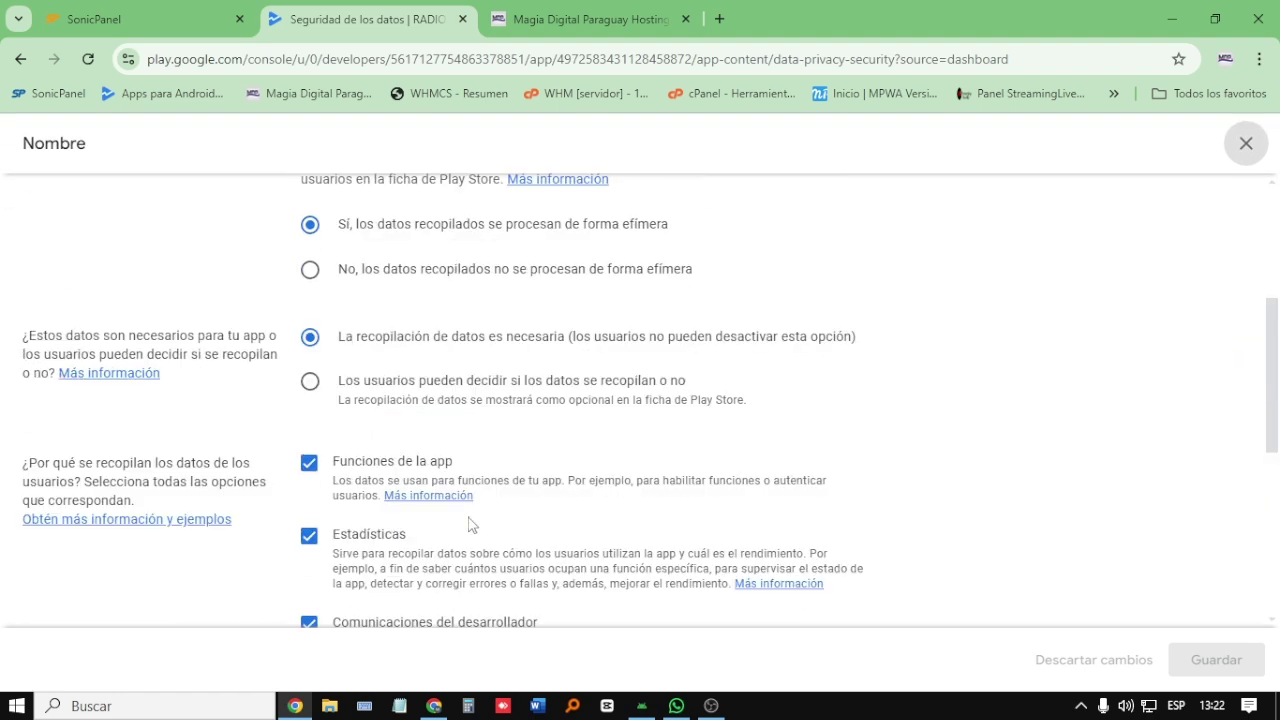
{"action": "scroll", "coordinate": [472, 525], "scroll_direction": "up", "scroll_amount": 3}
{"action": "left_click", "coordinate": [1246, 214]}
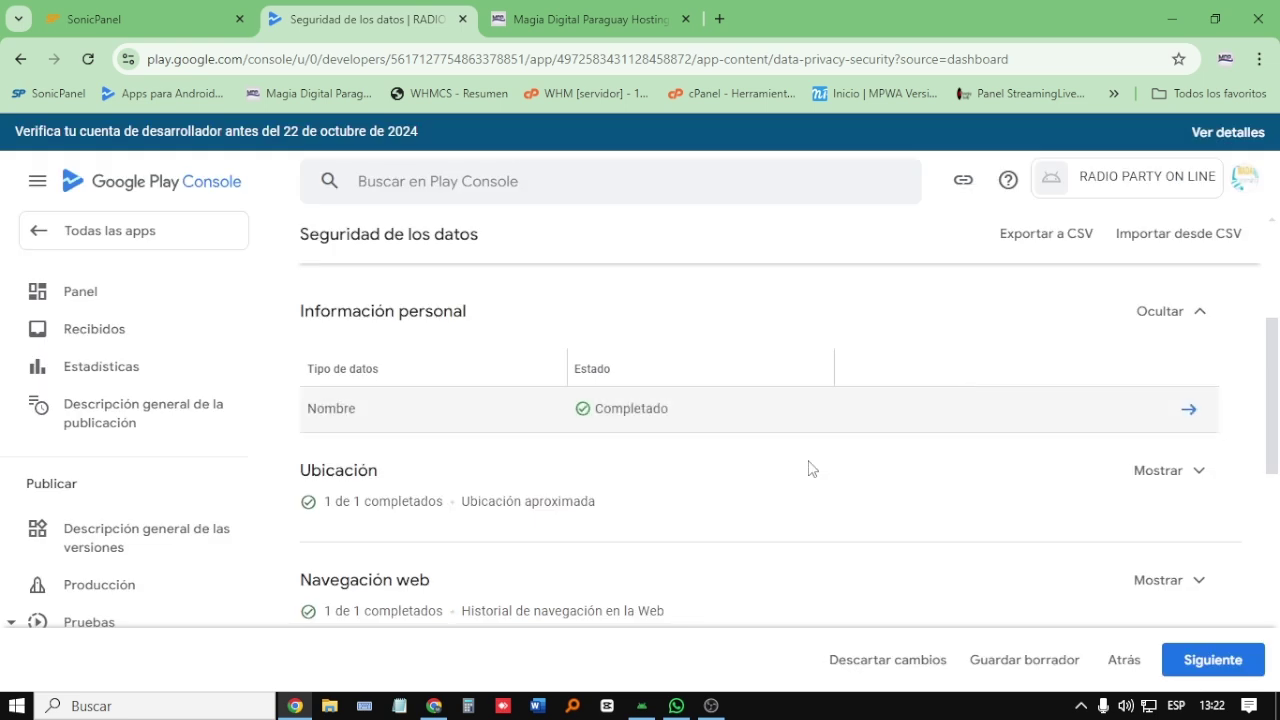
Step: Check the status of the remaining data categories, from Ubicación to Dispositivo u otros ID, and continue to Vista previa
{"action": "scroll", "coordinate": [800, 469], "scroll_direction": "down", "scroll_amount": 1}
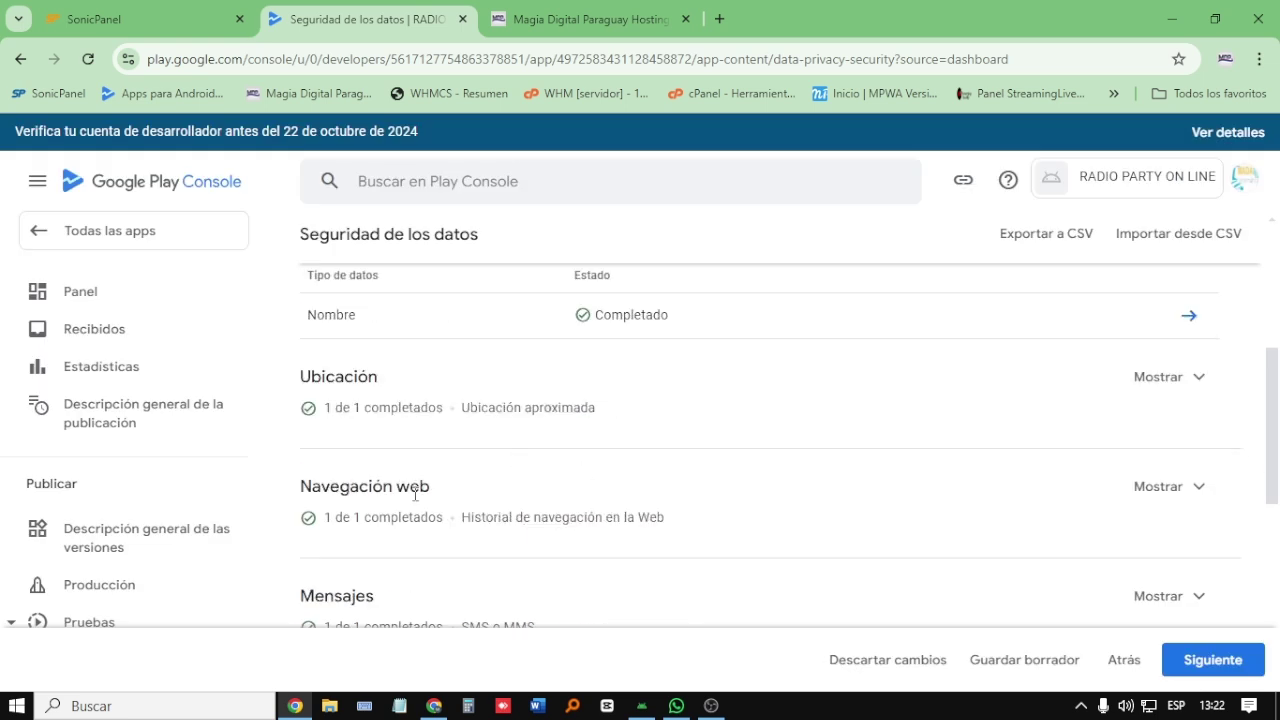
{"action": "scroll", "coordinate": [415, 494], "scroll_direction": "down", "scroll_amount": 1}
{"action": "scroll", "coordinate": [399, 525], "scroll_direction": "down", "scroll_amount": 1}
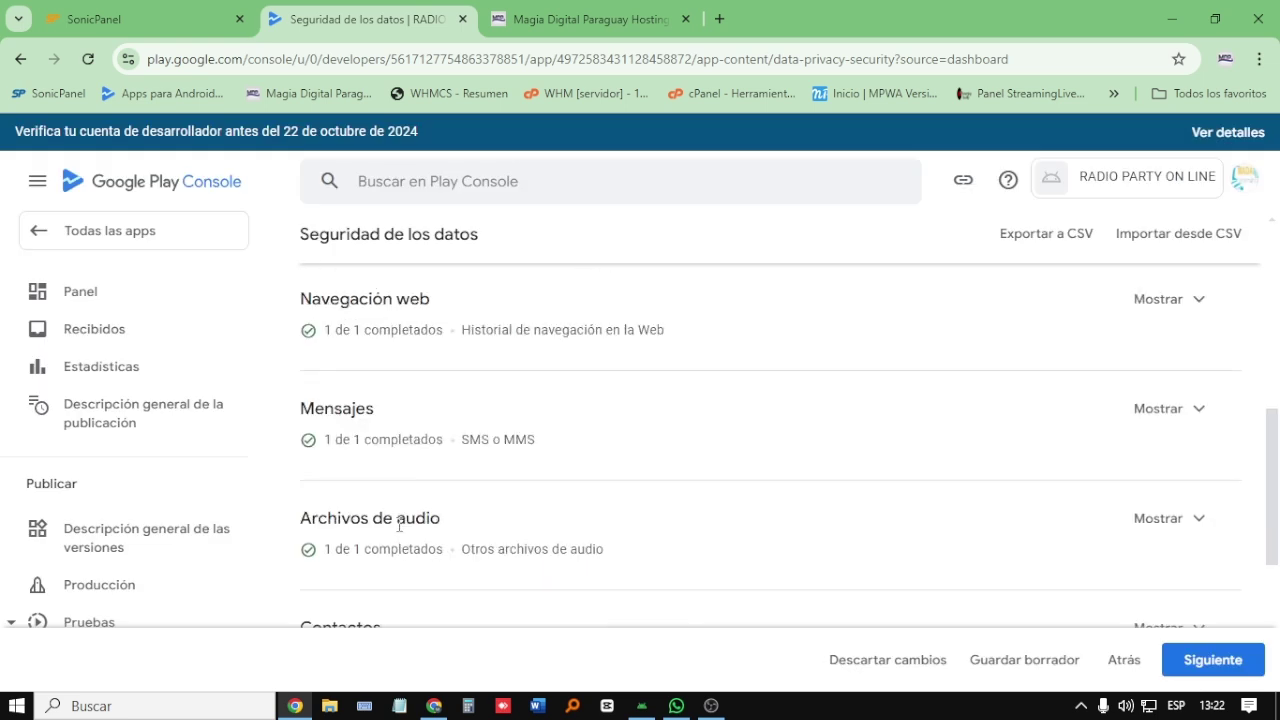
{"action": "scroll", "coordinate": [399, 525], "scroll_direction": "down", "scroll_amount": 3}
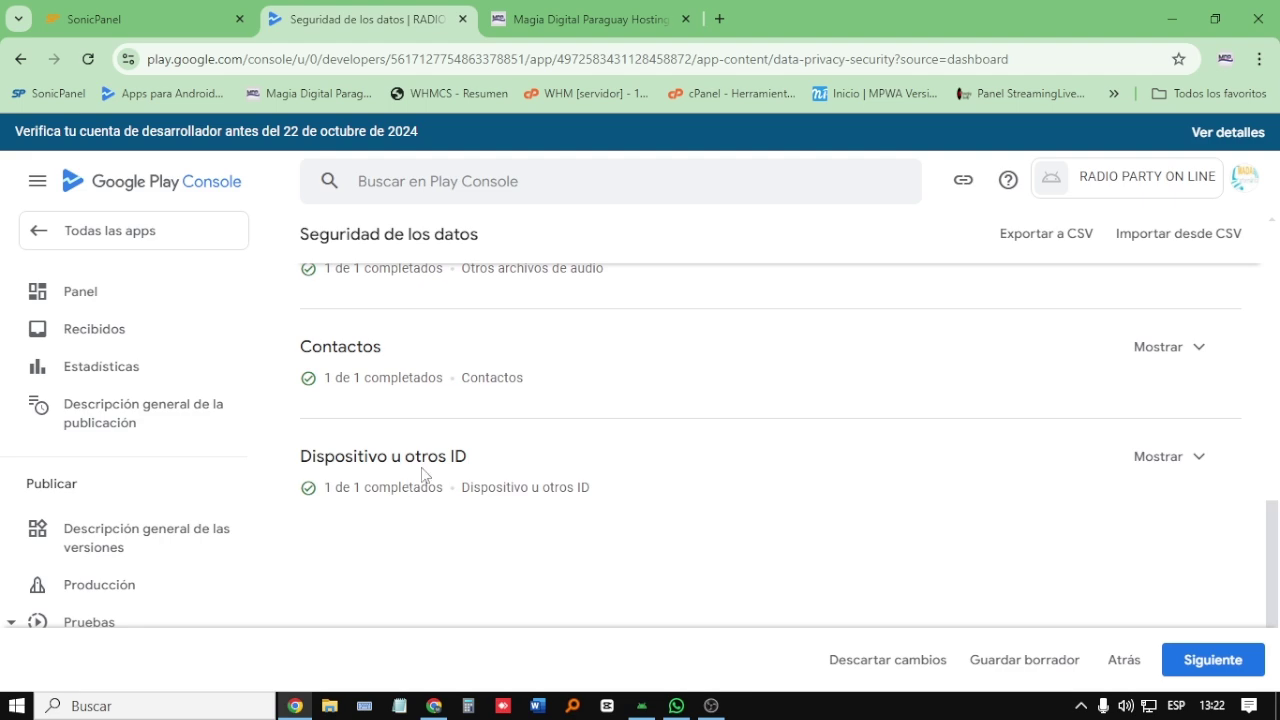
{"action": "scroll", "coordinate": [422, 473], "scroll_direction": "up", "scroll_amount": 15}
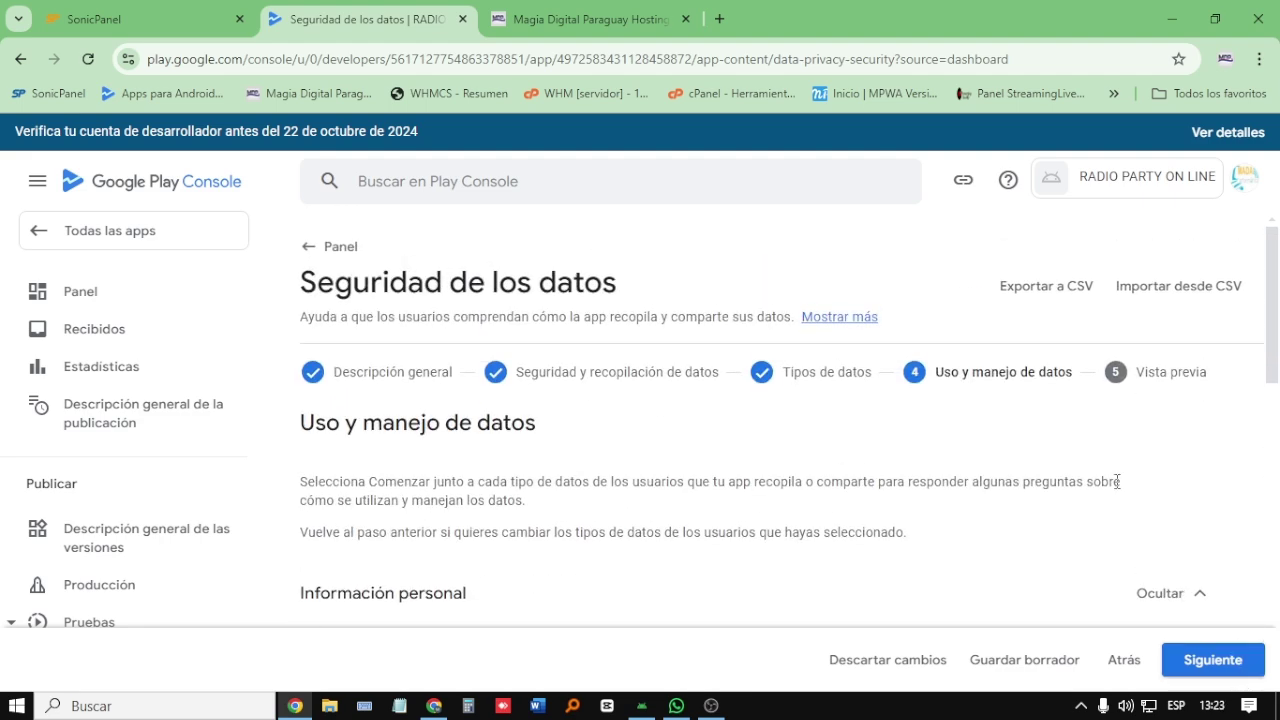
{"action": "scroll", "coordinate": [1117, 481], "scroll_direction": "down", "scroll_amount": 15}
{"action": "scroll", "coordinate": [951, 504], "scroll_direction": "up", "scroll_amount": 10}
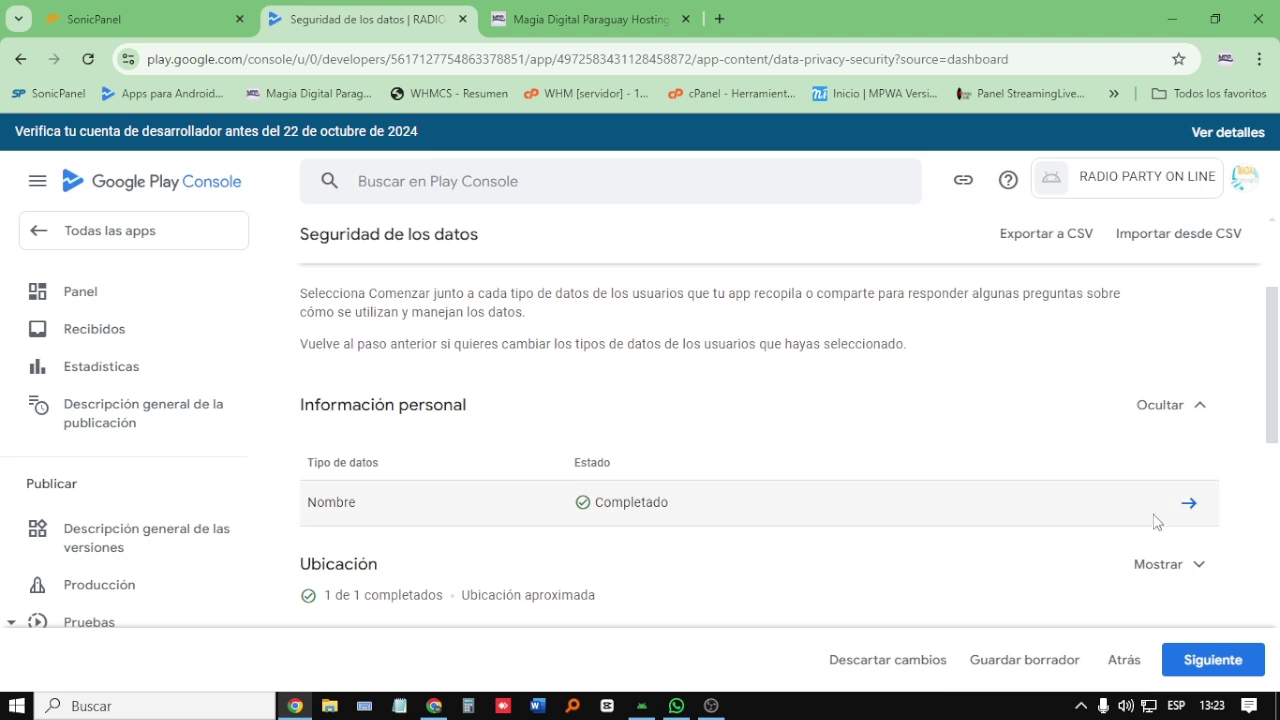
{"action": "scroll", "coordinate": [1154, 520], "scroll_direction": "down", "scroll_amount": 3}
{"action": "left_click", "coordinate": [1203, 662]}
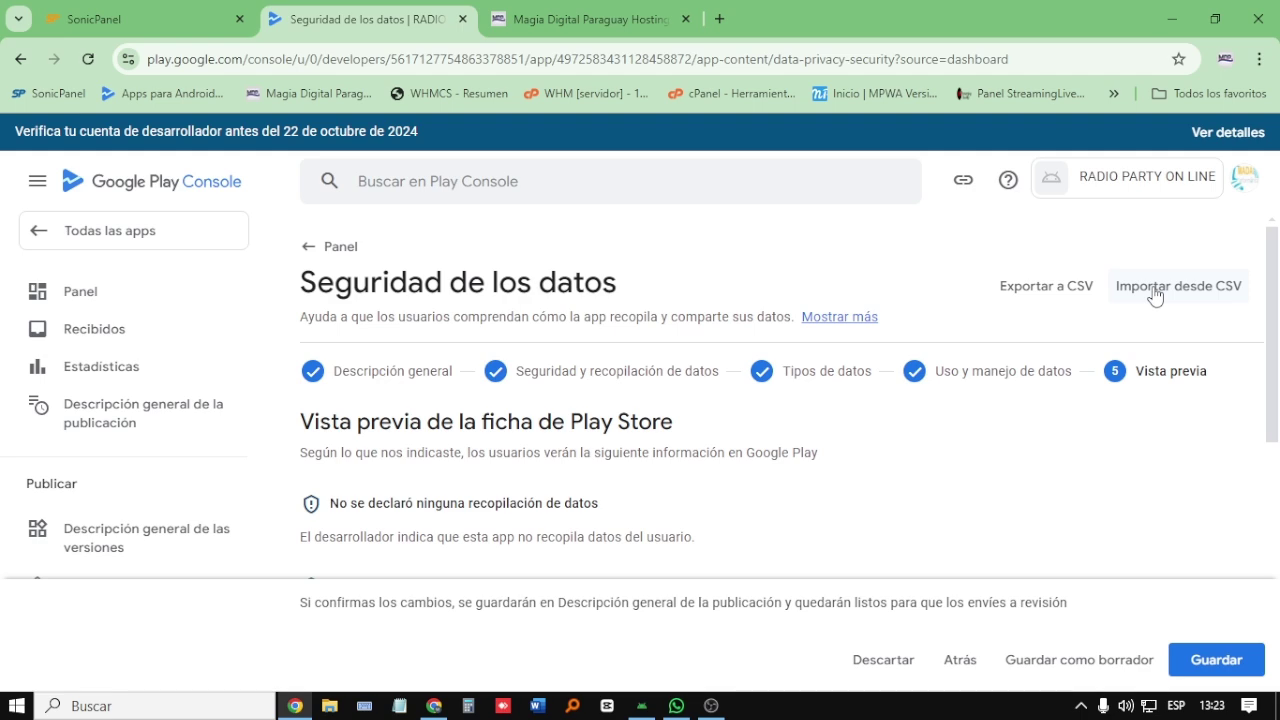
Step: Review the Play Store listing preview, including data deletion and privacy policy, save the data safety form and return to the dashboard
{"action": "scroll", "coordinate": [465, 505], "scroll_direction": "down", "scroll_amount": 4}
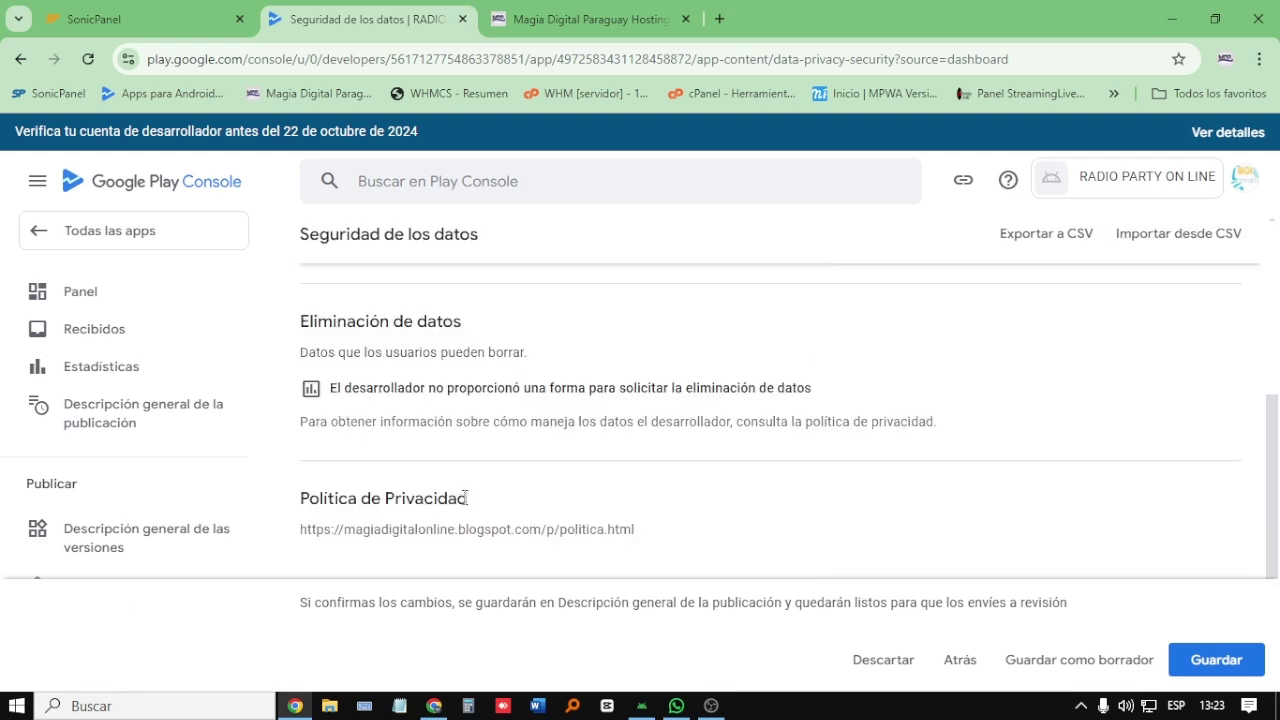
{"action": "scroll", "coordinate": [465, 500], "scroll_direction": "down", "scroll_amount": 2}
{"action": "scroll", "coordinate": [729, 457], "scroll_direction": "up", "scroll_amount": 6}
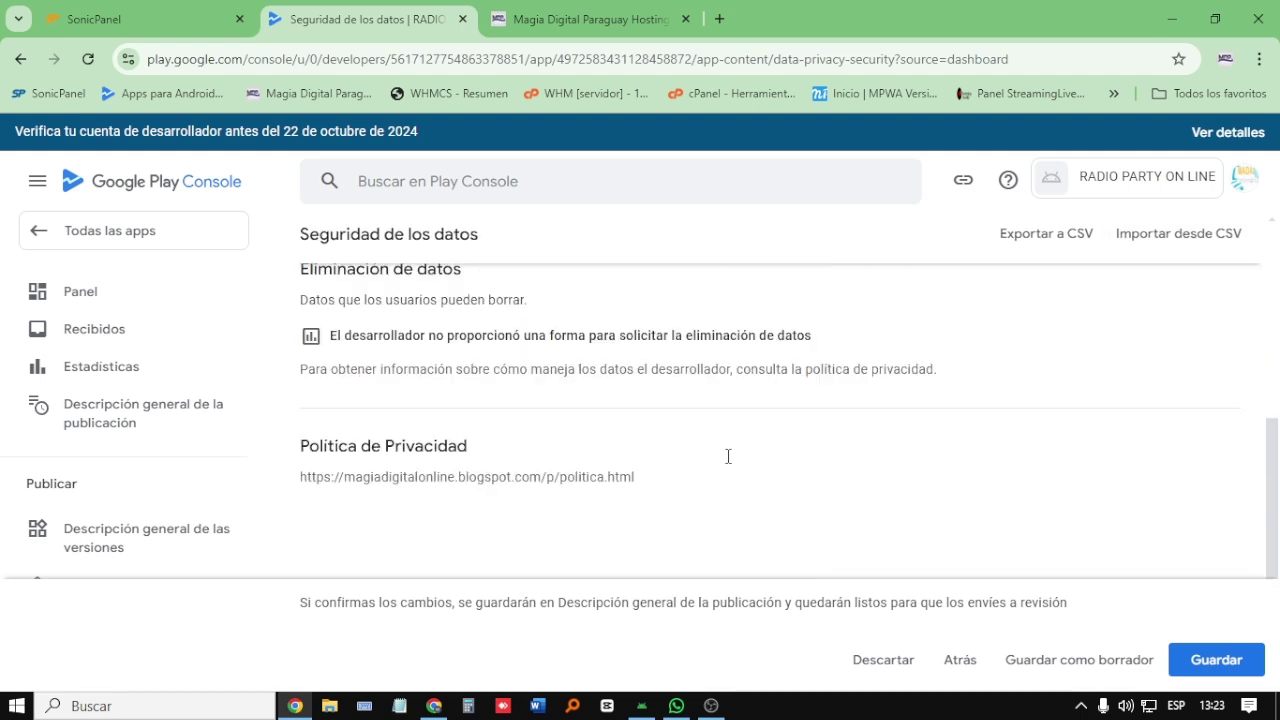
{"action": "left_click", "coordinate": [1212, 662]}
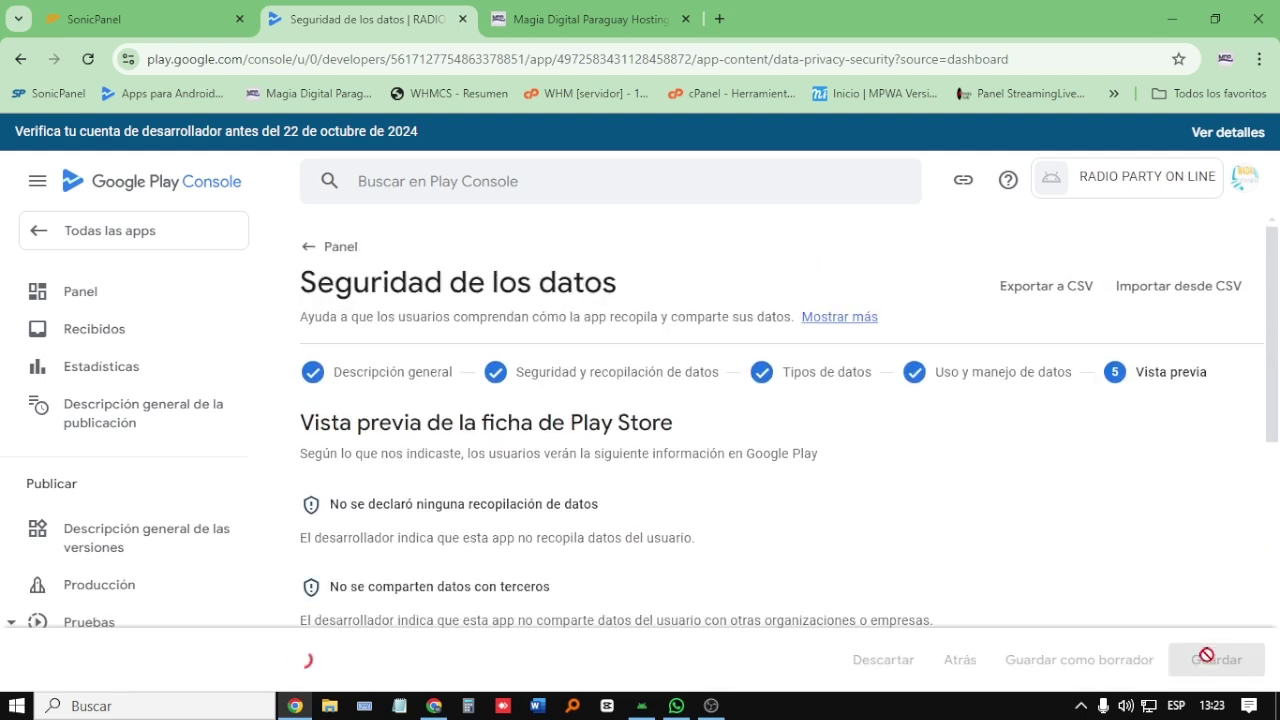
{"action": "left_click", "coordinate": [296, 252]}
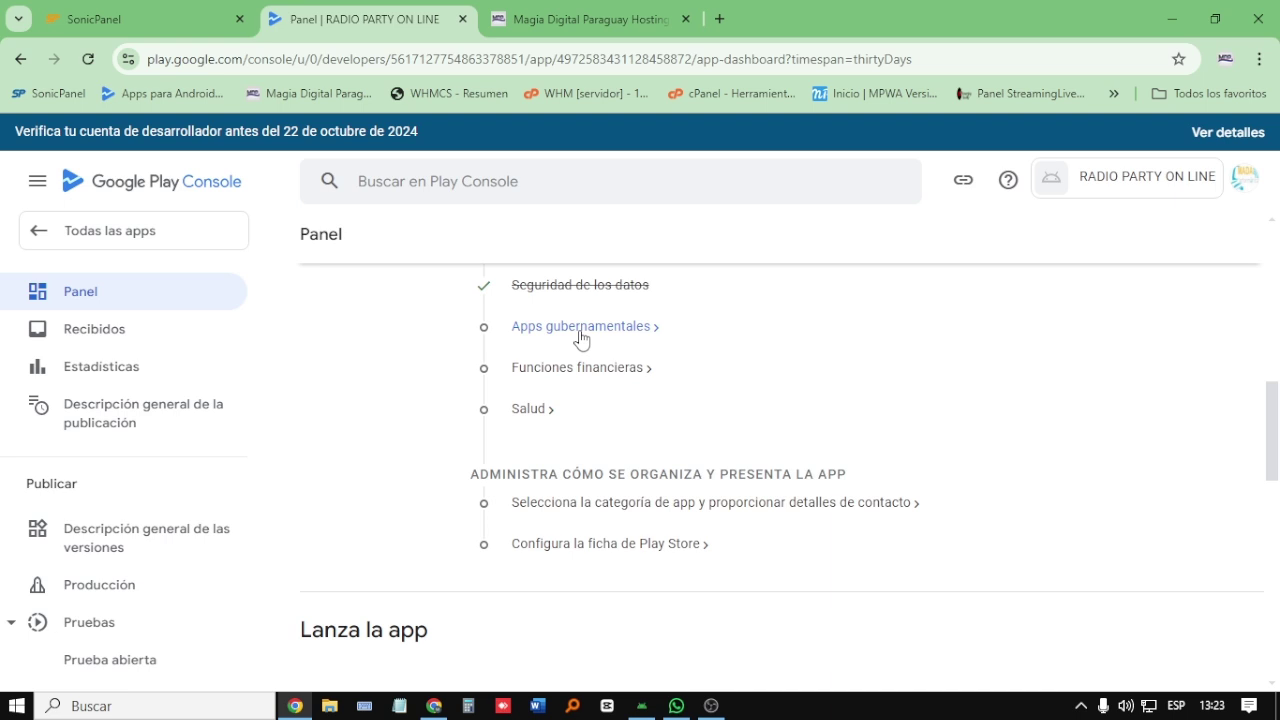
Step: Answer No in the Apps gubernamentales declaration, save it and return to the dashboard
{"action": "left_click", "coordinate": [581, 328]}
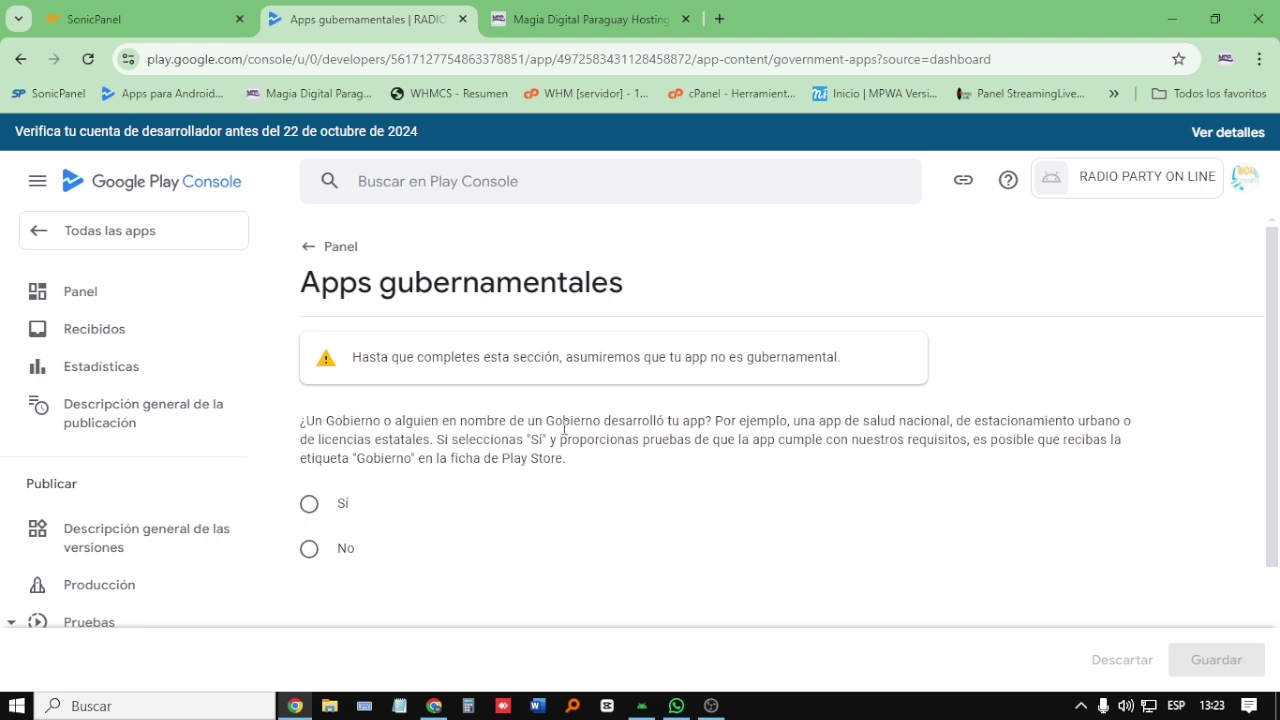
{"action": "left_click", "coordinate": [309, 548]}
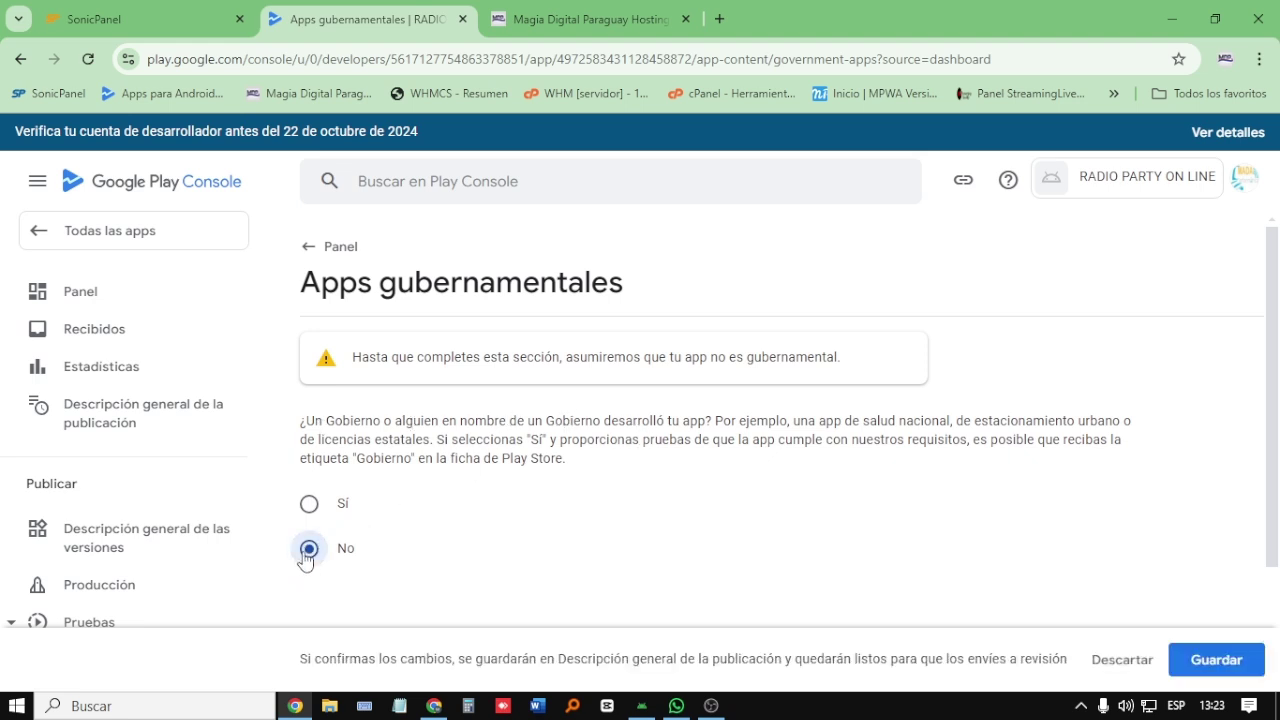
{"action": "left_click", "coordinate": [1176, 659]}
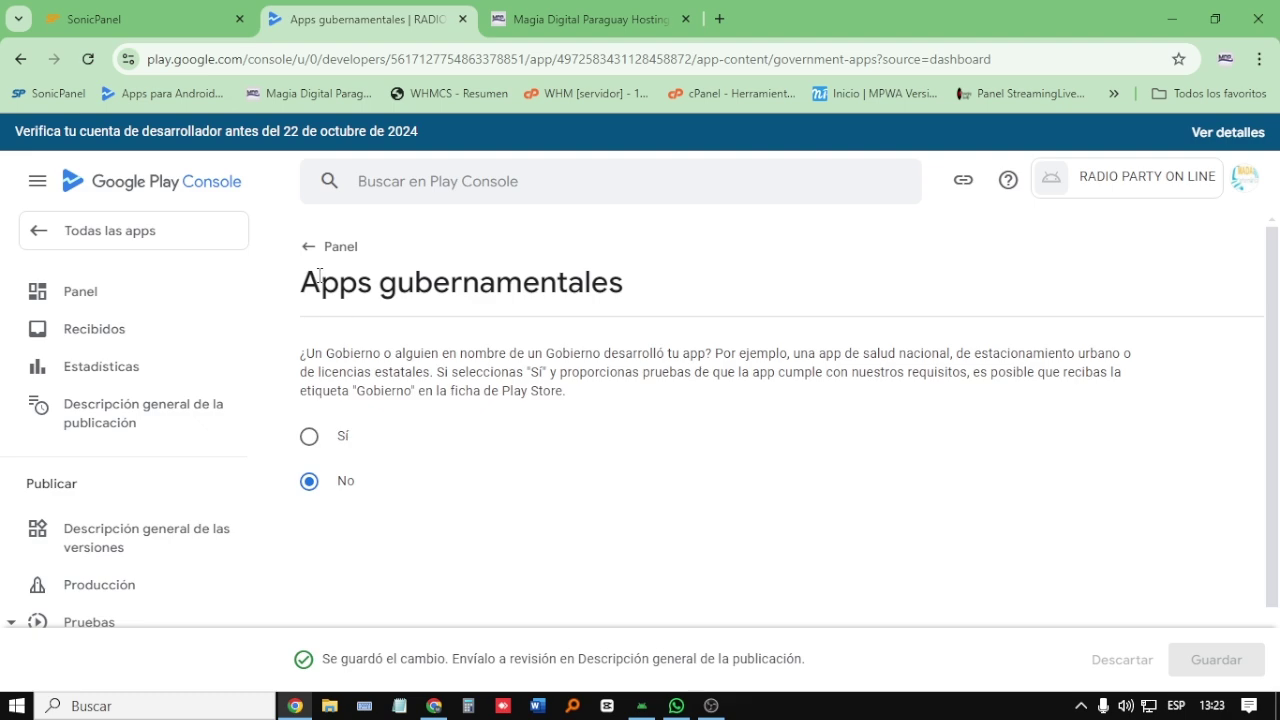
{"action": "left_click", "coordinate": [308, 258]}
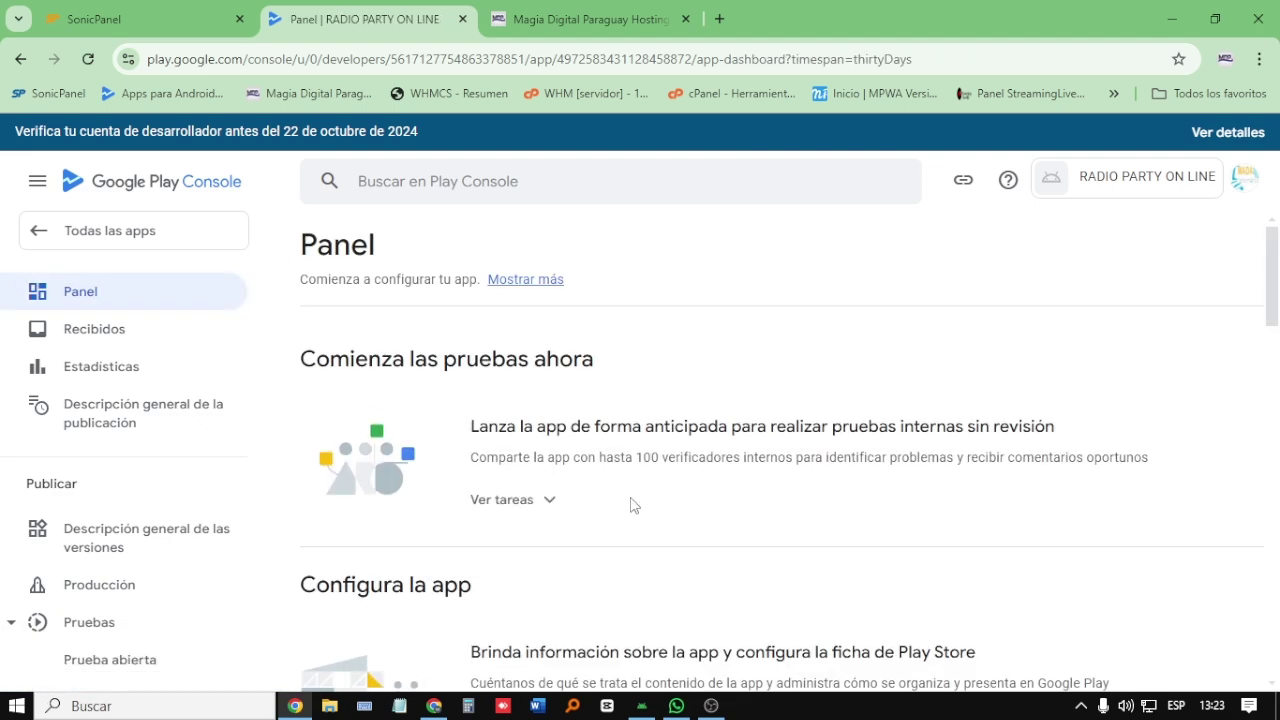
Step: Declare in Funciones financieras that the app offers no financial features, save the declaration and return to the dashboard
{"action": "scroll", "coordinate": [632, 505], "scroll_direction": "down", "scroll_amount": 4}
{"action": "scroll", "coordinate": [630, 507], "scroll_direction": "down", "scroll_amount": 3}
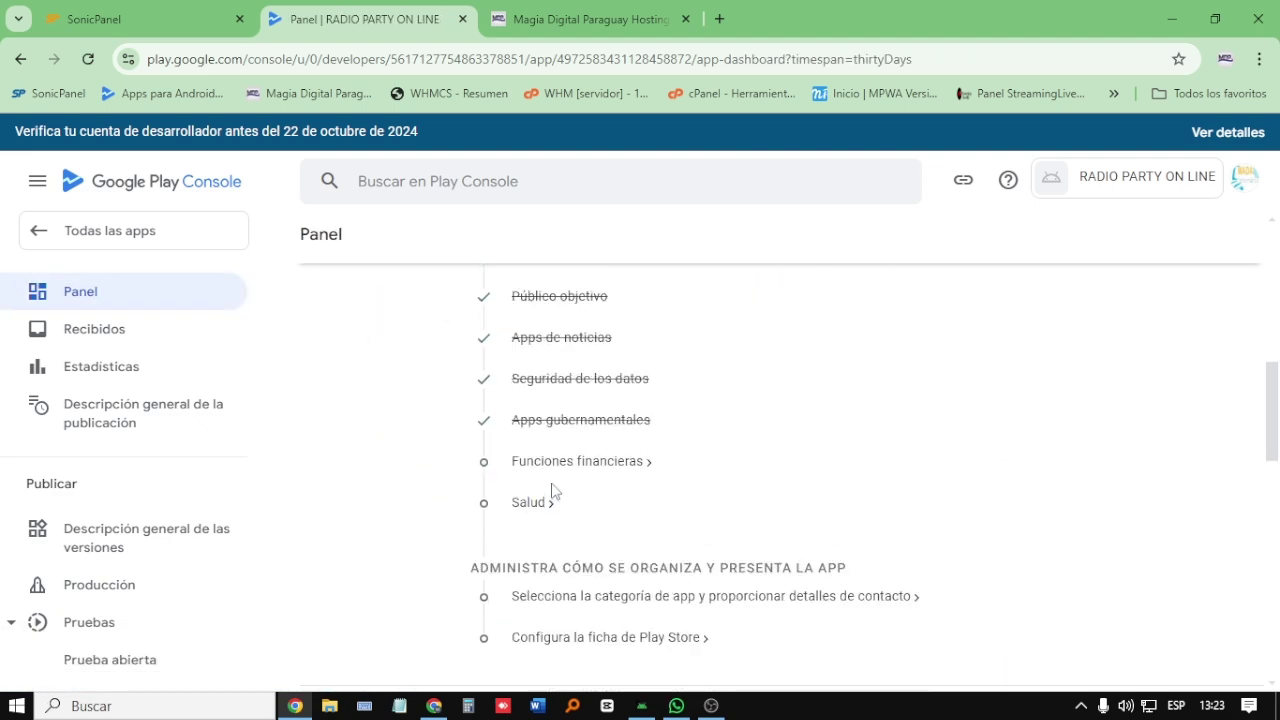
{"action": "left_click", "coordinate": [553, 462]}
{"action": "scroll", "coordinate": [537, 415], "scroll_direction": "down", "scroll_amount": 10}
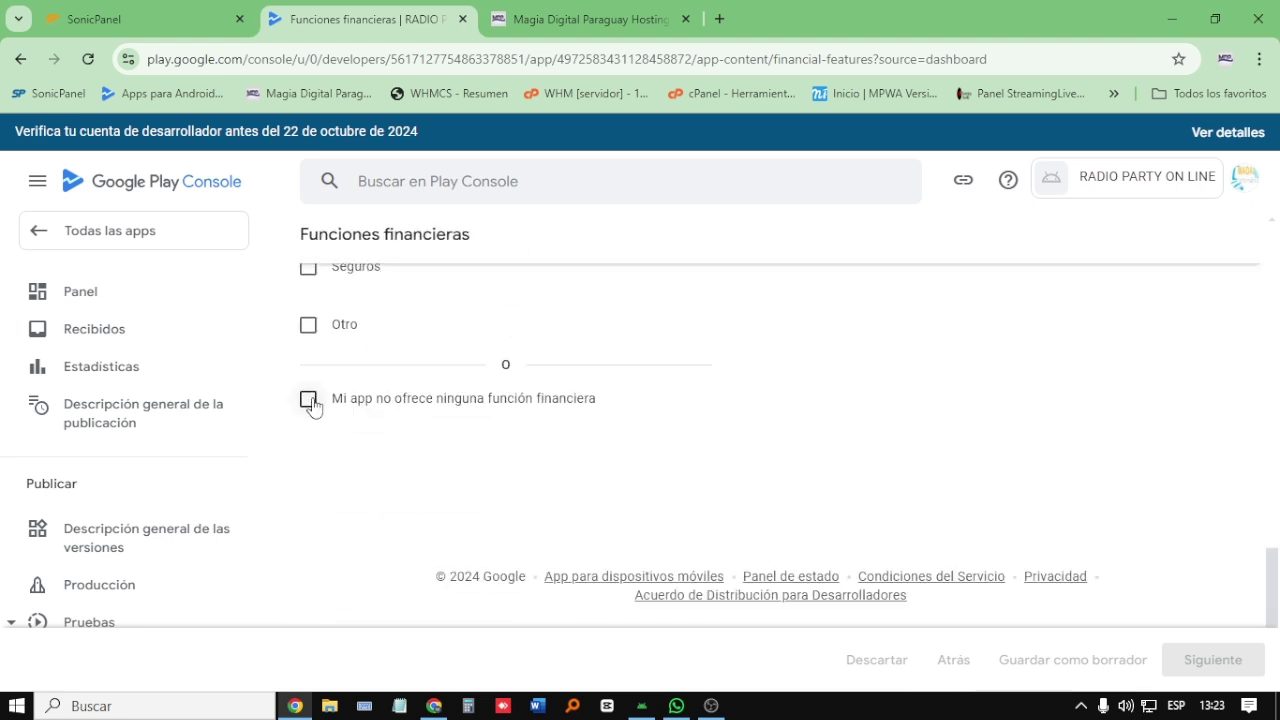
{"action": "left_click", "coordinate": [366, 402]}
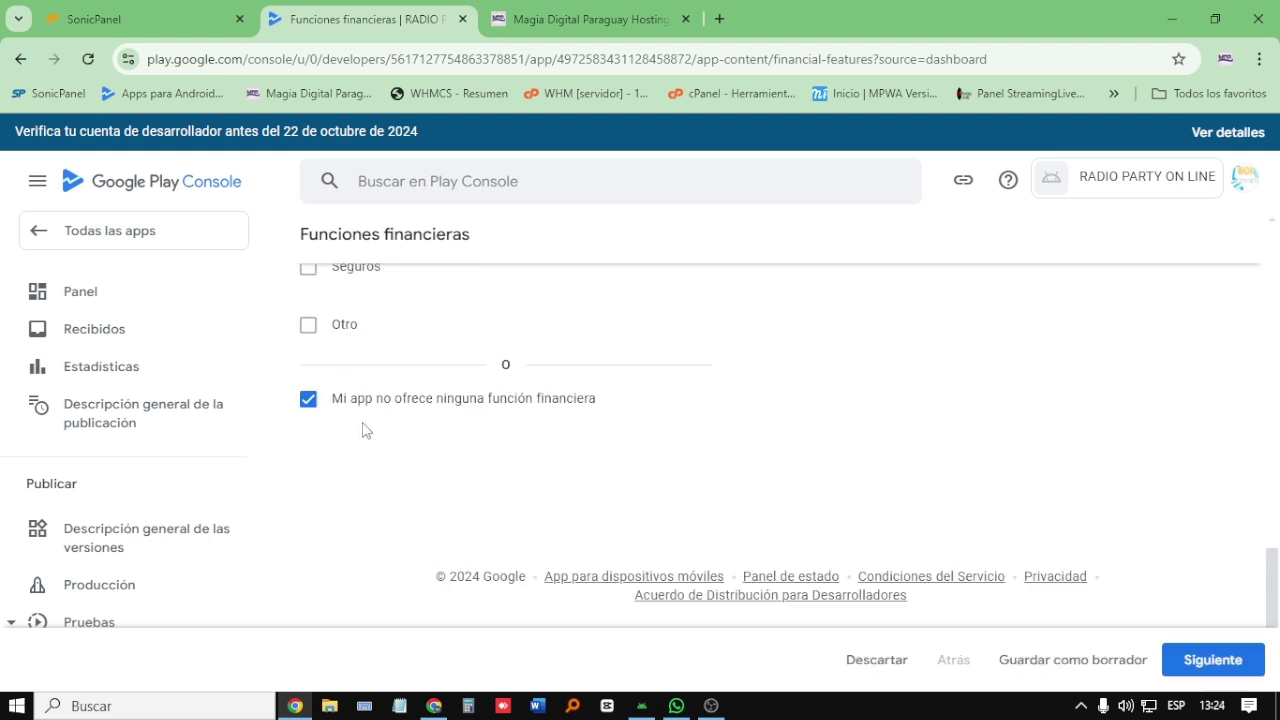
{"action": "left_click", "coordinate": [1222, 662]}
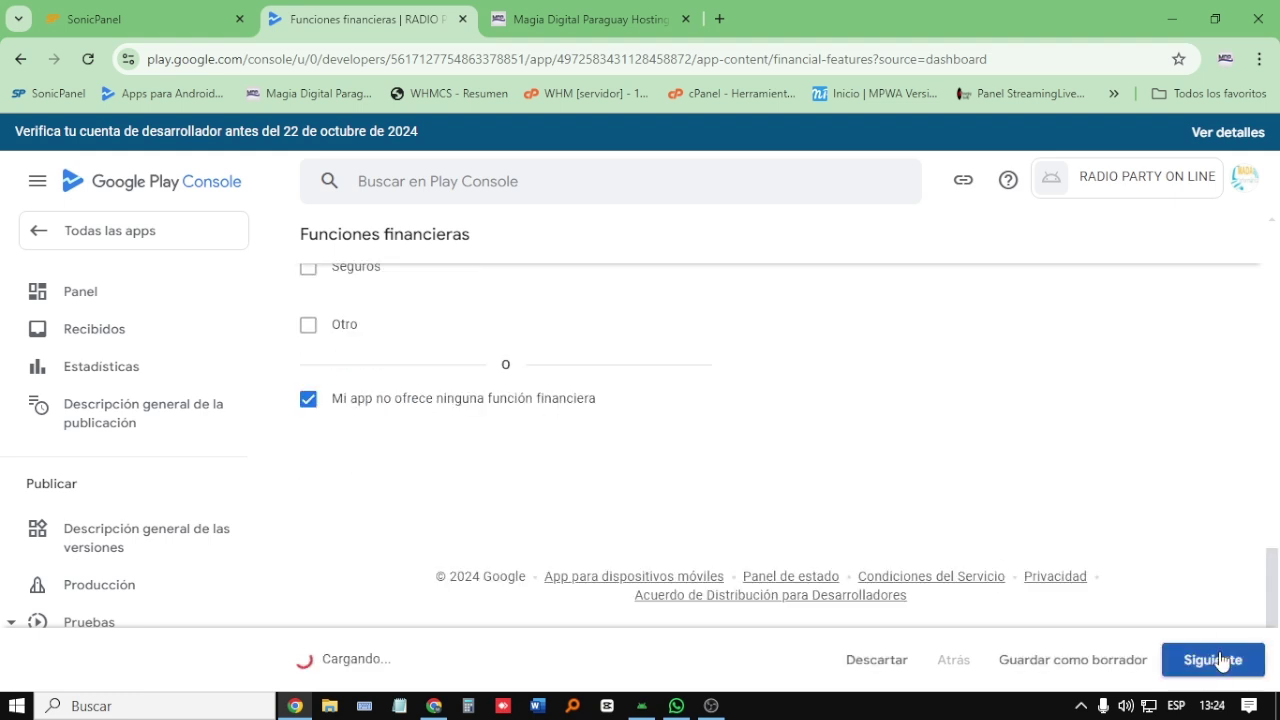
{"action": "scroll", "coordinate": [683, 434], "scroll_direction": "down", "scroll_amount": 3}
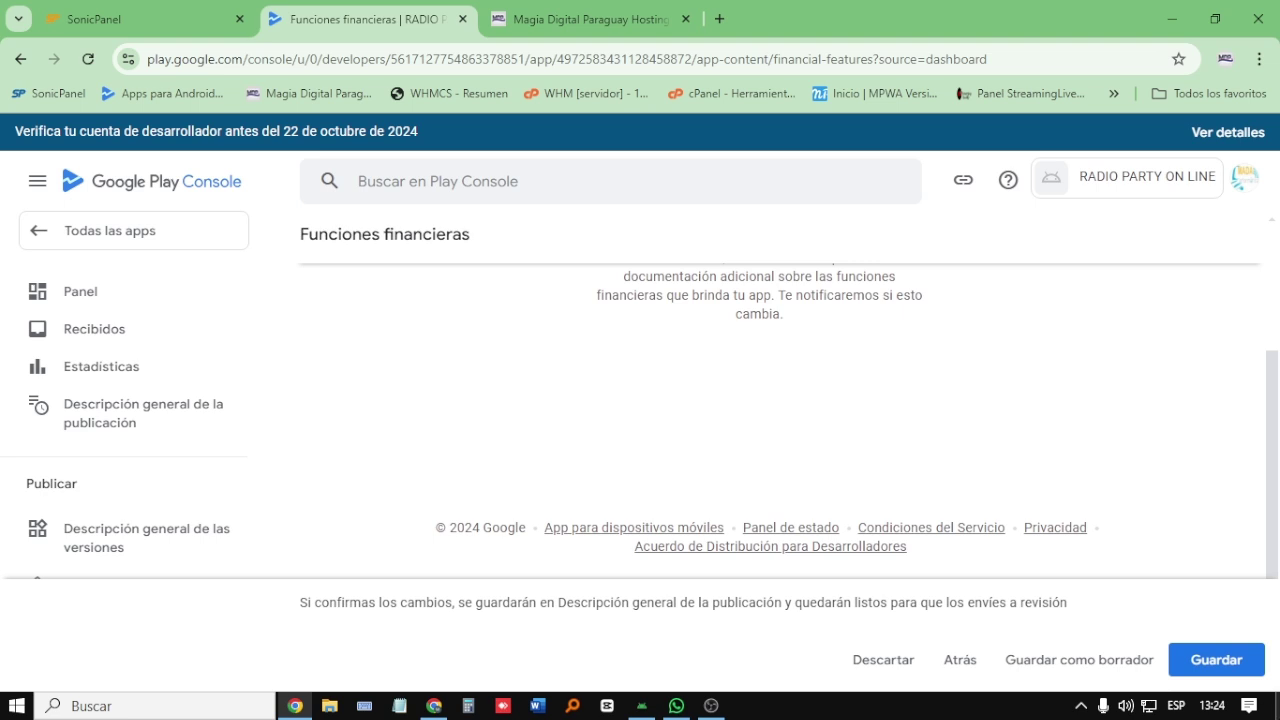
{"action": "left_click", "coordinate": [1212, 672]}
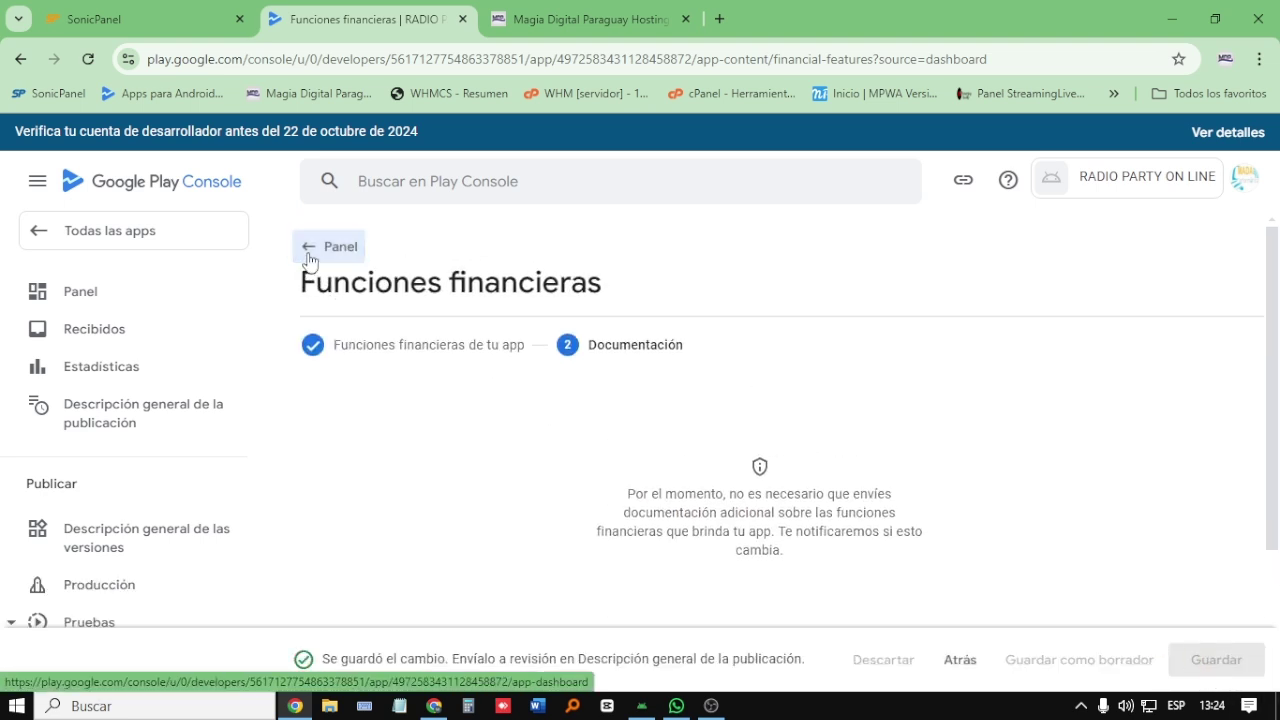
{"action": "left_click", "coordinate": [308, 258]}
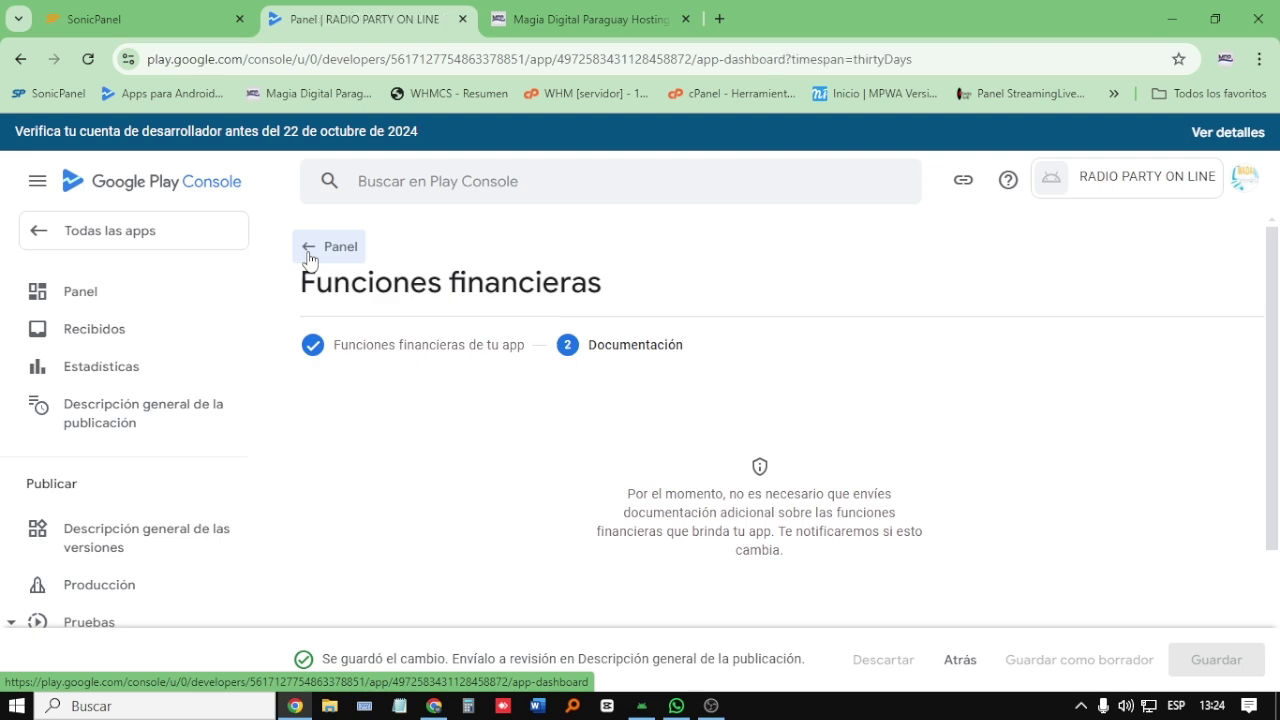
Step: Select Ninguna función de salud in the Salud declaration, save it and return to the dashboard
{"action": "scroll", "coordinate": [581, 495], "scroll_direction": "down", "scroll_amount": 3}
{"action": "scroll", "coordinate": [581, 495], "scroll_direction": "down", "scroll_amount": 4}
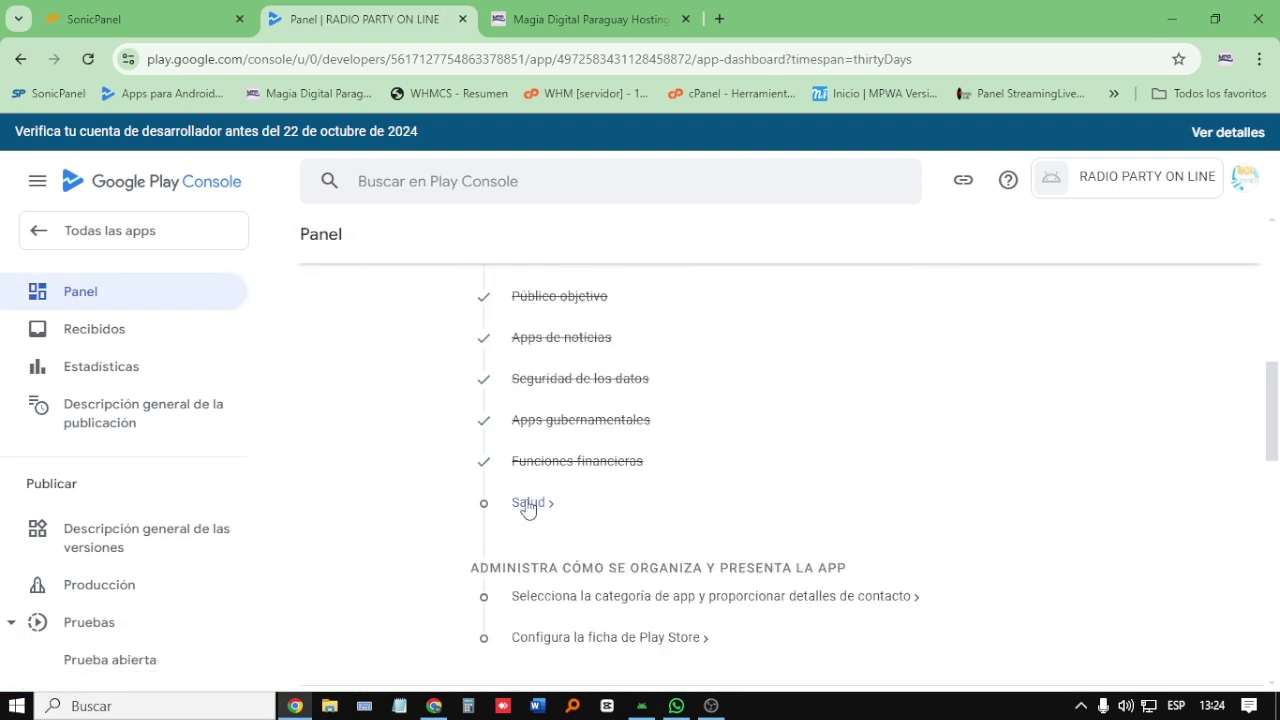
{"action": "left_click", "coordinate": [529, 503]}
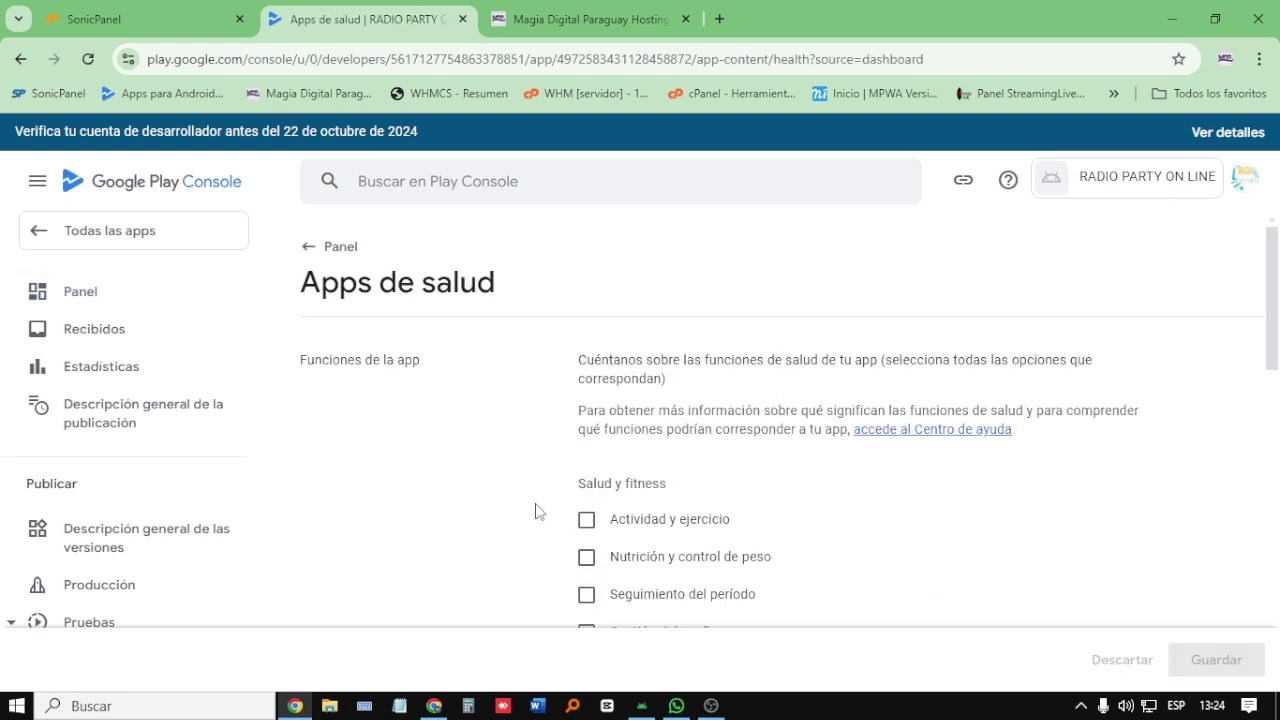
{"action": "scroll", "coordinate": [651, 443], "scroll_direction": "down", "scroll_amount": 8}
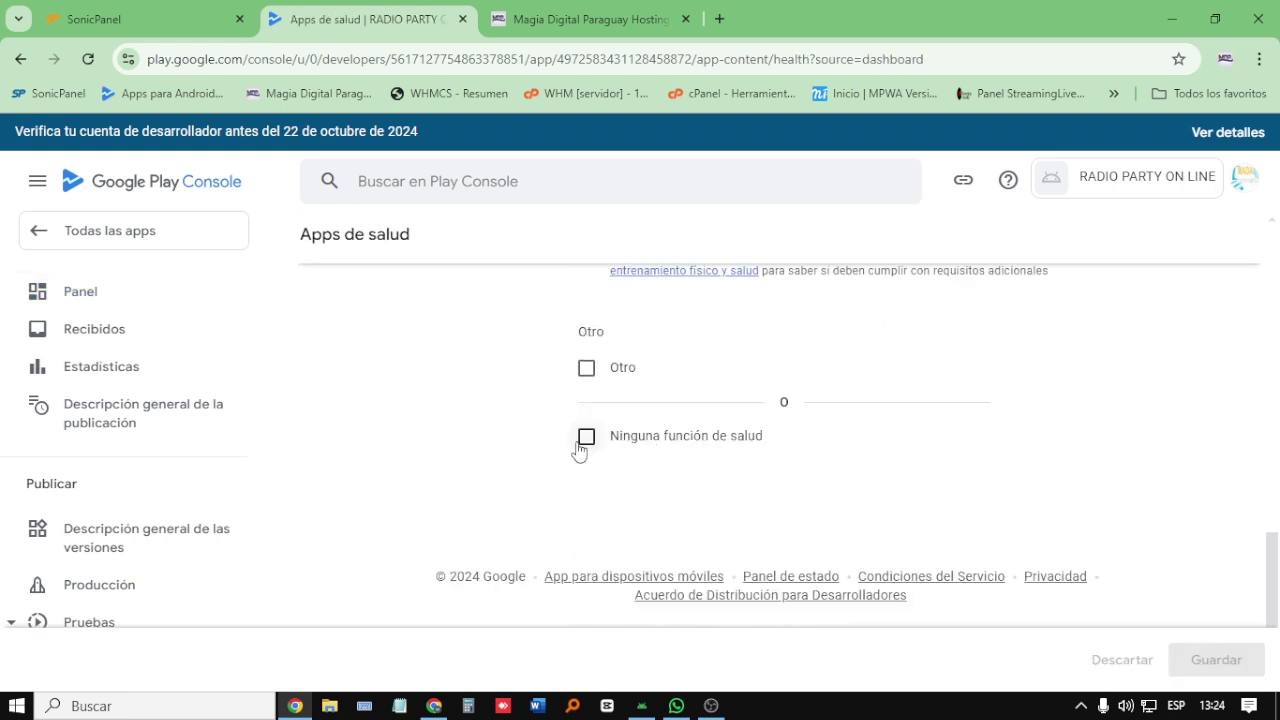
{"action": "left_click", "coordinate": [585, 446]}
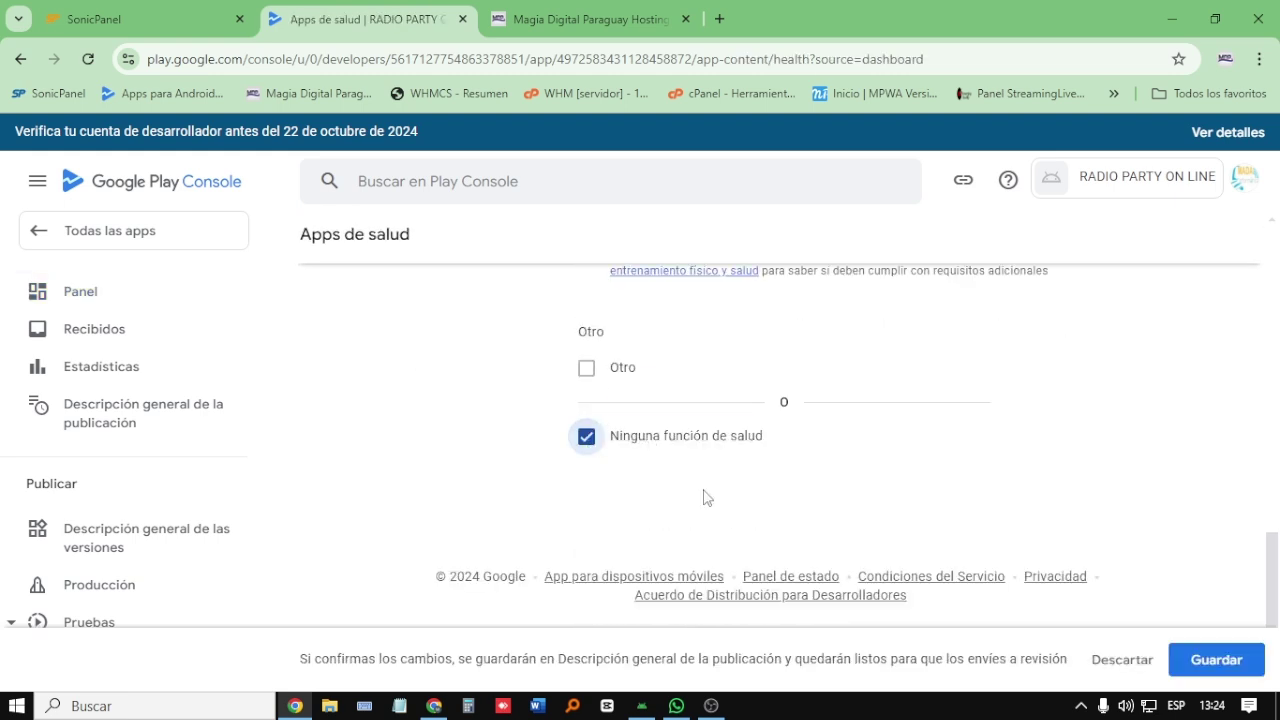
{"action": "left_click", "coordinate": [1212, 660]}
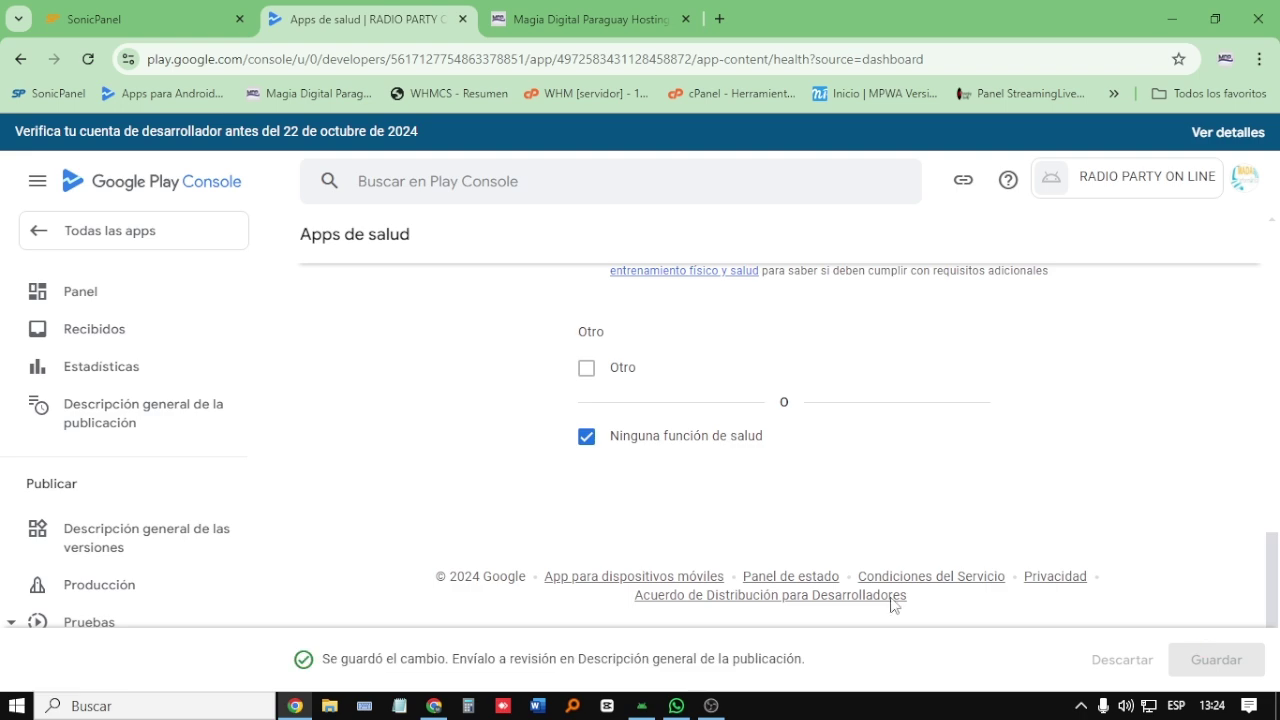
{"action": "scroll", "coordinate": [630, 419], "scroll_direction": "up", "scroll_amount": 10}
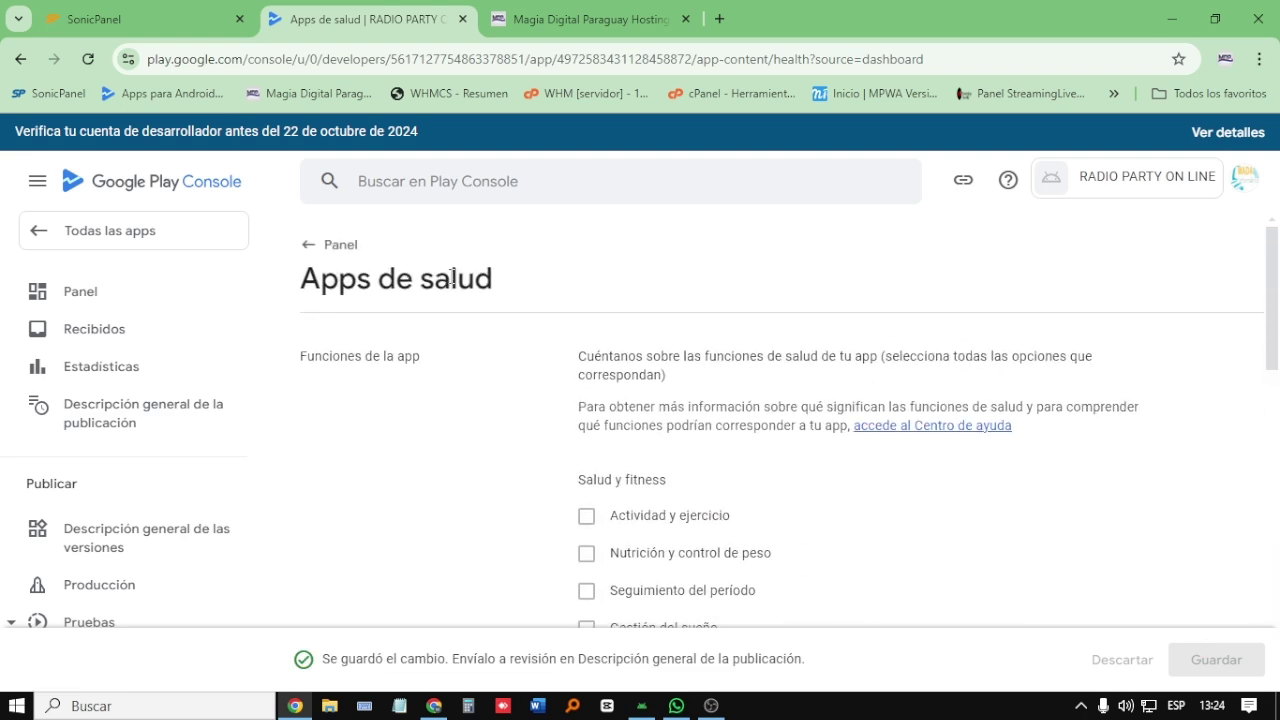
{"action": "left_click", "coordinate": [307, 257]}
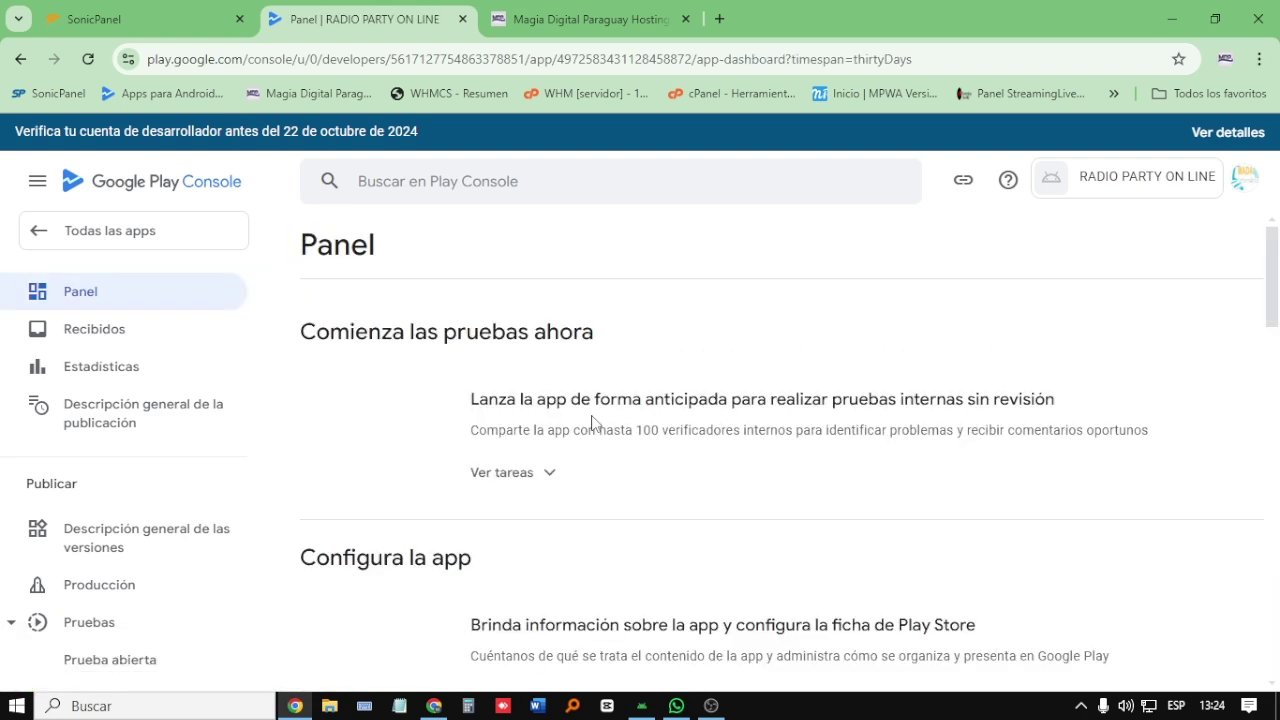
Step: In the store settings, set the app type to Aplicación and the category to Música y audio, and save
{"action": "scroll", "coordinate": [598, 428], "scroll_direction": "down", "scroll_amount": 5}
{"action": "scroll", "coordinate": [598, 428], "scroll_direction": "down", "scroll_amount": 4}
{"action": "scroll", "coordinate": [600, 446], "scroll_direction": "up", "scroll_amount": 1}
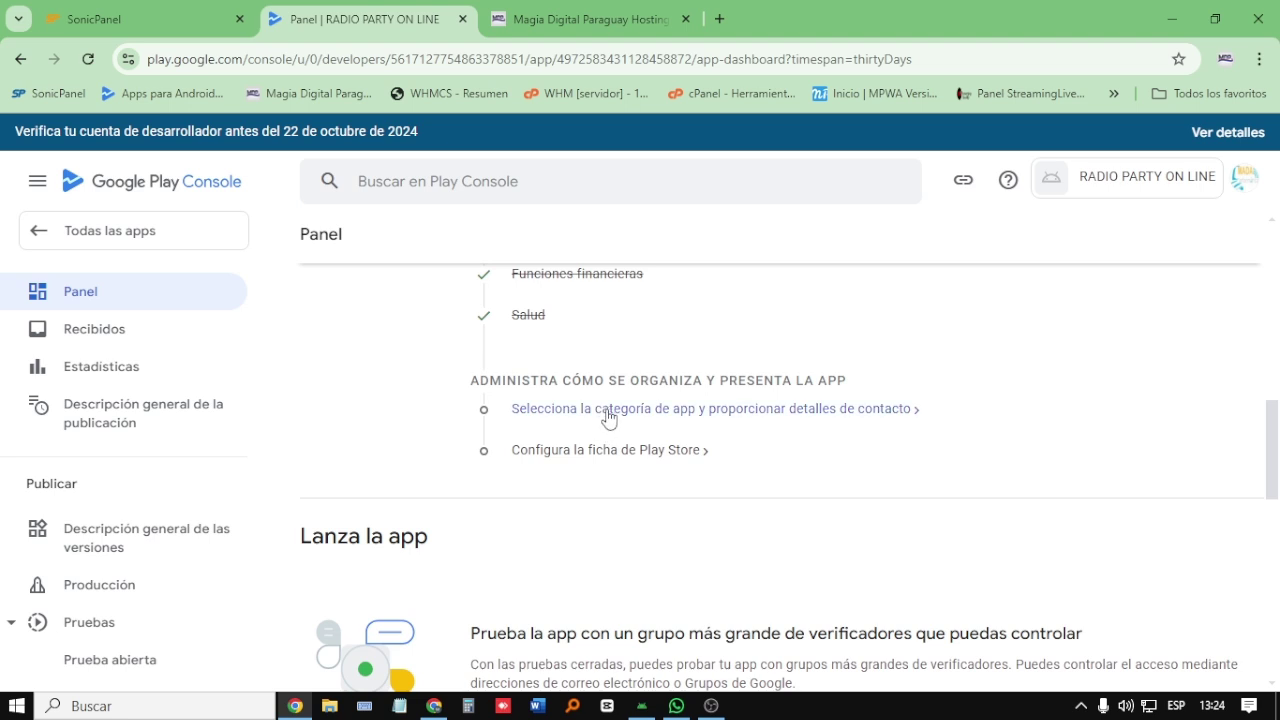
{"action": "left_click", "coordinate": [609, 410]}
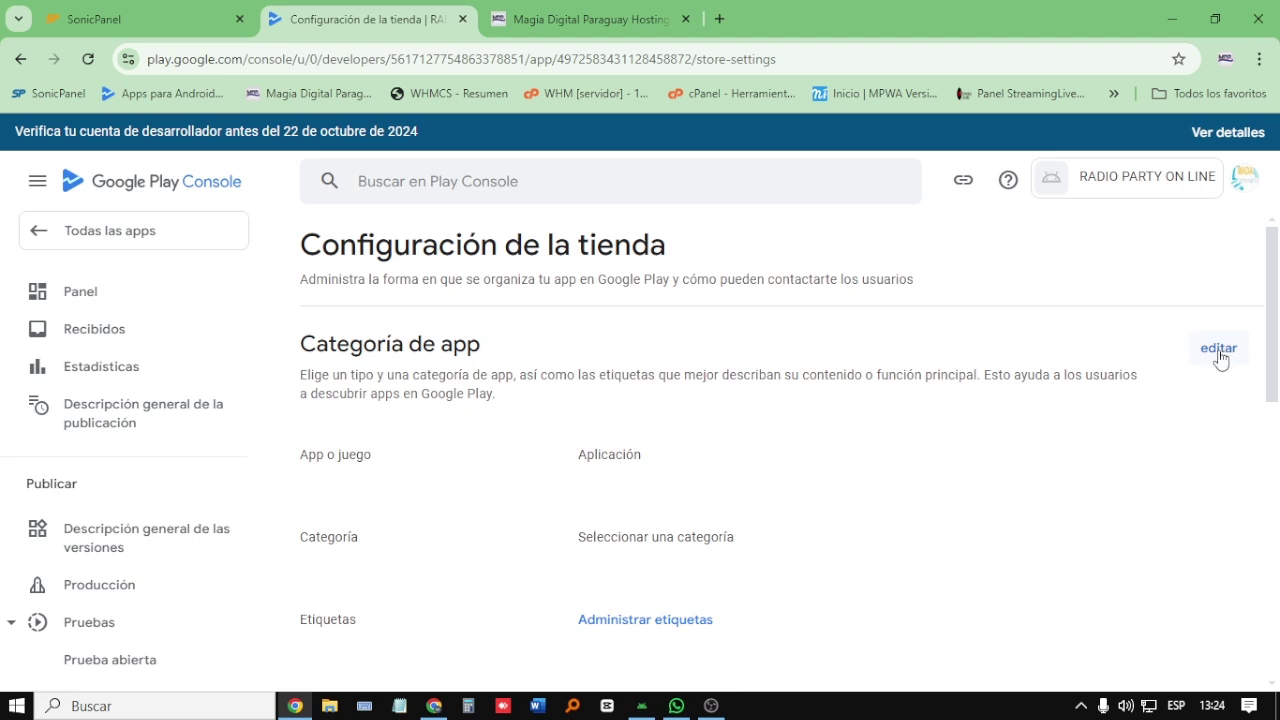
{"action": "left_click", "coordinate": [1219, 350]}
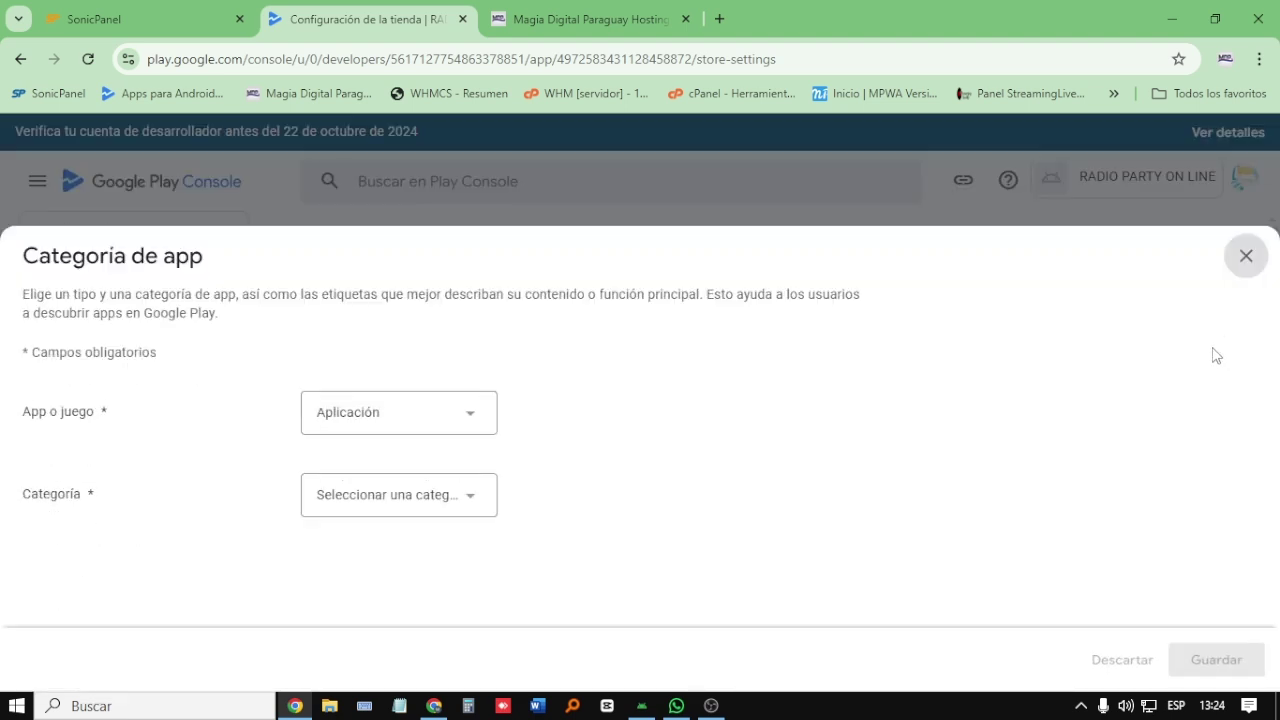
{"action": "left_click", "coordinate": [349, 416]}
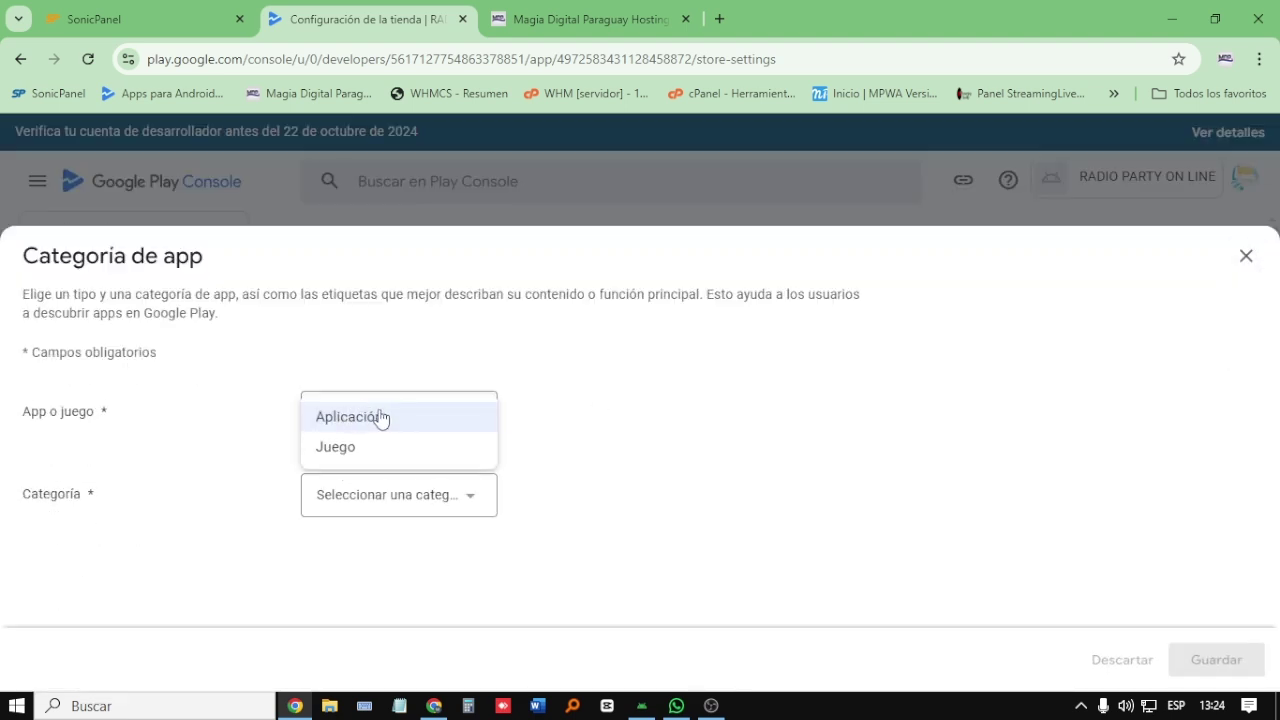
{"action": "left_click", "coordinate": [377, 418]}
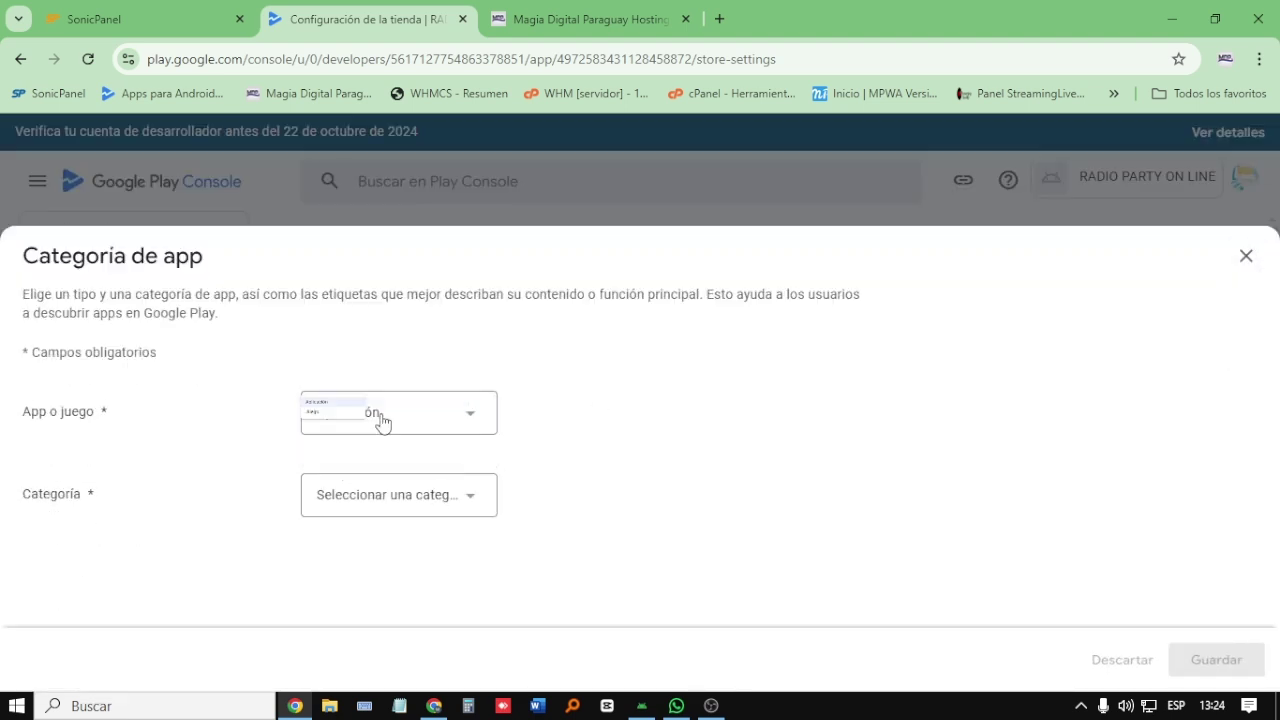
{"action": "left_click", "coordinate": [346, 505]}
{"action": "scroll", "coordinate": [377, 375], "scroll_direction": "down", "scroll_amount": 2}
{"action": "scroll", "coordinate": [377, 375], "scroll_direction": "down", "scroll_amount": 2}
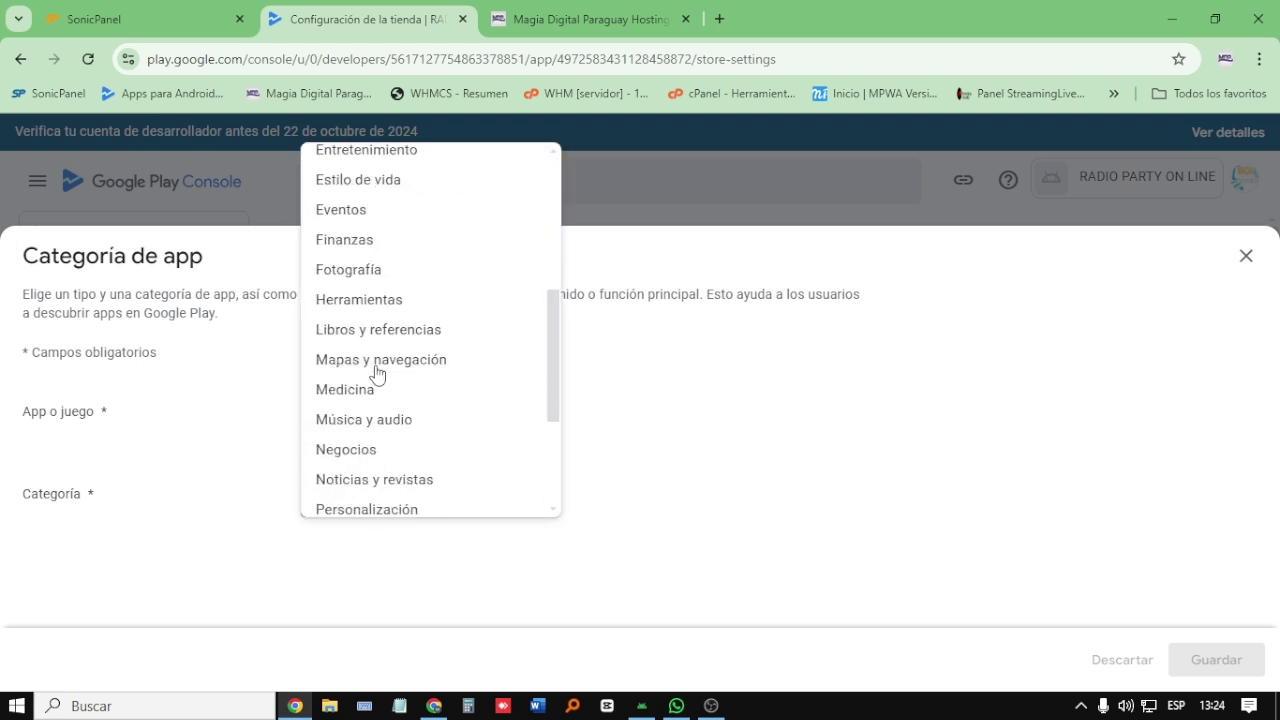
{"action": "left_click", "coordinate": [385, 428]}
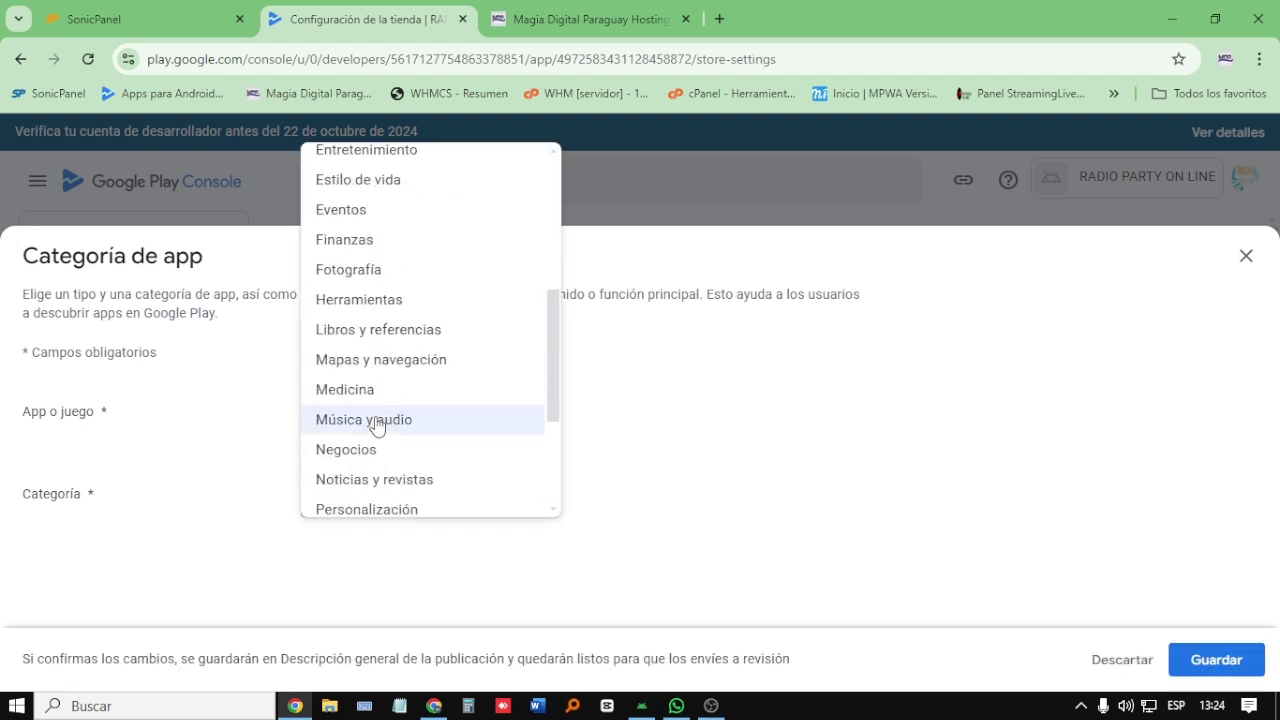
{"action": "left_click", "coordinate": [1216, 659]}
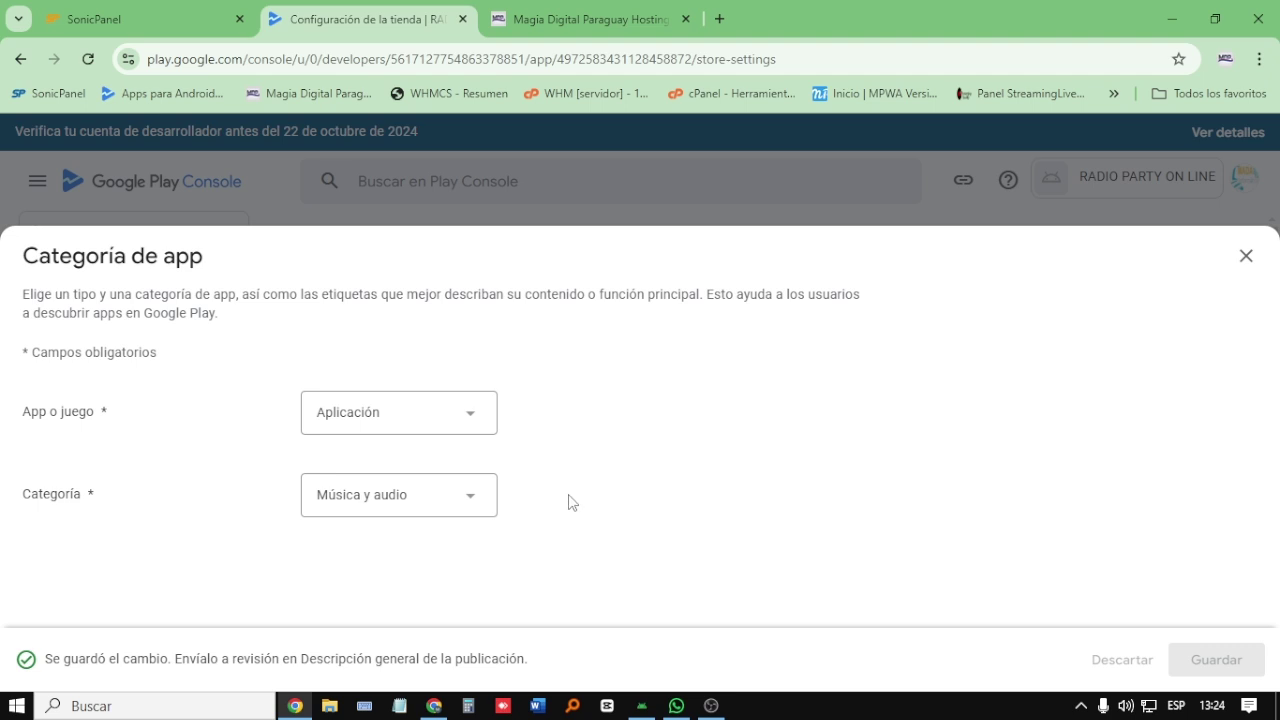
{"action": "left_click", "coordinate": [1246, 256]}
Step: Find the Radio tag among the store listing tags and apply it to the app
{"action": "scroll", "coordinate": [760, 490], "scroll_direction": "down", "scroll_amount": 2}
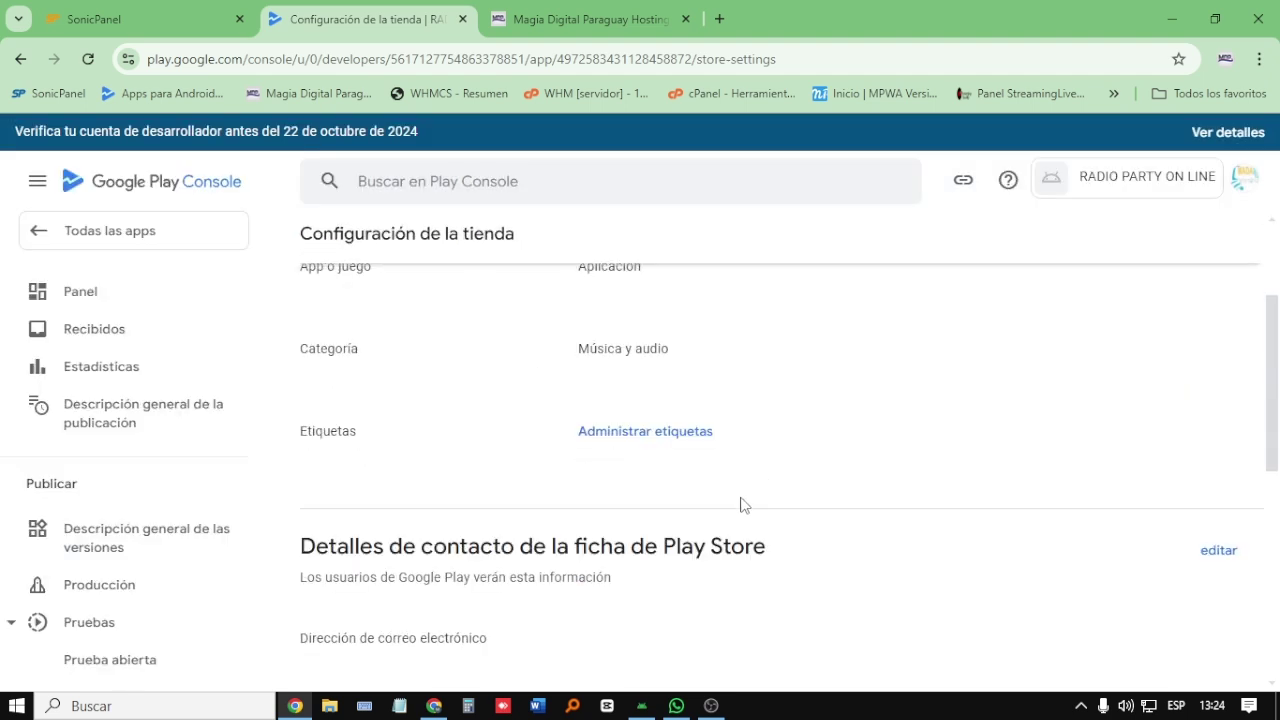
{"action": "left_click", "coordinate": [651, 428]}
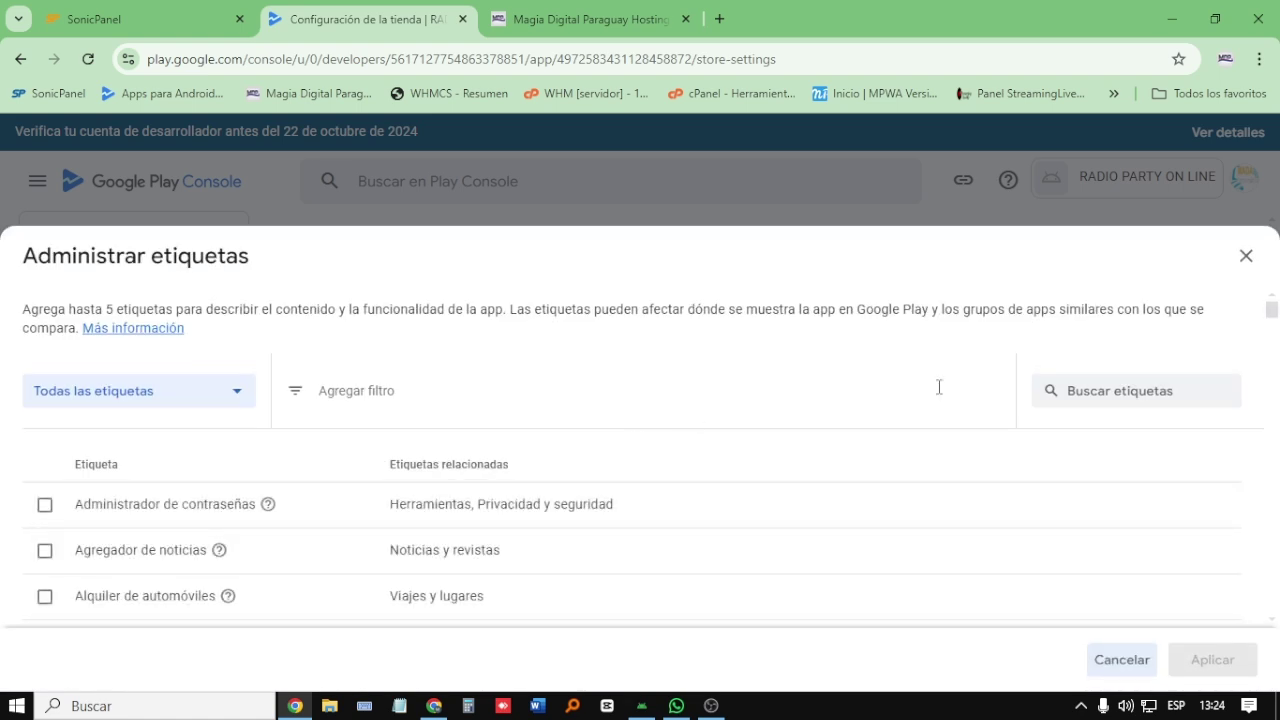
{"action": "left_click", "coordinate": [1116, 386]}
{"action": "type", "text": "radio"}
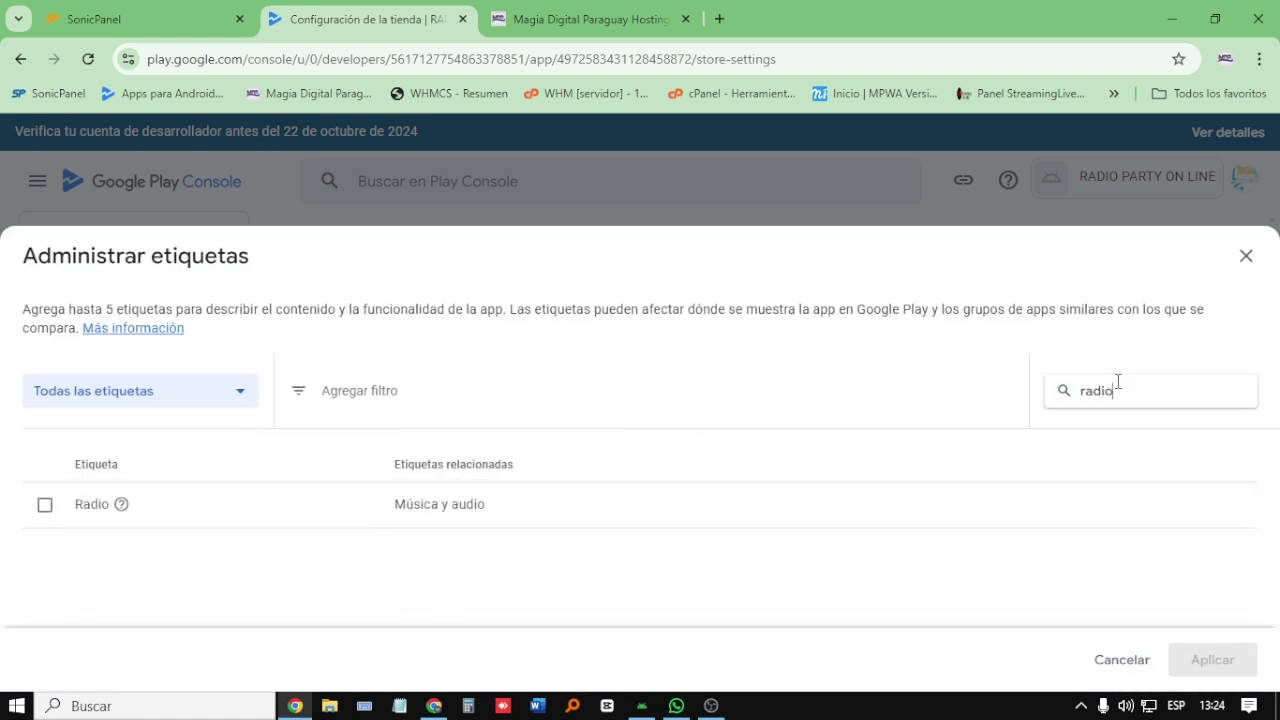
{"action": "left_click", "coordinate": [44, 505]}
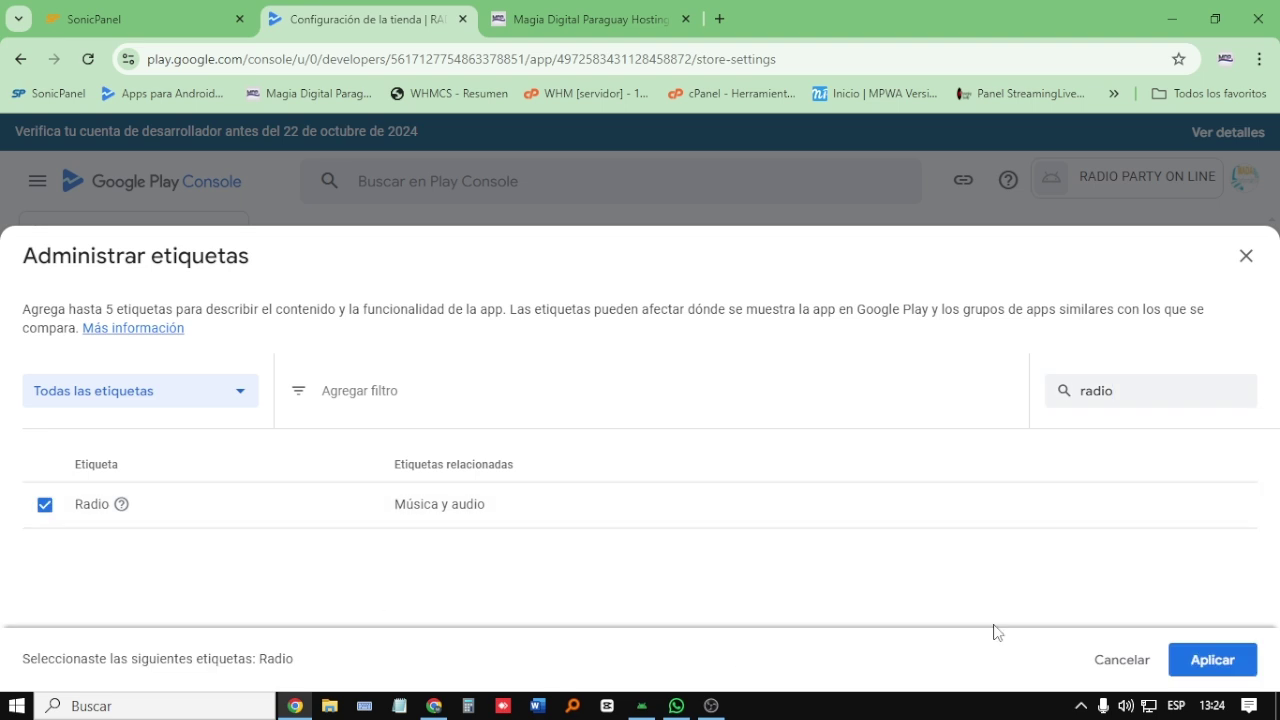
{"action": "left_click", "coordinate": [1196, 662]}
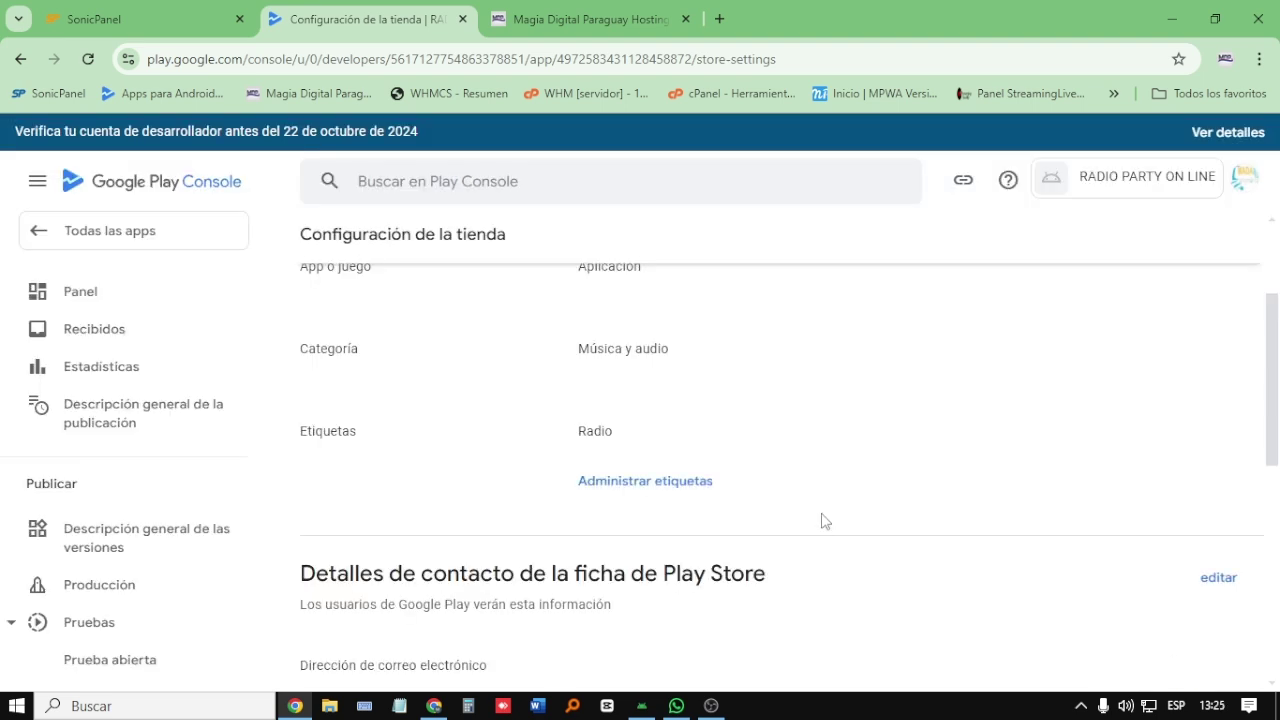
Step: Paste the contact e-mail address into the Play Store listing contact details, save them and close the form
{"action": "scroll", "coordinate": [822, 513], "scroll_direction": "down", "scroll_amount": 2}
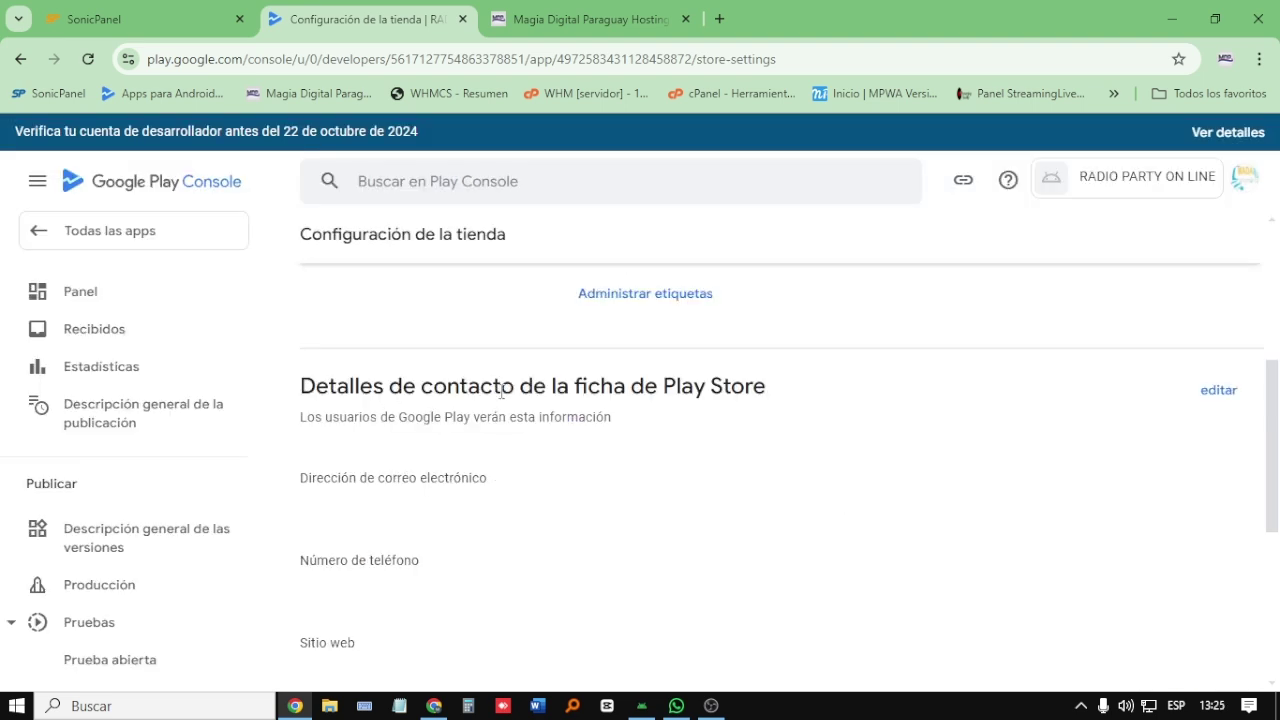
{"action": "left_click", "coordinate": [1219, 390]}
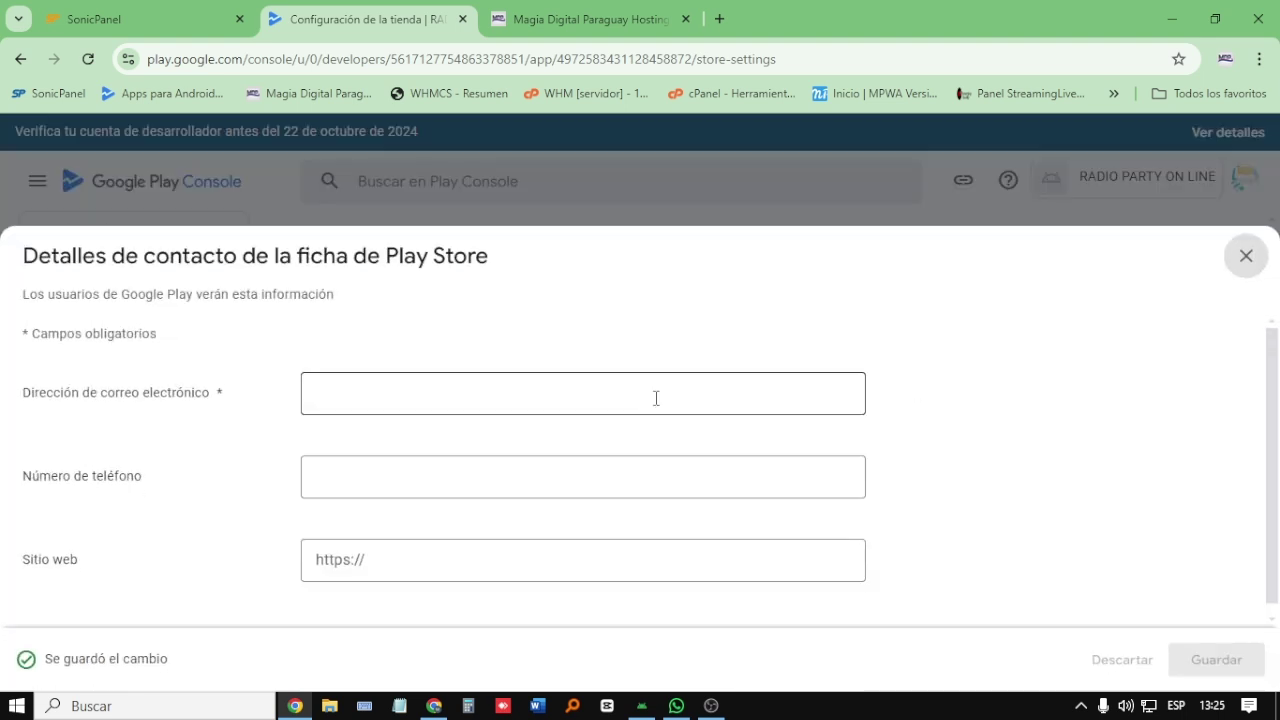
{"action": "left_click", "coordinate": [403, 398]}
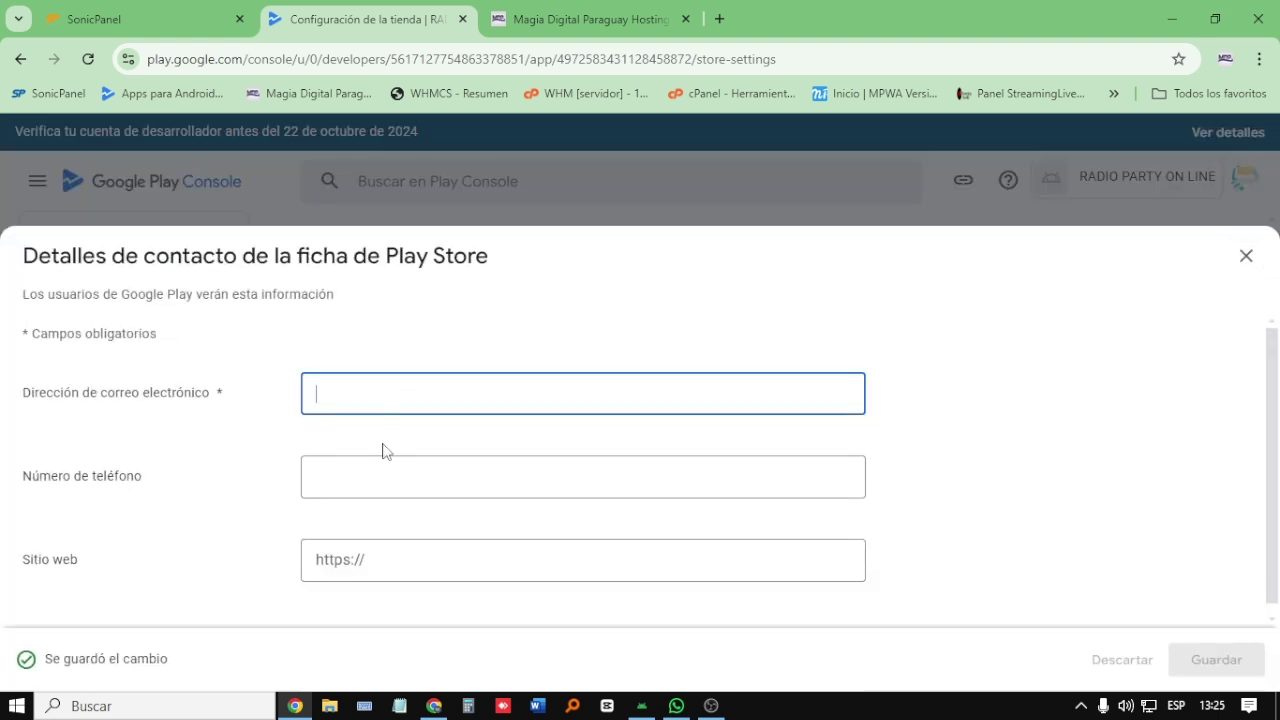
{"action": "left_click", "coordinate": [370, 488]}
{"action": "left_click", "coordinate": [352, 560]}
{"action": "left_click", "coordinate": [340, 400]}
{"action": "right_click", "coordinate": [339, 401]}
{"action": "left_click", "coordinate": [332, 396]}
{"action": "right_click", "coordinate": [332, 398]}
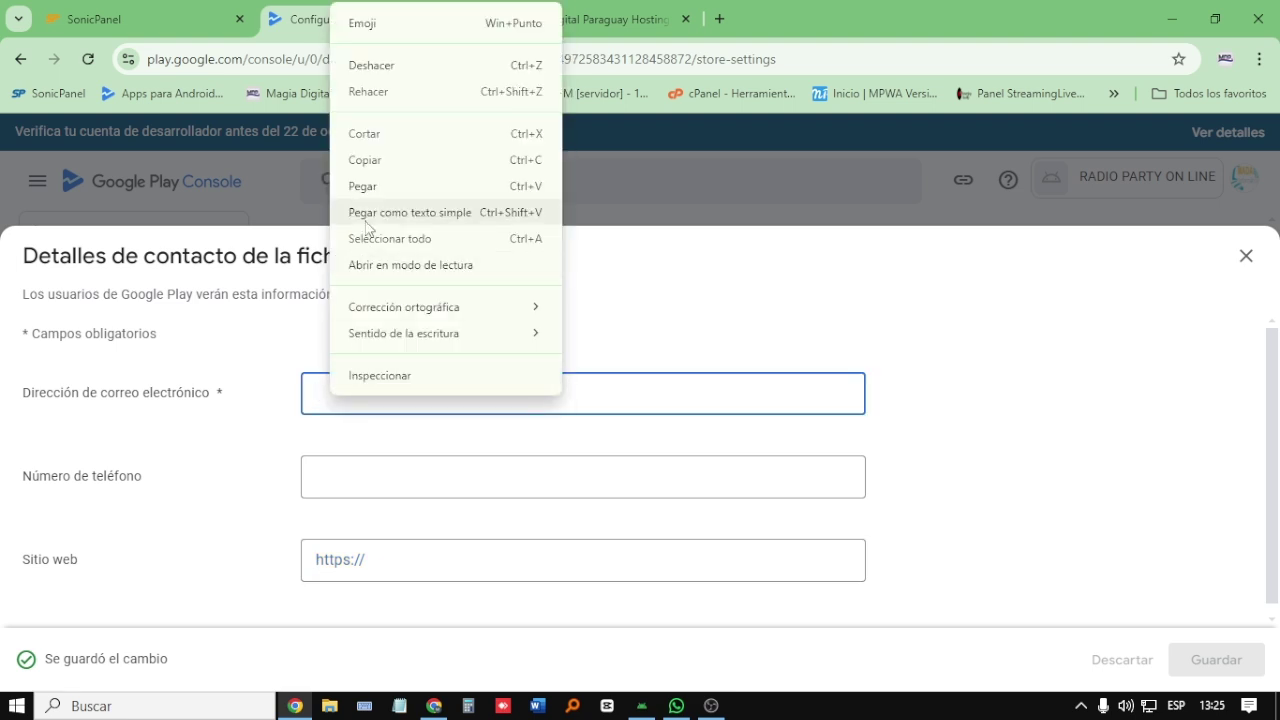
{"action": "left_click", "coordinate": [365, 188]}
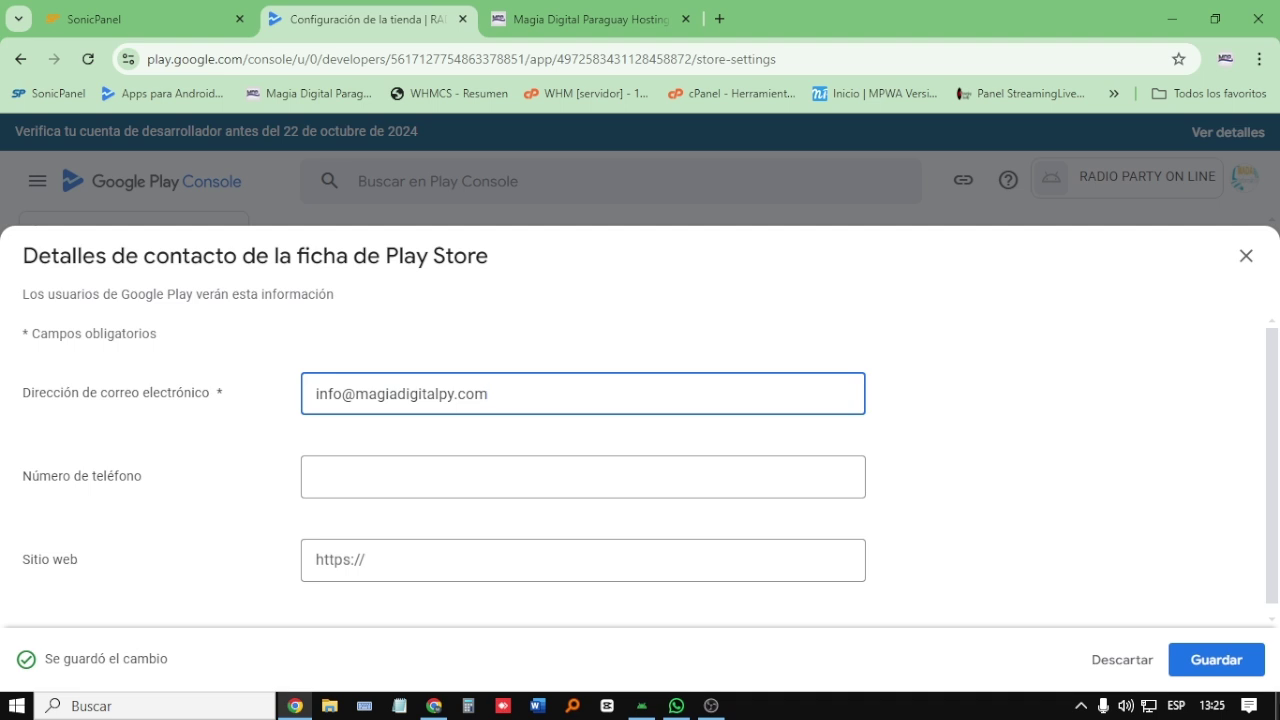
{"action": "left_click", "coordinate": [1216, 659]}
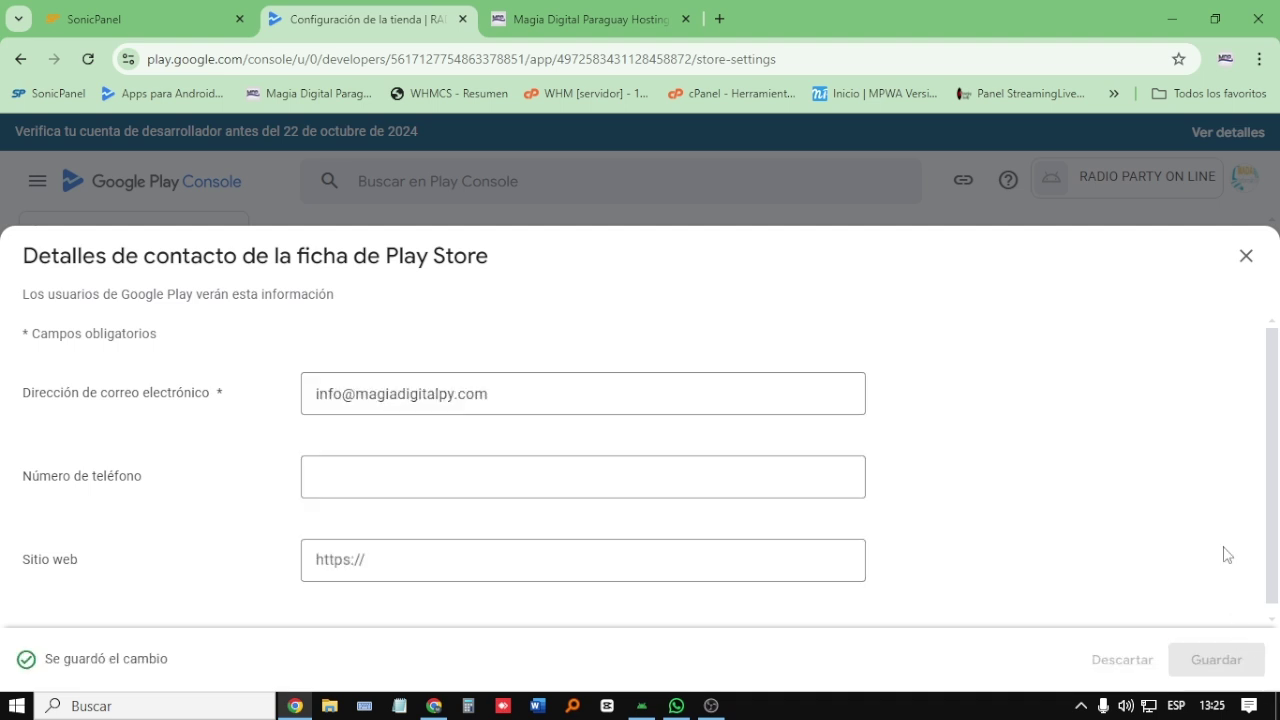
{"action": "left_click", "coordinate": [1246, 256]}
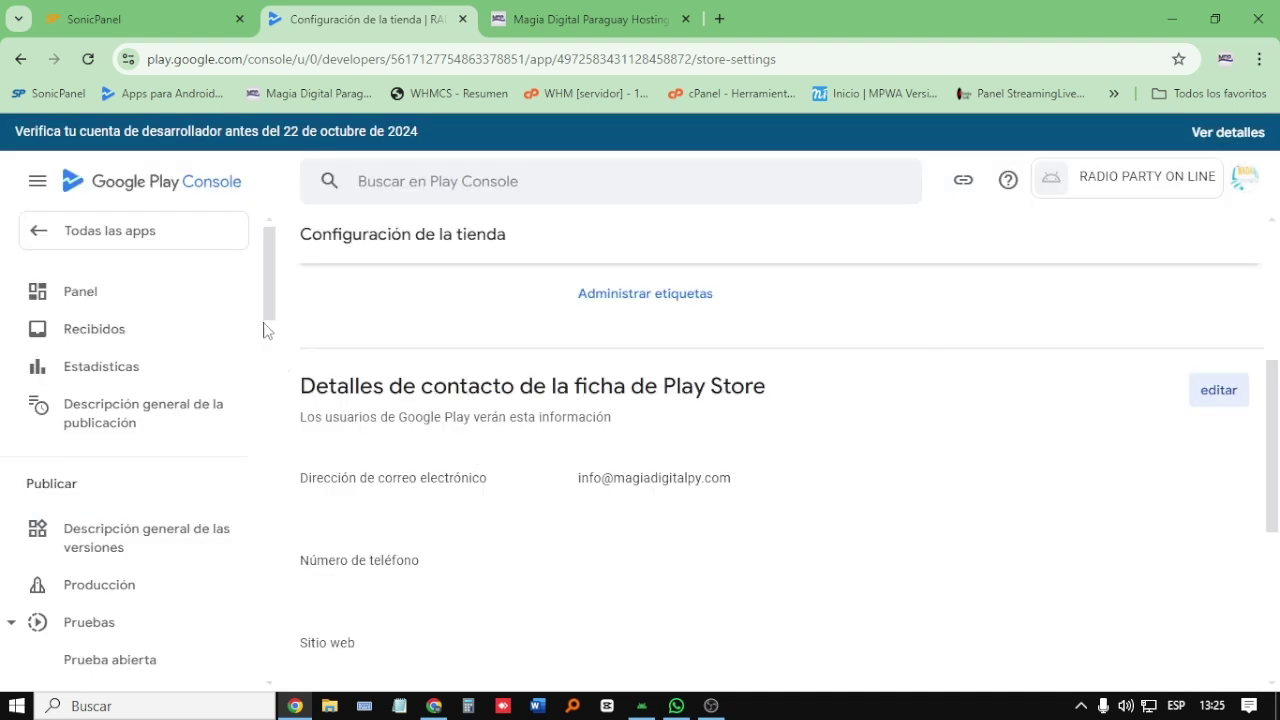
{"action": "scroll", "coordinate": [629, 360], "scroll_direction": "up", "scroll_amount": 5}
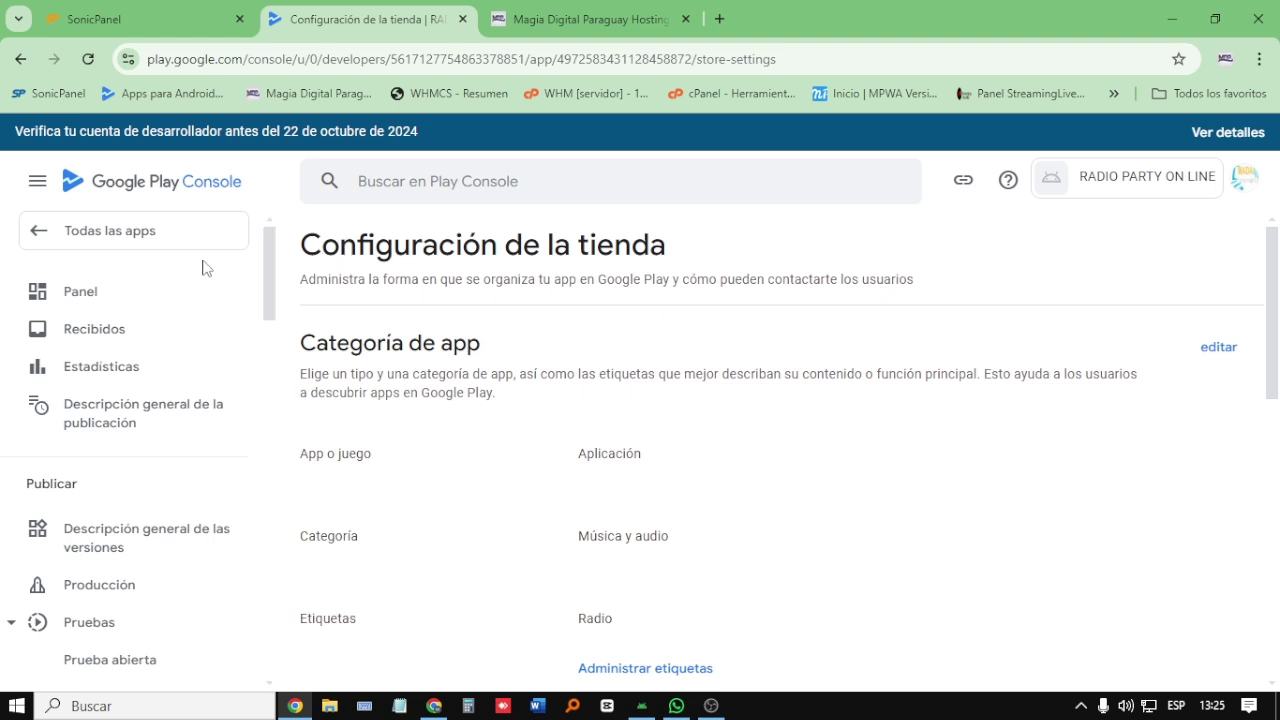
Step: Return to the app list, reopen RADIO PARTY ON LINE and open its default Play Store listing from the pending setup tasks
{"action": "left_click", "coordinate": [31, 237]}
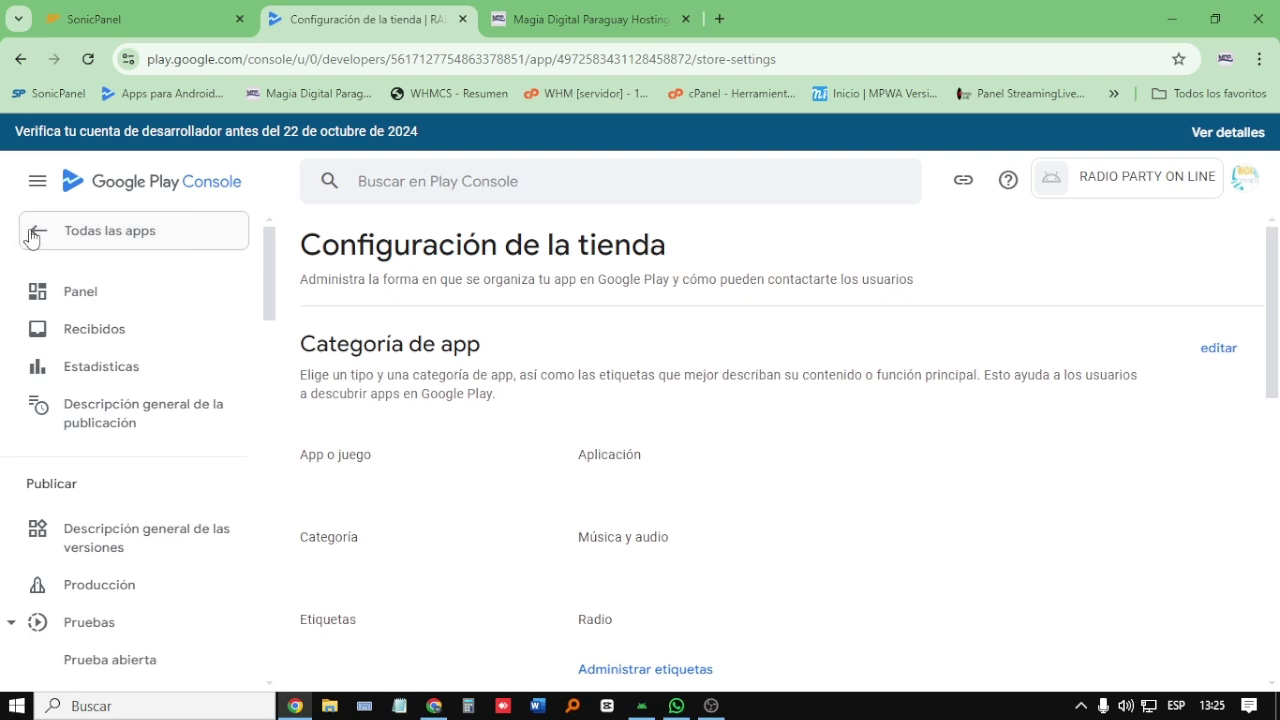
{"action": "scroll", "coordinate": [606, 393], "scroll_direction": "down", "scroll_amount": 5}
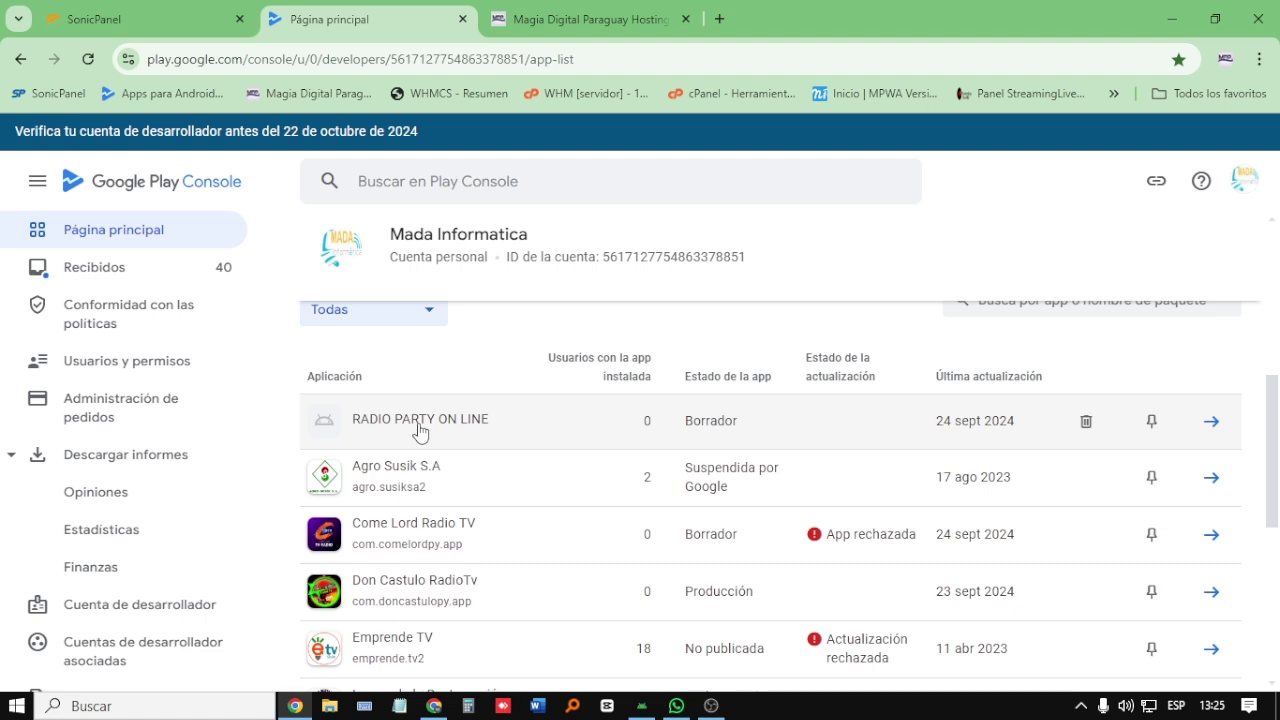
{"action": "left_click", "coordinate": [420, 430]}
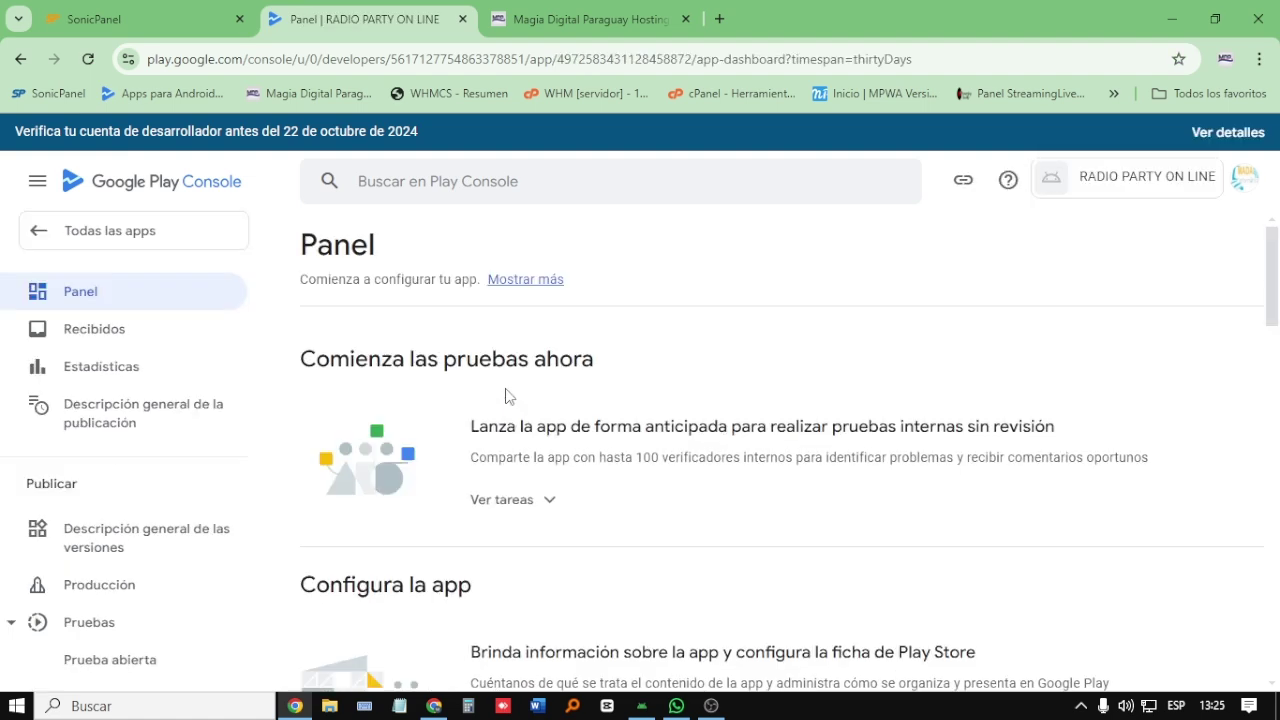
{"action": "scroll", "coordinate": [525, 447], "scroll_direction": "down", "scroll_amount": 7}
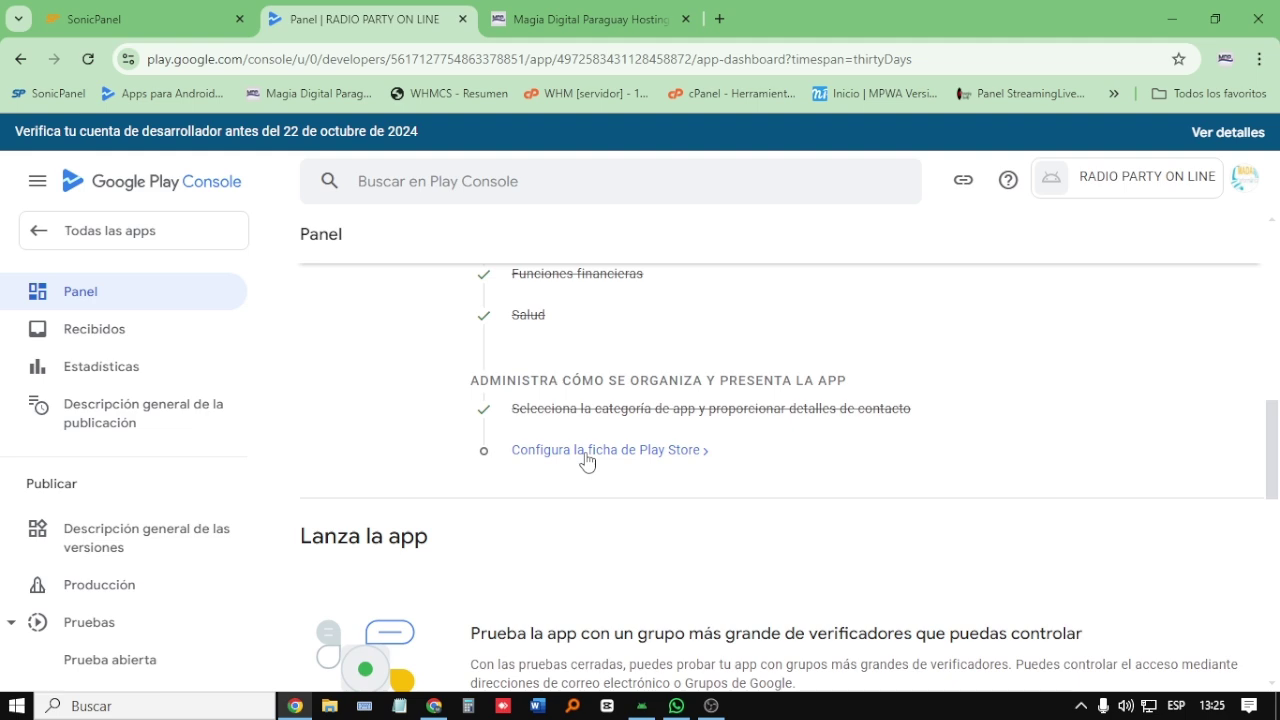
{"action": "left_click", "coordinate": [587, 455]}
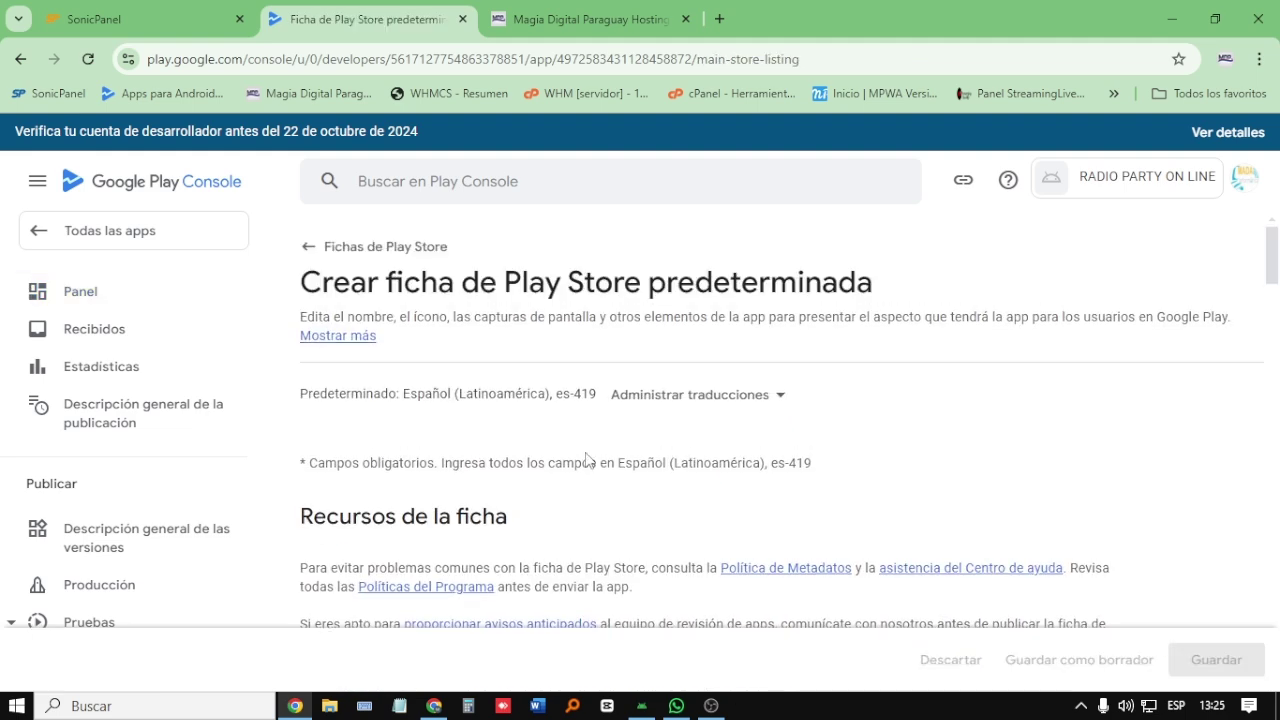
{"action": "scroll", "coordinate": [594, 455], "scroll_direction": "down", "scroll_amount": 2}
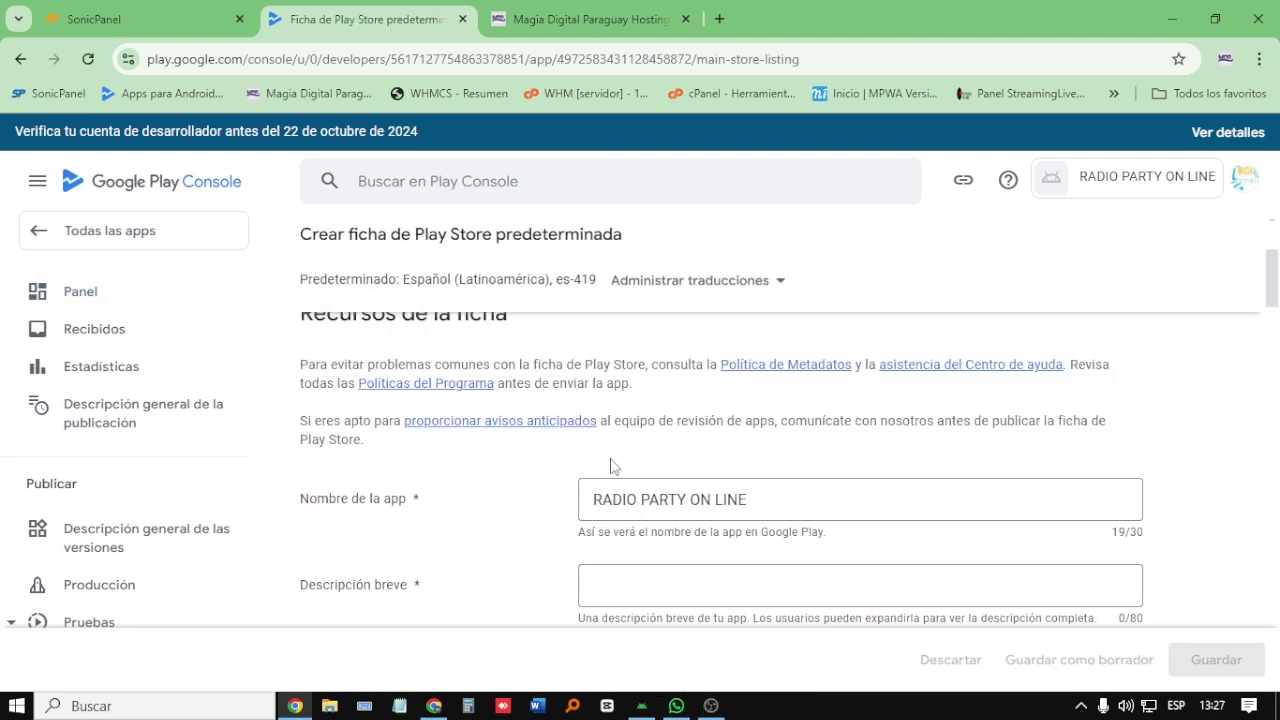
{"action": "scroll", "coordinate": [611, 466], "scroll_direction": "up", "scroll_amount": 2}
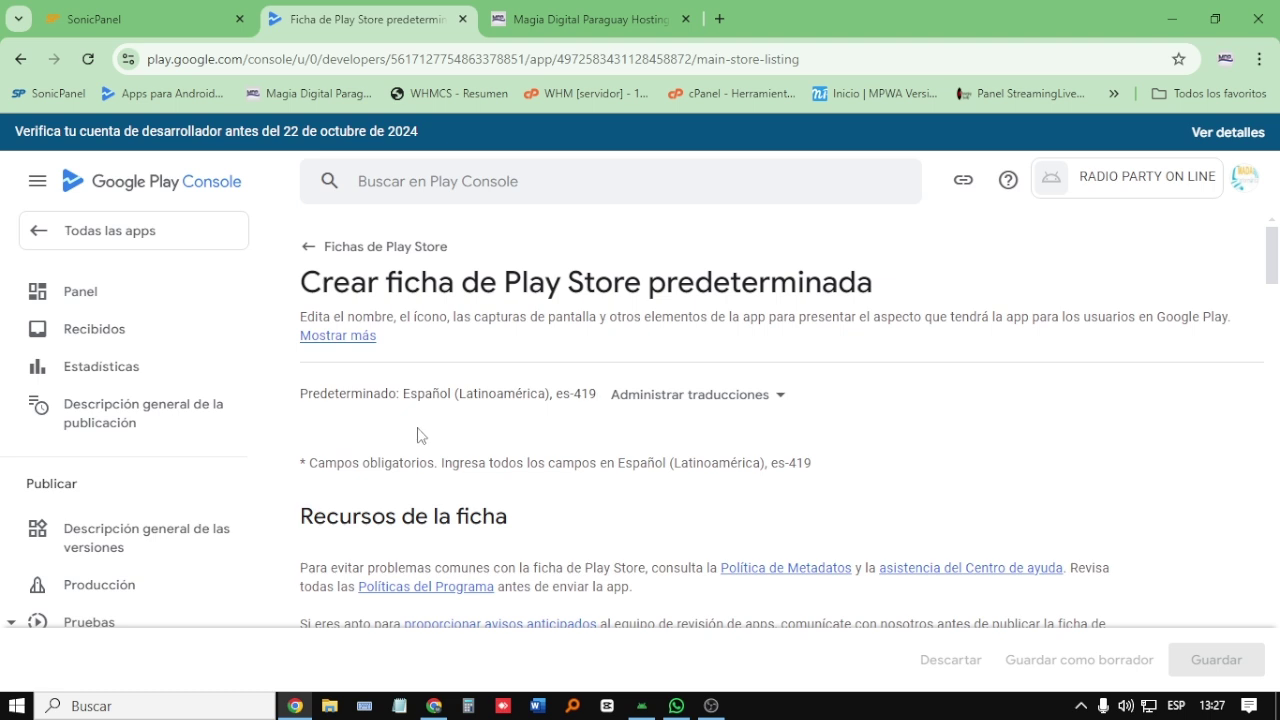
{"action": "scroll", "coordinate": [431, 396], "scroll_direction": "down", "scroll_amount": 2}
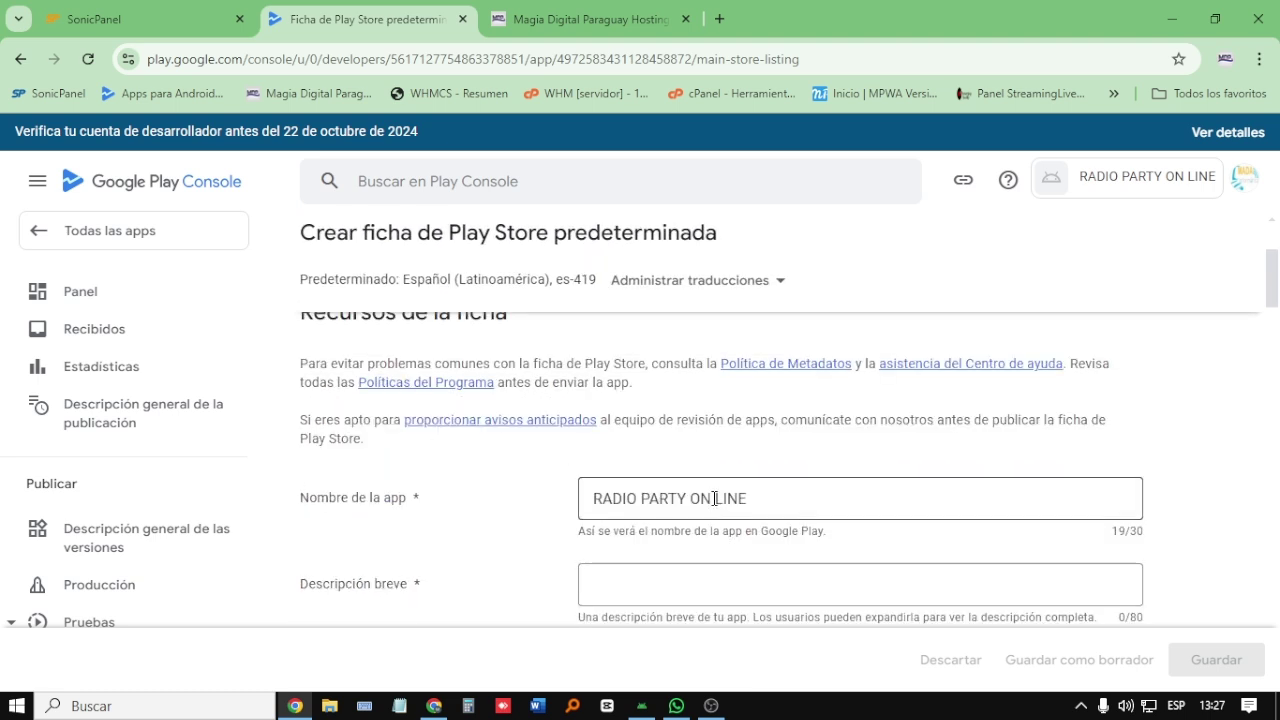
{"action": "scroll", "coordinate": [714, 498], "scroll_direction": "down", "scroll_amount": 1}
{"action": "left_click", "coordinate": [701, 488]}
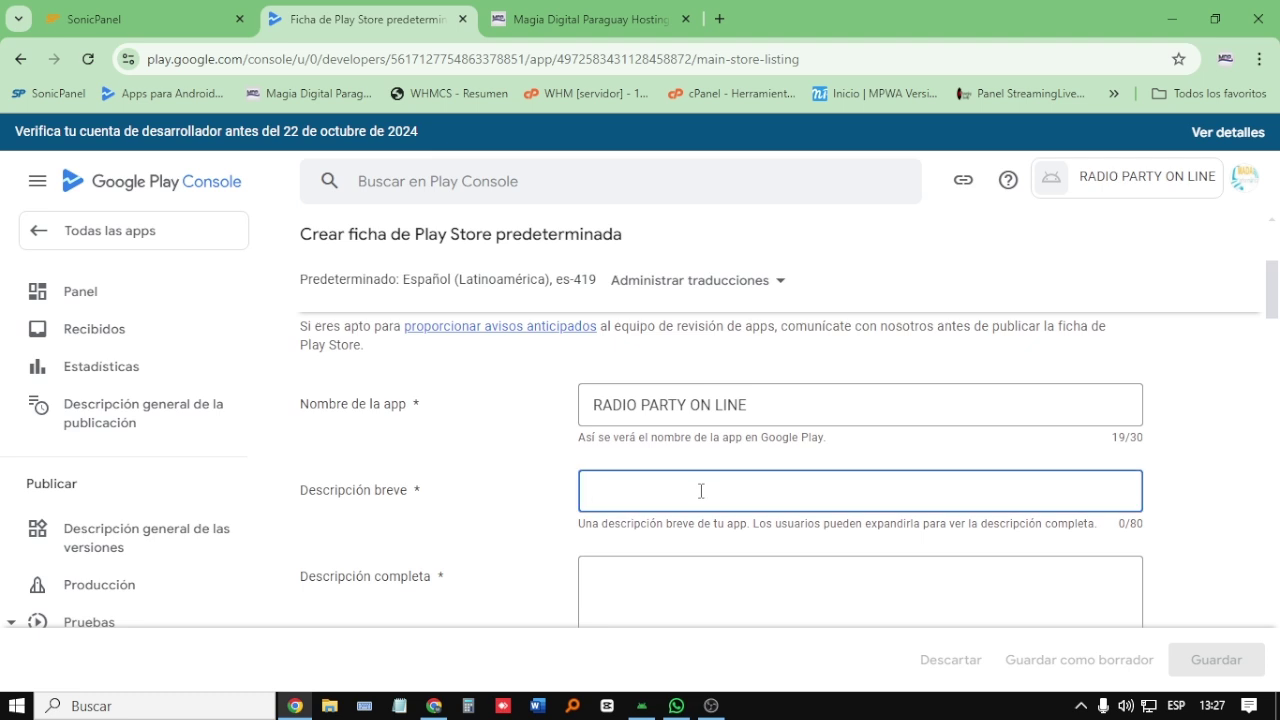
{"action": "type", "text": "Emi"}
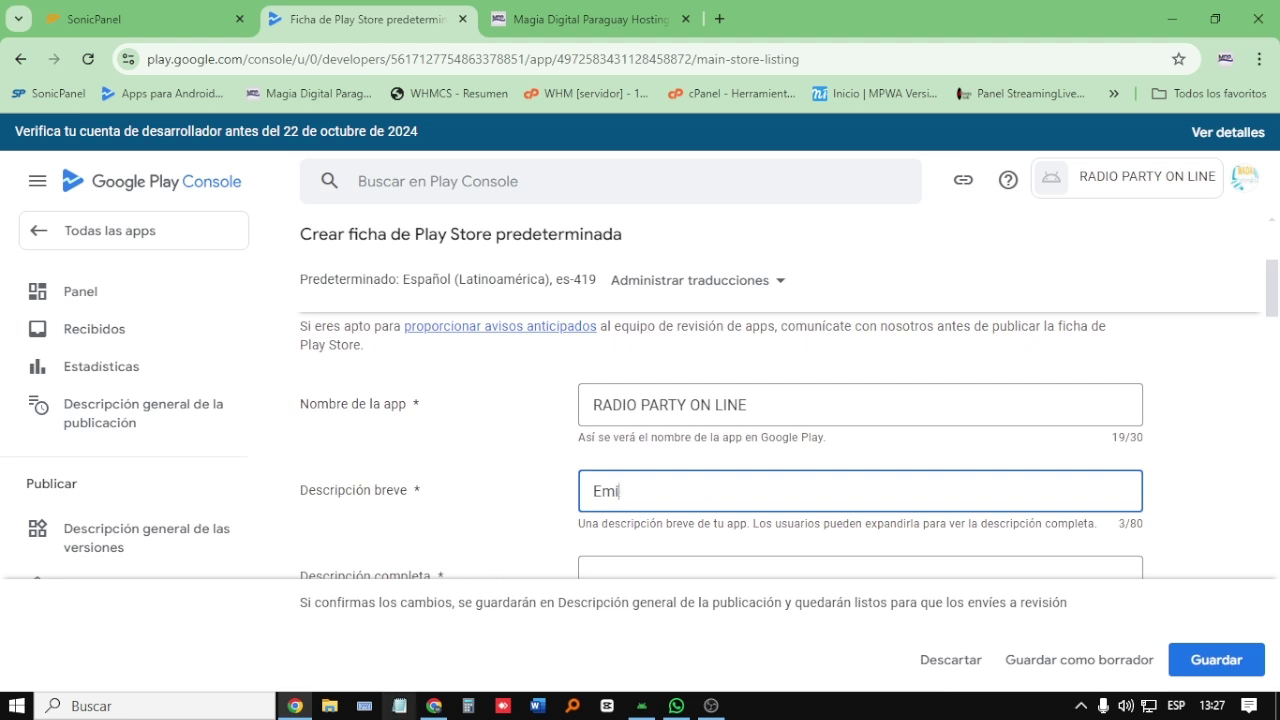
Step: Switch to Notepad and open the text file appppp.txt from the Downloads folder
{"action": "left_click", "coordinate": [401, 707]}
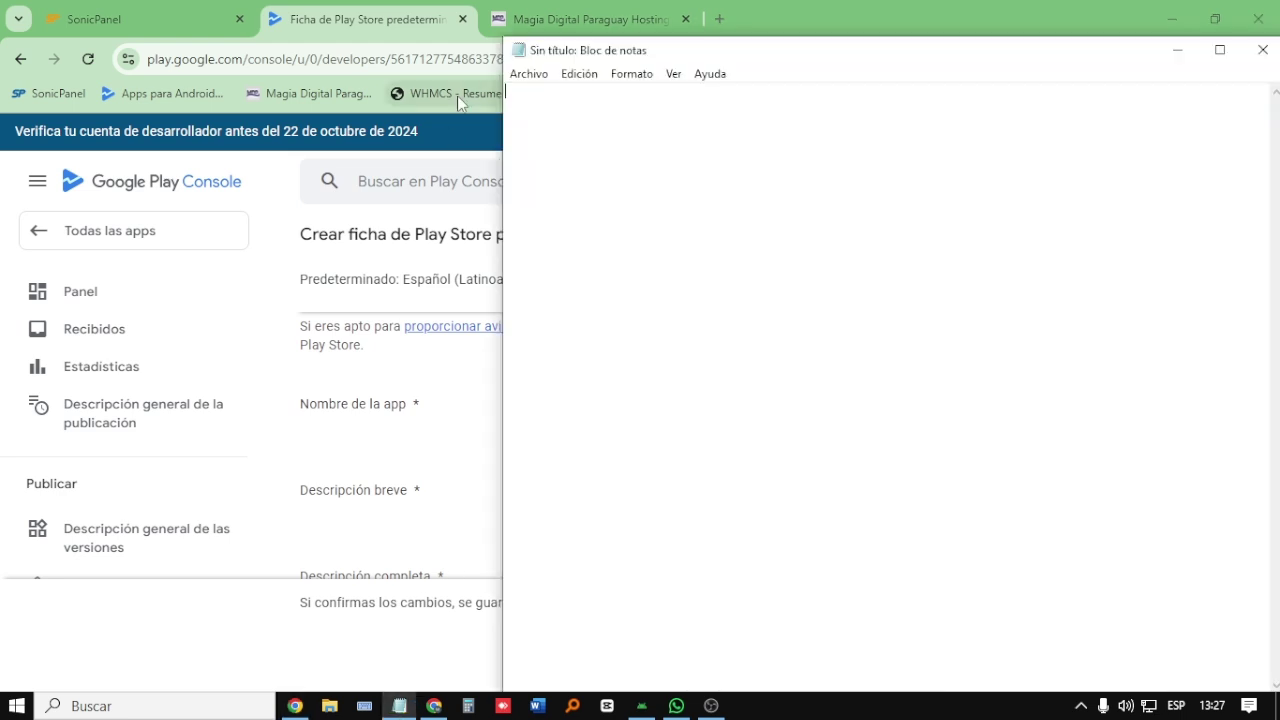
{"action": "left_click", "coordinate": [520, 74]}
{"action": "left_click", "coordinate": [535, 132]}
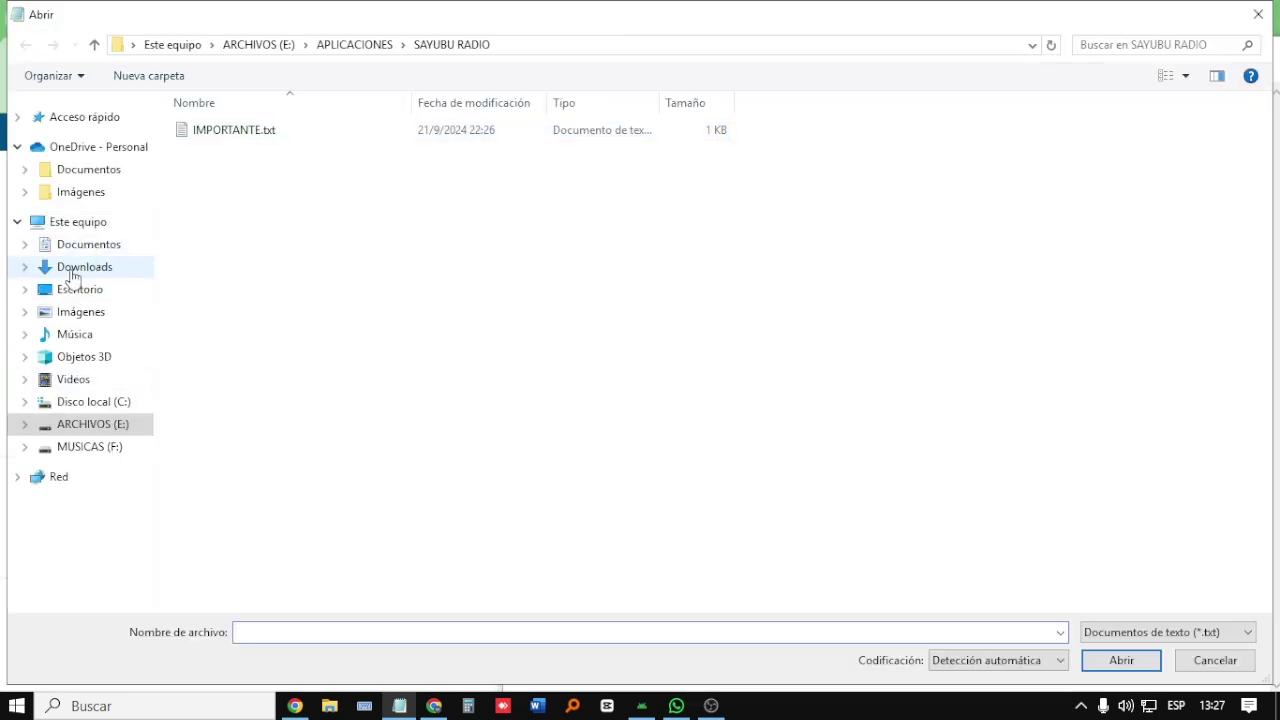
{"action": "left_click", "coordinate": [71, 276]}
{"action": "double_click", "coordinate": [210, 169]}
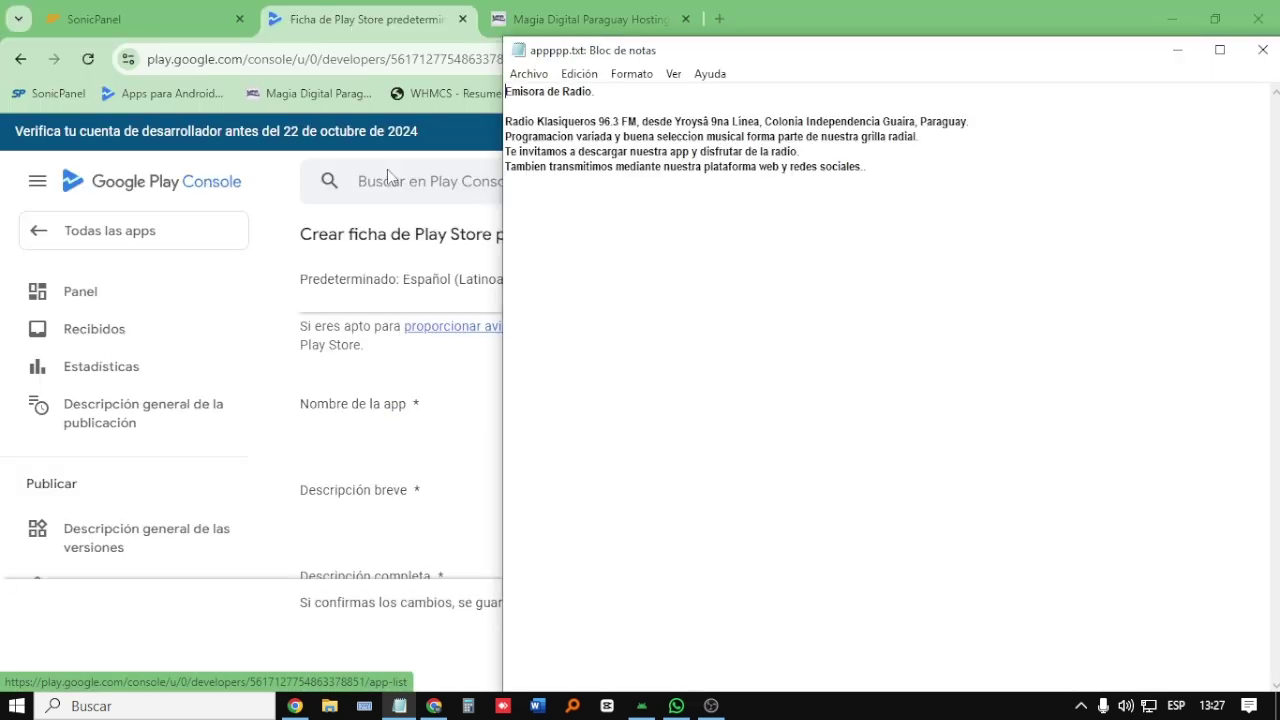
Step: Copy "Emisora de Radio." from the text file and paste it as the listing's short description, replacing the partial text there
{"action": "left_click_drag", "start_coordinate": [596, 92], "coordinate": [480, 98]}
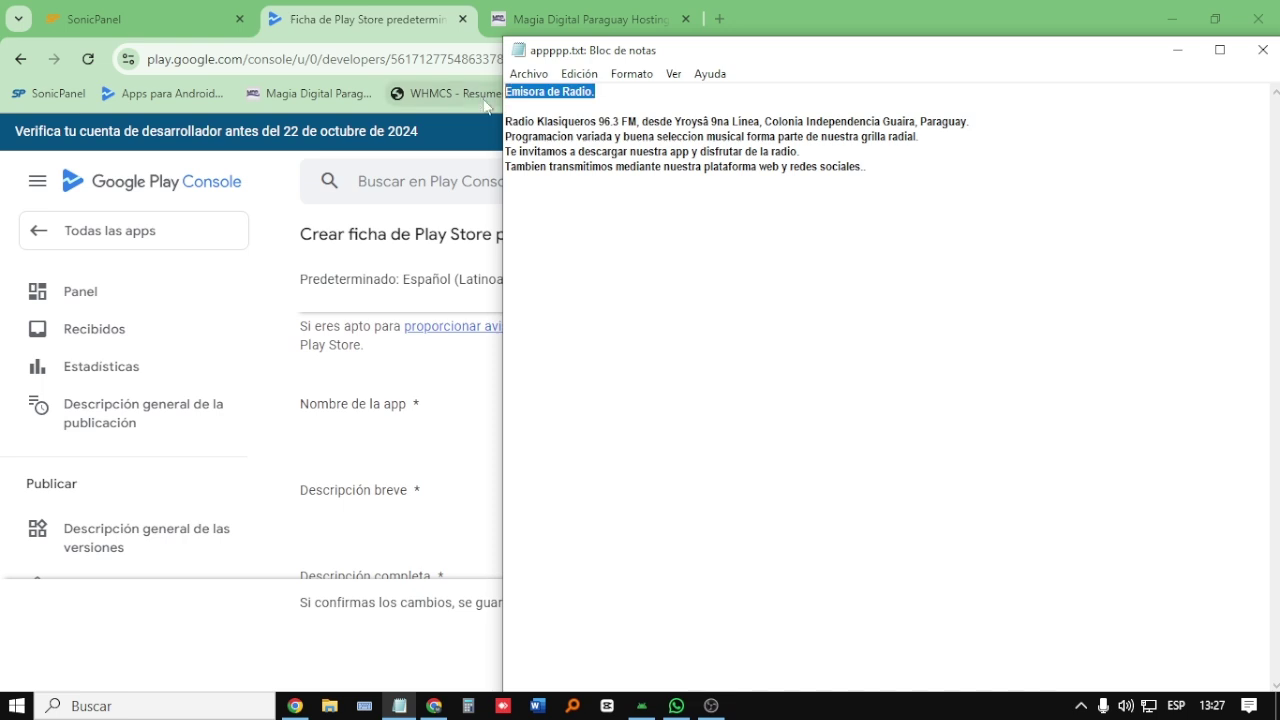
{"action": "right_click", "coordinate": [538, 97]}
{"action": "left_click", "coordinate": [578, 157]}
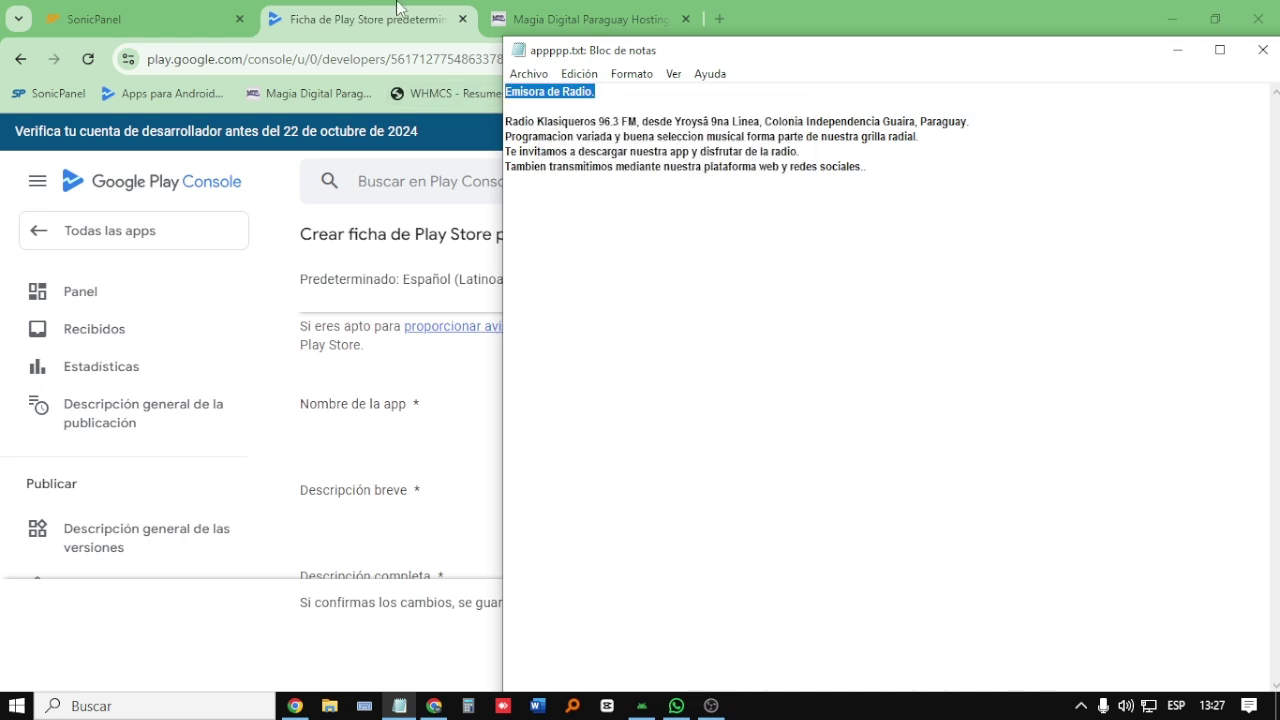
{"action": "key", "text": "alt+Tab"}
{"action": "type", "text": "Emi"}
{"action": "left_click_drag", "start_coordinate": [685, 490], "coordinate": [577, 489]}
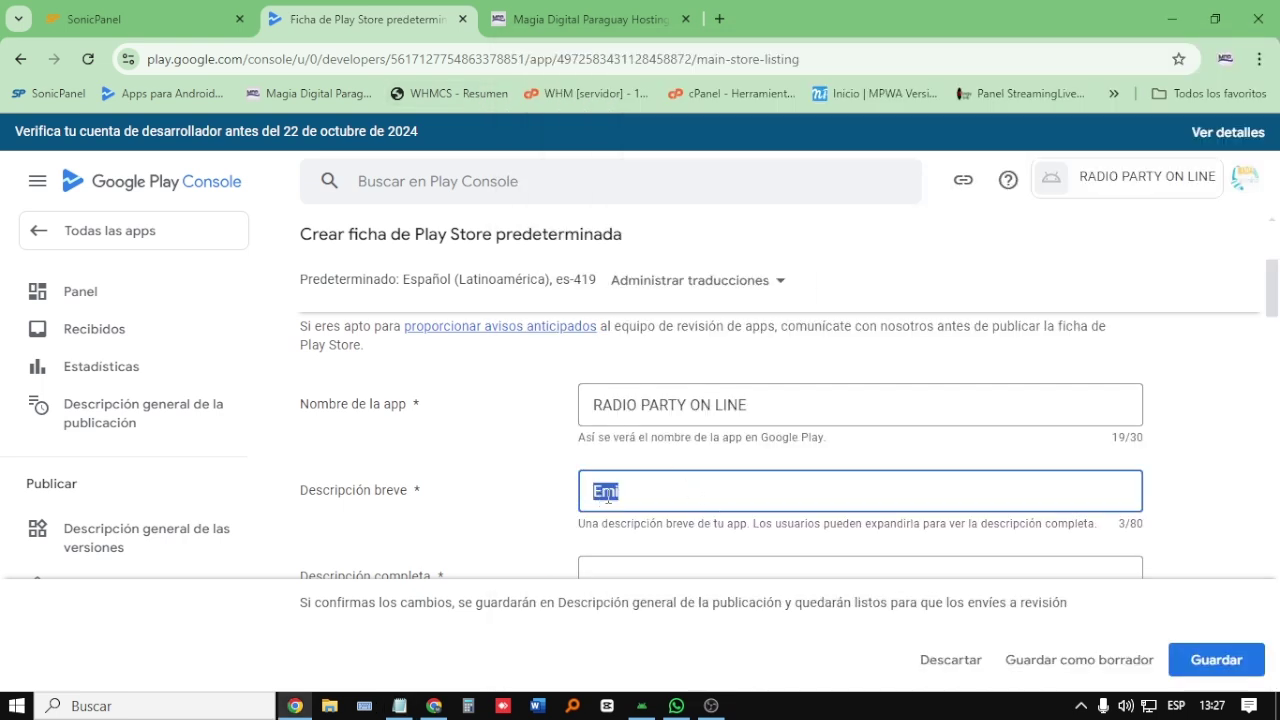
{"action": "right_click", "coordinate": [608, 496]}
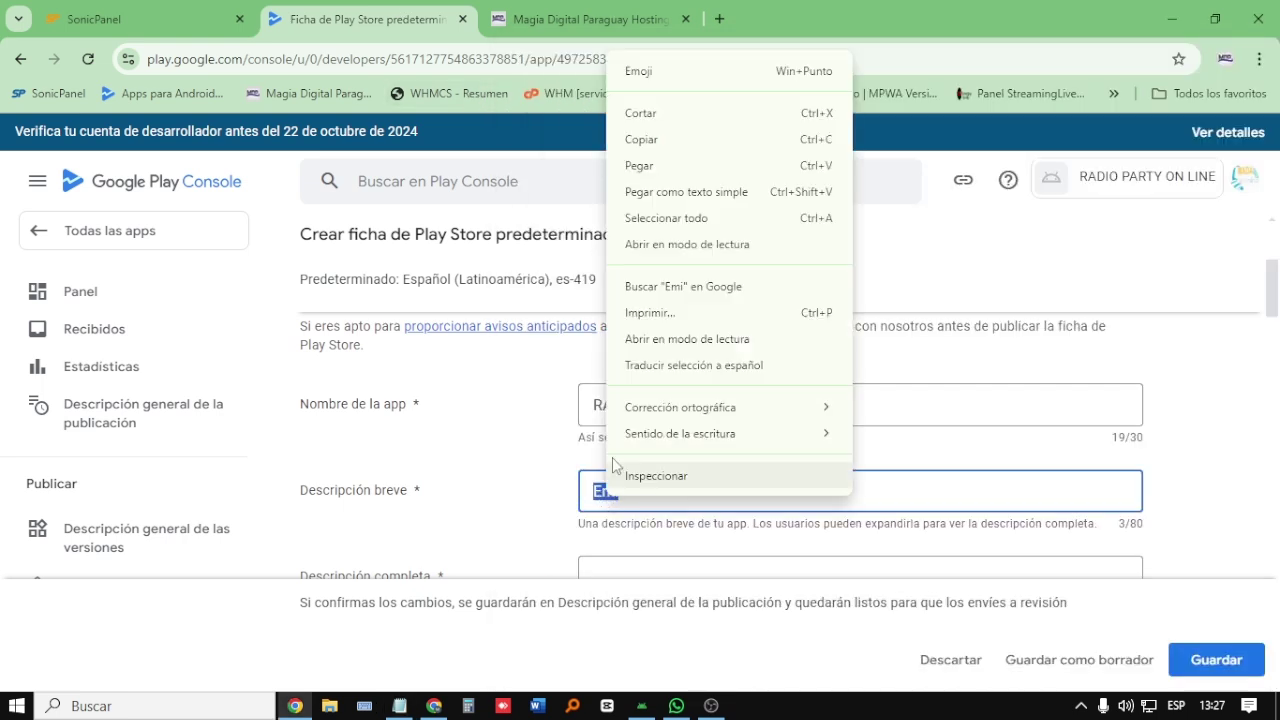
{"action": "left_click", "coordinate": [640, 164]}
Step: Copy the four-line radio description from the Notepad file and paste it into the listing's full description
{"action": "scroll", "coordinate": [677, 411], "scroll_direction": "down", "scroll_amount": 3}
{"action": "scroll", "coordinate": [677, 423], "scroll_direction": "up", "scroll_amount": 1}
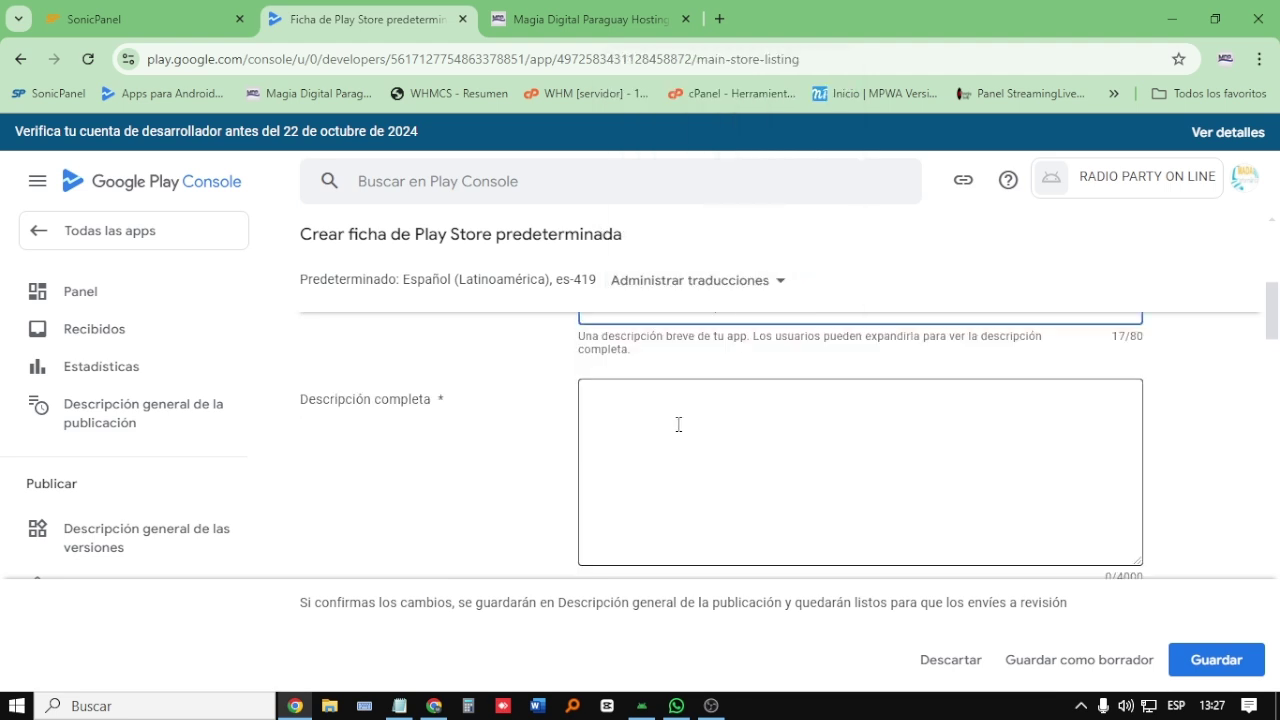
{"action": "left_click", "coordinate": [400, 705]}
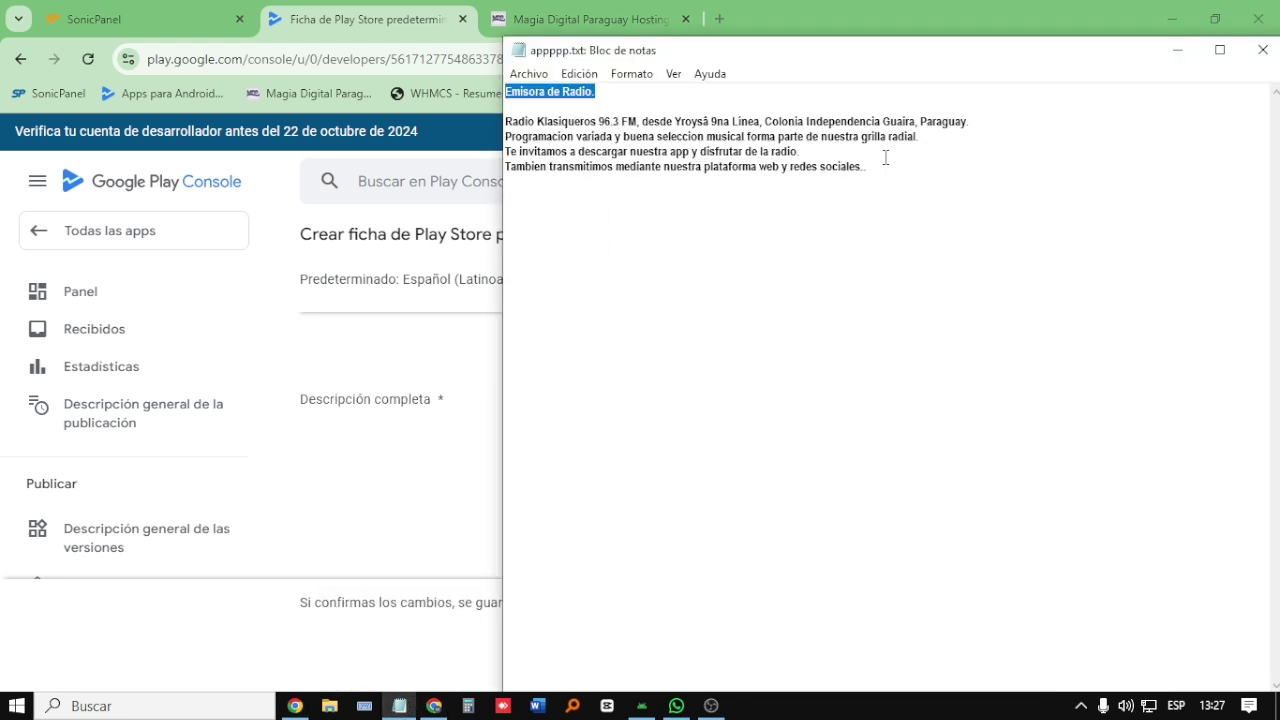
{"action": "left_click_drag", "start_coordinate": [885, 160], "coordinate": [507, 121]}
{"action": "right_click", "coordinate": [538, 133]}
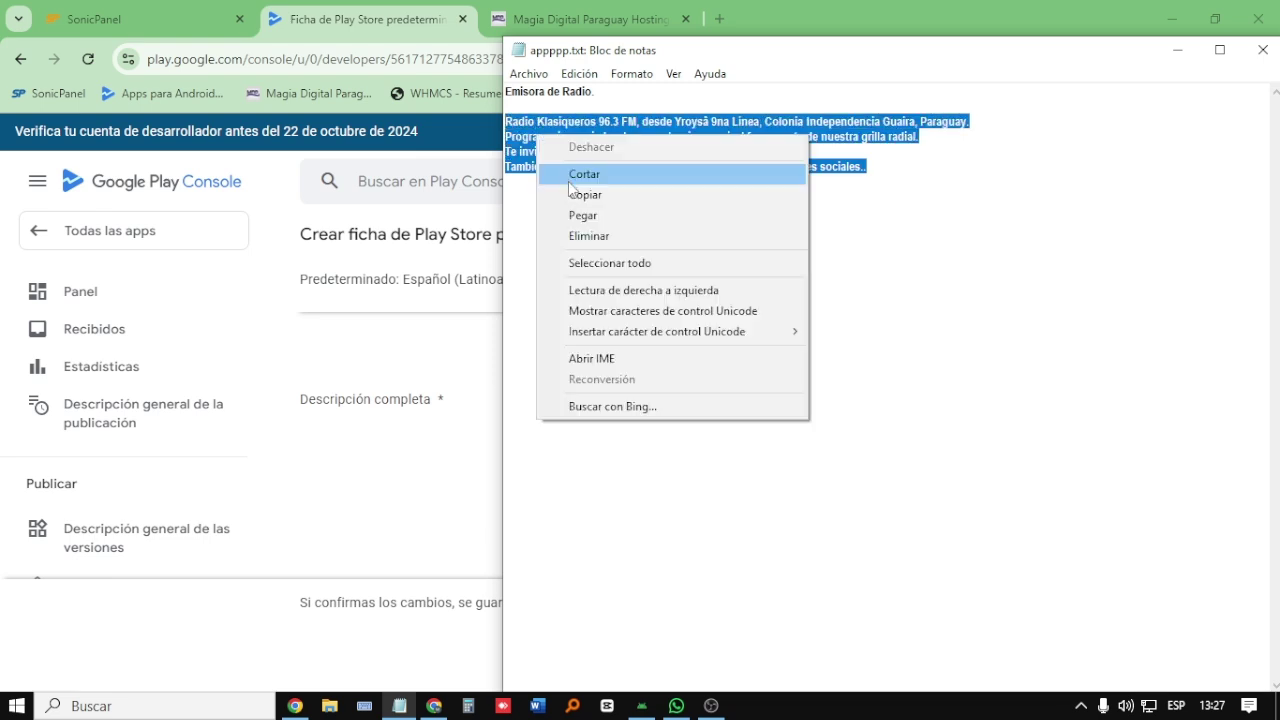
{"action": "left_click", "coordinate": [575, 195]}
{"action": "left_click", "coordinate": [418, 22]}
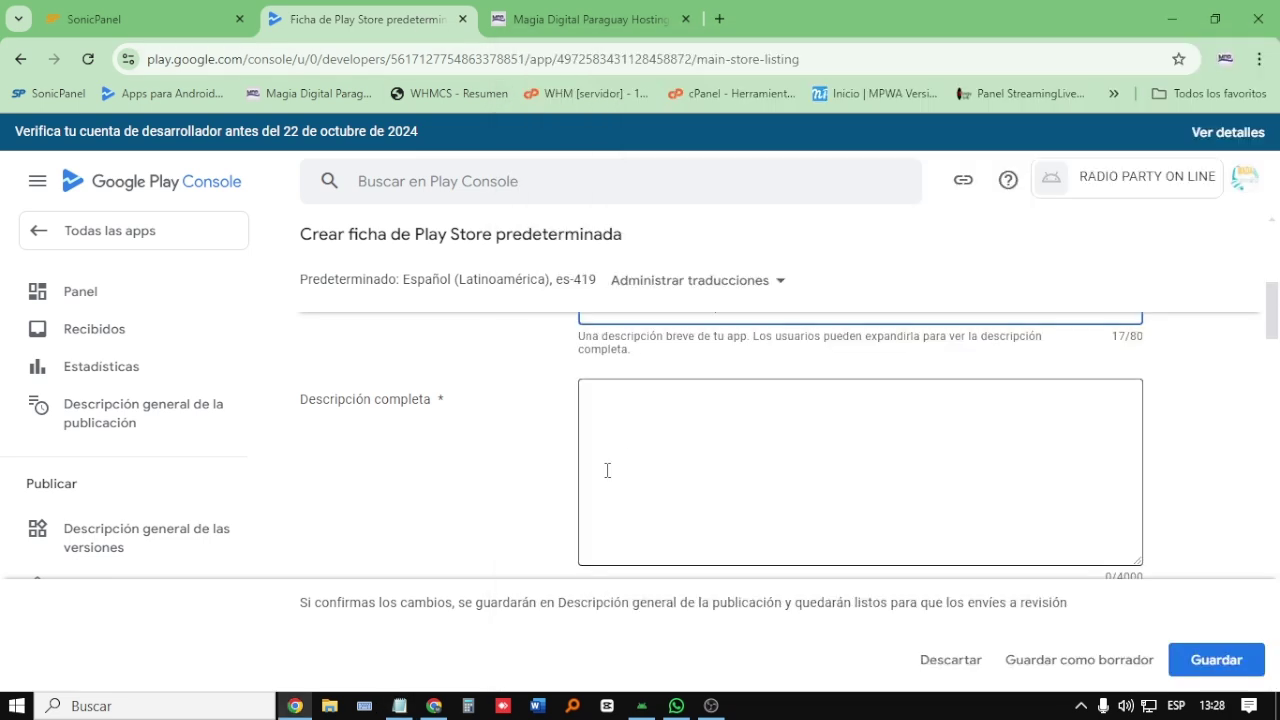
{"action": "left_click", "coordinate": [623, 440]}
{"action": "right_click", "coordinate": [622, 440]}
{"action": "left_click", "coordinate": [661, 236]}
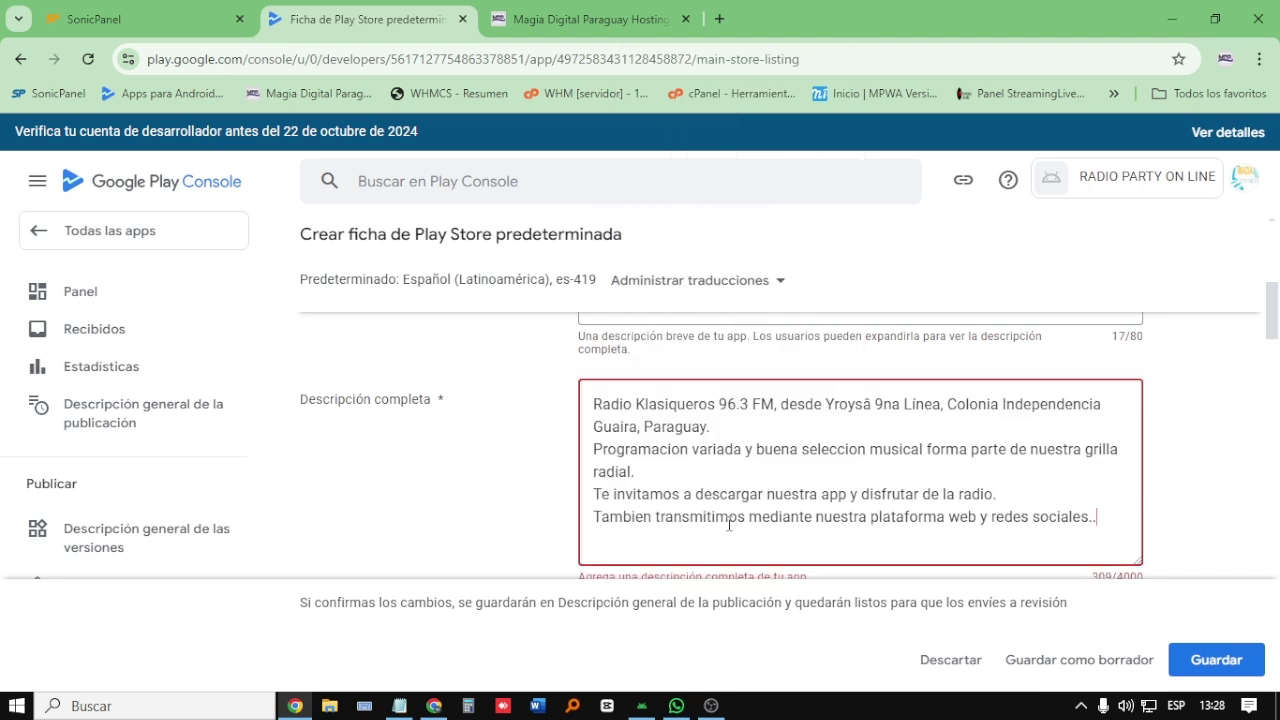
Step: Replace the station name at the start of the full description with "Radio Party"
{"action": "scroll", "coordinate": [763, 488], "scroll_direction": "up", "scroll_amount": 1}
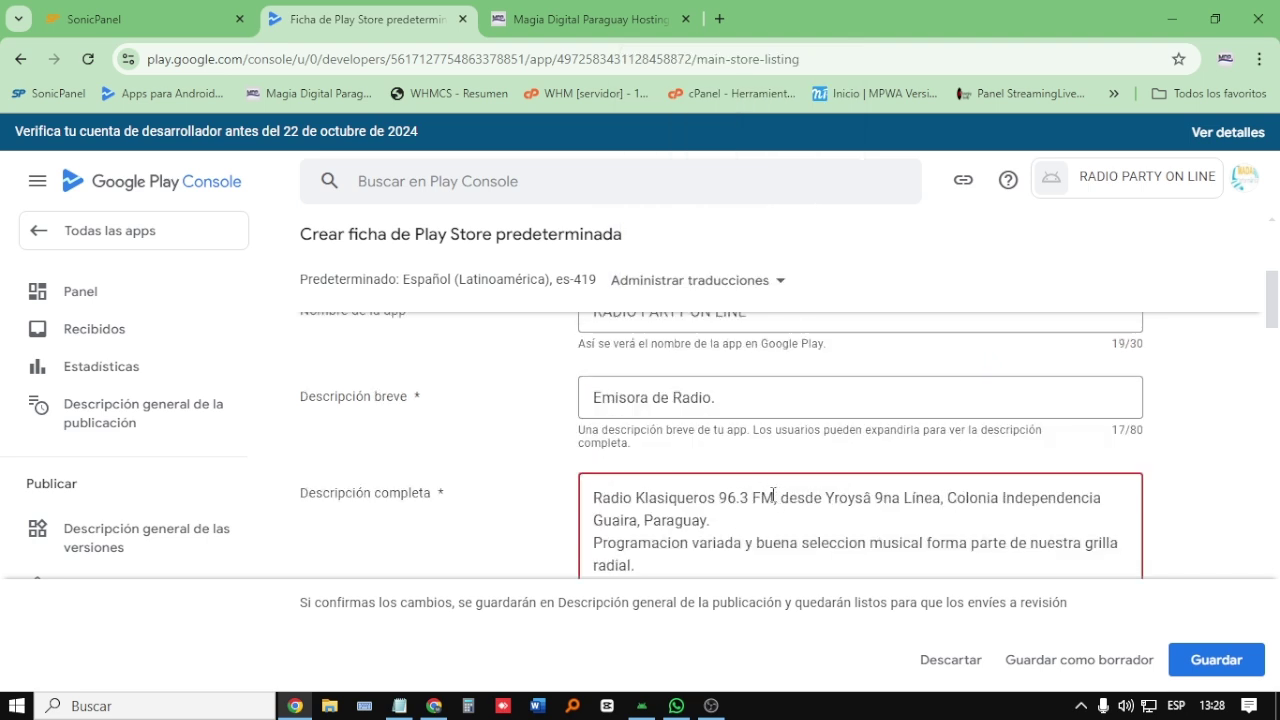
{"action": "left_click_drag", "start_coordinate": [774, 497], "coordinate": [593, 497]}
{"action": "scroll", "coordinate": [678, 516], "scroll_direction": "up", "scroll_amount": 1}
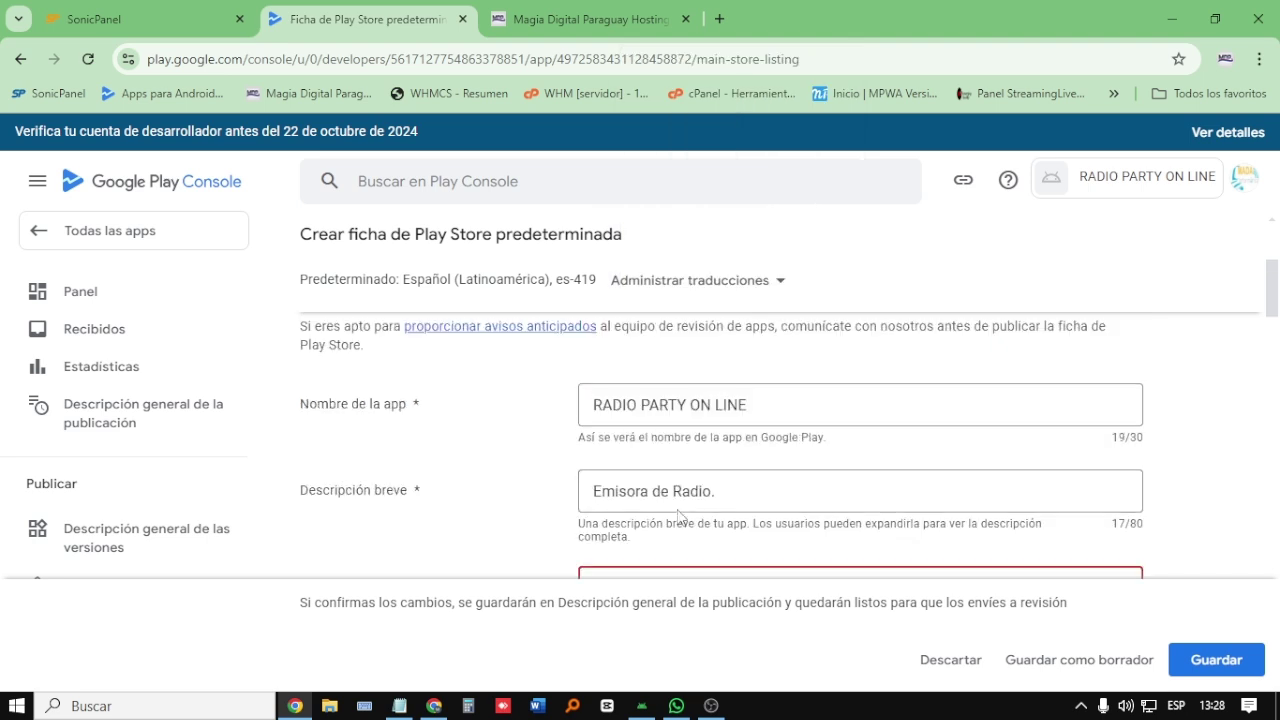
{"action": "scroll", "coordinate": [678, 516], "scroll_direction": "down", "scroll_amount": 1}
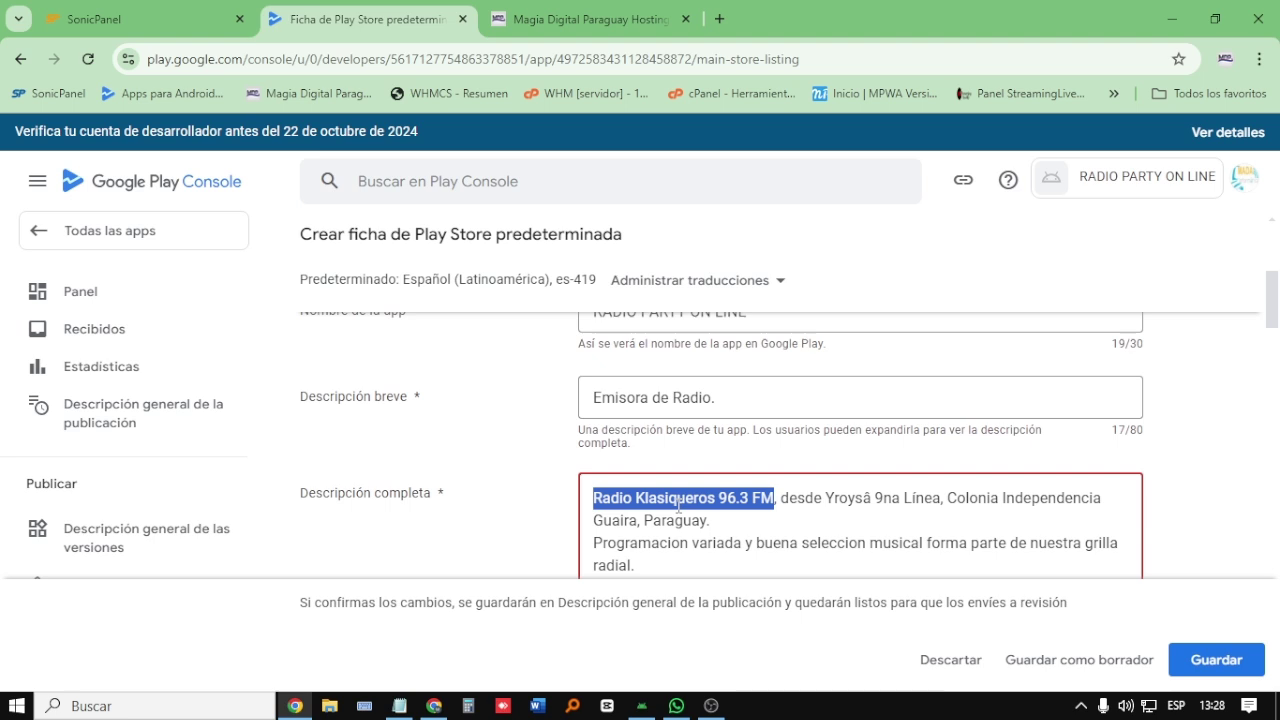
{"action": "type", "text": "R"}
{"action": "type", "text": "adio "}
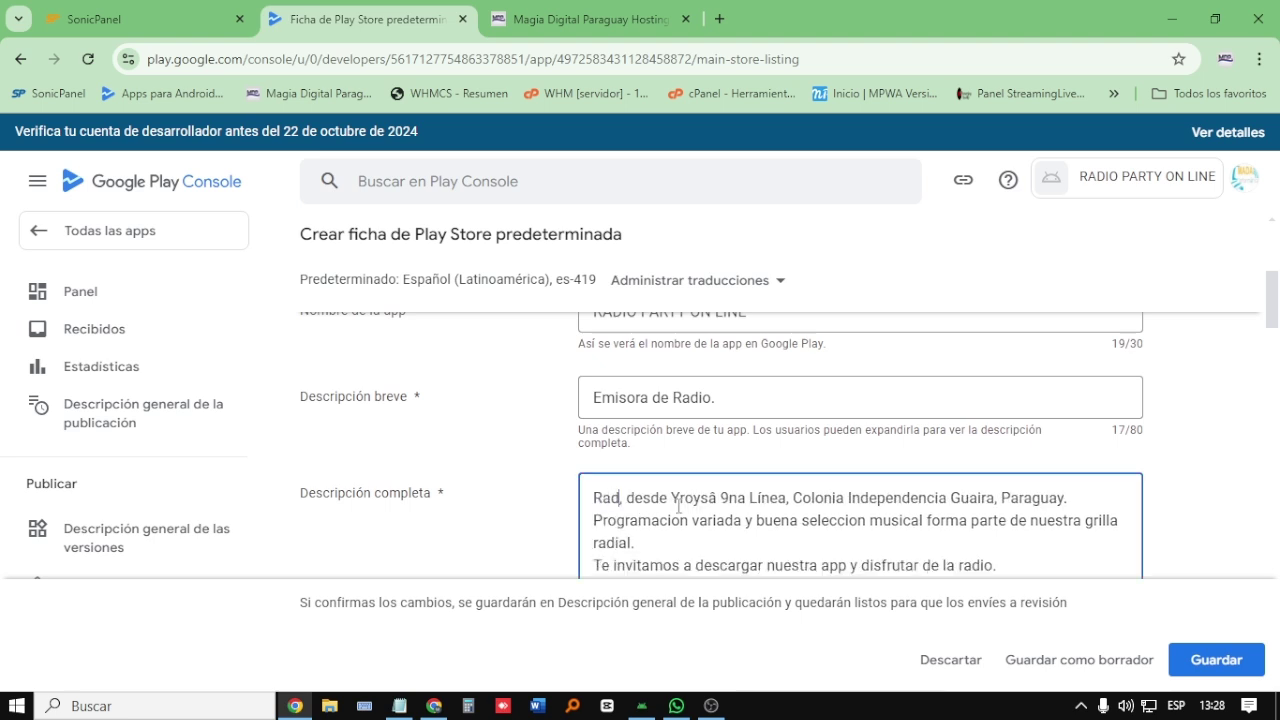
{"action": "type", "text": "Part"}
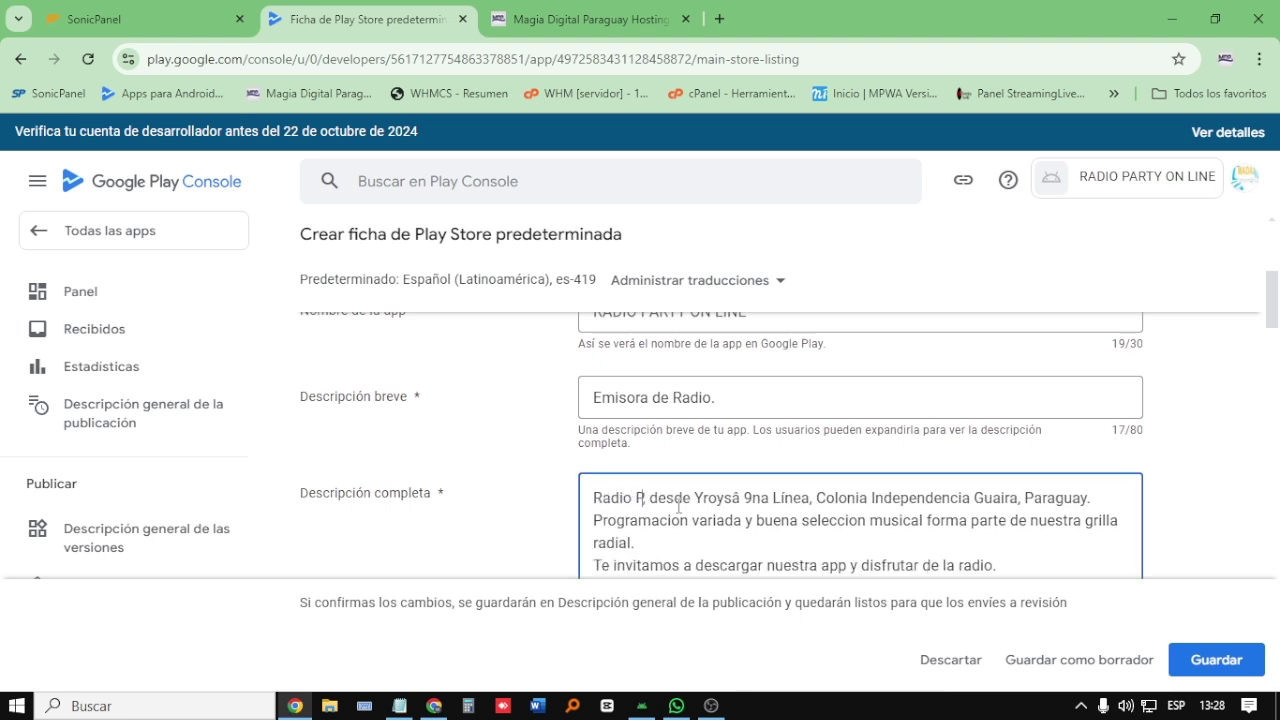
{"action": "type", "text": "y"}
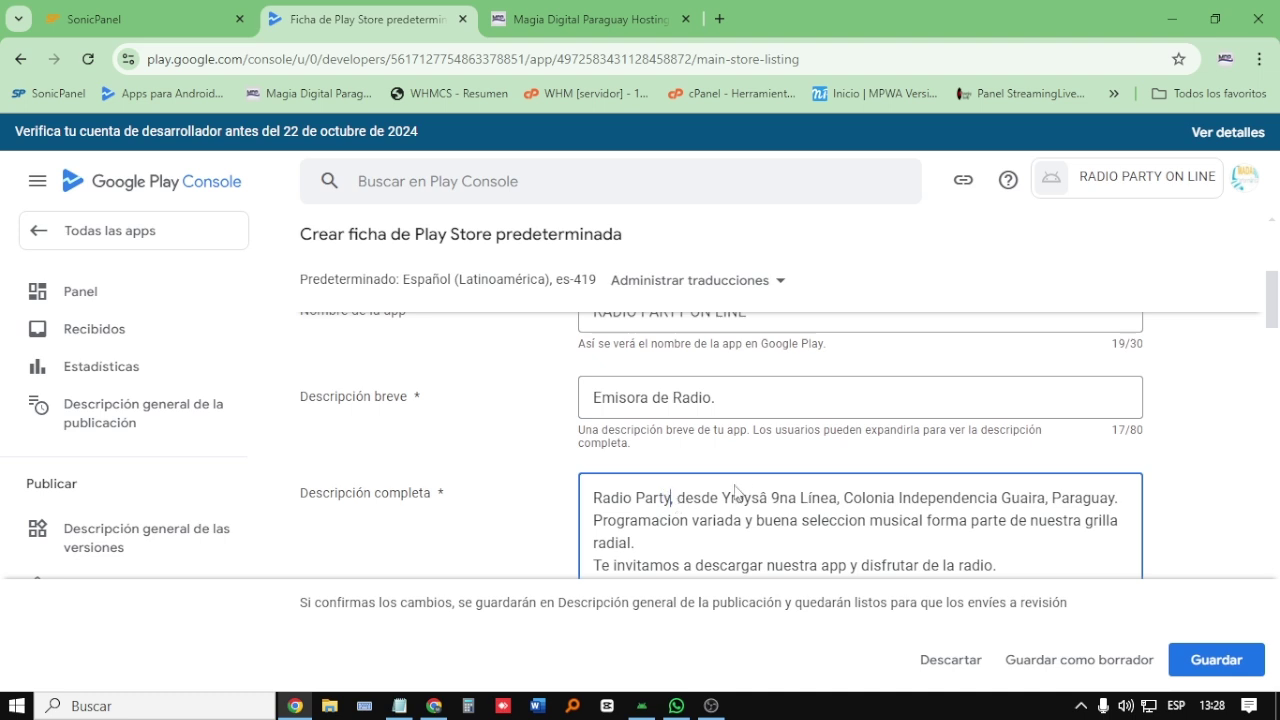
Step: Replace the location in the full description's first sentence with "Valencia España"
{"action": "left_click_drag", "start_coordinate": [725, 497], "coordinate": [1112, 490]}
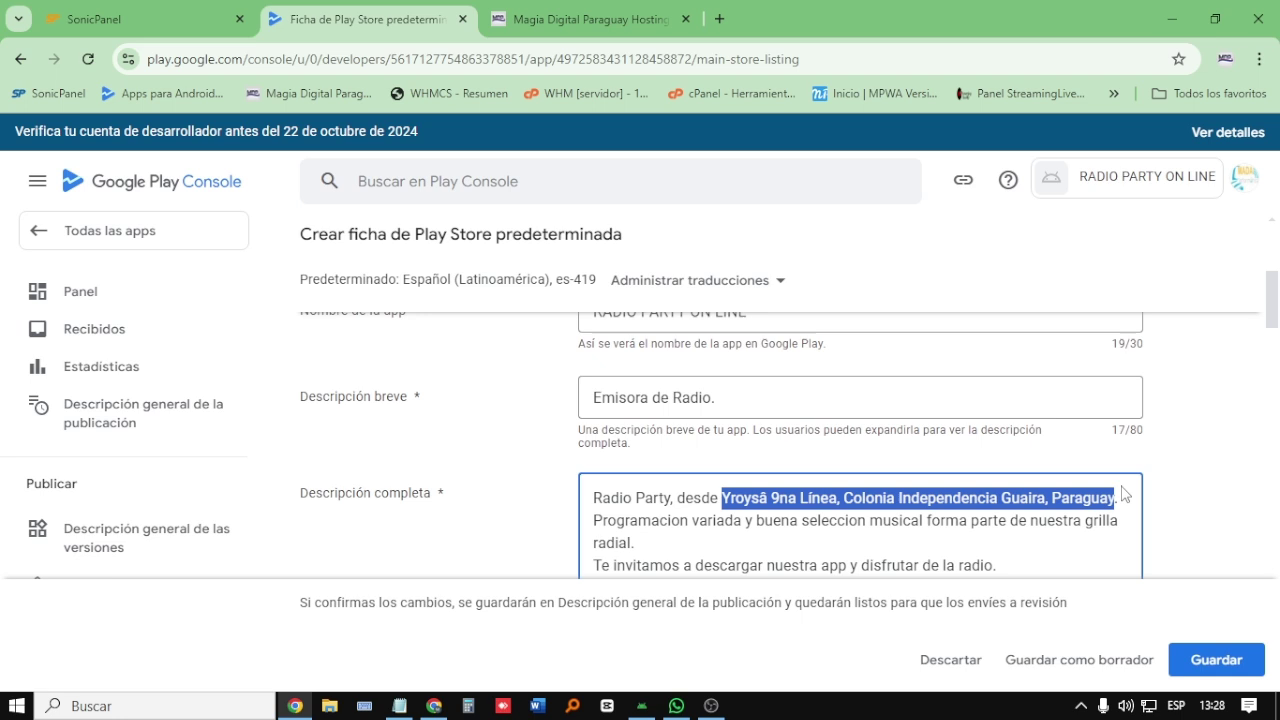
{"action": "key", "text": "BackSpace"}
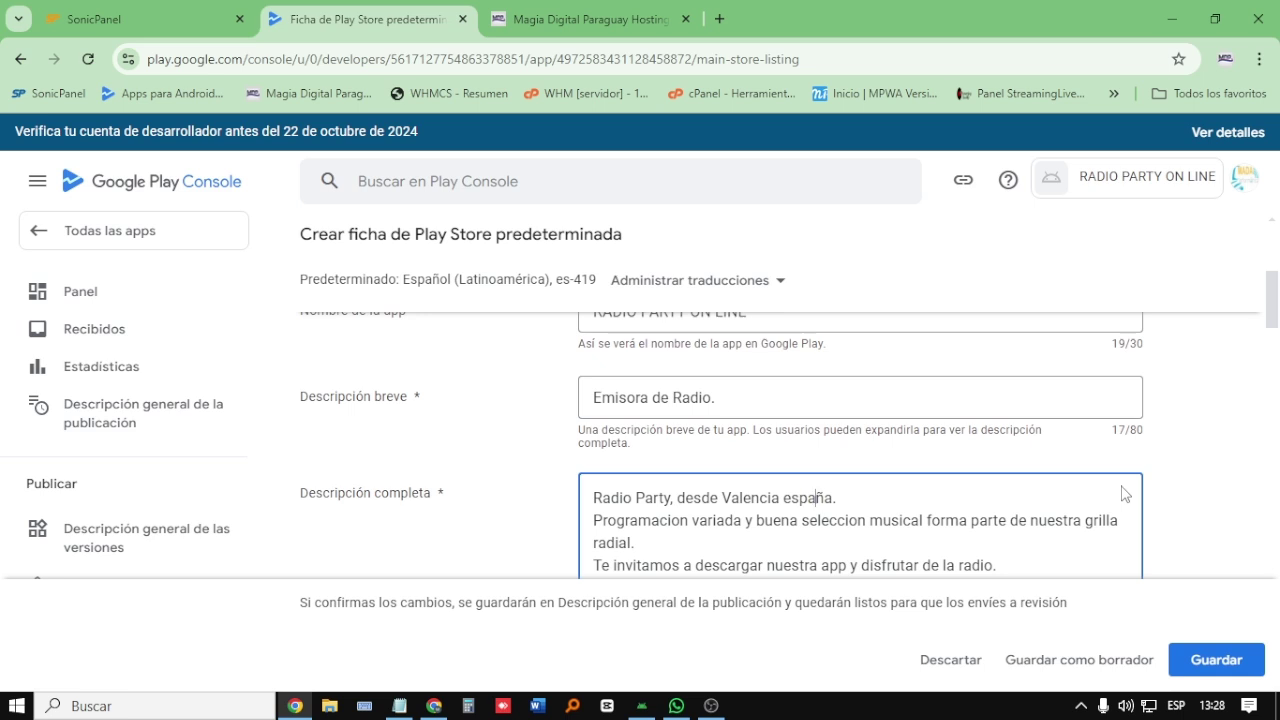
{"action": "key", "text": "BackSpace"}
{"action": "type", "text": "E"}
Step: Change the app name in the store listing to "Radio Party On Line." and review the full description
{"action": "scroll", "coordinate": [800, 360], "scroll_direction": "up", "scroll_amount": 1}
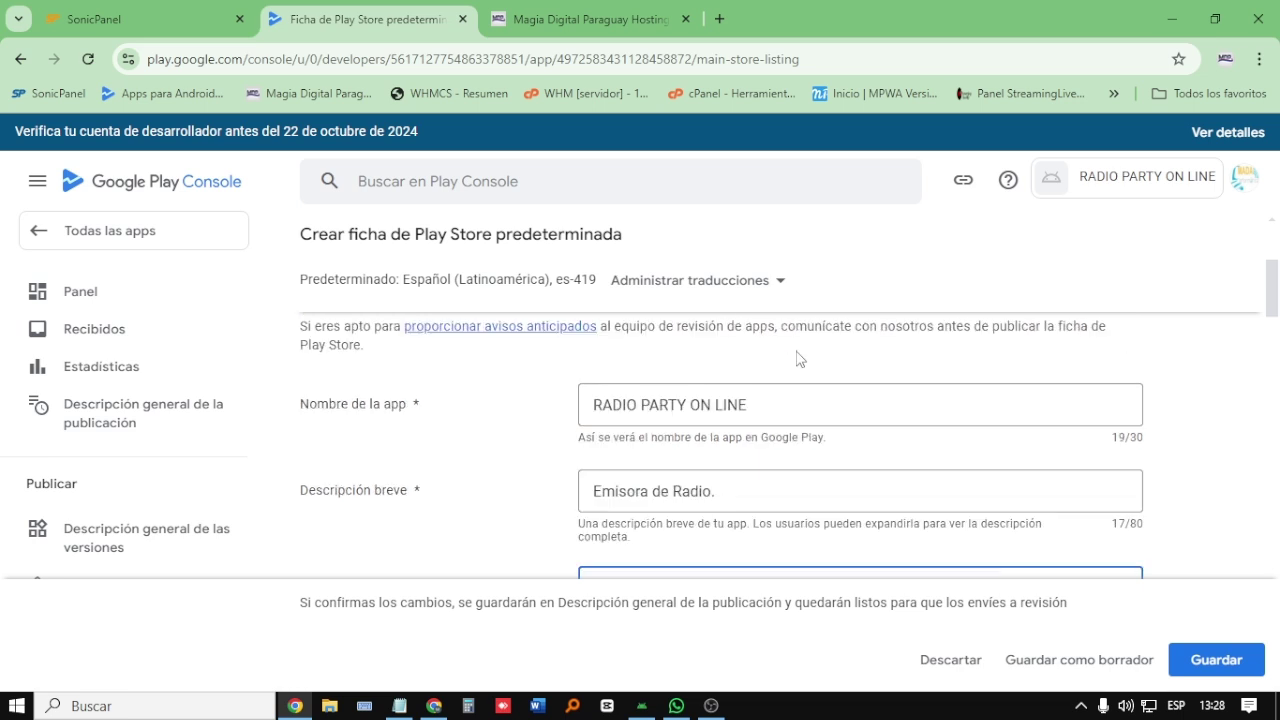
{"action": "left_click_drag", "start_coordinate": [770, 395], "coordinate": [540, 412]}
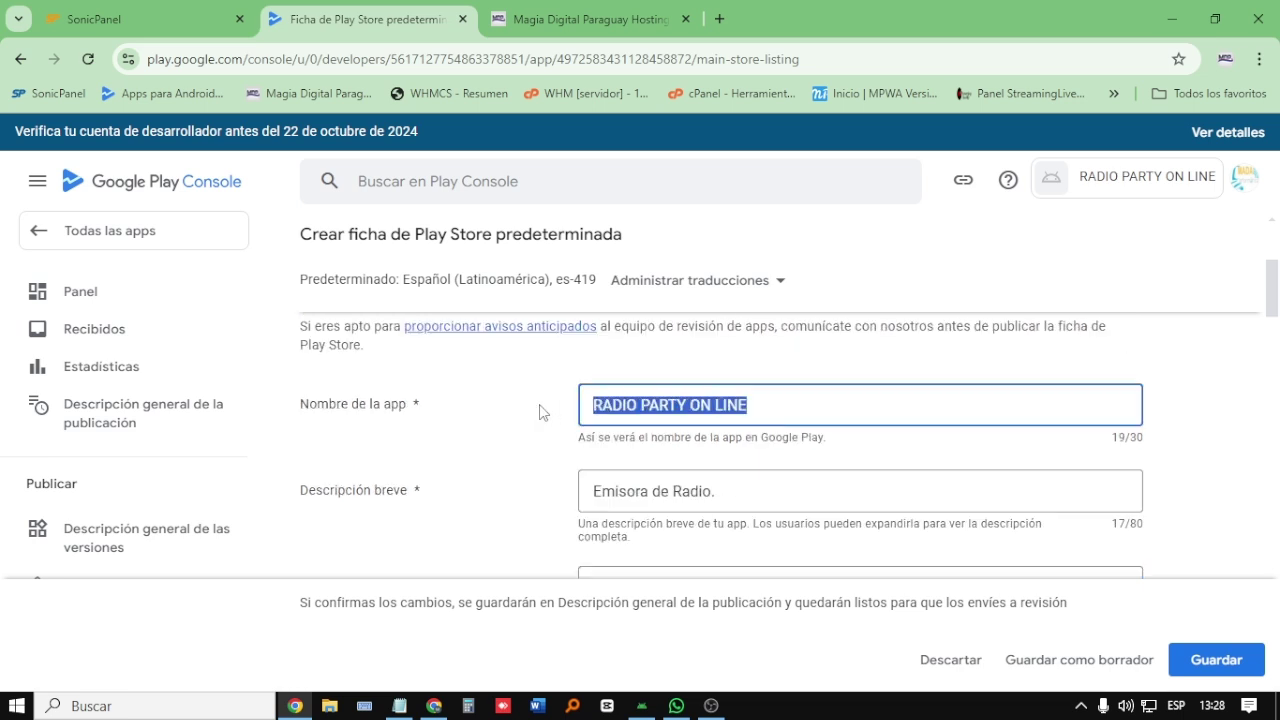
{"action": "type", "text": "Radio P"}
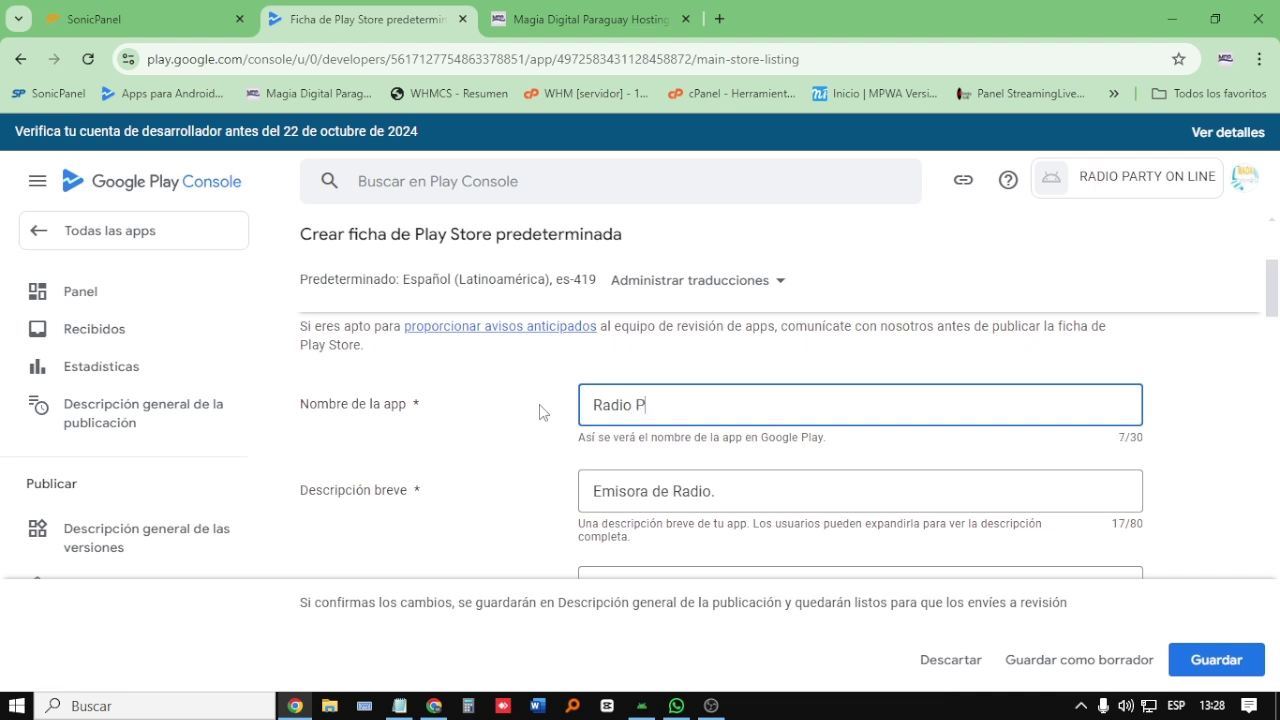
{"action": "type", "text": "arty On Line."}
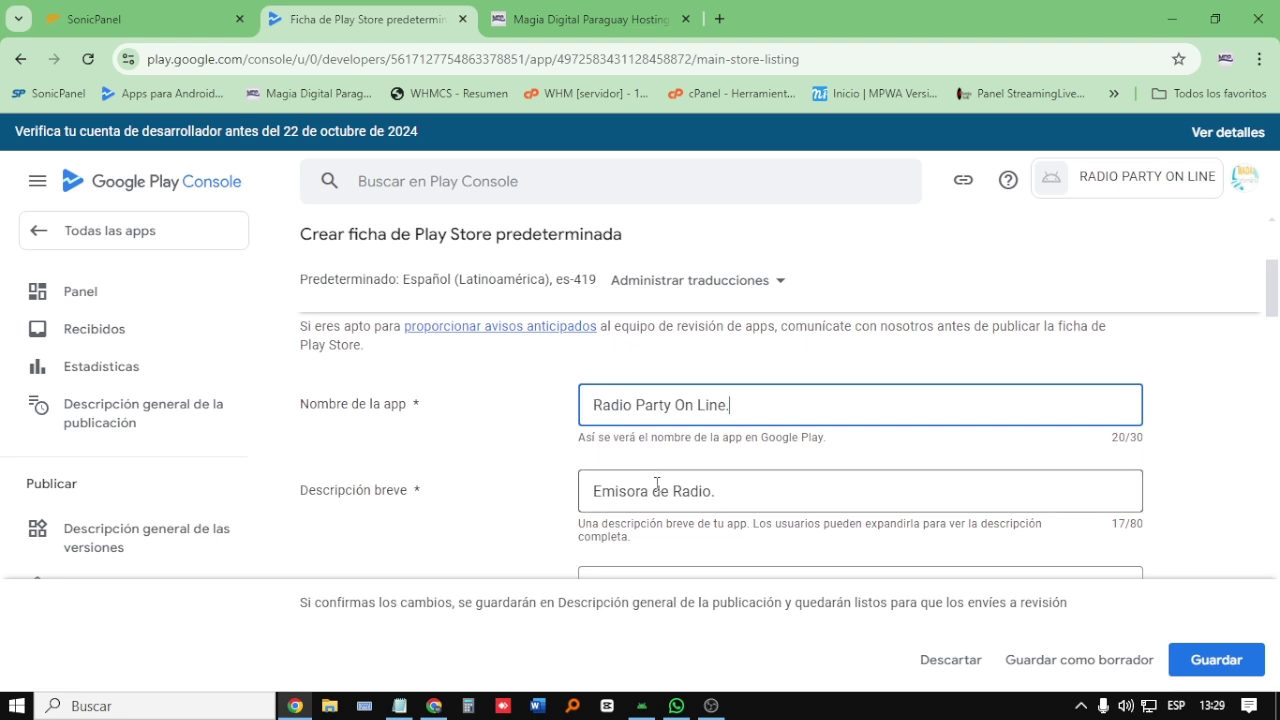
{"action": "scroll", "coordinate": [605, 488], "scroll_direction": "down", "scroll_amount": 4}
{"action": "scroll", "coordinate": [710, 352], "scroll_direction": "up", "scroll_amount": 1}
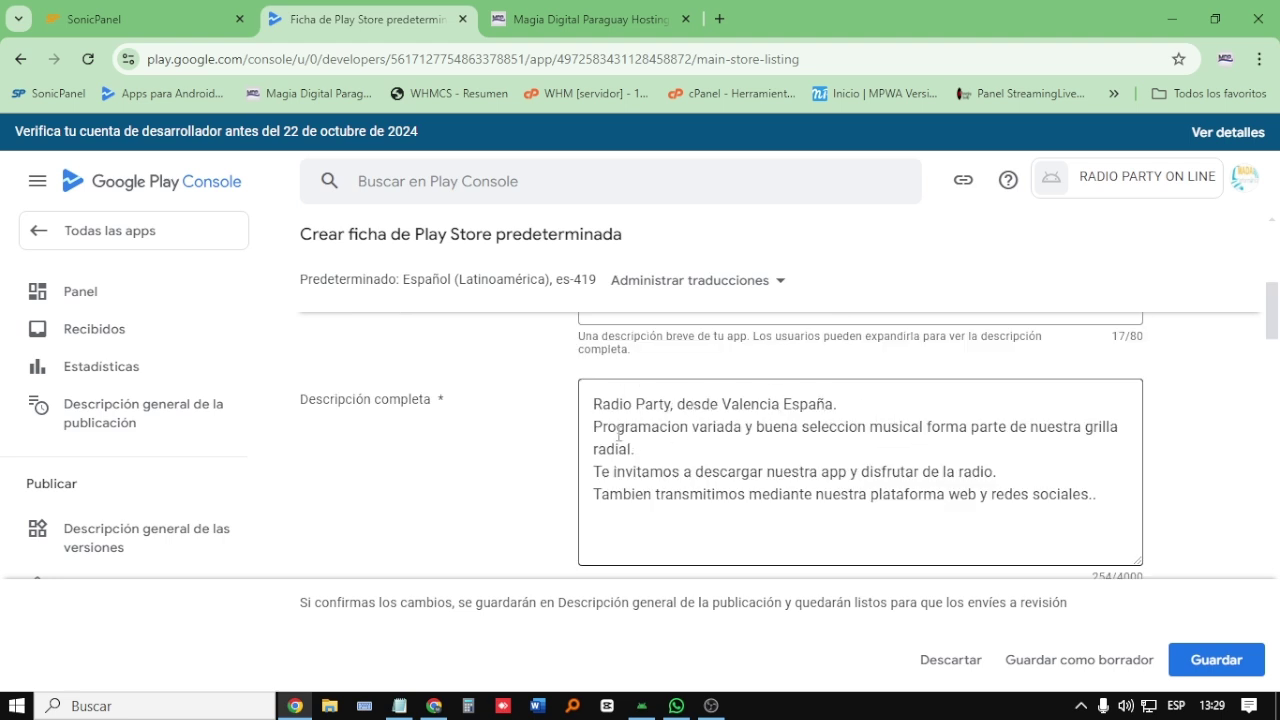
Step: Delete the extra period at the end of the full description's last sentence
{"action": "left_click_drag", "start_coordinate": [595, 425], "coordinate": [1109, 494]}
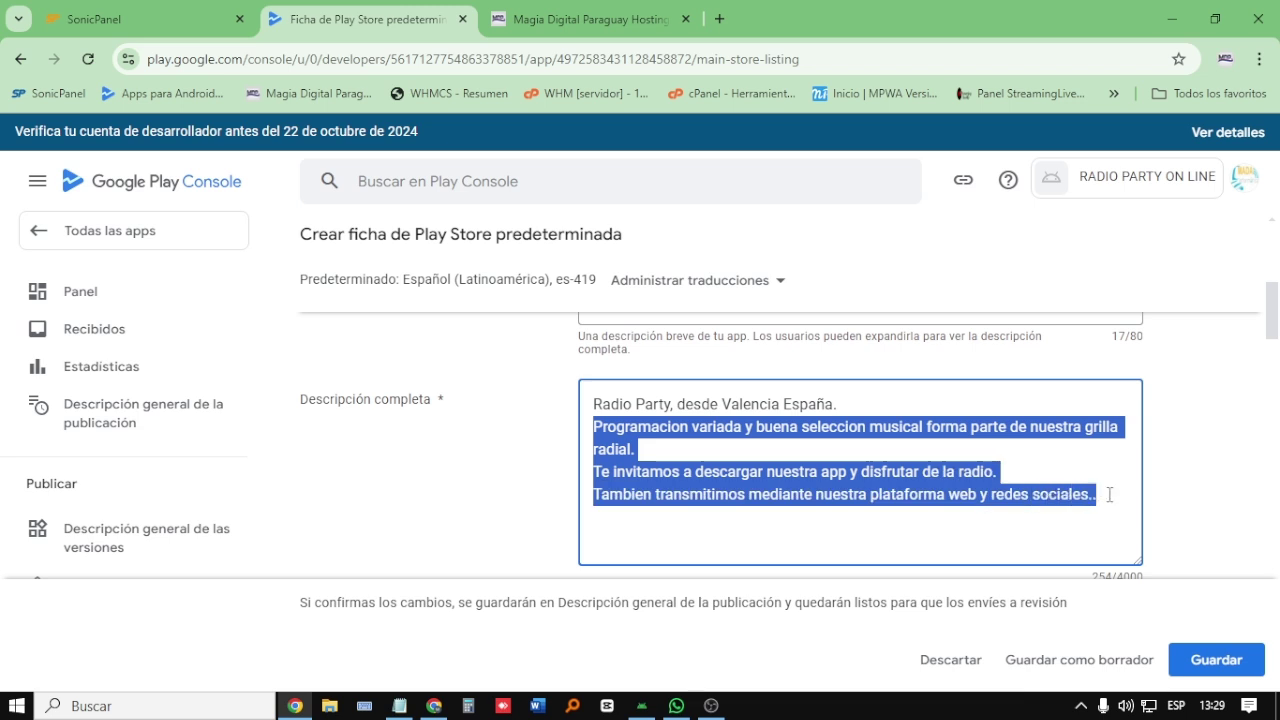
{"action": "left_click", "coordinate": [1105, 494]}
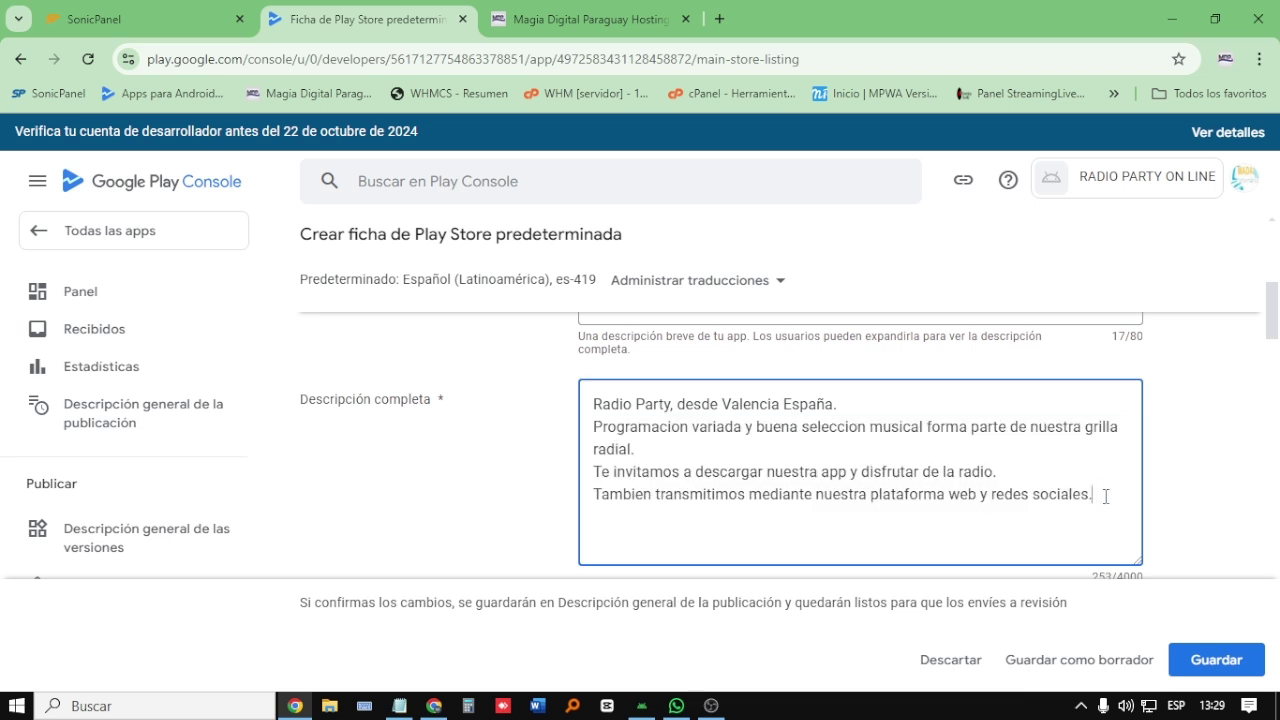
Step: Examine the file format and size requirements for the app icon, feature graphic, video and phone screenshots in the listing
{"action": "scroll", "coordinate": [1106, 496], "scroll_direction": "down", "scroll_amount": 5}
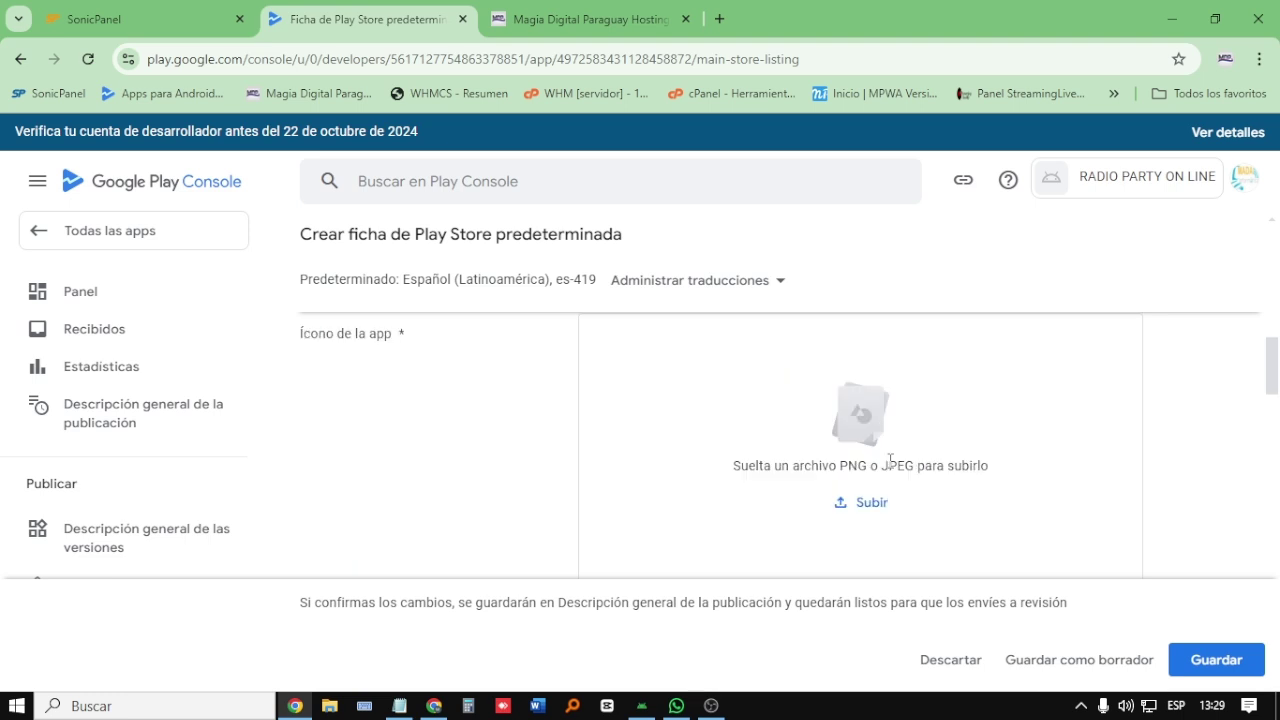
{"action": "scroll", "coordinate": [652, 509], "scroll_direction": "up", "scroll_amount": 1}
{"action": "scroll", "coordinate": [663, 509], "scroll_direction": "down", "scroll_amount": 3}
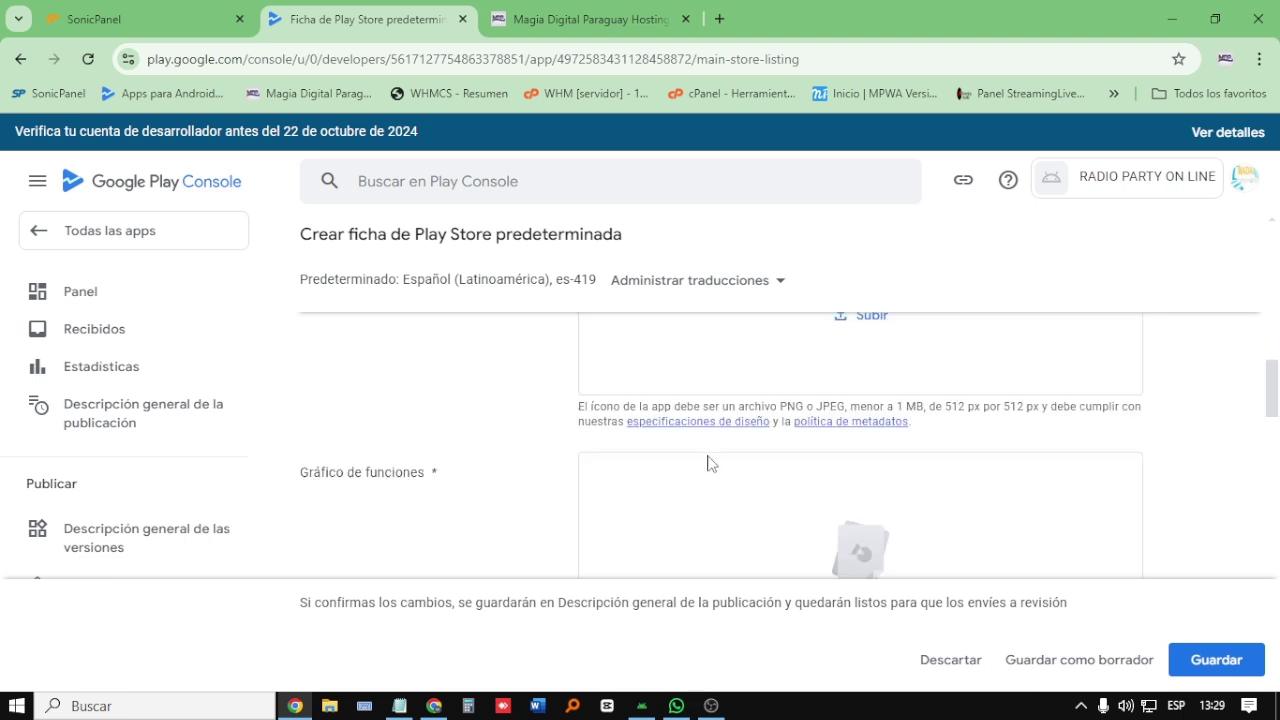
{"action": "left_click_drag", "start_coordinate": [941, 401], "coordinate": [1026, 406]}
{"action": "scroll", "coordinate": [1006, 417], "scroll_direction": "down", "scroll_amount": 3}
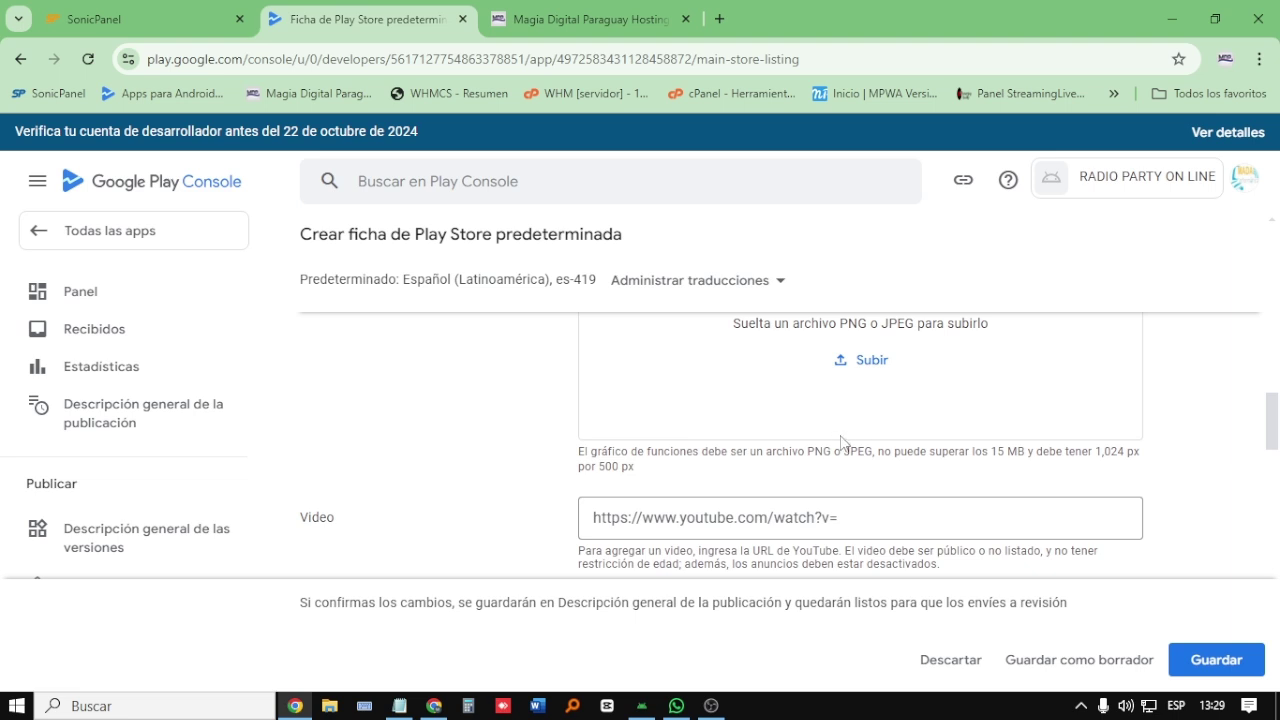
{"action": "scroll", "coordinate": [848, 445], "scroll_direction": "up", "scroll_amount": 2}
{"action": "scroll", "coordinate": [847, 435], "scroll_direction": "down", "scroll_amount": 1}
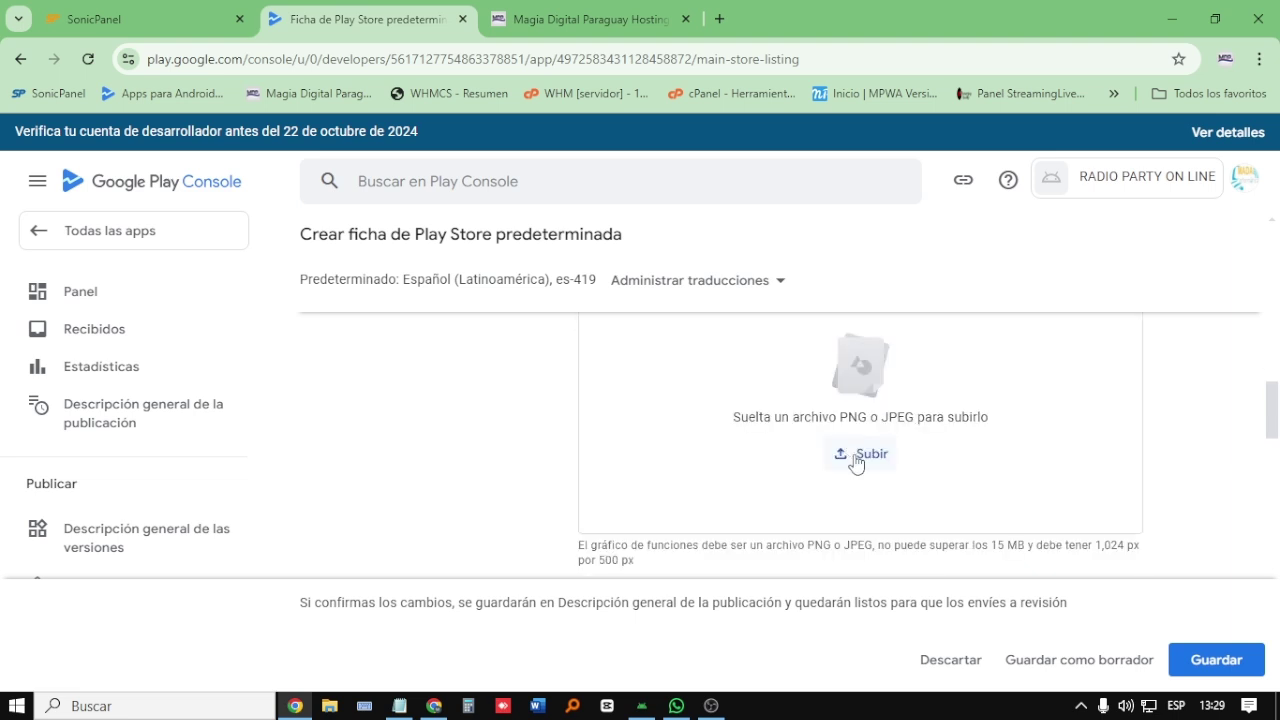
{"action": "scroll", "coordinate": [920, 497], "scroll_direction": "up", "scroll_amount": 2}
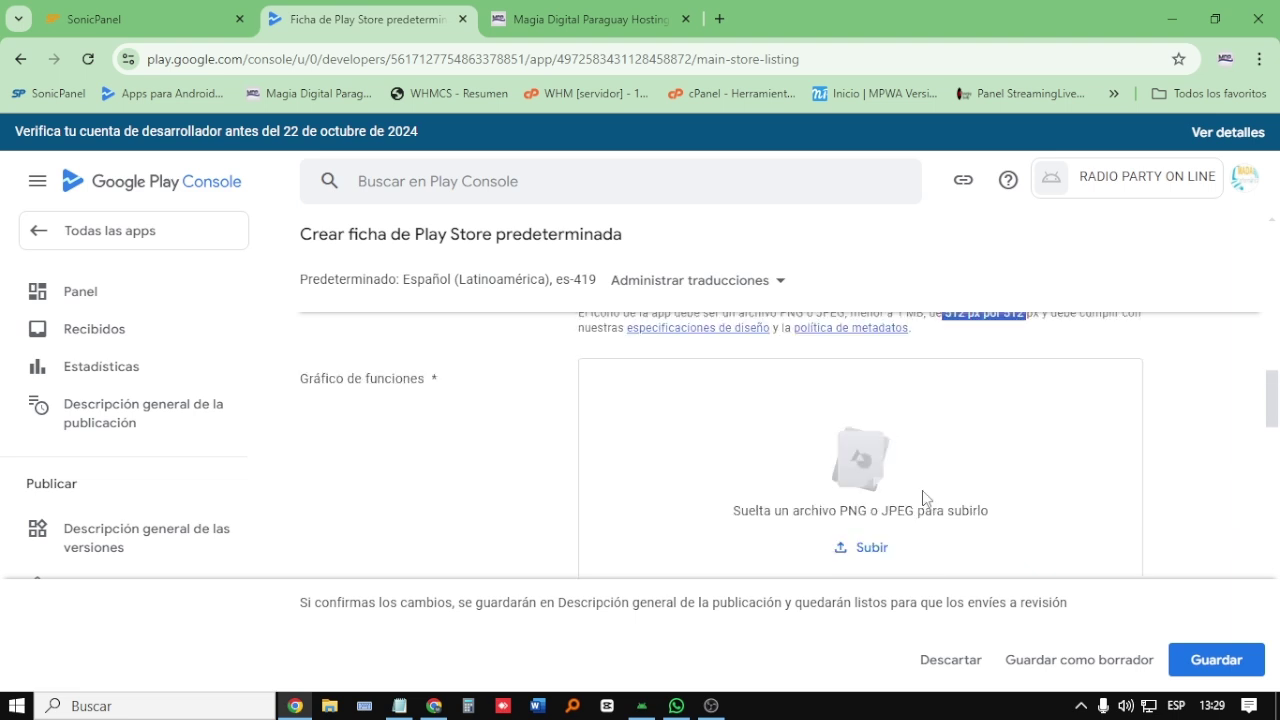
{"action": "scroll", "coordinate": [889, 500], "scroll_direction": "down", "scroll_amount": 1}
{"action": "scroll", "coordinate": [866, 506], "scroll_direction": "down", "scroll_amount": 4}
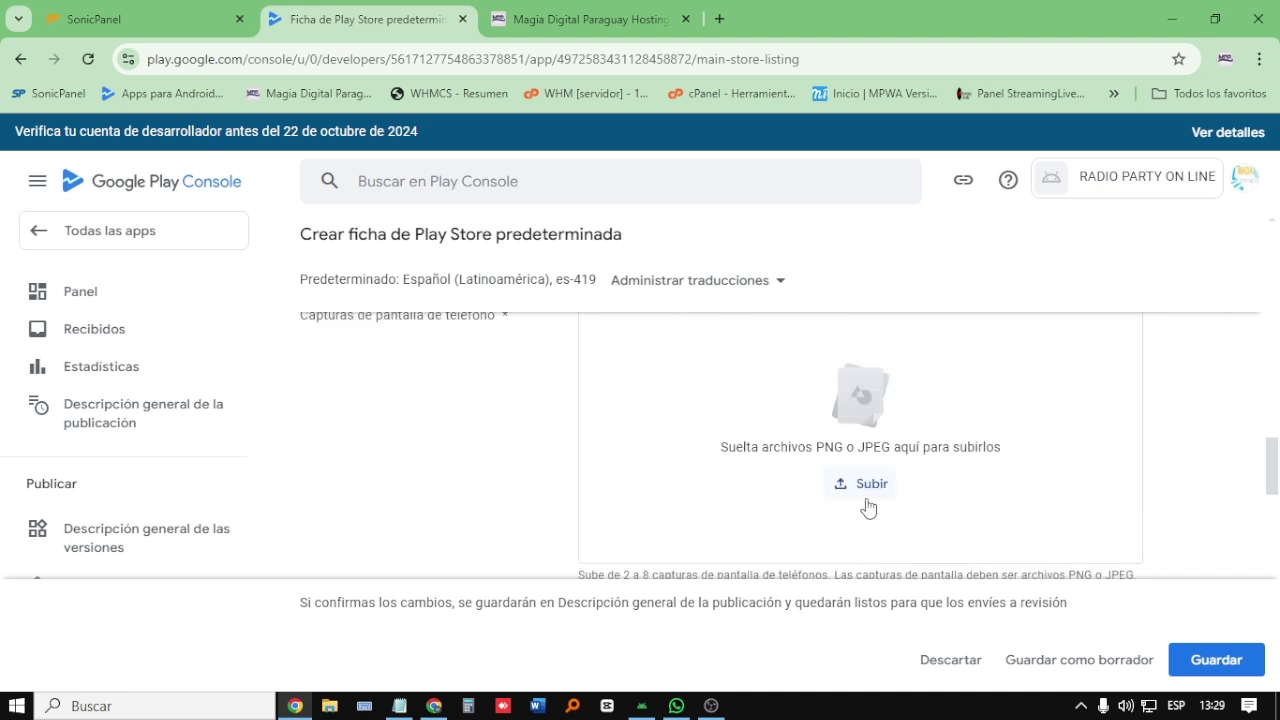
{"action": "scroll", "coordinate": [636, 455], "scroll_direction": "up", "scroll_amount": 1}
{"action": "scroll", "coordinate": [840, 560], "scroll_direction": "down", "scroll_amount": 1}
{"action": "scroll", "coordinate": [853, 481], "scroll_direction": "up", "scroll_amount": 1}
{"action": "scroll", "coordinate": [853, 481], "scroll_direction": "down", "scroll_amount": 1}
{"action": "scroll", "coordinate": [853, 481], "scroll_direction": "up", "scroll_amount": 5}
{"action": "scroll", "coordinate": [853, 479], "scroll_direction": "up", "scroll_amount": 10}
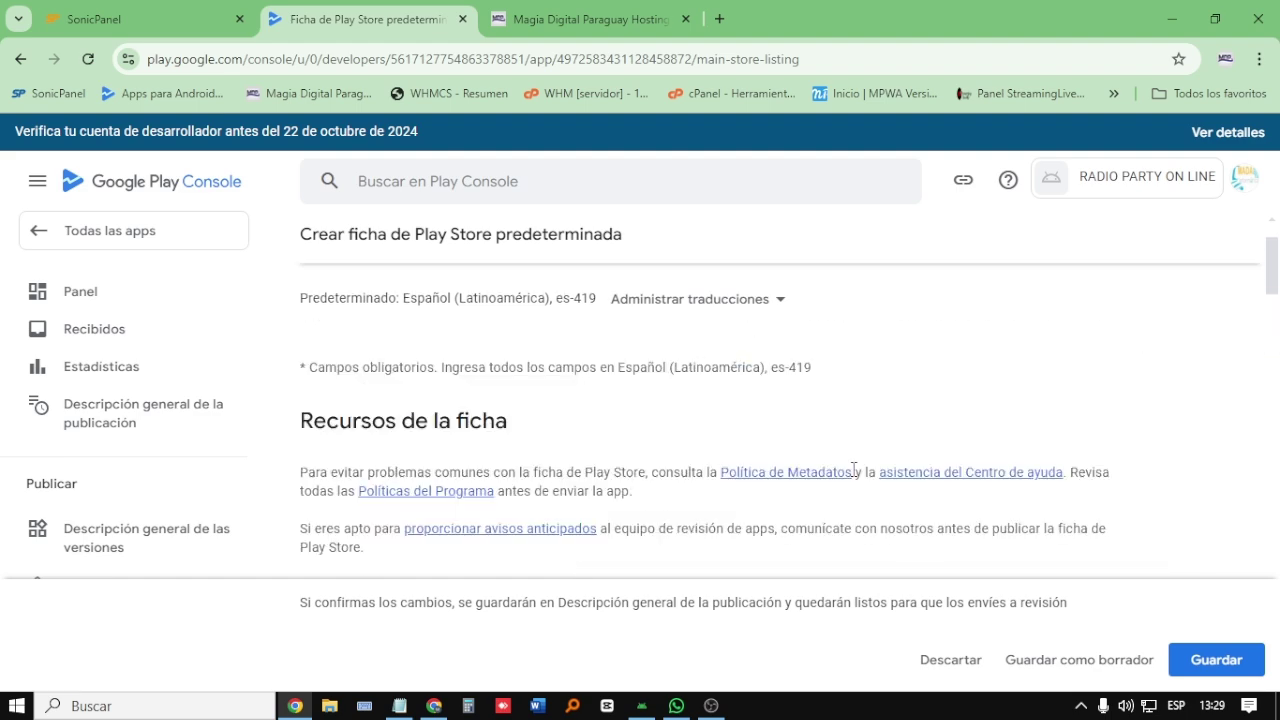
Step: Upload Radio Party.jpg from the APLICACIONES folder as the app icon
{"action": "scroll", "coordinate": [815, 465], "scroll_direction": "down", "scroll_amount": 5}
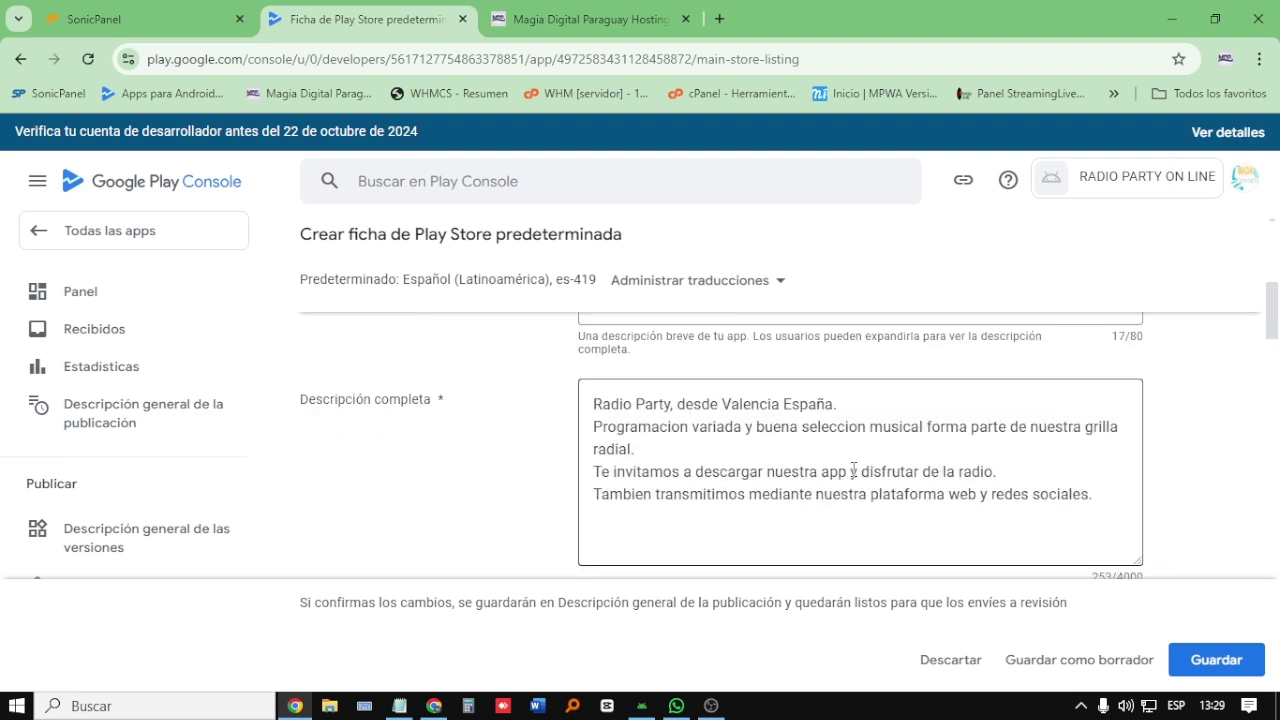
{"action": "scroll", "coordinate": [815, 470], "scroll_direction": "down", "scroll_amount": 2}
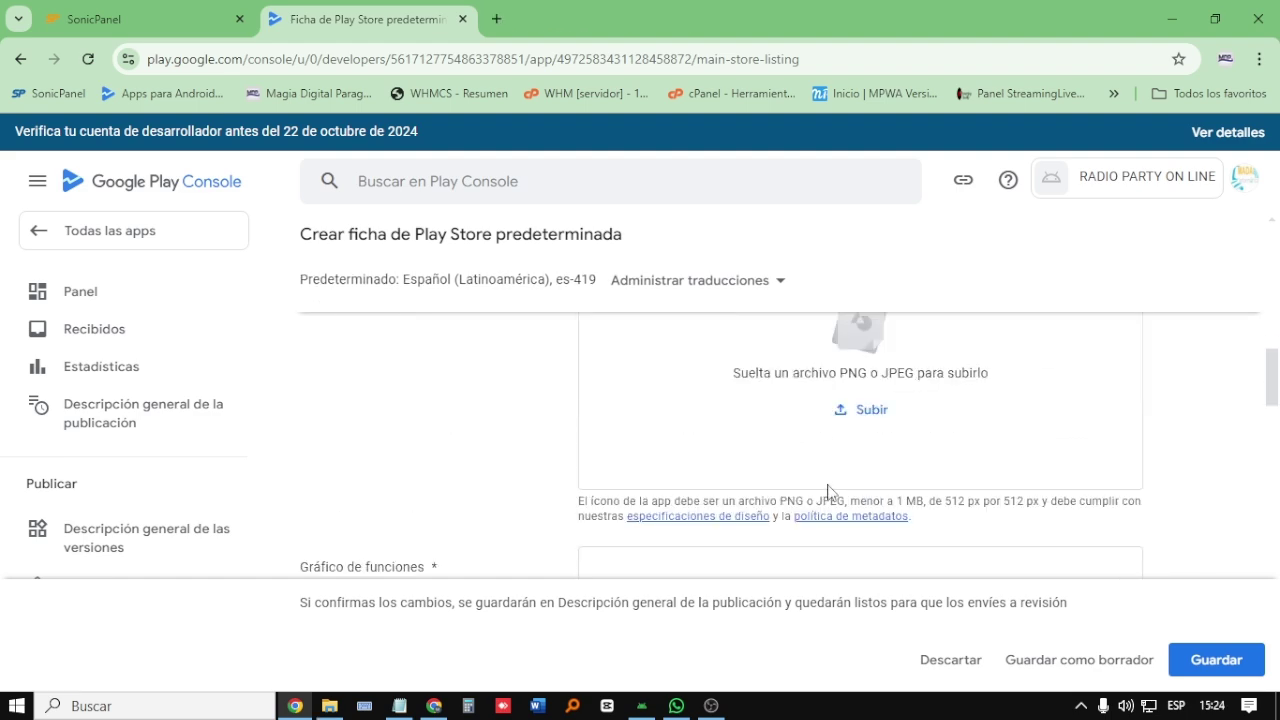
{"action": "left_click", "coordinate": [851, 418]}
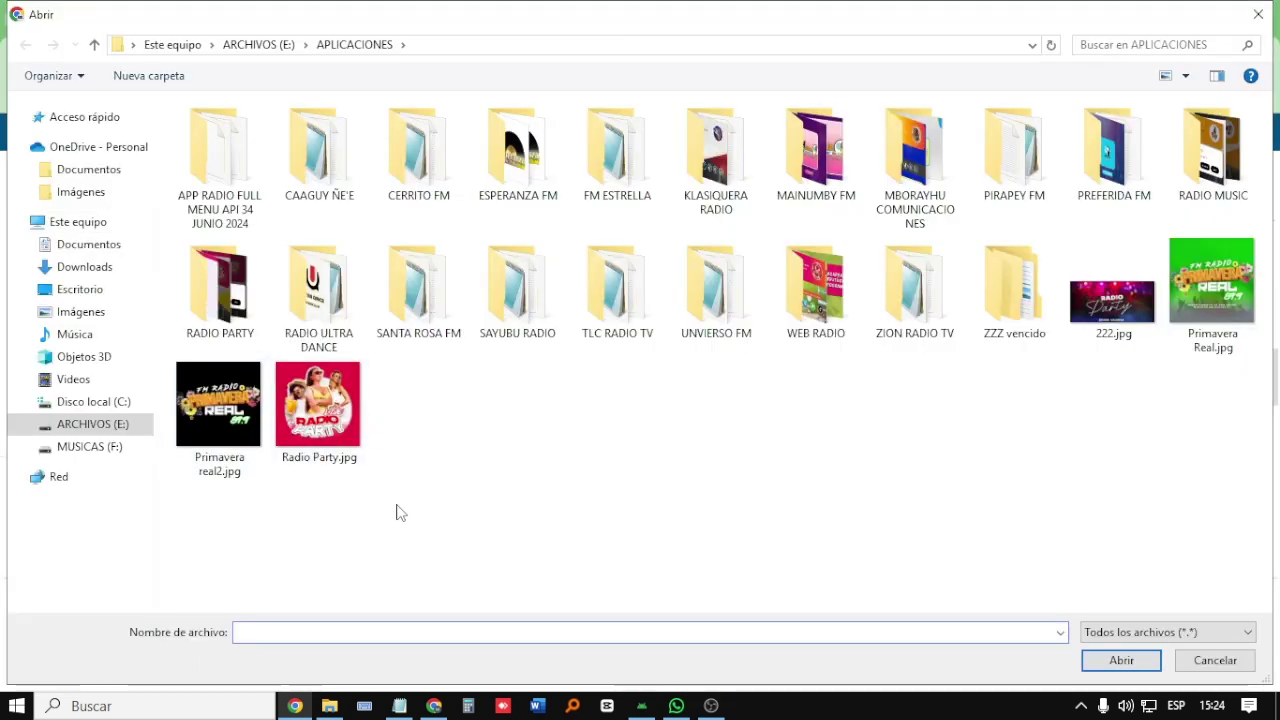
{"action": "left_click", "coordinate": [327, 437]}
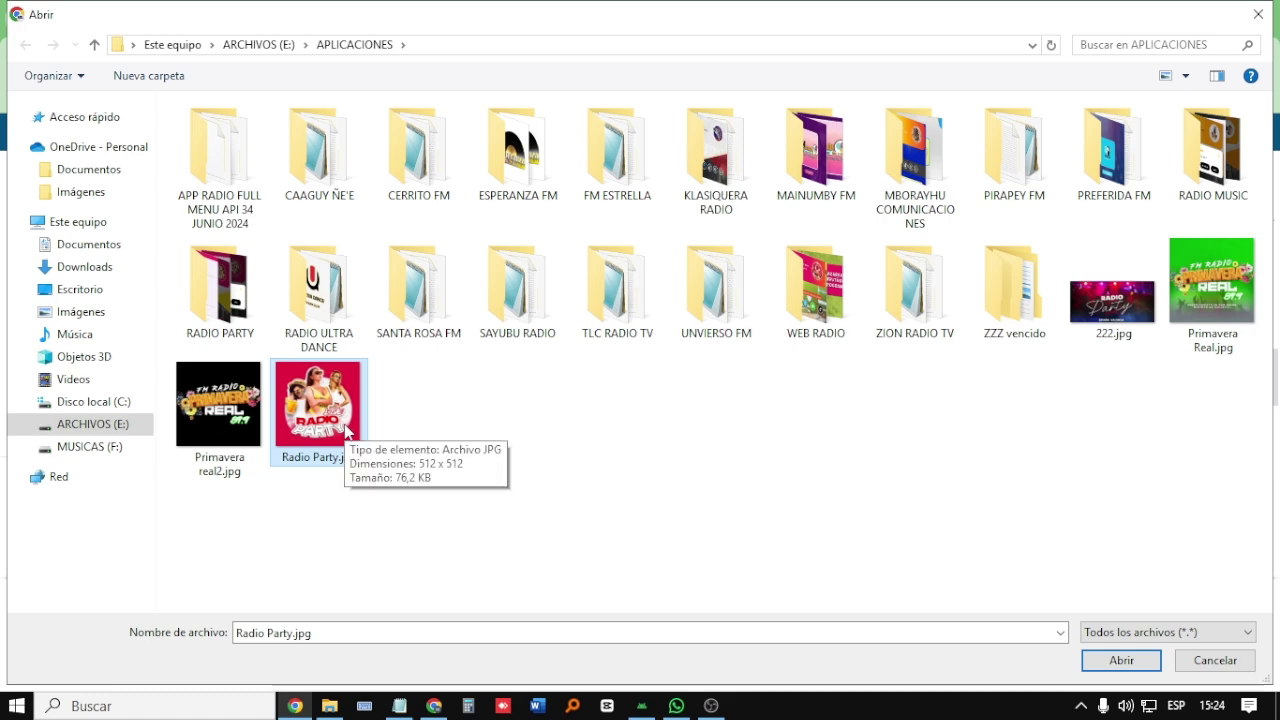
{"action": "left_click", "coordinate": [1105, 664]}
{"action": "scroll", "coordinate": [848, 443], "scroll_direction": "up", "scroll_amount": 3}
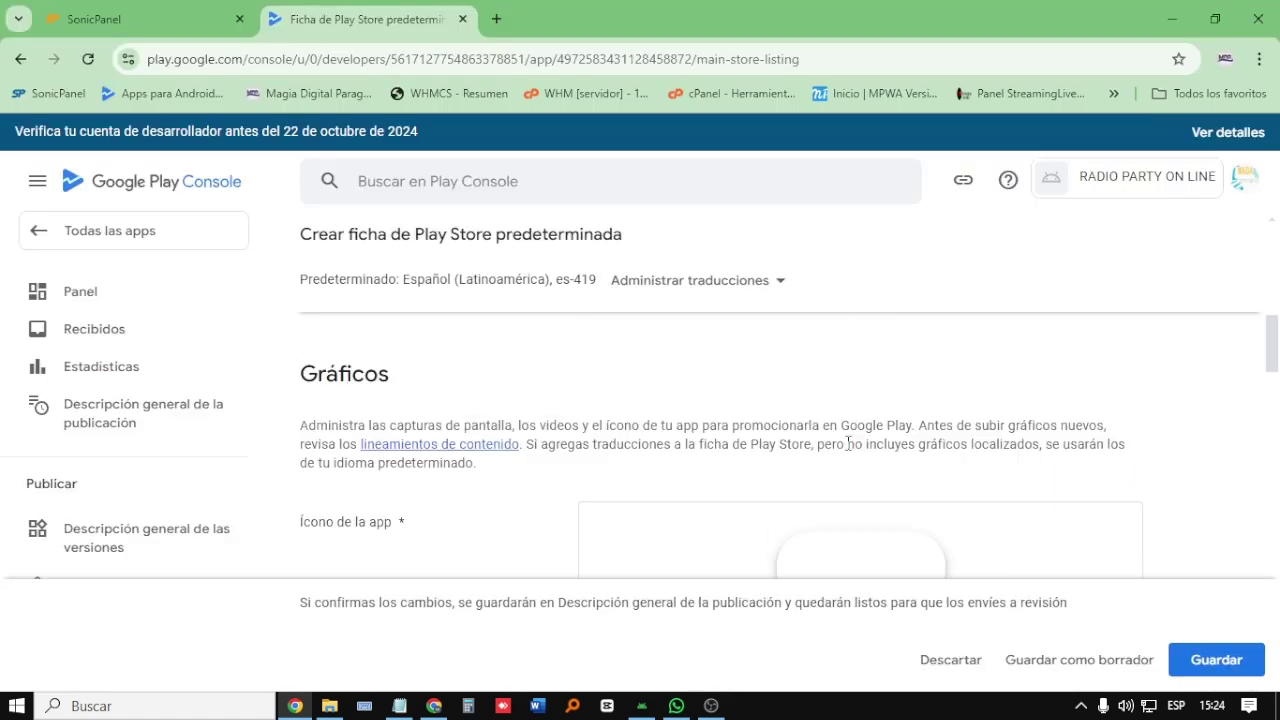
{"action": "scroll", "coordinate": [848, 443], "scroll_direction": "down", "scroll_amount": 2}
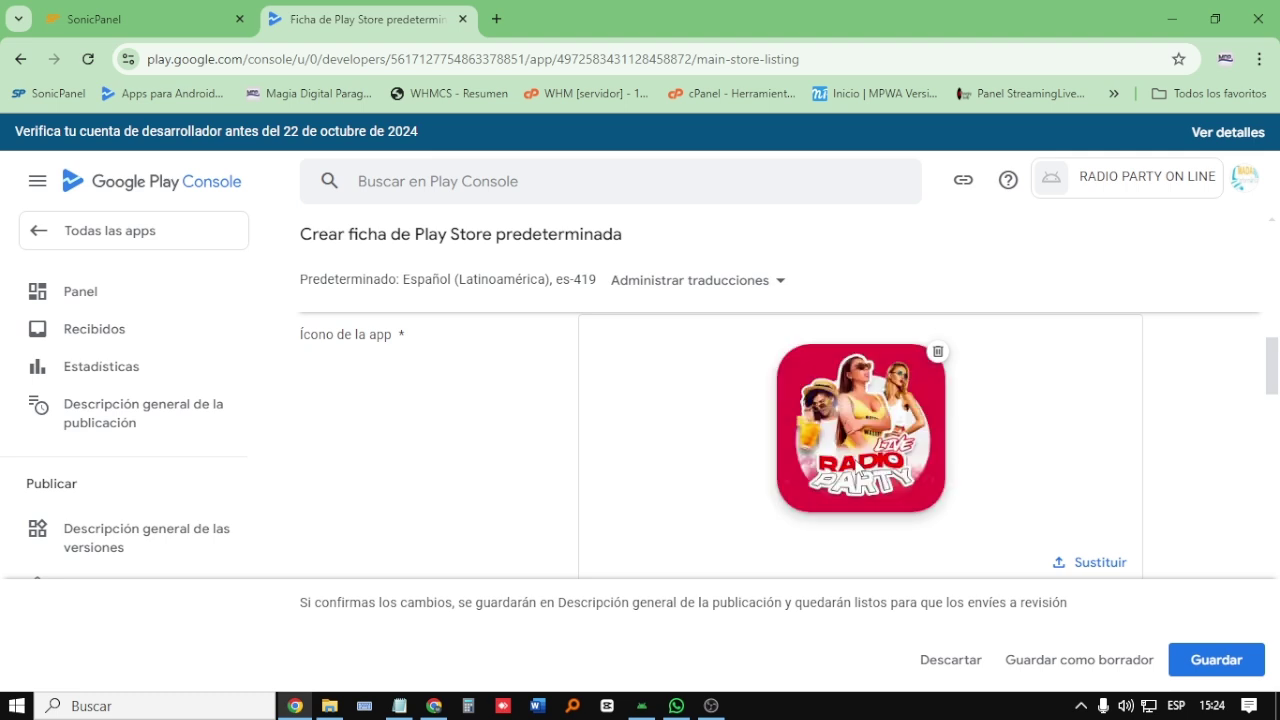
Step: Upload "portada playstore app.jpg" from the RADIO PARTY folder as the feature graphic
{"action": "scroll", "coordinate": [862, 468], "scroll_direction": "down", "scroll_amount": 5}
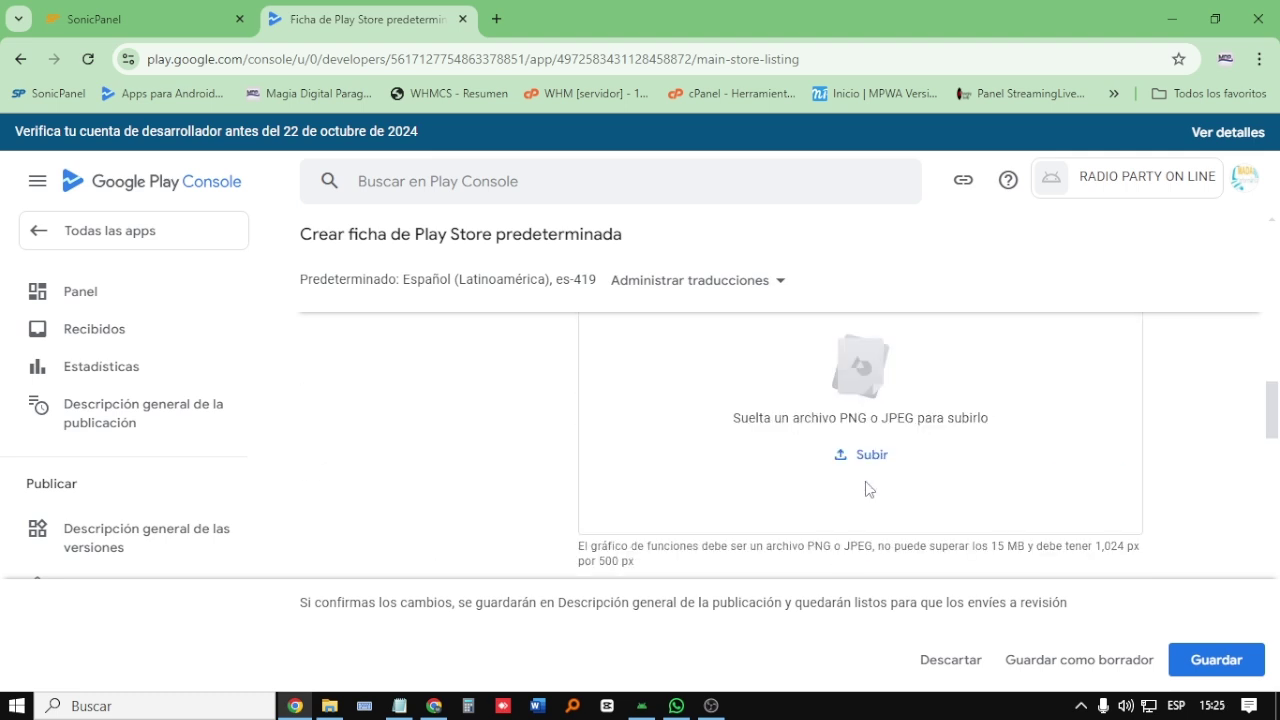
{"action": "scroll", "coordinate": [866, 467], "scroll_direction": "up", "scroll_amount": 2}
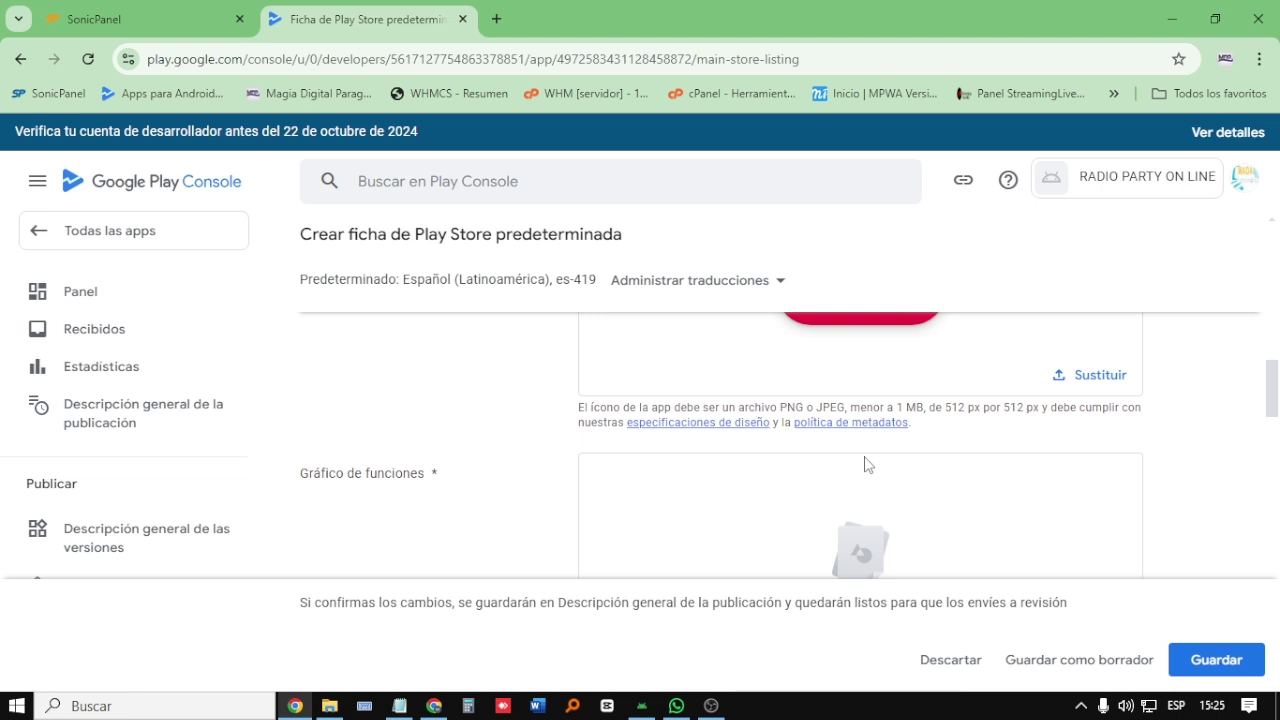
{"action": "scroll", "coordinate": [866, 465], "scroll_direction": "down", "scroll_amount": 1}
{"action": "left_click", "coordinate": [850, 548]}
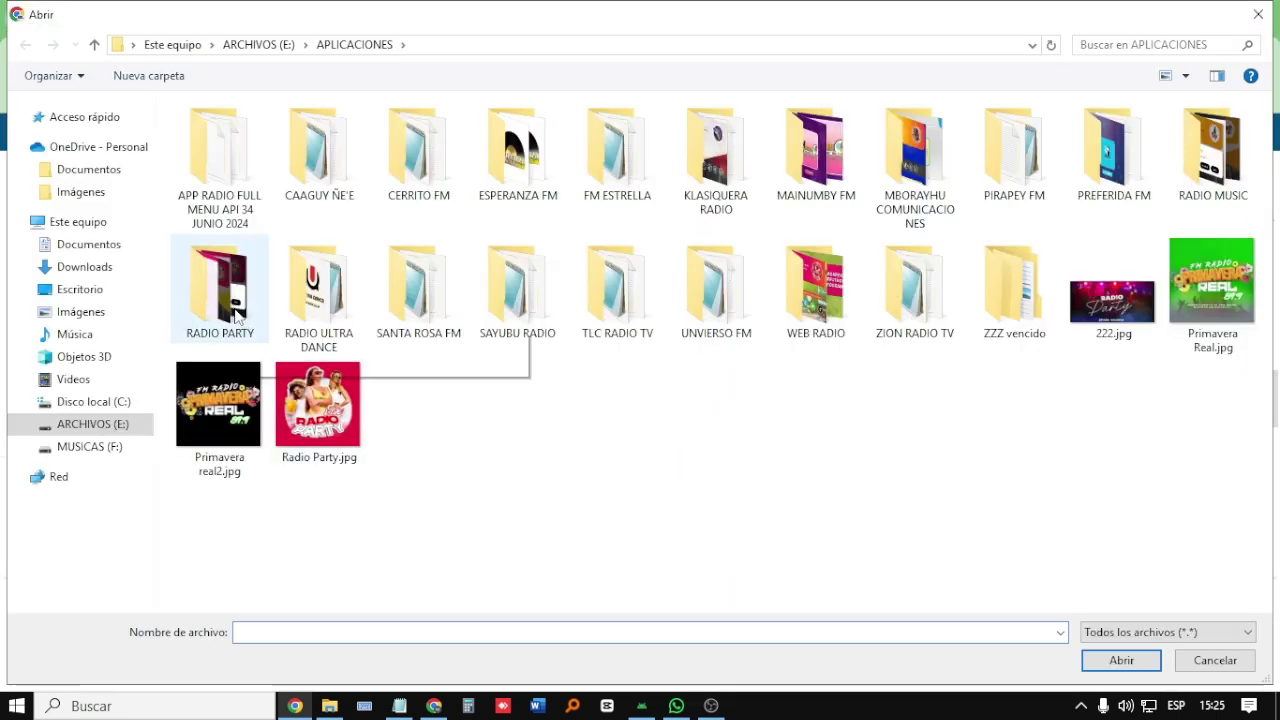
{"action": "left_click", "coordinate": [226, 313]}
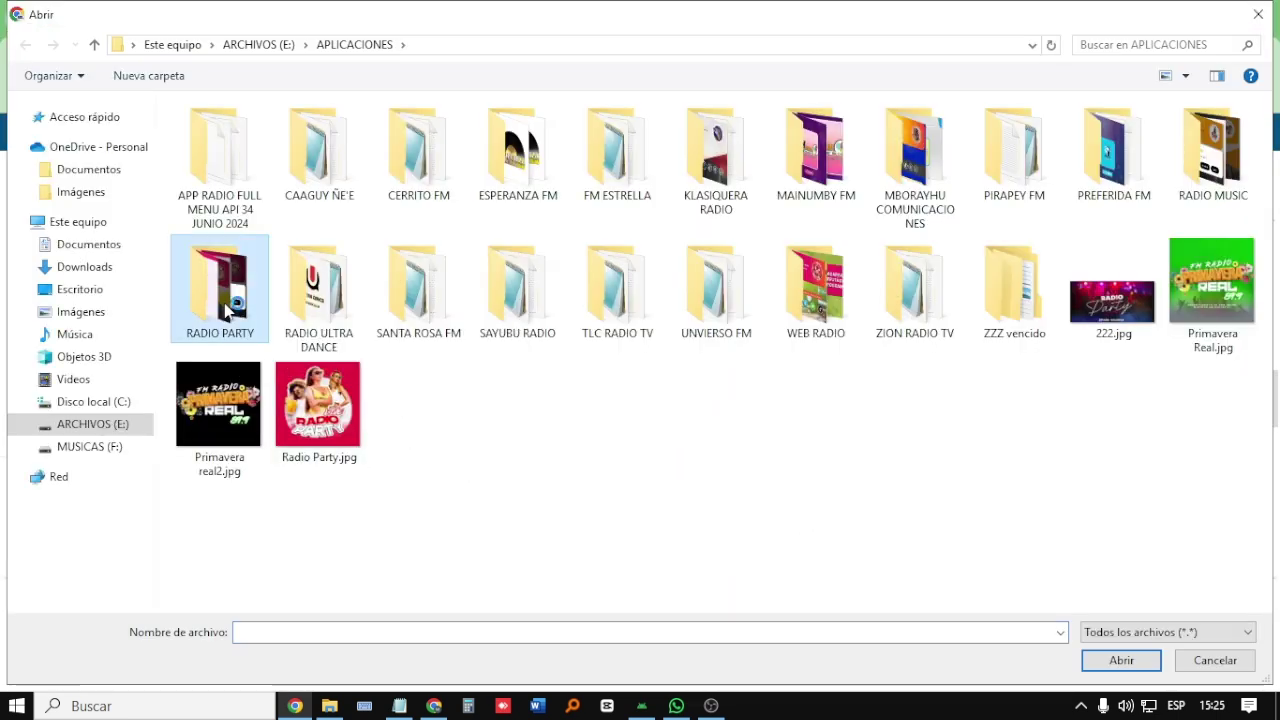
{"action": "double_click", "coordinate": [226, 313]}
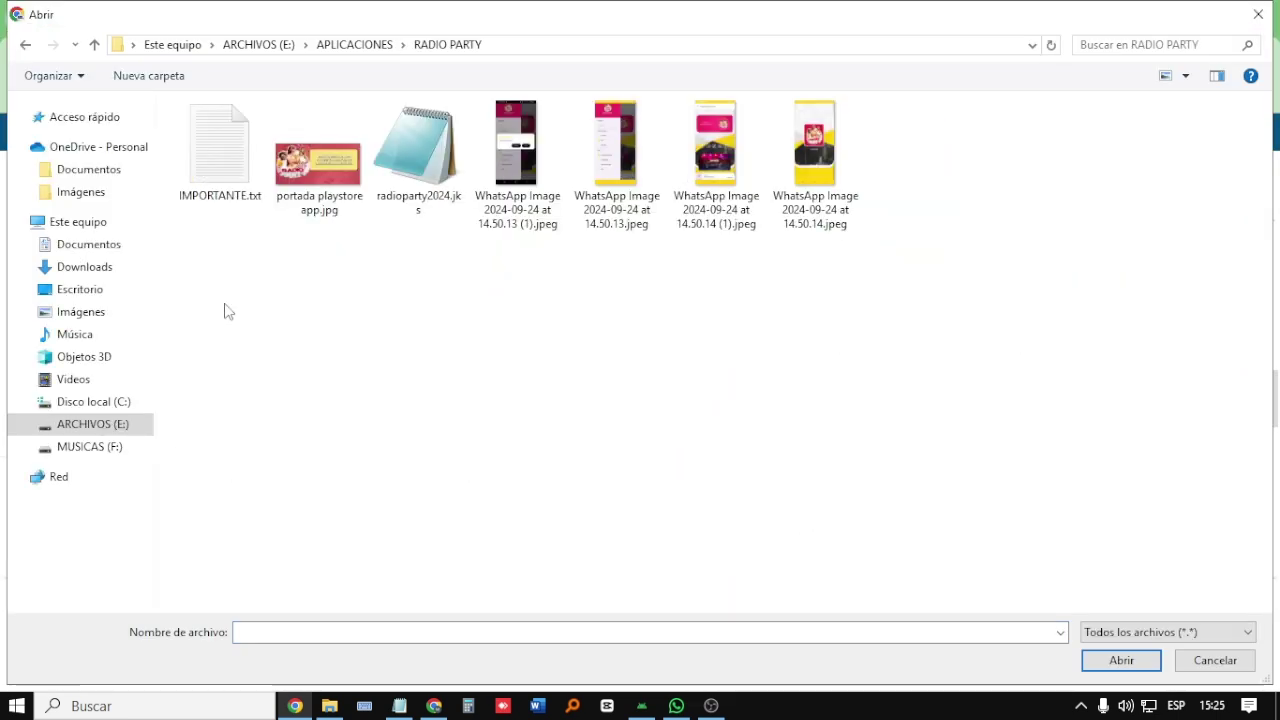
{"action": "left_click", "coordinate": [327, 164]}
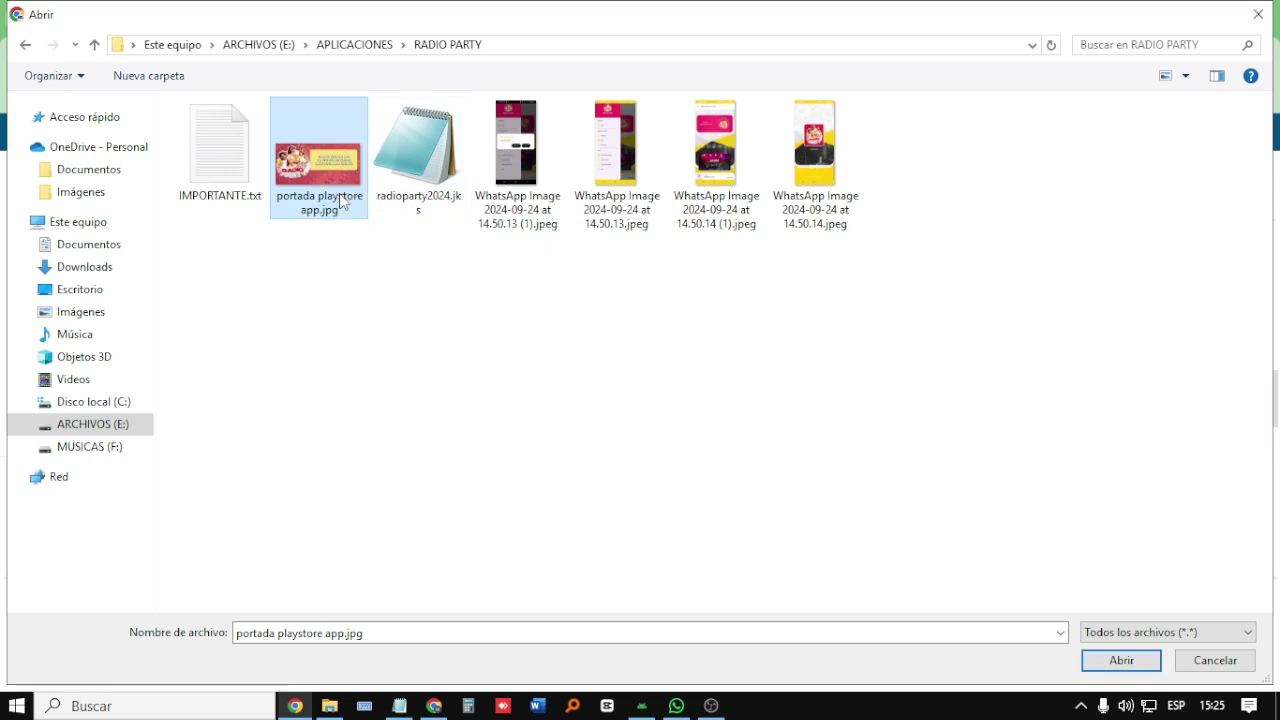
{"action": "mouse_move", "coordinate": [333, 179]}
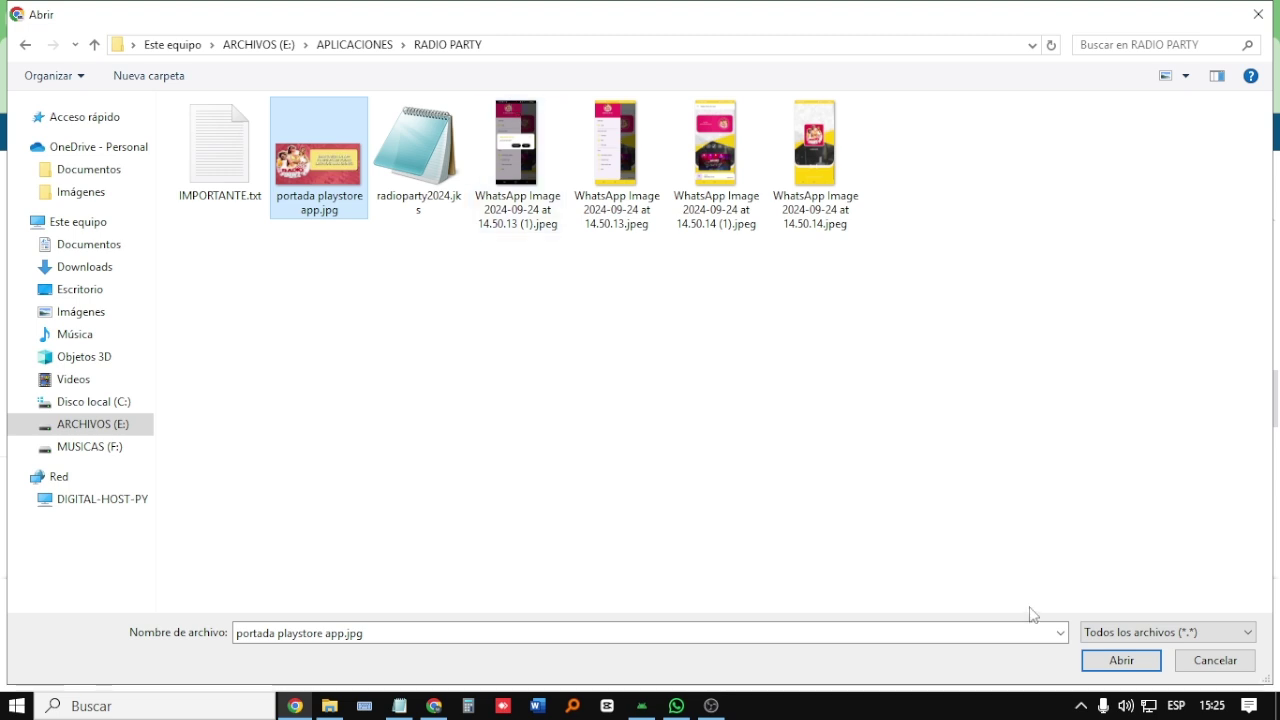
{"action": "left_click", "coordinate": [1100, 662]}
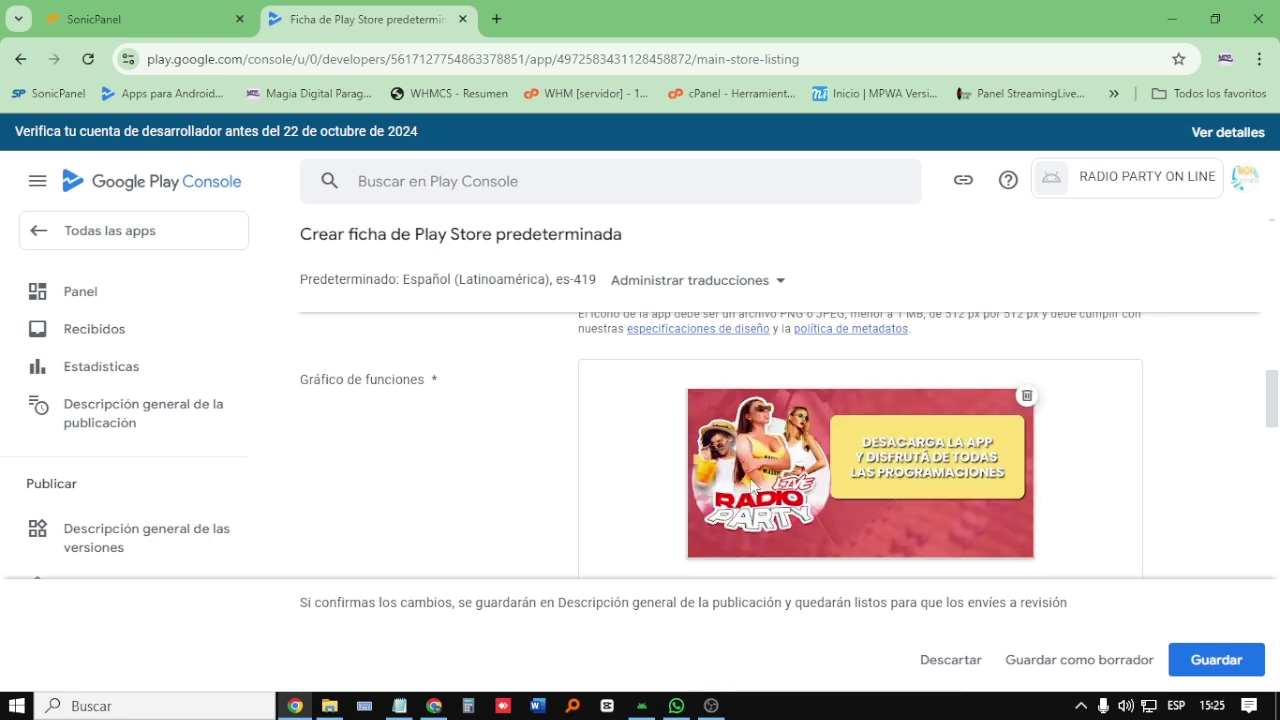
{"action": "scroll", "coordinate": [846, 500], "scroll_direction": "down", "scroll_amount": 1}
{"action": "scroll", "coordinate": [842, 462], "scroll_direction": "up", "scroll_amount": 1}
Step: Upload the four WhatsApp Image JPEG files dated 2024-09-24 from the RADIO PARTY folder as phone screenshots
{"action": "scroll", "coordinate": [936, 490], "scroll_direction": "down", "scroll_amount": 5}
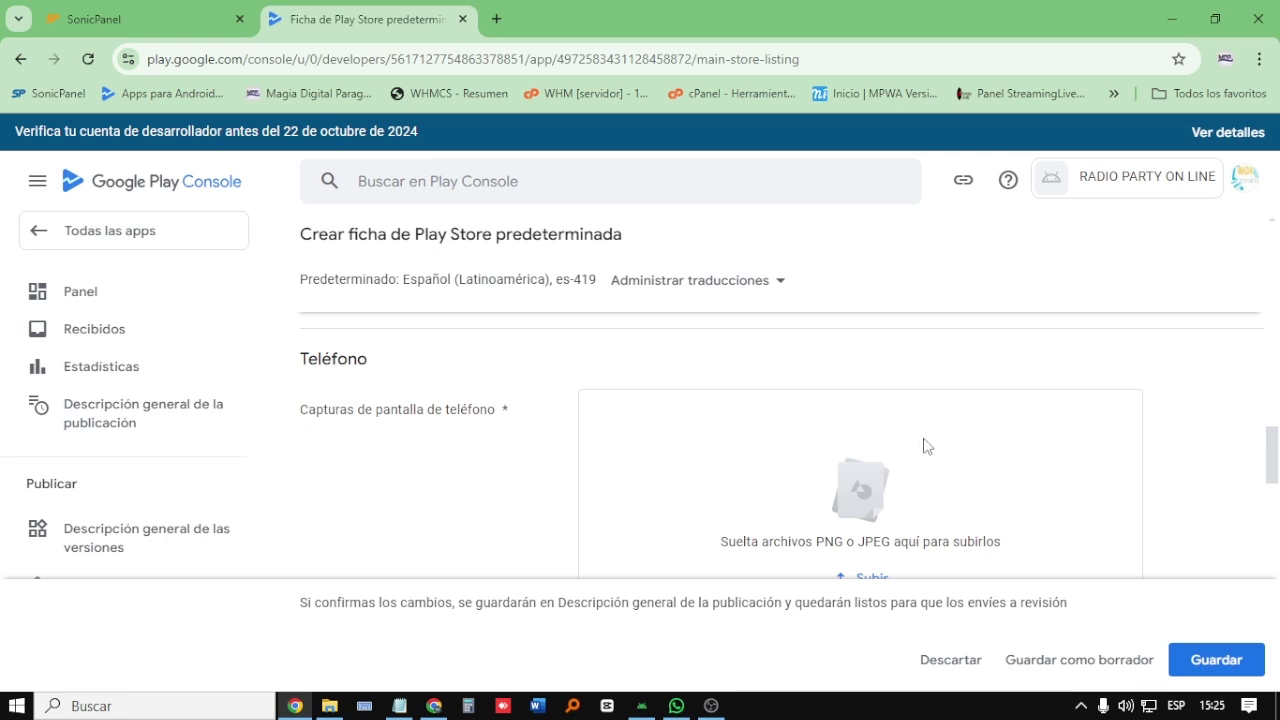
{"action": "scroll", "coordinate": [928, 470], "scroll_direction": "down", "scroll_amount": 1}
{"action": "left_click", "coordinate": [859, 487]}
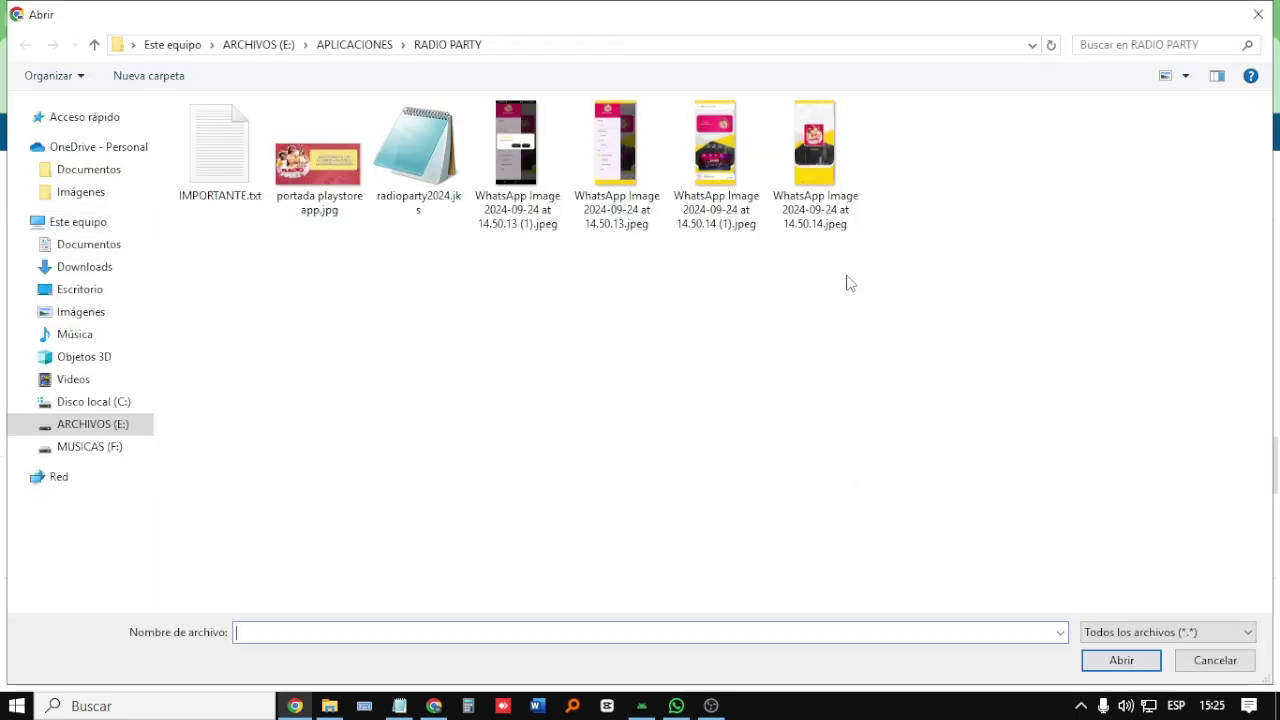
{"action": "left_click_drag", "start_coordinate": [916, 256], "coordinate": [515, 125]}
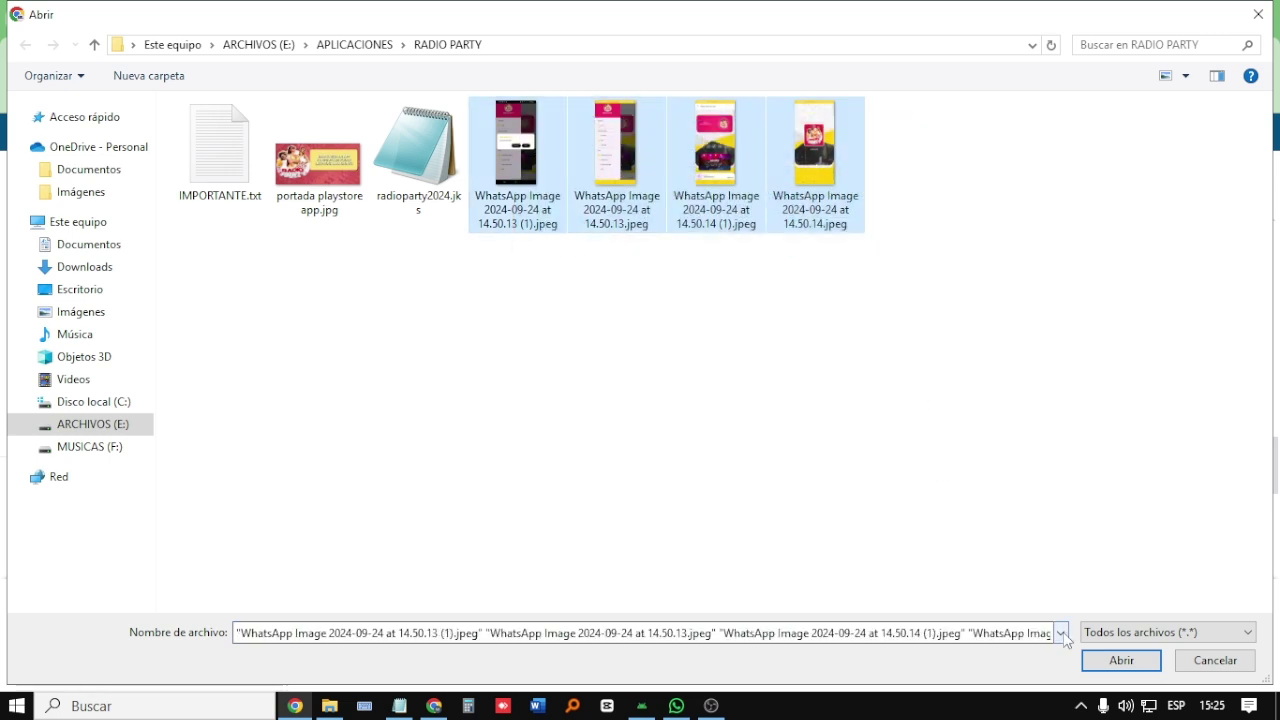
{"action": "left_click", "coordinate": [1108, 668]}
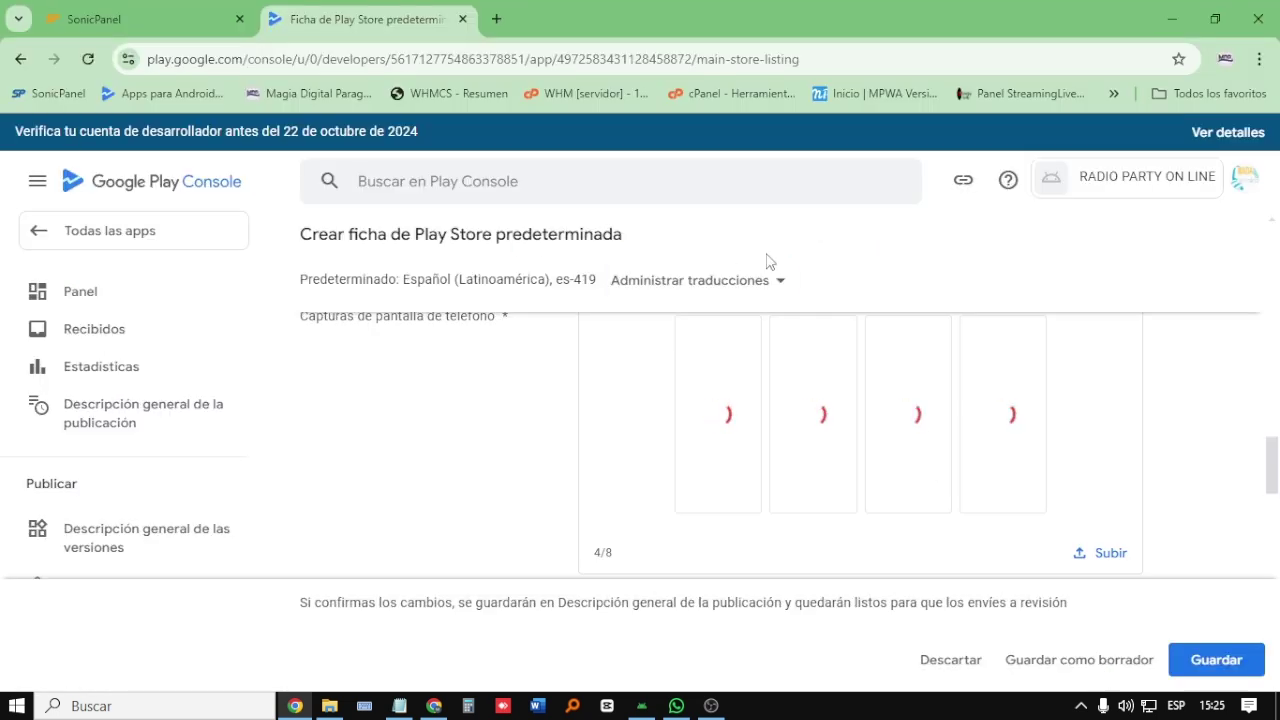
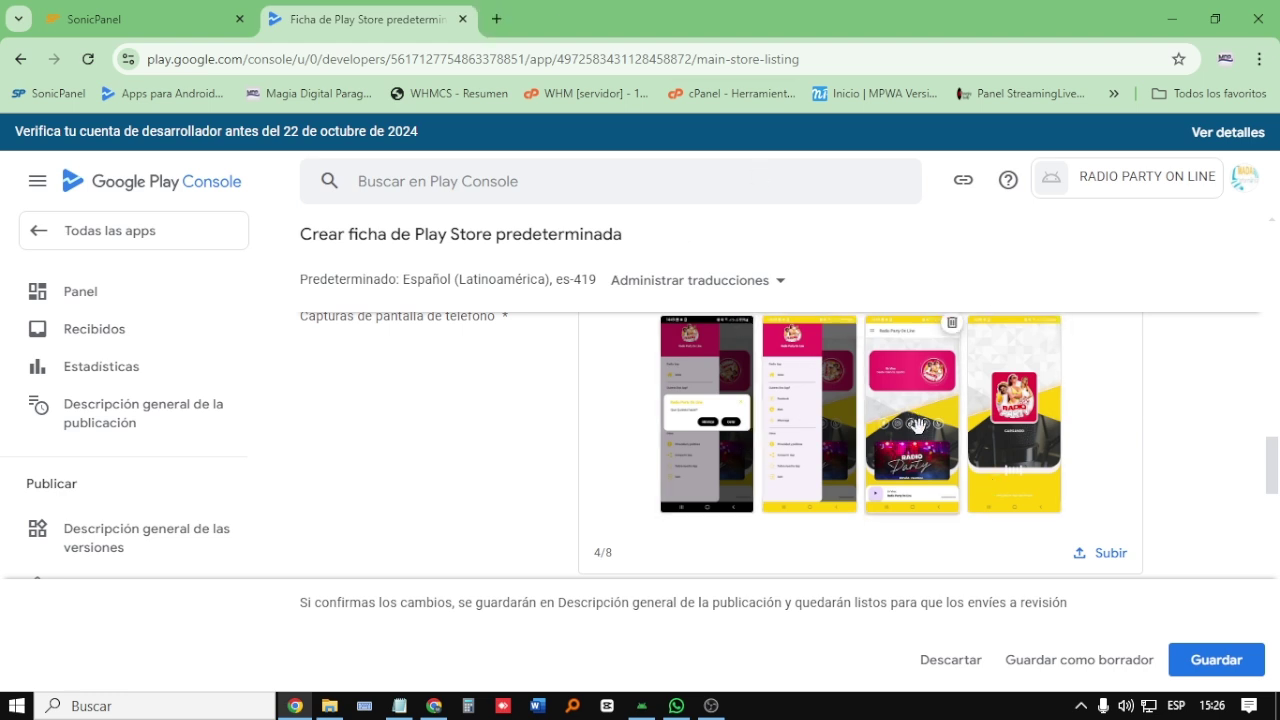
Step: Review the listing's app name, descriptions, icon, feature graphic and uploaded phone screenshots
{"action": "scroll", "coordinate": [768, 441], "scroll_direction": "up", "scroll_amount": 6}
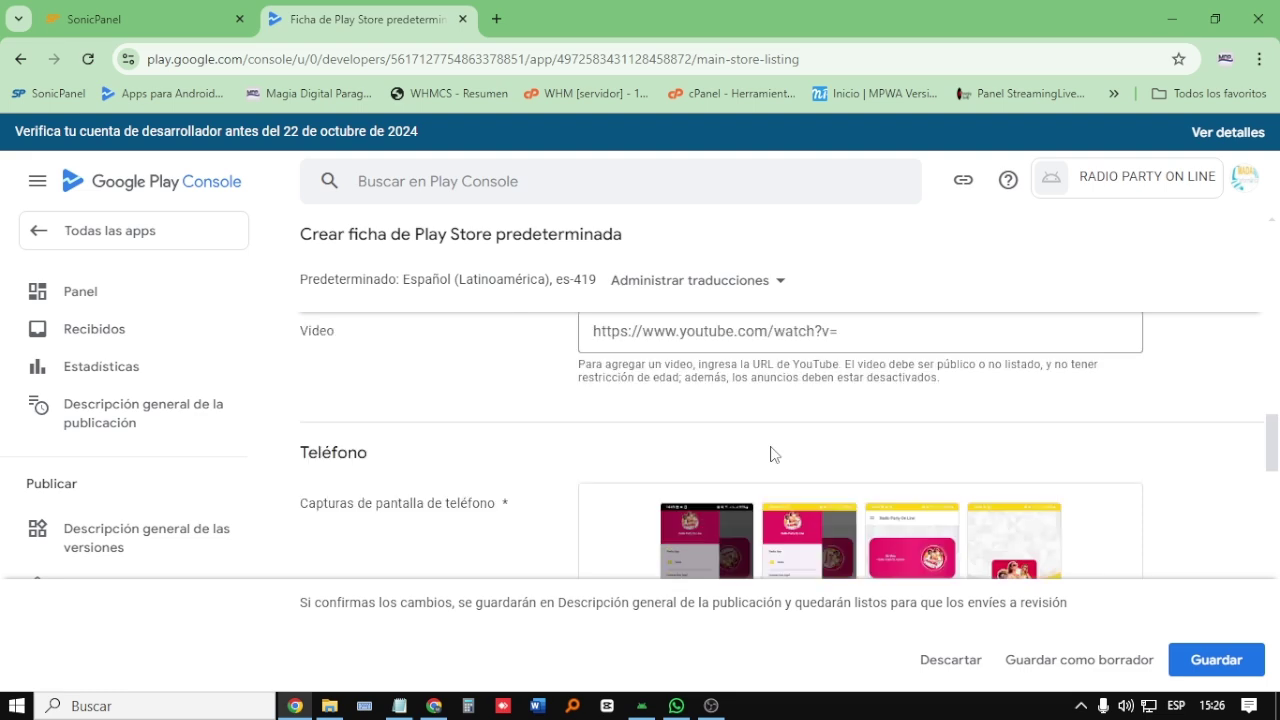
{"action": "scroll", "coordinate": [770, 453], "scroll_direction": "up", "scroll_amount": 3}
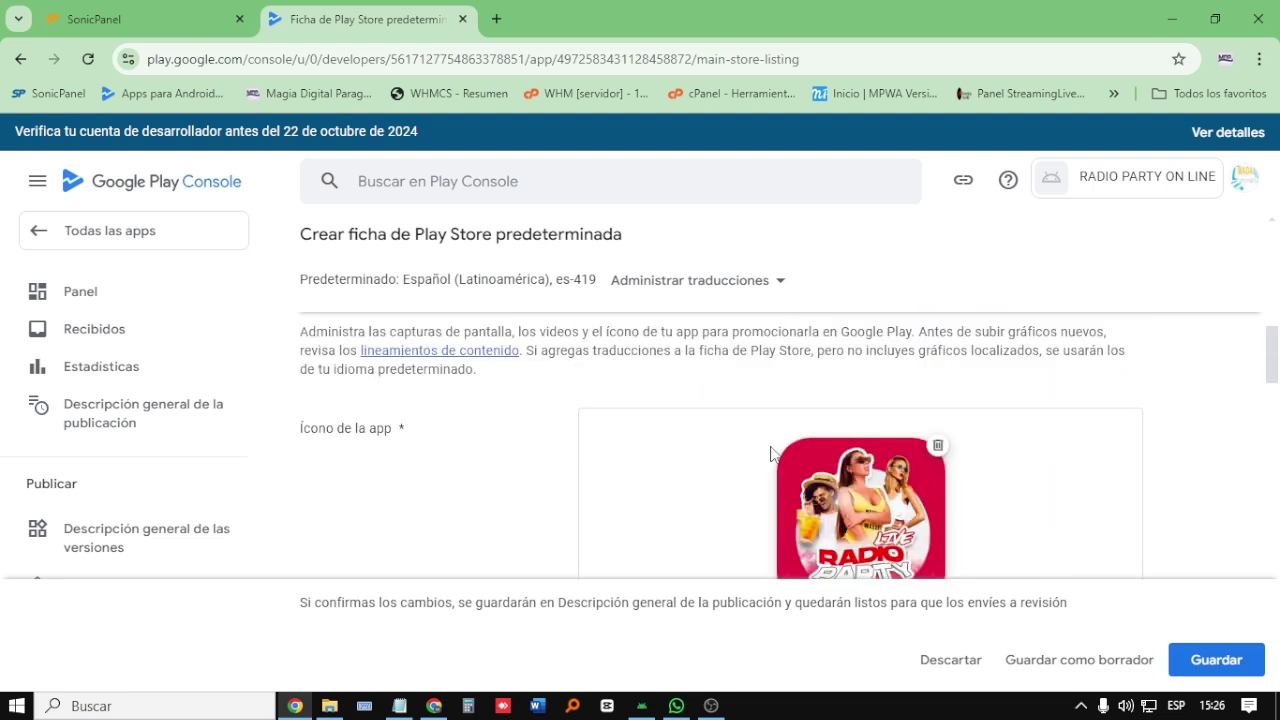
{"action": "scroll", "coordinate": [768, 451], "scroll_direction": "down", "scroll_amount": 2}
{"action": "scroll", "coordinate": [782, 455], "scroll_direction": "up", "scroll_amount": 10}
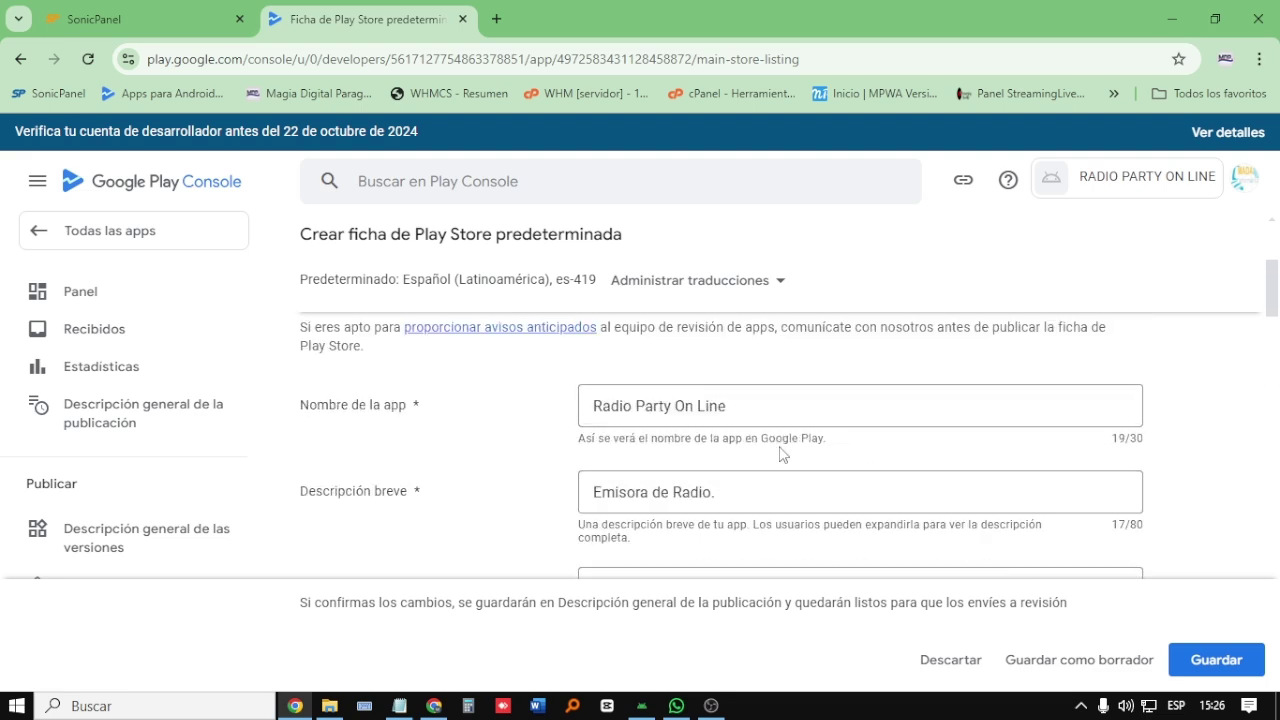
{"action": "scroll", "coordinate": [780, 447], "scroll_direction": "down", "scroll_amount": 5}
{"action": "scroll", "coordinate": [780, 447], "scroll_direction": "down", "scroll_amount": 10}
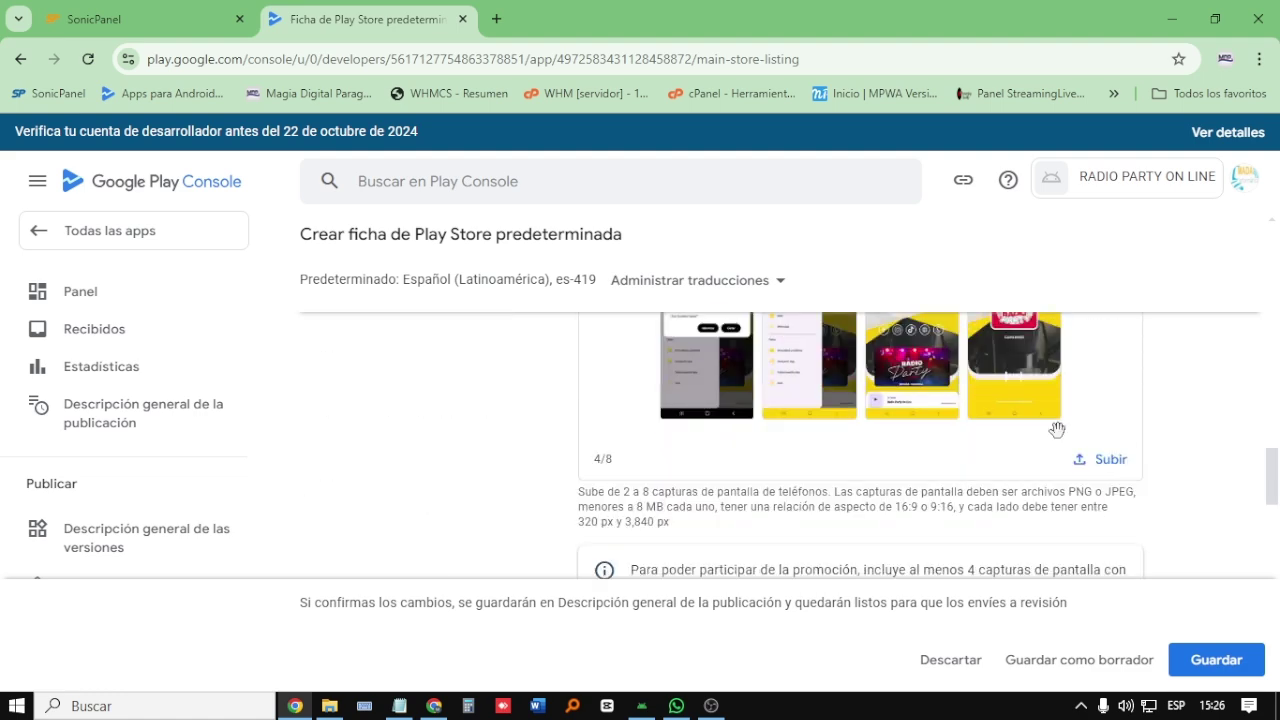
{"action": "scroll", "coordinate": [1058, 435], "scroll_direction": "up", "scroll_amount": 1}
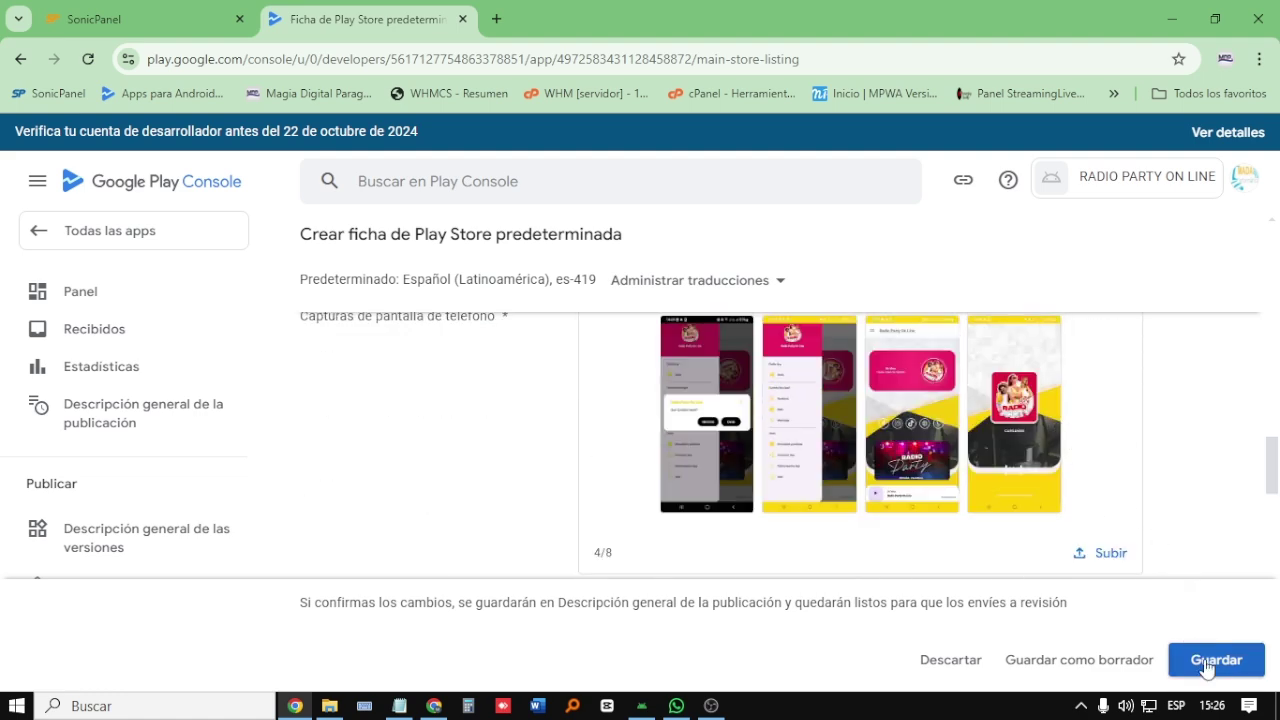
{"action": "mouse_move", "coordinate": [664, 452]}
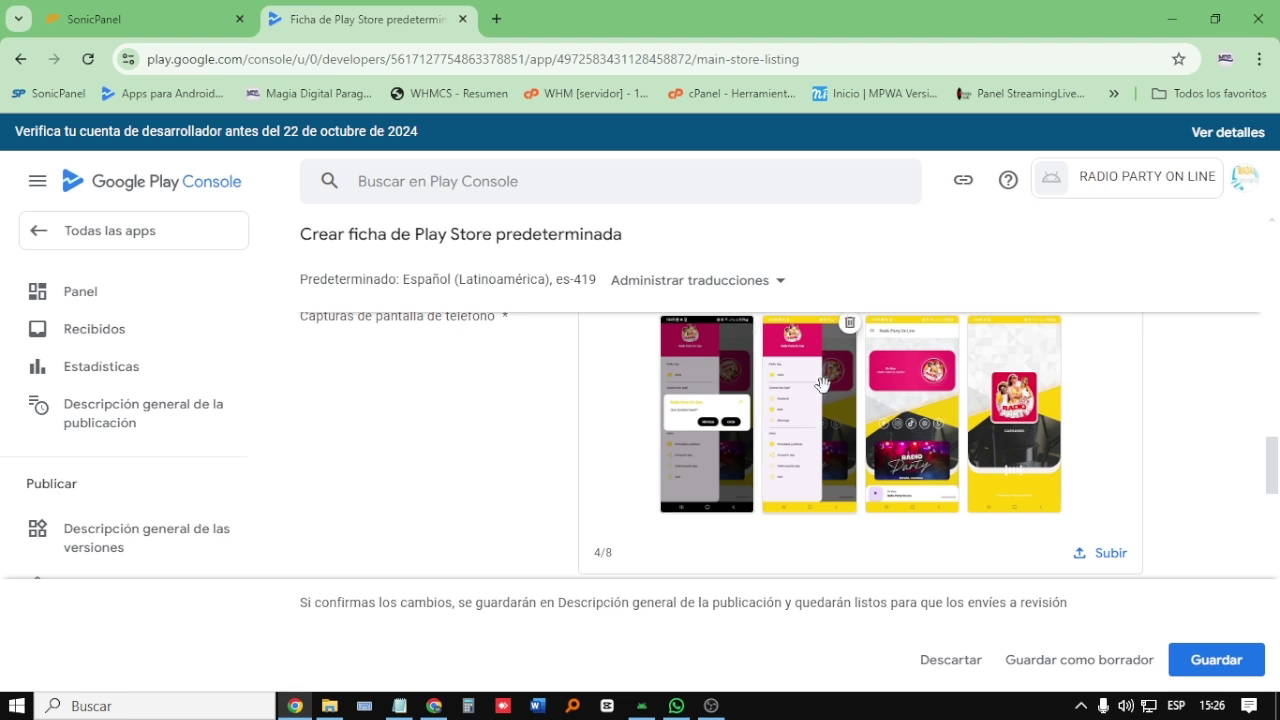
{"action": "mouse_move", "coordinate": [817, 396]}
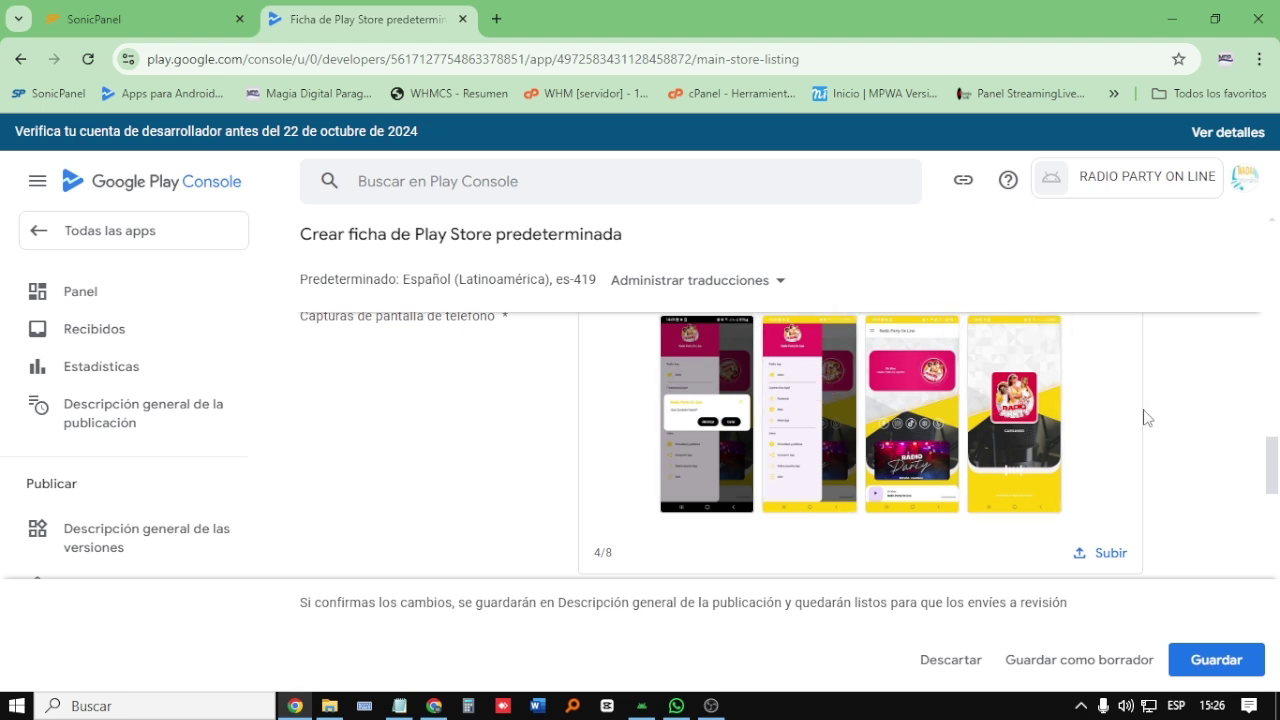
Step: Check the feature graphic and phone screenshots once more and save the default Play Store listing
{"action": "mouse_move", "coordinate": [901, 410]}
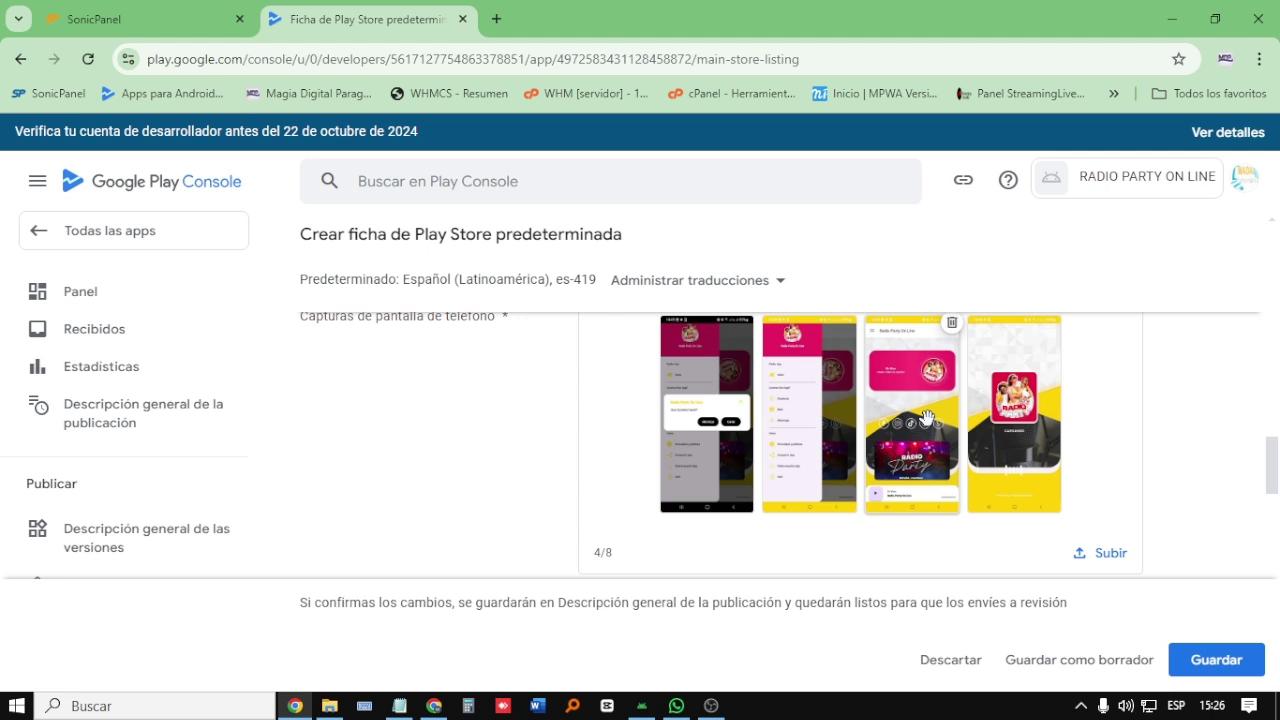
{"action": "scroll", "coordinate": [926, 418], "scroll_direction": "up", "scroll_amount": 3}
{"action": "scroll", "coordinate": [928, 424], "scroll_direction": "down", "scroll_amount": 3}
{"action": "scroll", "coordinate": [916, 443], "scroll_direction": "up", "scroll_amount": 10}
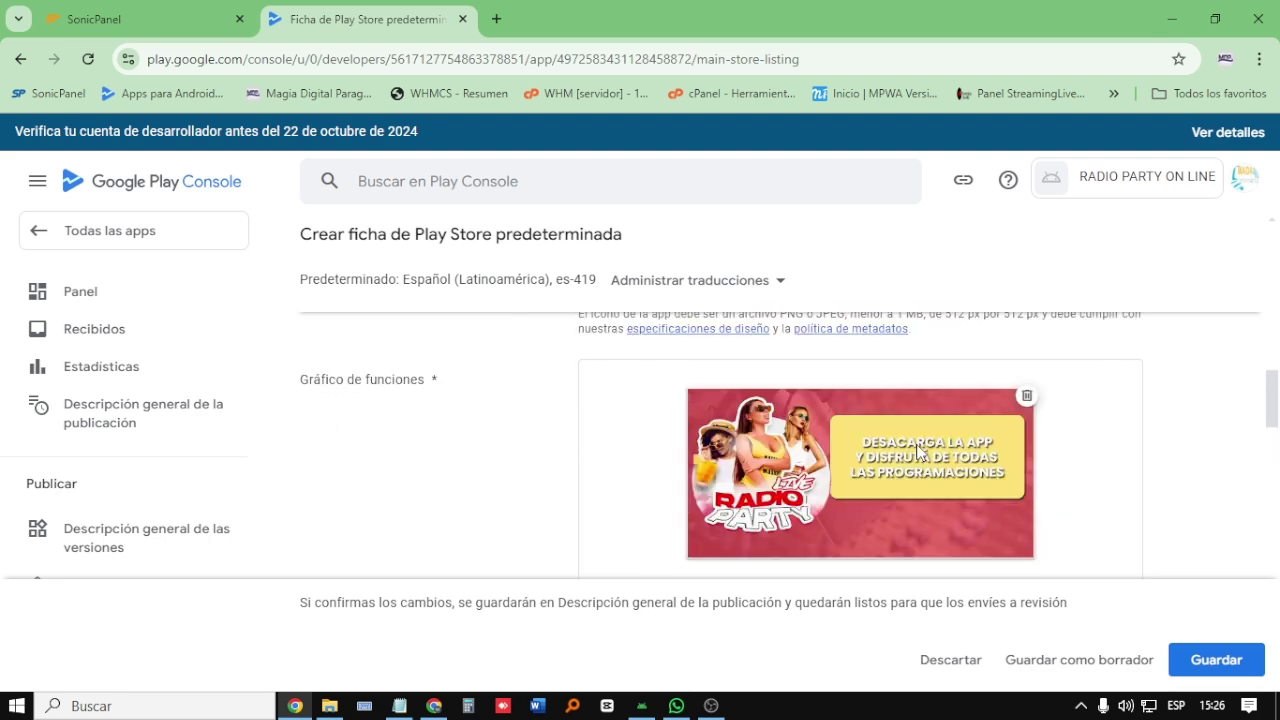
{"action": "scroll", "coordinate": [916, 448], "scroll_direction": "down", "scroll_amount": 8}
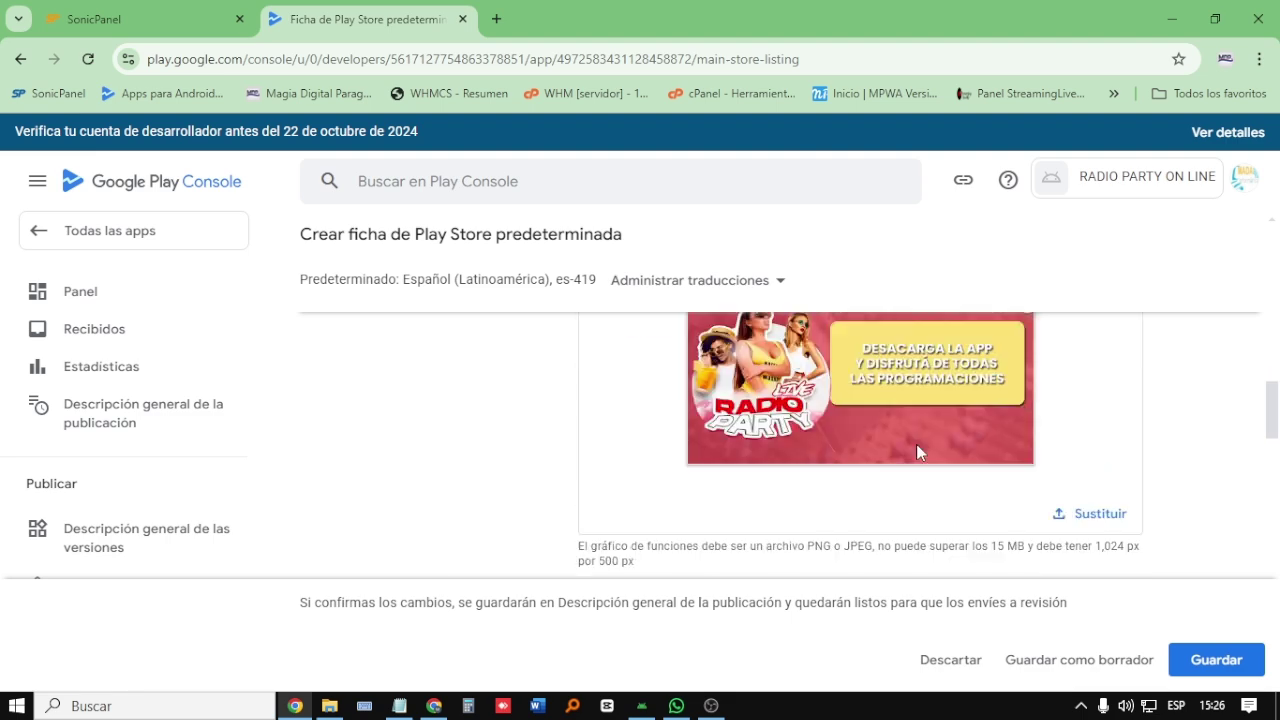
{"action": "scroll", "coordinate": [925, 455], "scroll_direction": "down", "scroll_amount": 4}
{"action": "scroll", "coordinate": [934, 463], "scroll_direction": "up", "scroll_amount": 3}
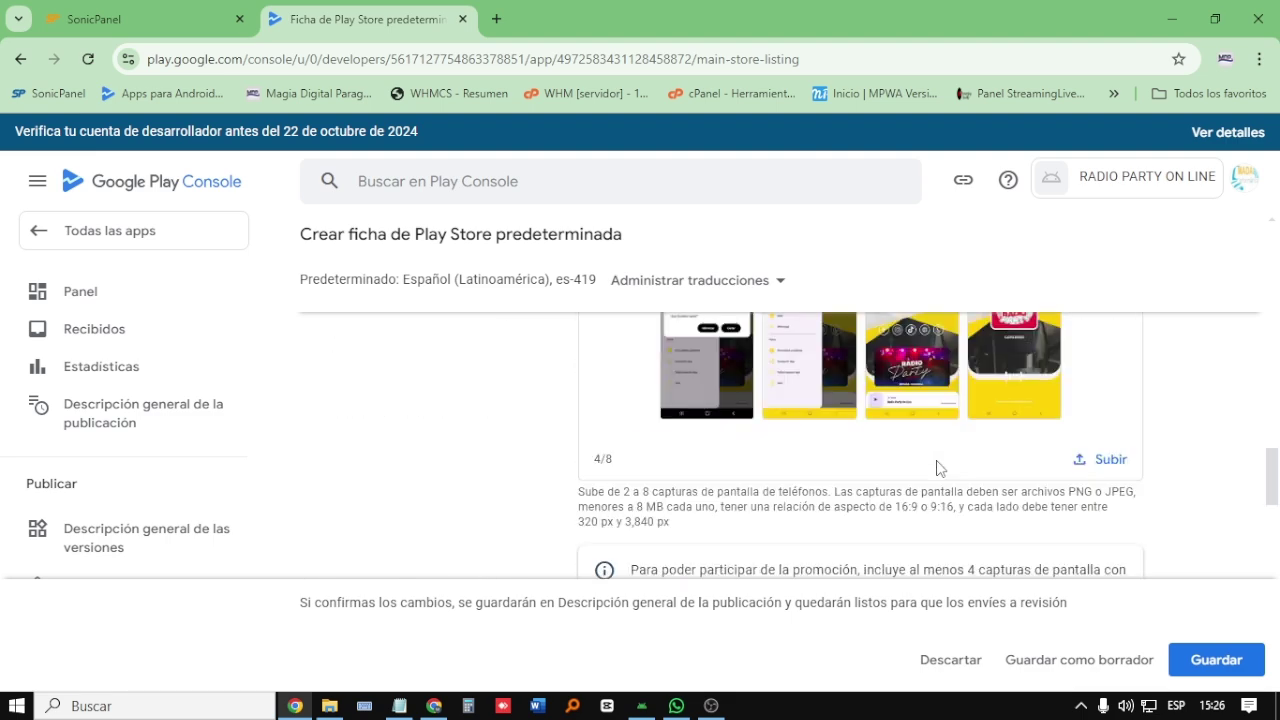
{"action": "left_click", "coordinate": [1200, 657]}
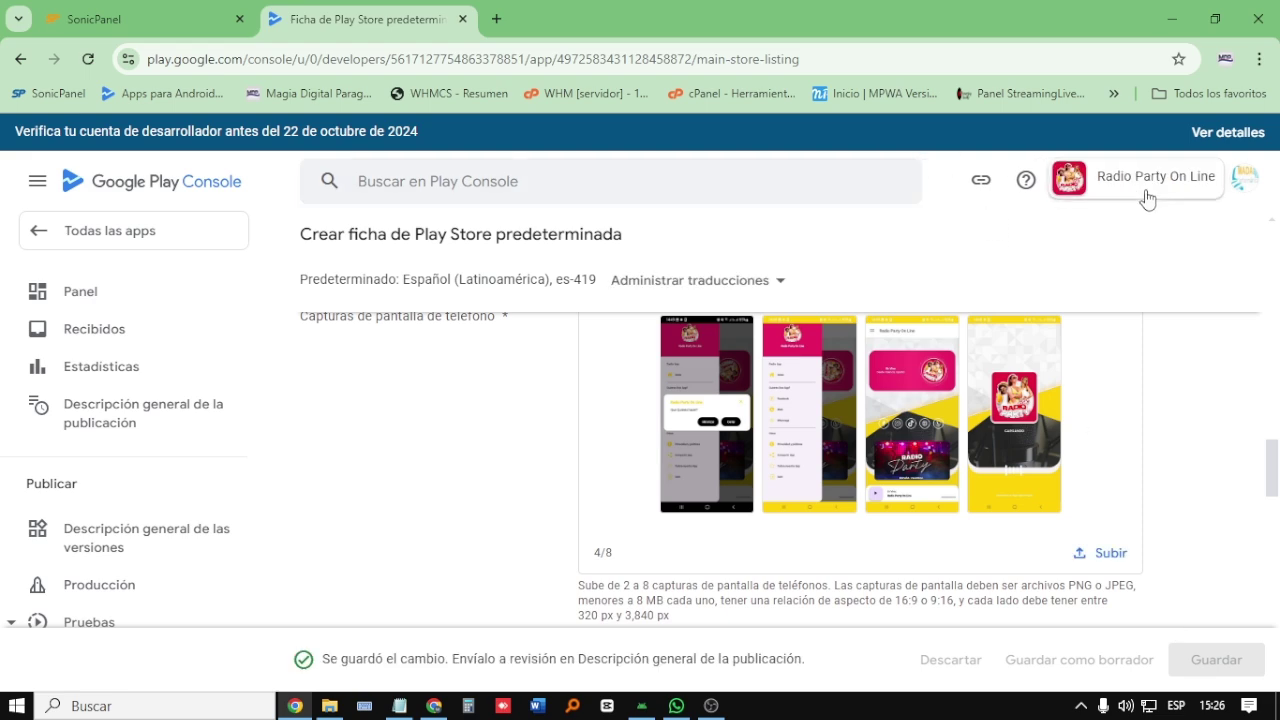
{"action": "scroll", "coordinate": [450, 465], "scroll_direction": "up", "scroll_amount": 3}
{"action": "scroll", "coordinate": [483, 478], "scroll_direction": "up", "scroll_amount": 10}
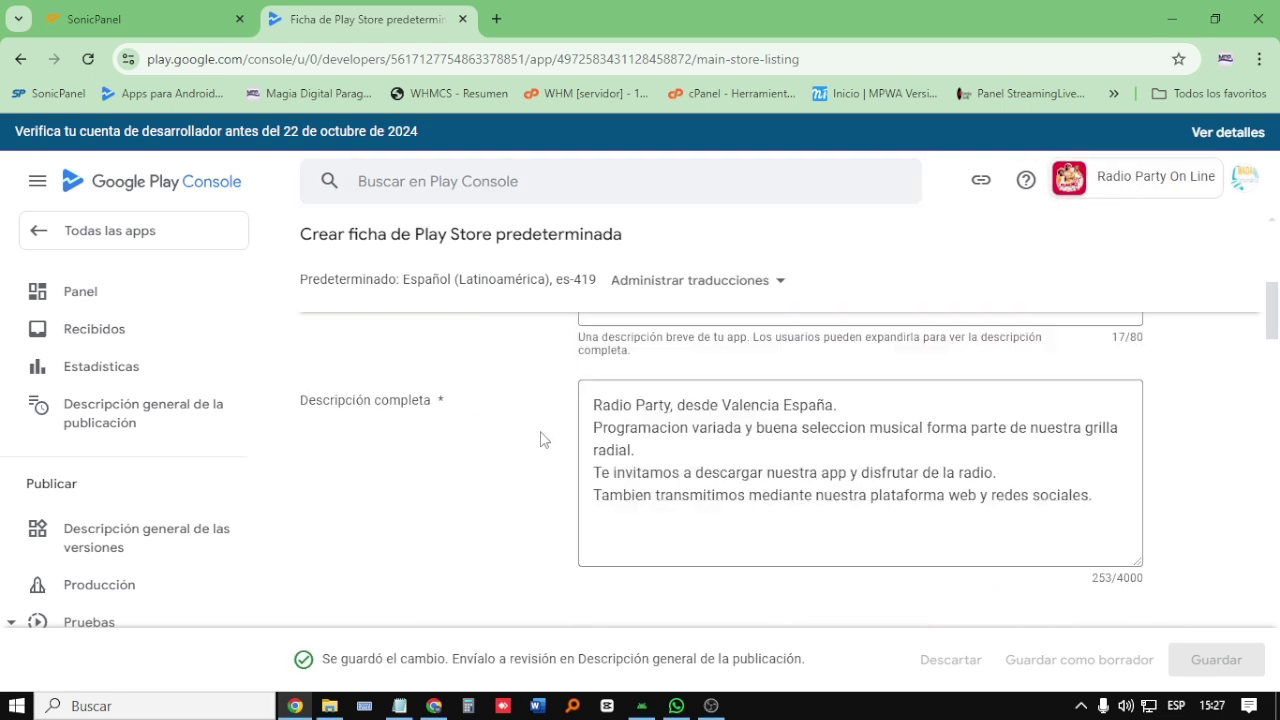
Step: Open the countries and regions settings of the Production track
{"action": "scroll", "coordinate": [112, 520], "scroll_direction": "down", "scroll_amount": 2}
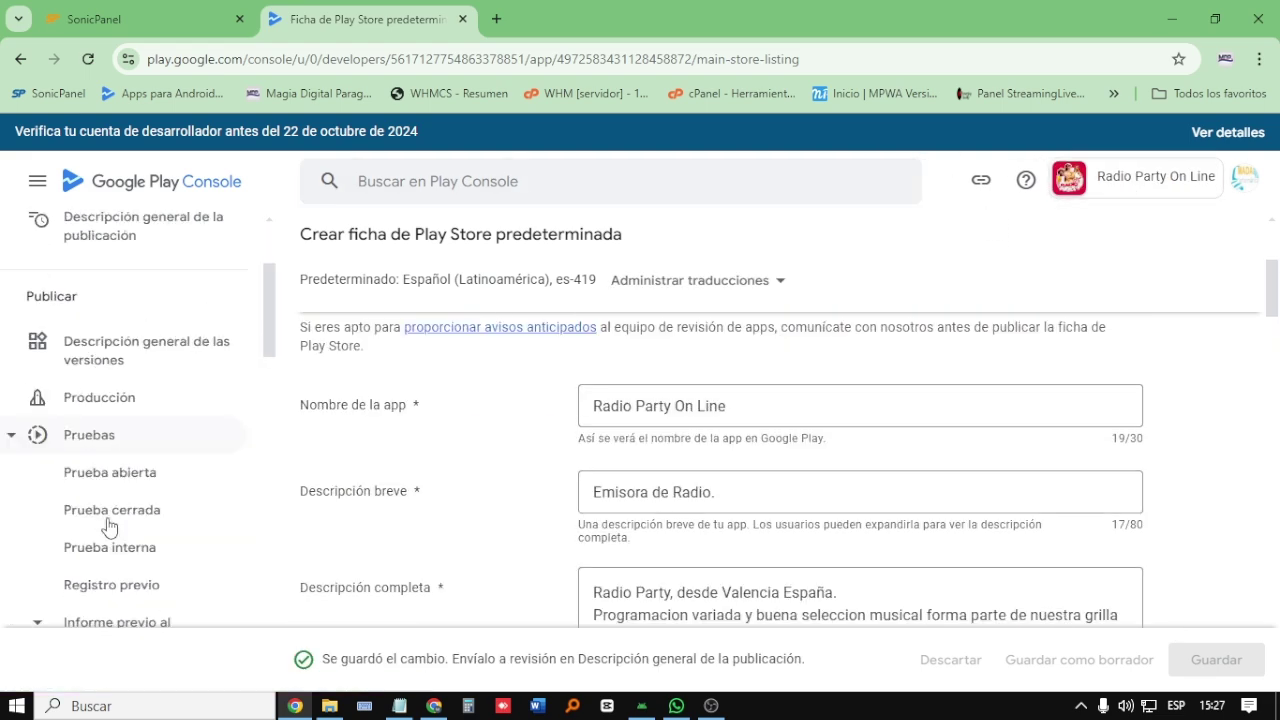
{"action": "left_click", "coordinate": [86, 410]}
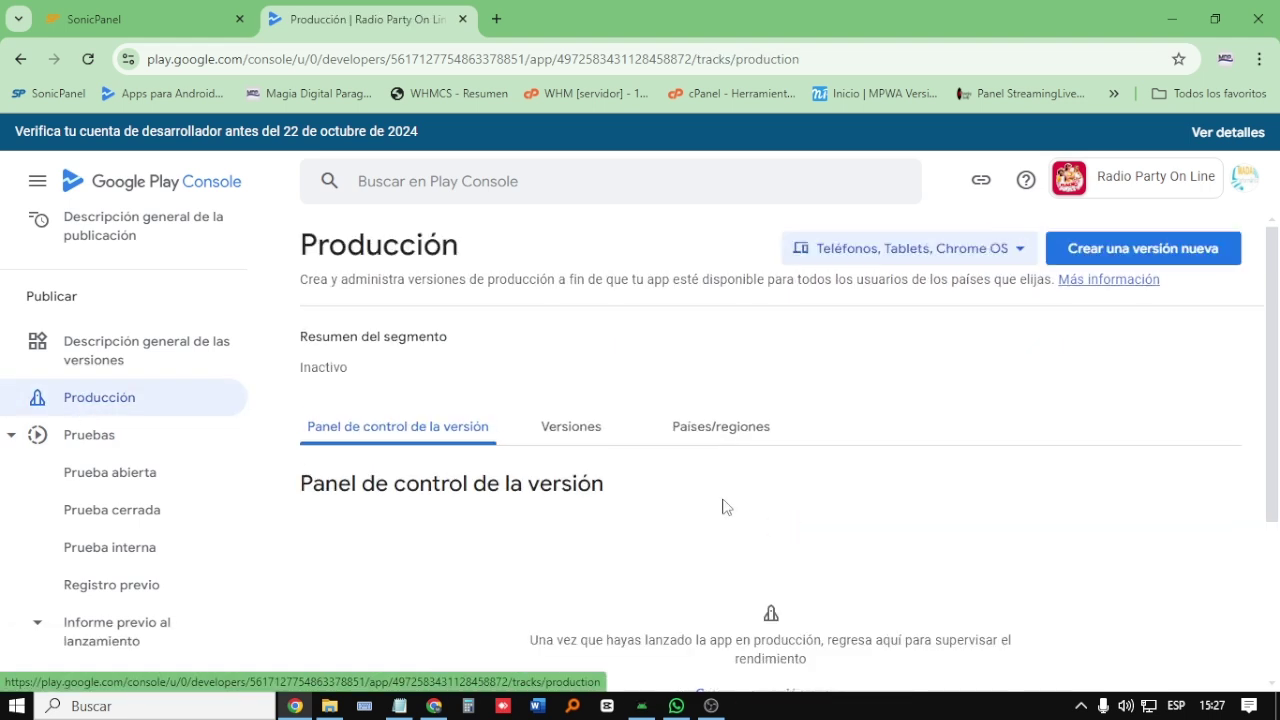
{"action": "scroll", "coordinate": [785, 515], "scroll_direction": "down", "scroll_amount": 3}
{"action": "scroll", "coordinate": [786, 514], "scroll_direction": "up", "scroll_amount": 3}
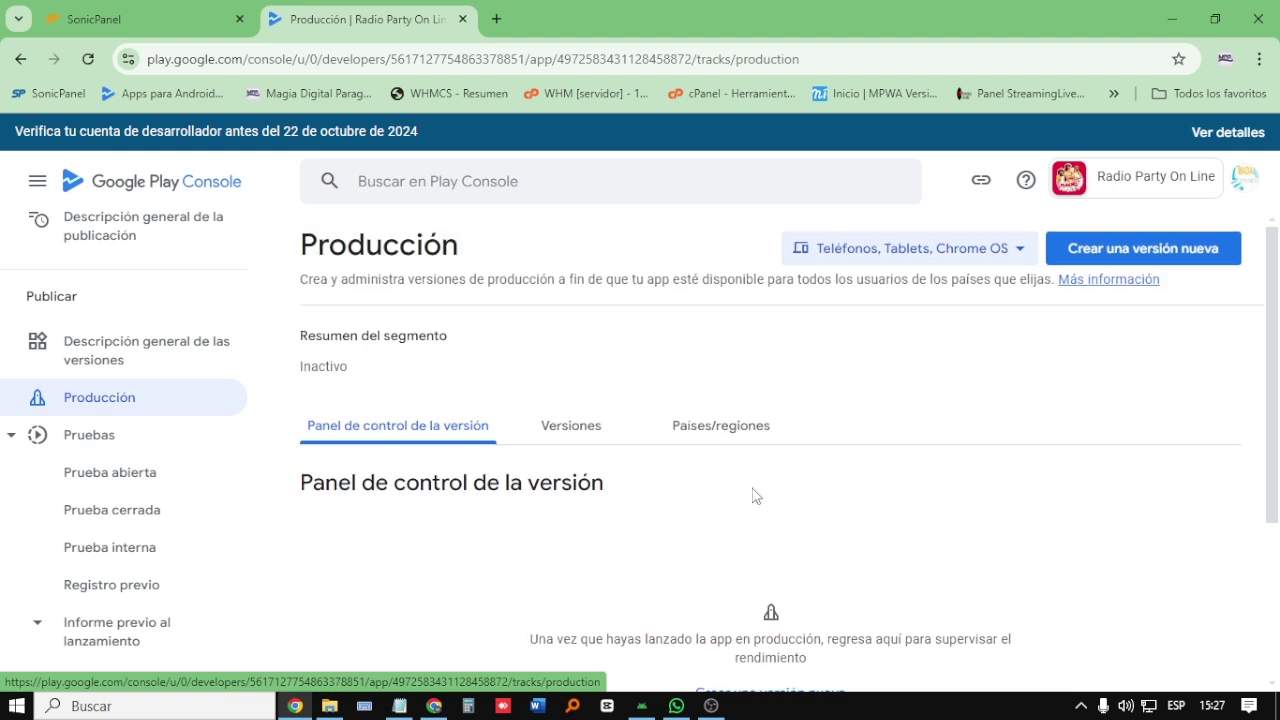
{"action": "left_click", "coordinate": [709, 443]}
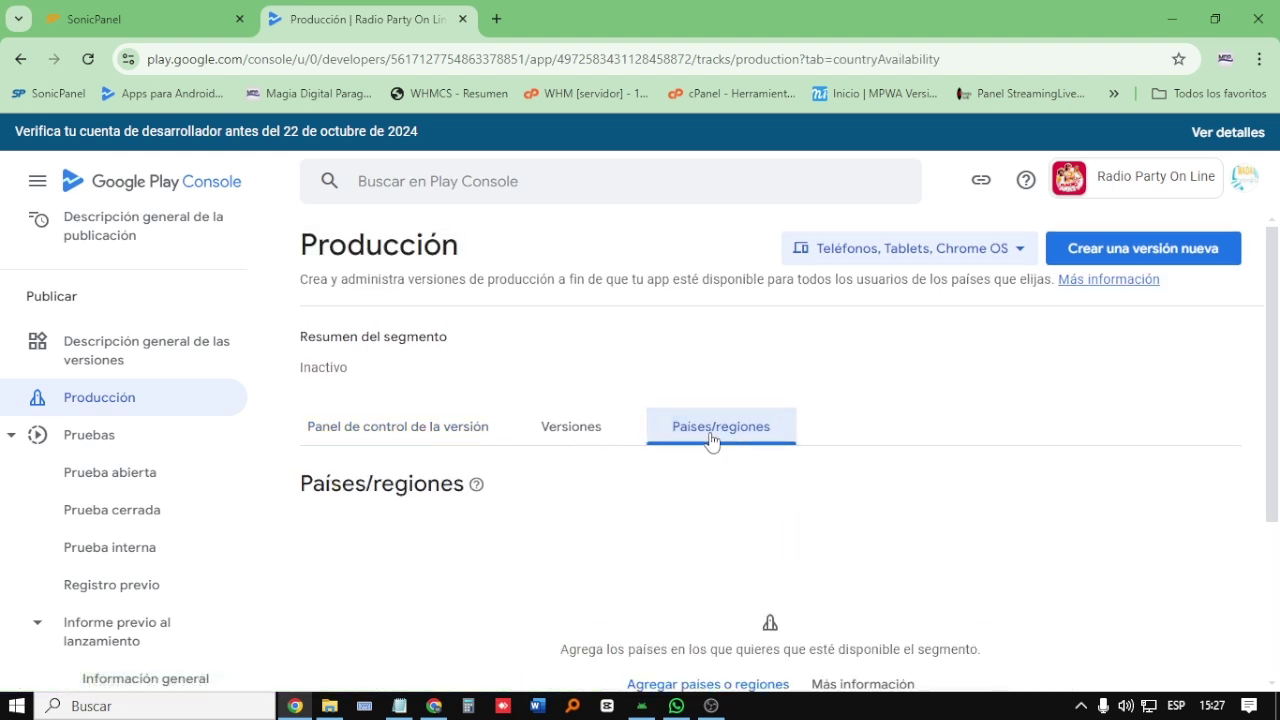
{"action": "scroll", "coordinate": [710, 445], "scroll_direction": "down", "scroll_amount": 1}
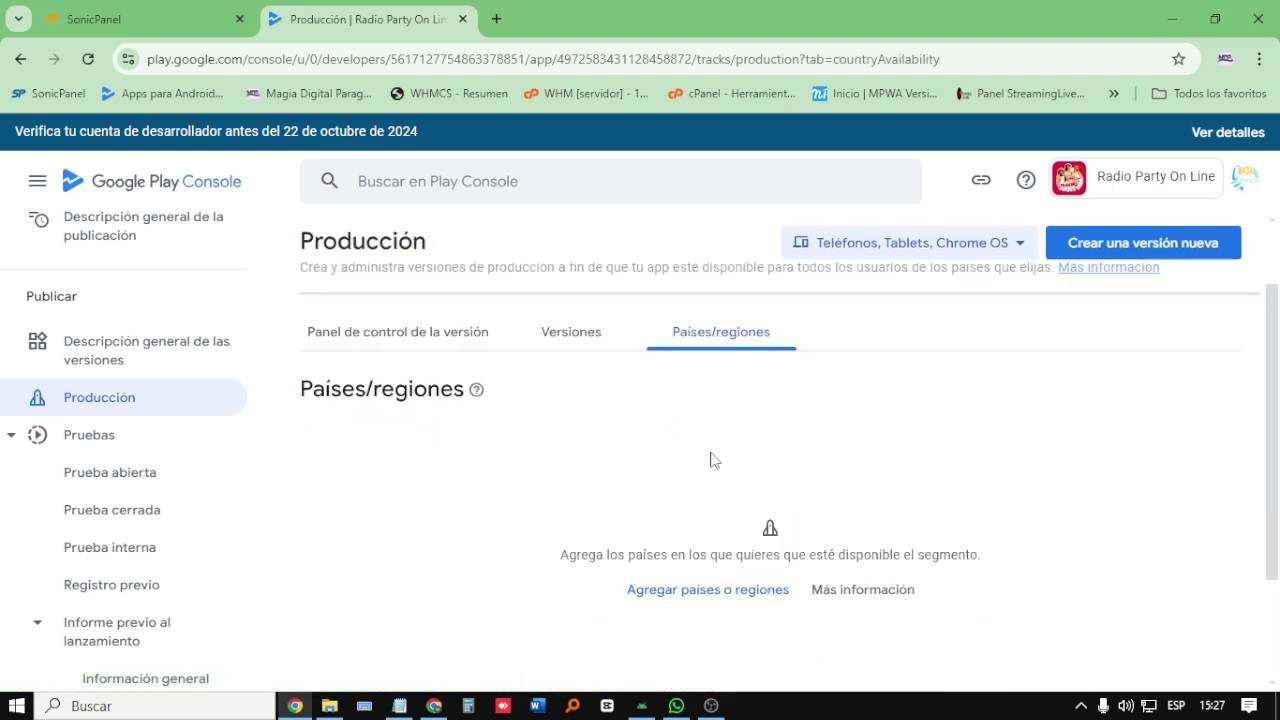
Step: Add all countries and regions to the Production track and save the change
{"action": "left_click", "coordinate": [680, 598]}
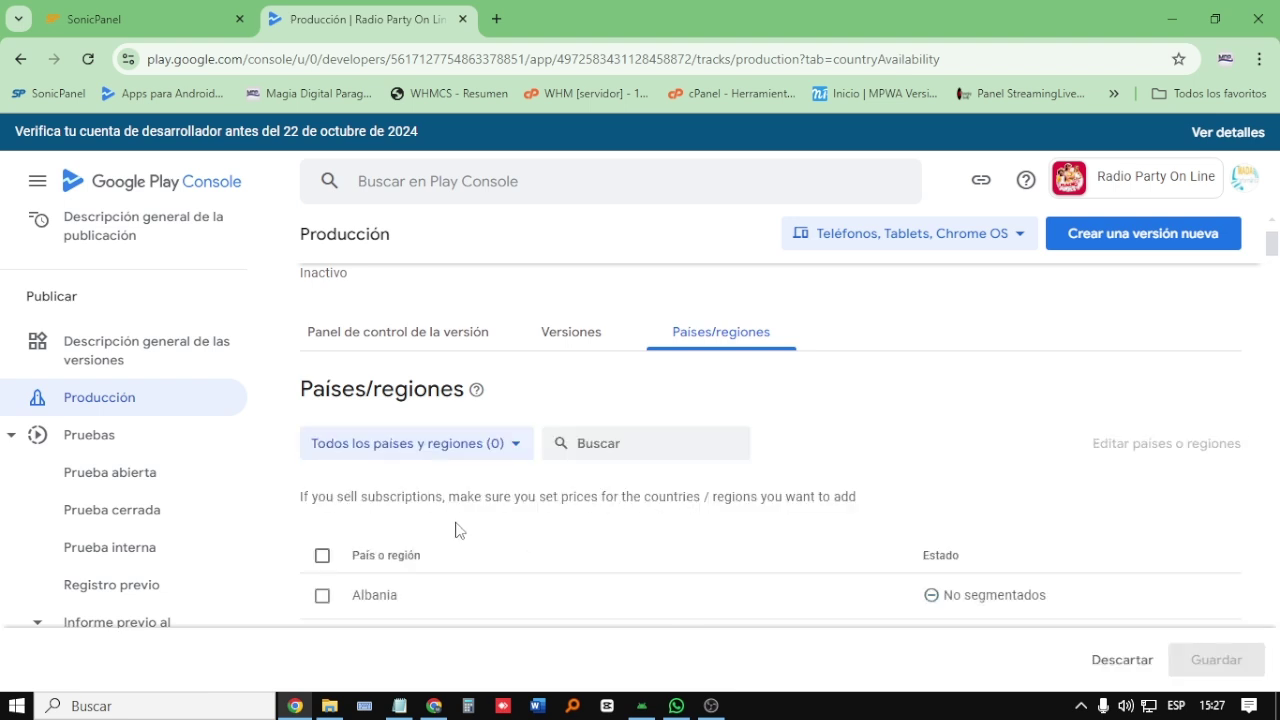
{"action": "scroll", "coordinate": [455, 530], "scroll_direction": "down", "scroll_amount": 1}
{"action": "left_click", "coordinate": [322, 461]}
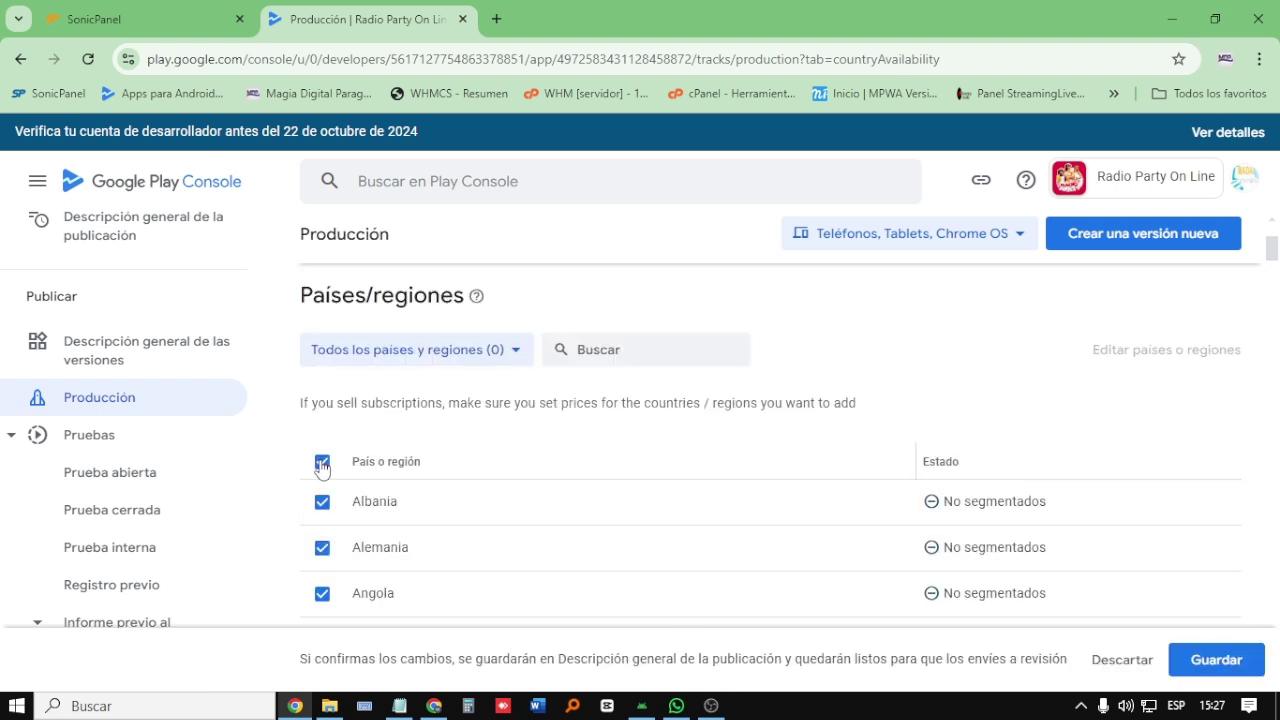
{"action": "scroll", "coordinate": [322, 491], "scroll_direction": "down", "scroll_amount": 4}
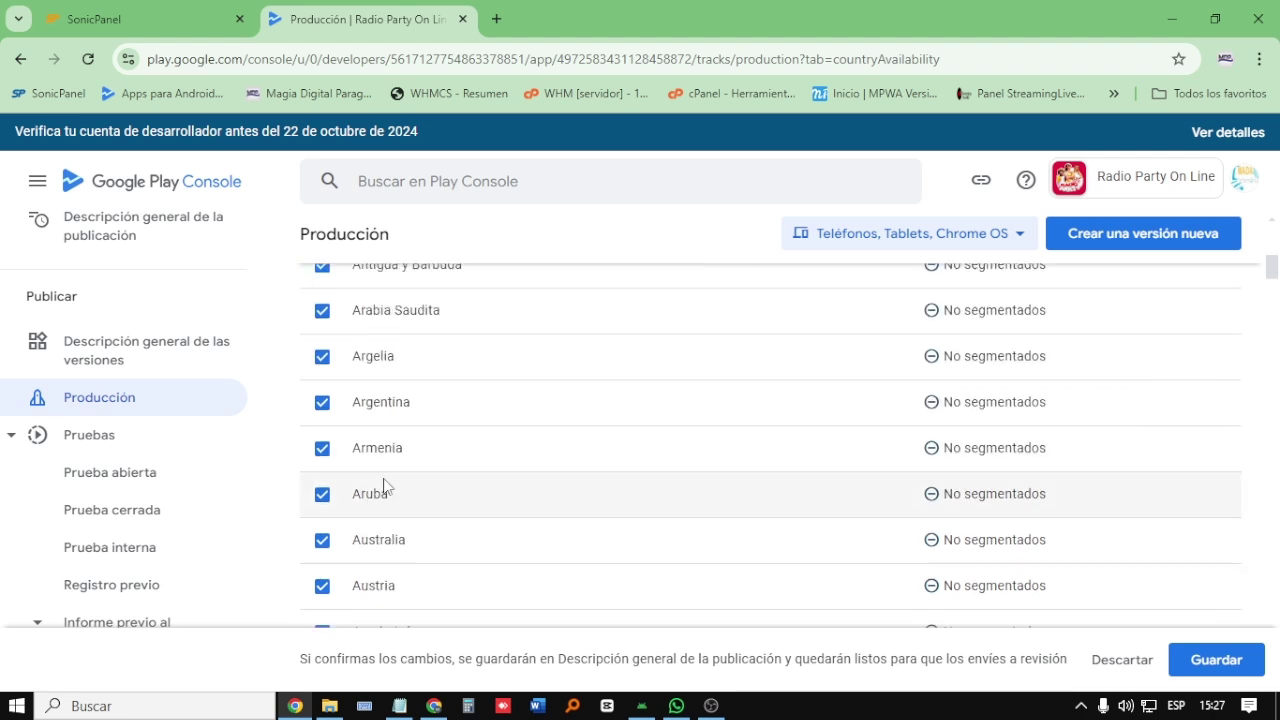
{"action": "scroll", "coordinate": [383, 490], "scroll_direction": "up", "scroll_amount": 5}
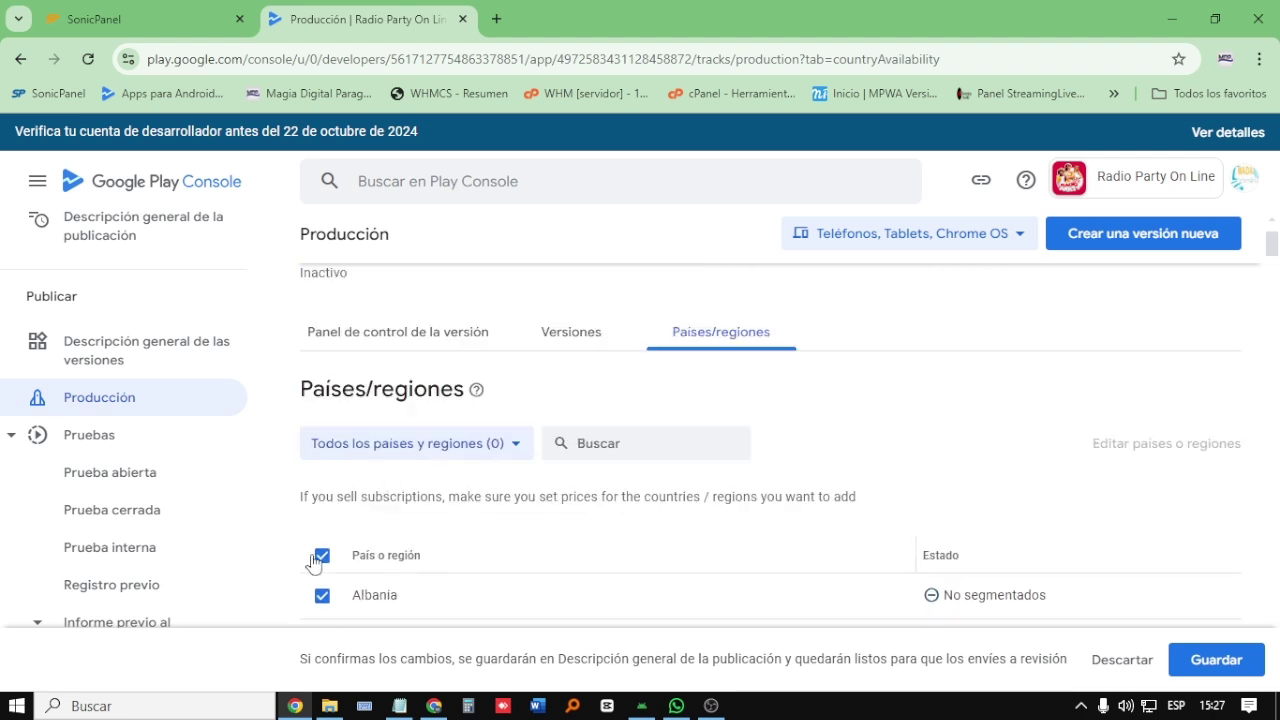
{"action": "left_click", "coordinate": [1199, 662]}
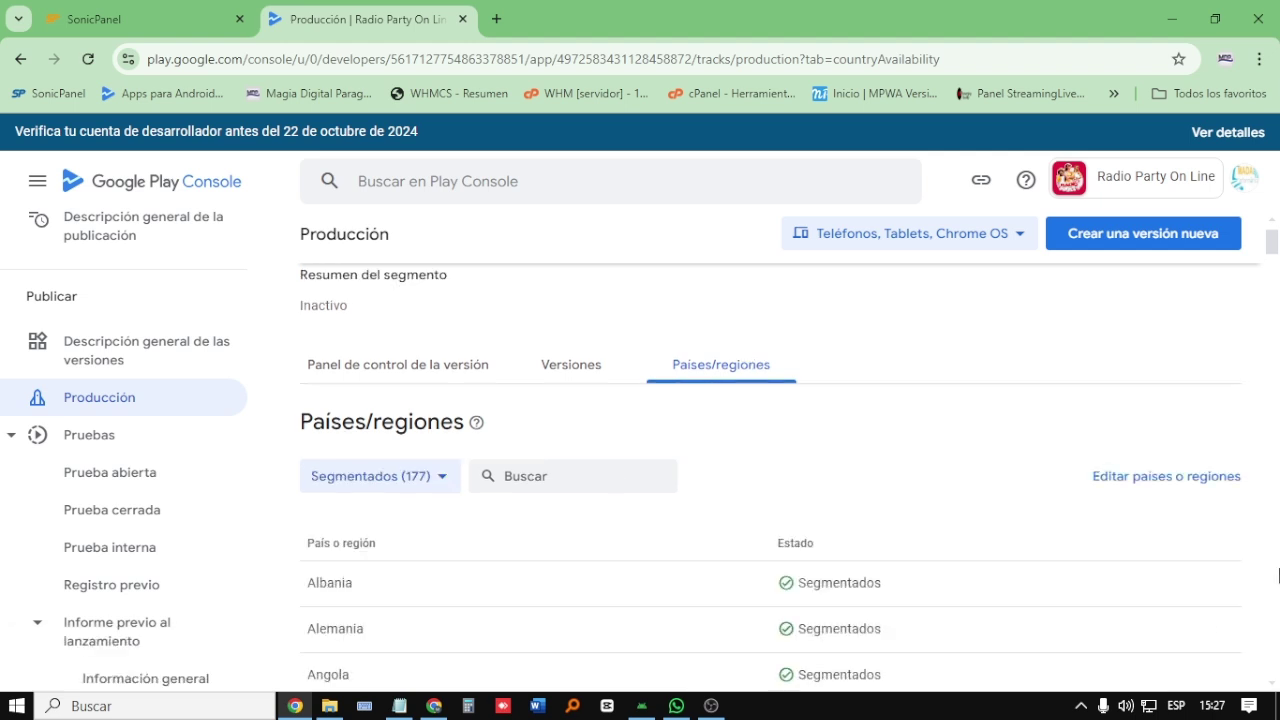
{"action": "scroll", "coordinate": [420, 558], "scroll_direction": "down", "scroll_amount": 2}
{"action": "scroll", "coordinate": [440, 530], "scroll_direction": "up", "scroll_amount": 3}
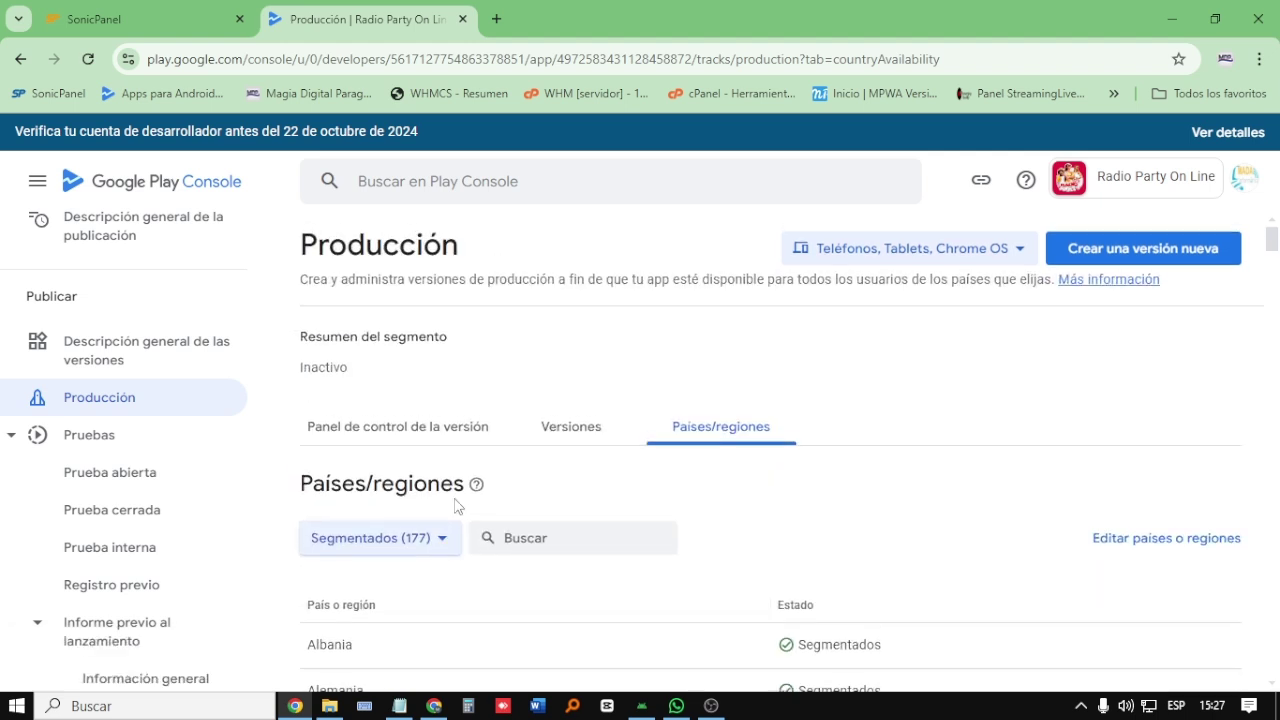
Step: Create a new release from the Production track's list of versions
{"action": "left_click", "coordinate": [560, 431]}
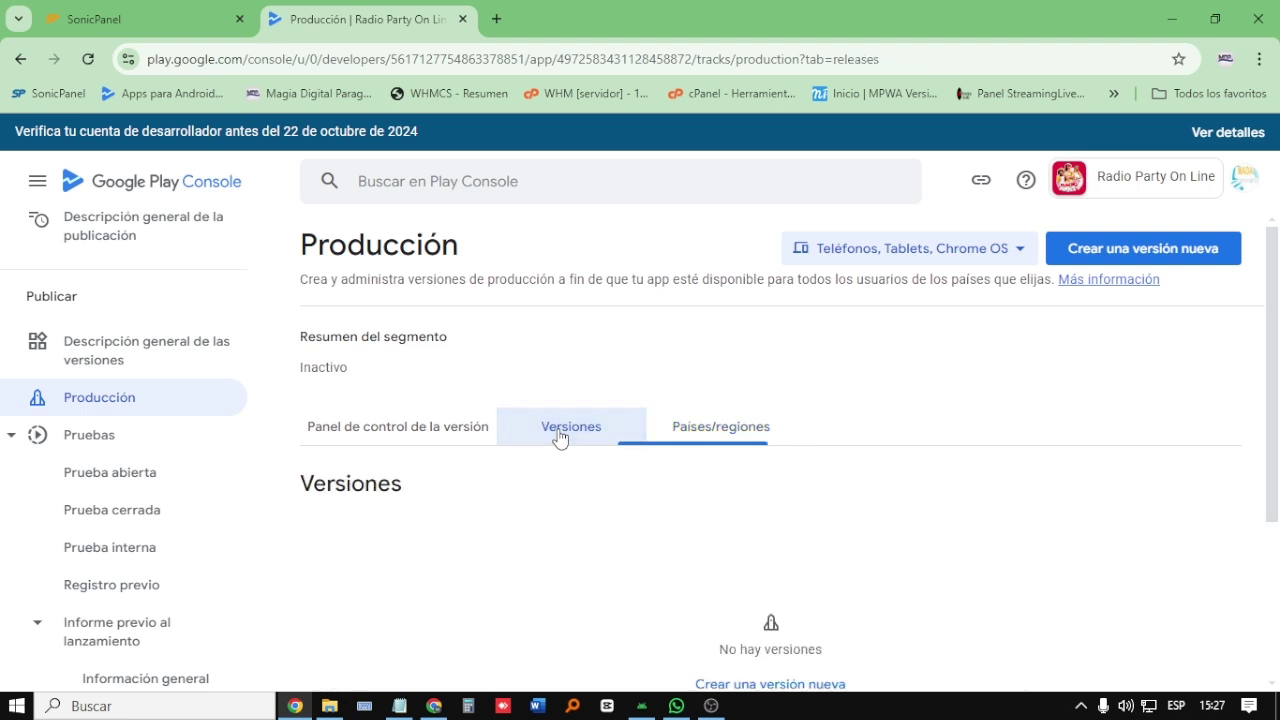
{"action": "scroll", "coordinate": [650, 582], "scroll_direction": "down", "scroll_amount": 1}
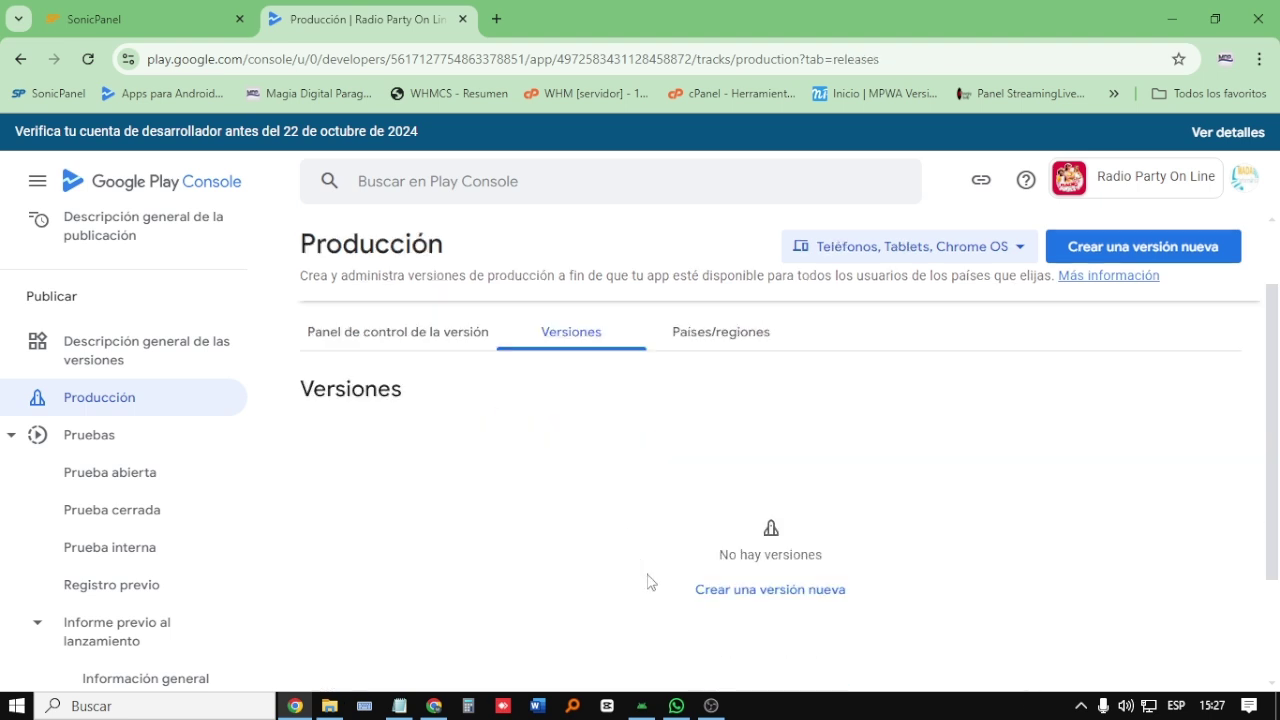
{"action": "left_click", "coordinate": [716, 594]}
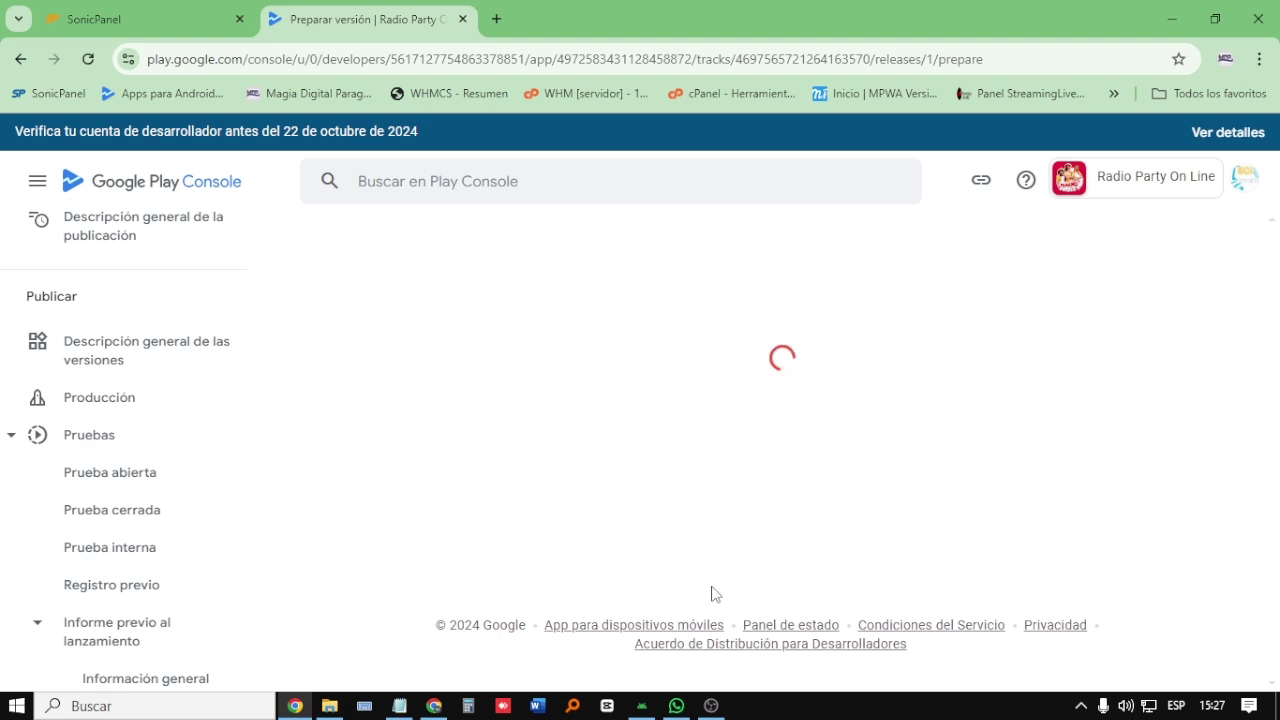
{"action": "scroll", "coordinate": [563, 545], "scroll_direction": "down", "scroll_amount": 2}
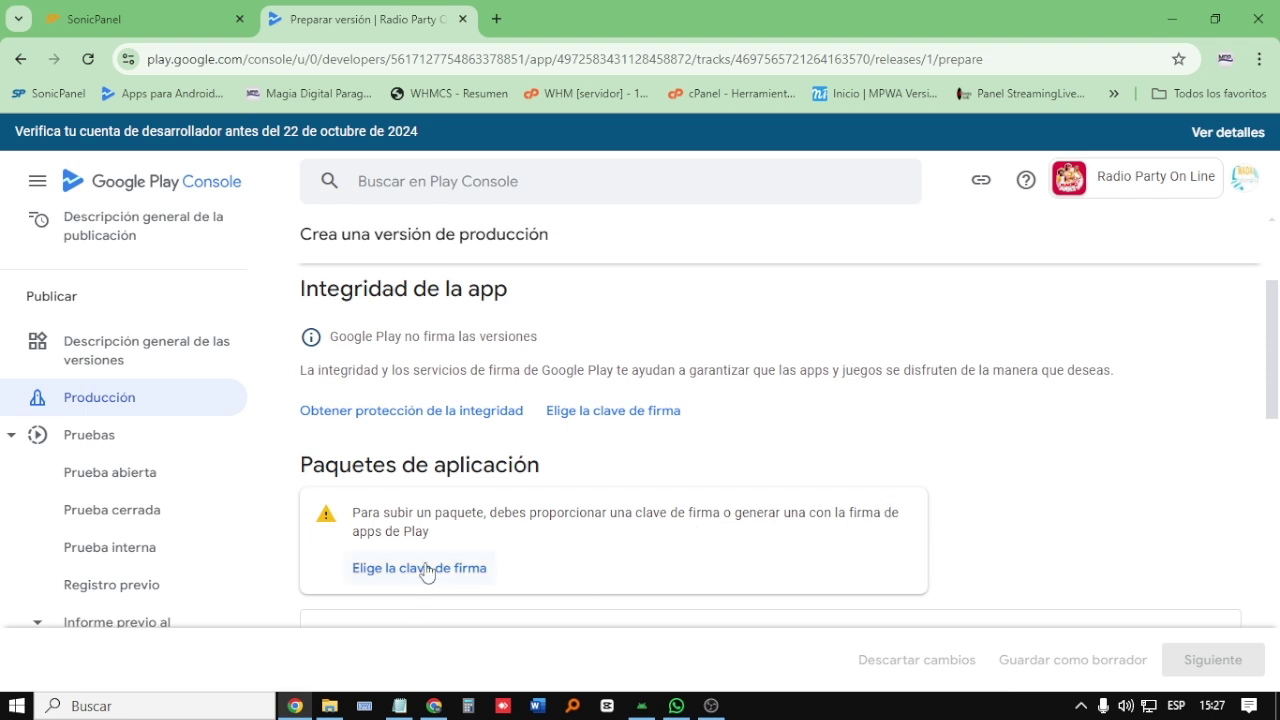
Step: Choose the Google-generated app signing key for the production release
{"action": "scroll", "coordinate": [398, 586], "scroll_direction": "down", "scroll_amount": 1}
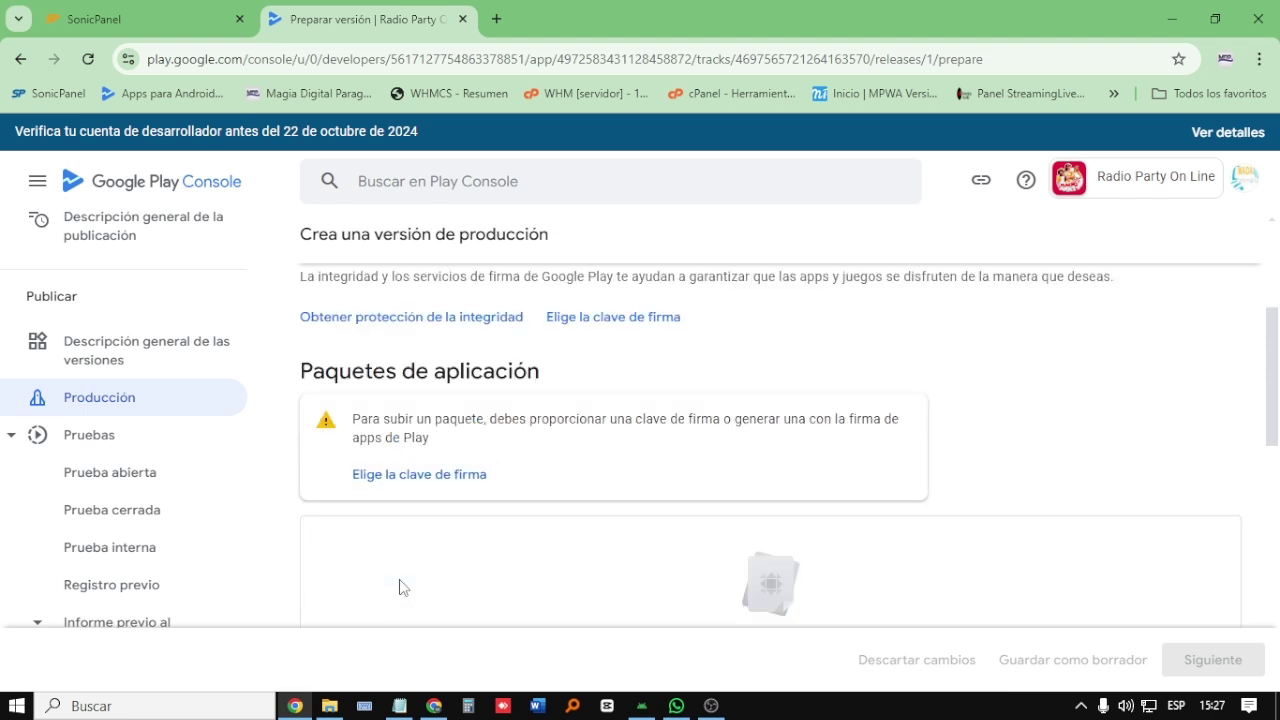
{"action": "left_click", "coordinate": [415, 484]}
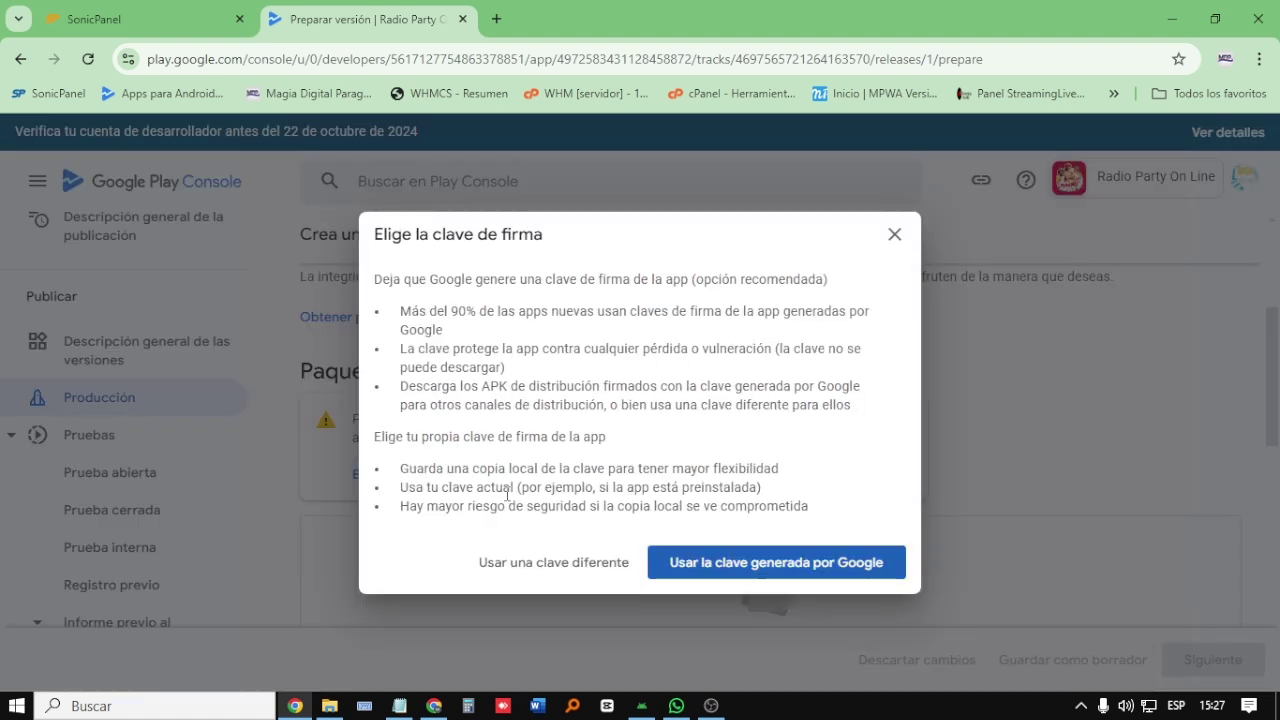
{"action": "left_click", "coordinate": [755, 562]}
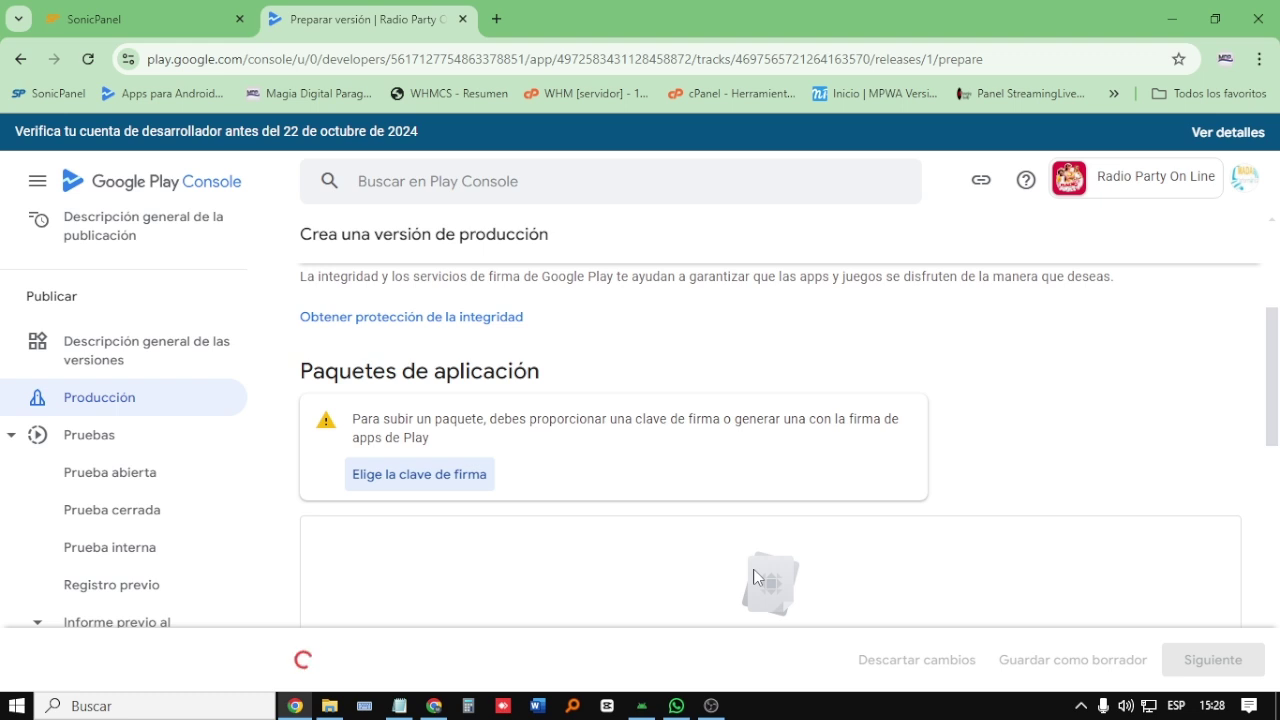
{"action": "scroll", "coordinate": [755, 577], "scroll_direction": "down", "scroll_amount": 2}
{"action": "scroll", "coordinate": [754, 577], "scroll_direction": "up", "scroll_amount": 2}
{"action": "scroll", "coordinate": [754, 577], "scroll_direction": "down", "scroll_amount": 2}
{"action": "scroll", "coordinate": [754, 577], "scroll_direction": "down", "scroll_amount": 1}
{"action": "scroll", "coordinate": [754, 577], "scroll_direction": "up", "scroll_amount": 2}
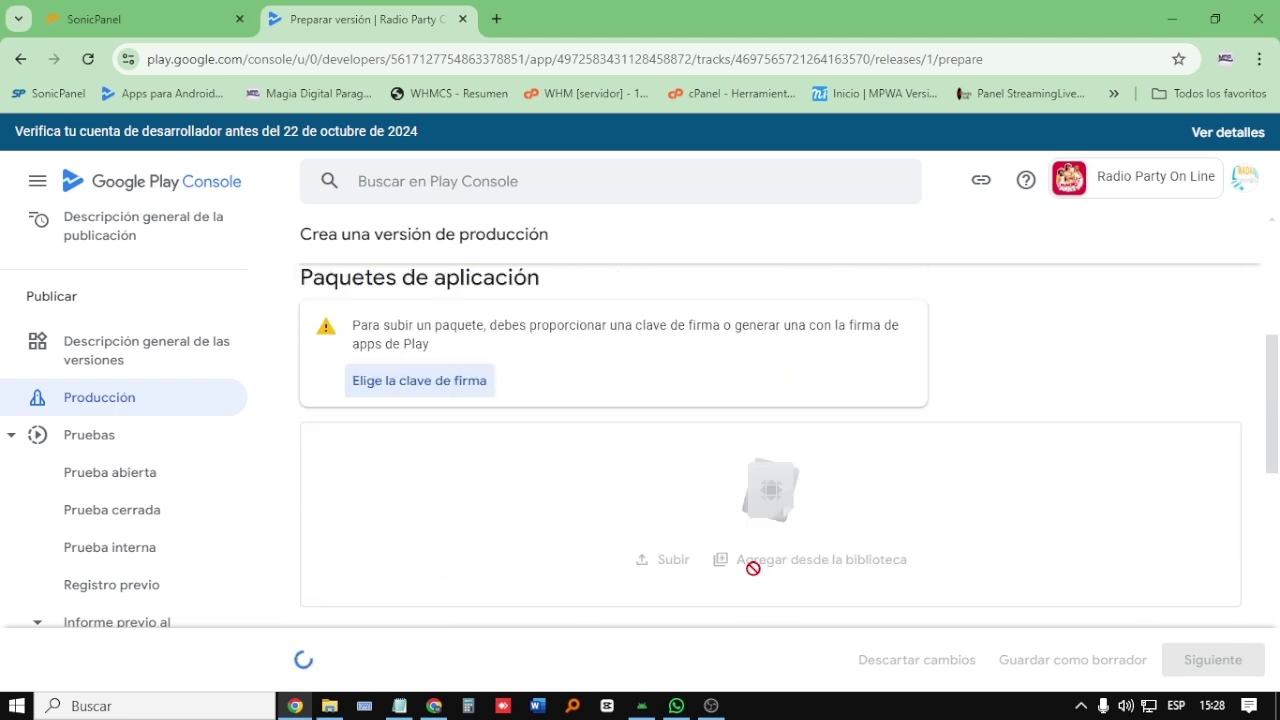
{"action": "scroll", "coordinate": [754, 577], "scroll_direction": "up", "scroll_amount": 1}
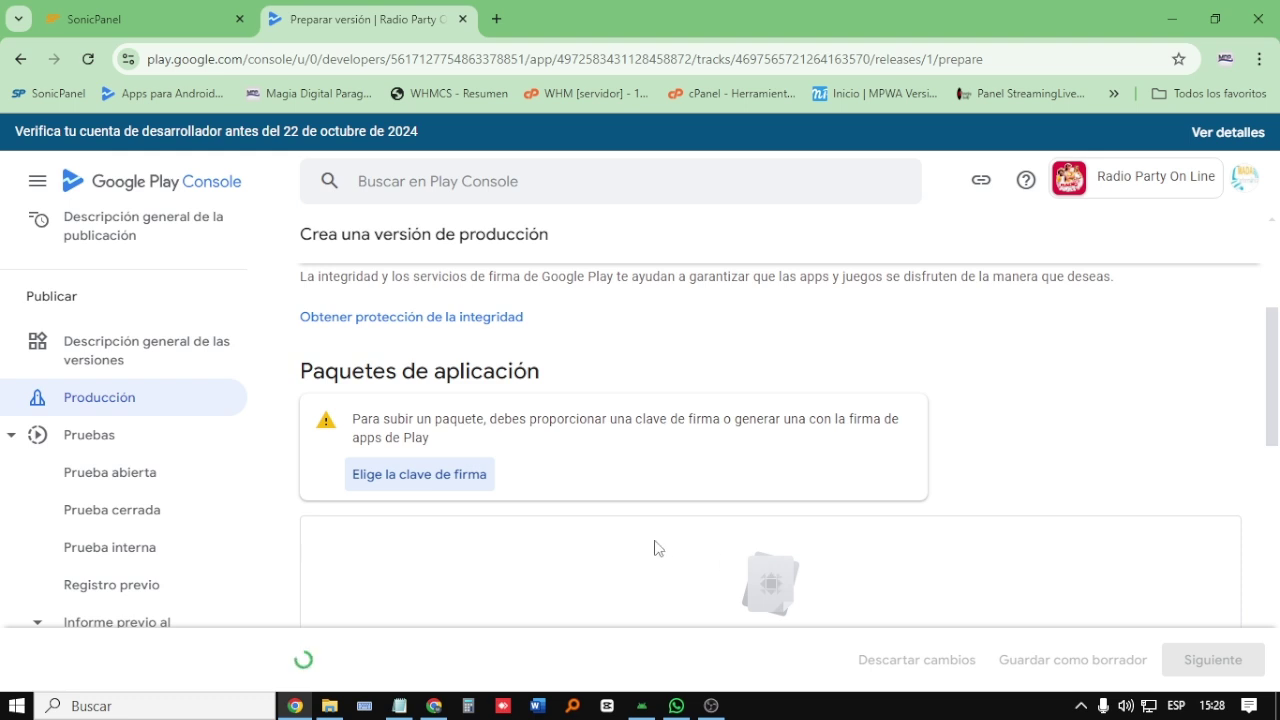
{"action": "scroll", "coordinate": [660, 545], "scroll_direction": "up", "scroll_amount": 1}
{"action": "scroll", "coordinate": [660, 545], "scroll_direction": "down", "scroll_amount": 2}
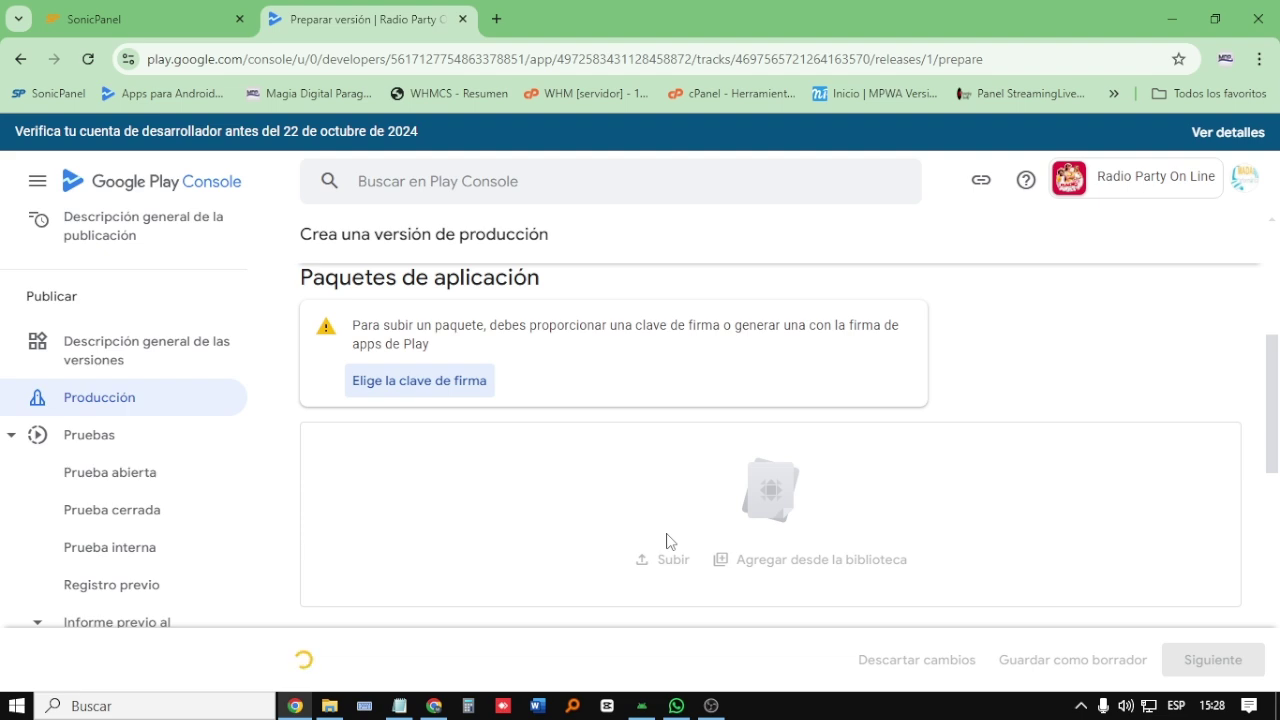
{"action": "scroll", "coordinate": [668, 535], "scroll_direction": "down", "scroll_amount": 2}
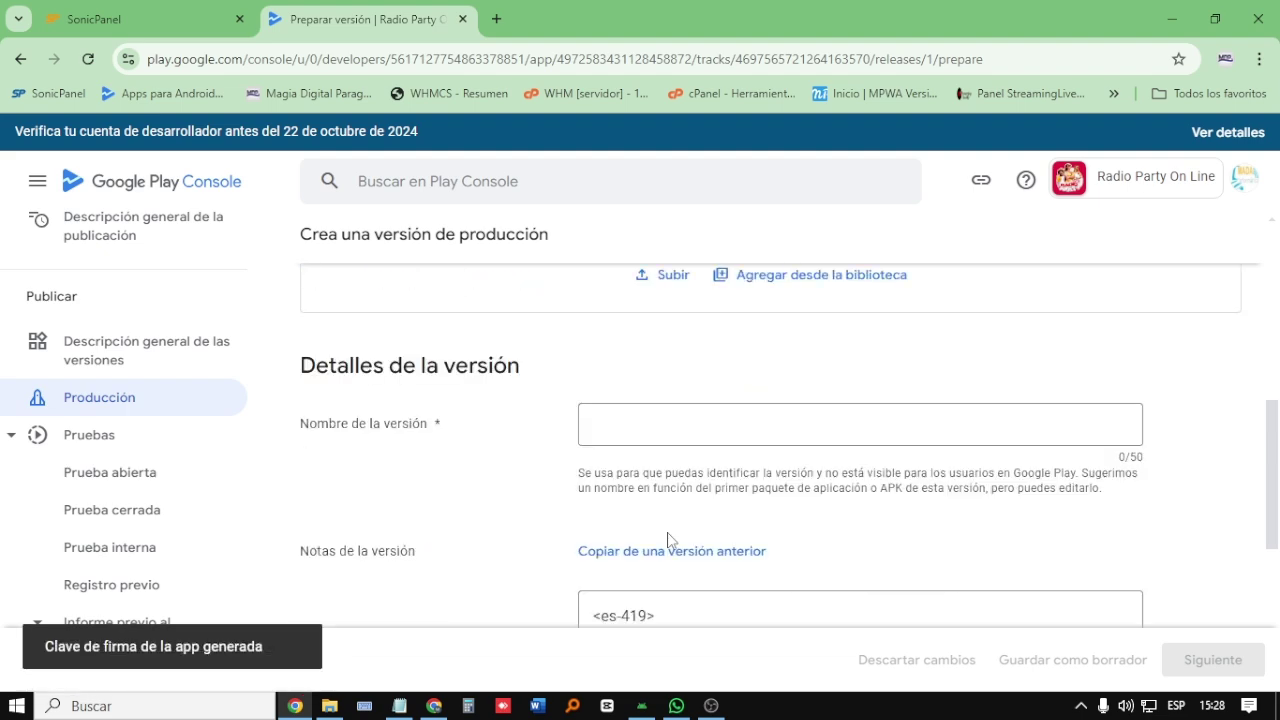
Step: Upload app-release.aab from the Documentos > modelohits > app > release folder as the production release's app bundle
{"action": "scroll", "coordinate": [668, 532], "scroll_direction": "up", "scroll_amount": 2}
{"action": "scroll", "coordinate": [669, 532], "scroll_direction": "down", "scroll_amount": 3}
{"action": "scroll", "coordinate": [669, 532], "scroll_direction": "up", "scroll_amount": 3}
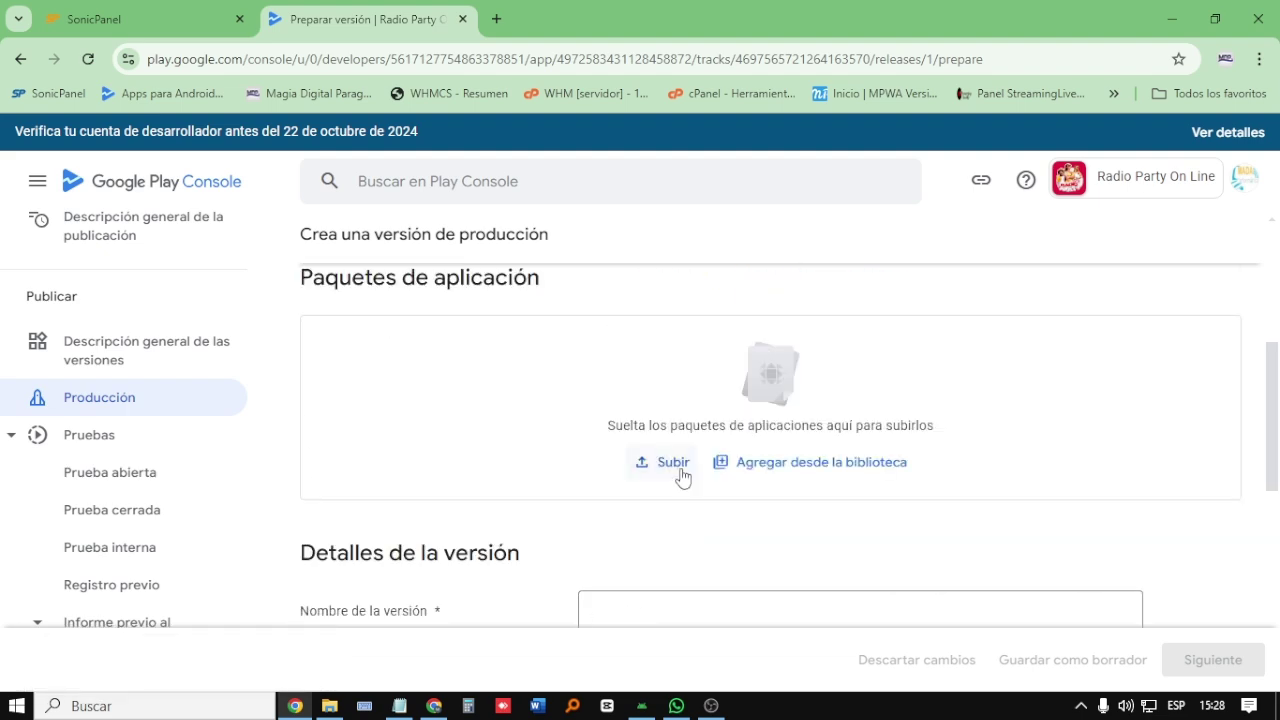
{"action": "scroll", "coordinate": [507, 374], "scroll_direction": "up", "scroll_amount": 1}
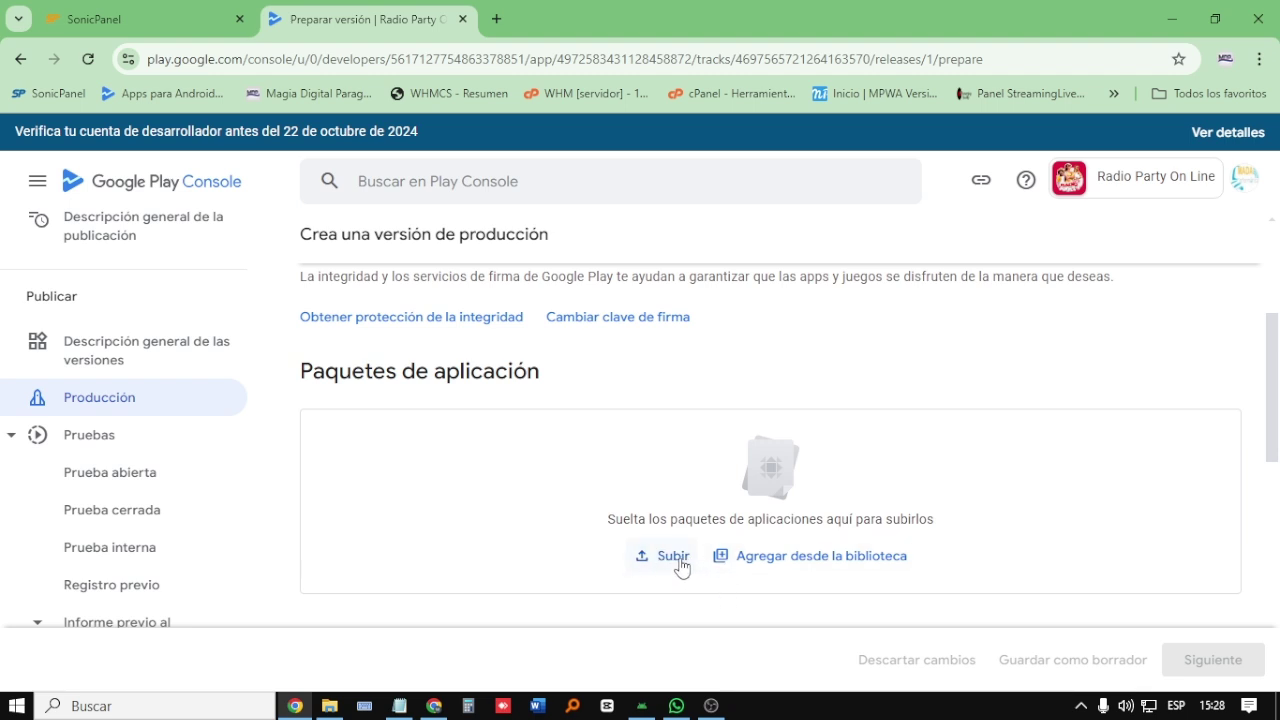
{"action": "left_click", "coordinate": [676, 566]}
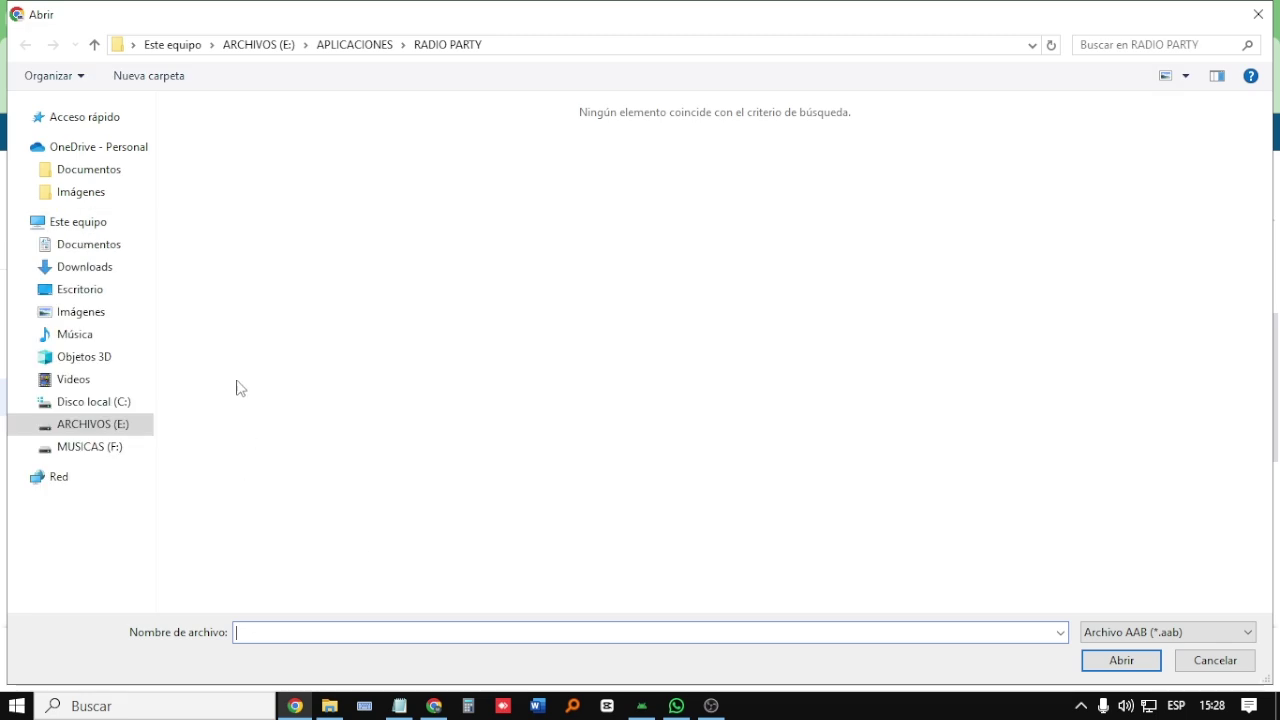
{"action": "left_click", "coordinate": [77, 248]}
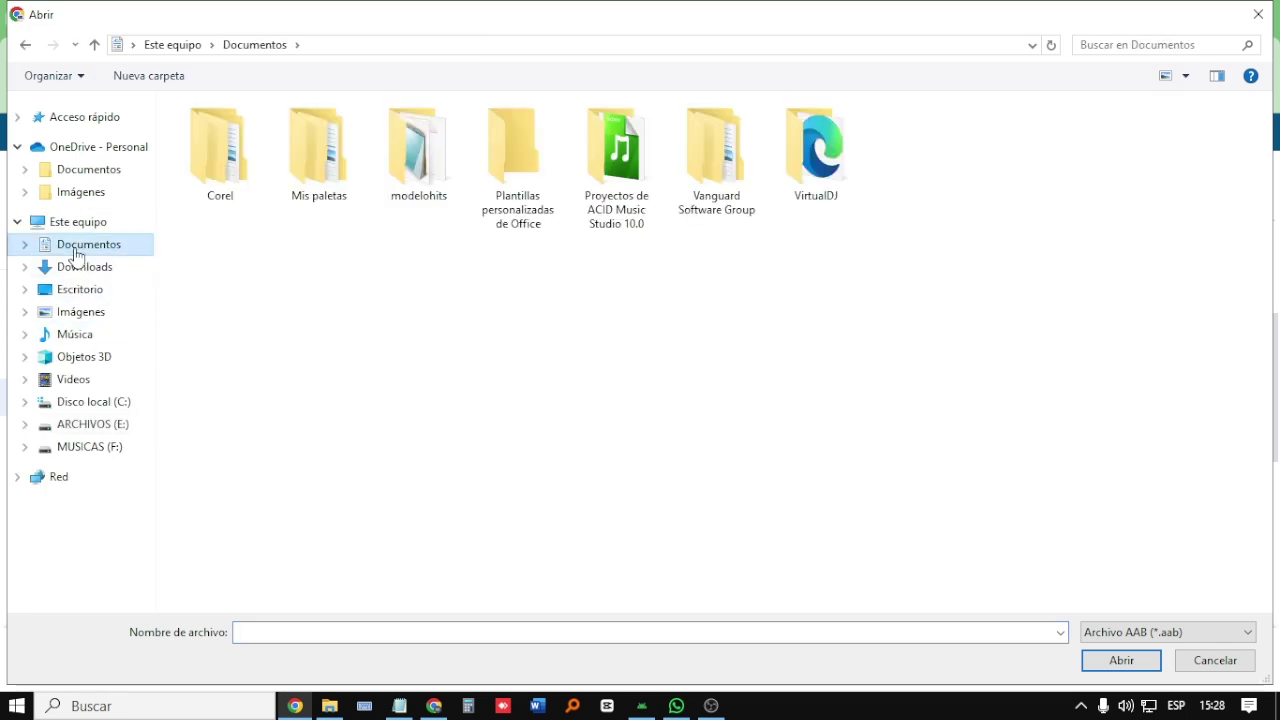
{"action": "left_click", "coordinate": [422, 177]}
{"action": "double_click", "coordinate": [422, 177]}
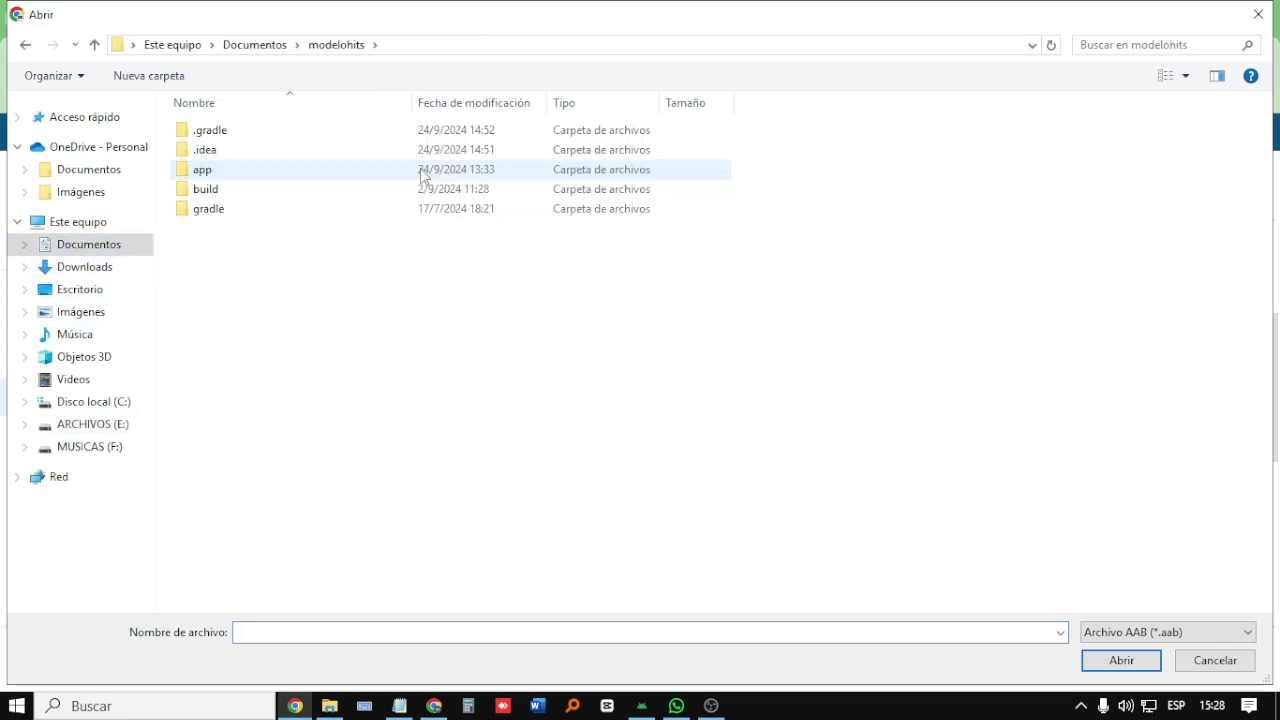
{"action": "double_click", "coordinate": [240, 177]}
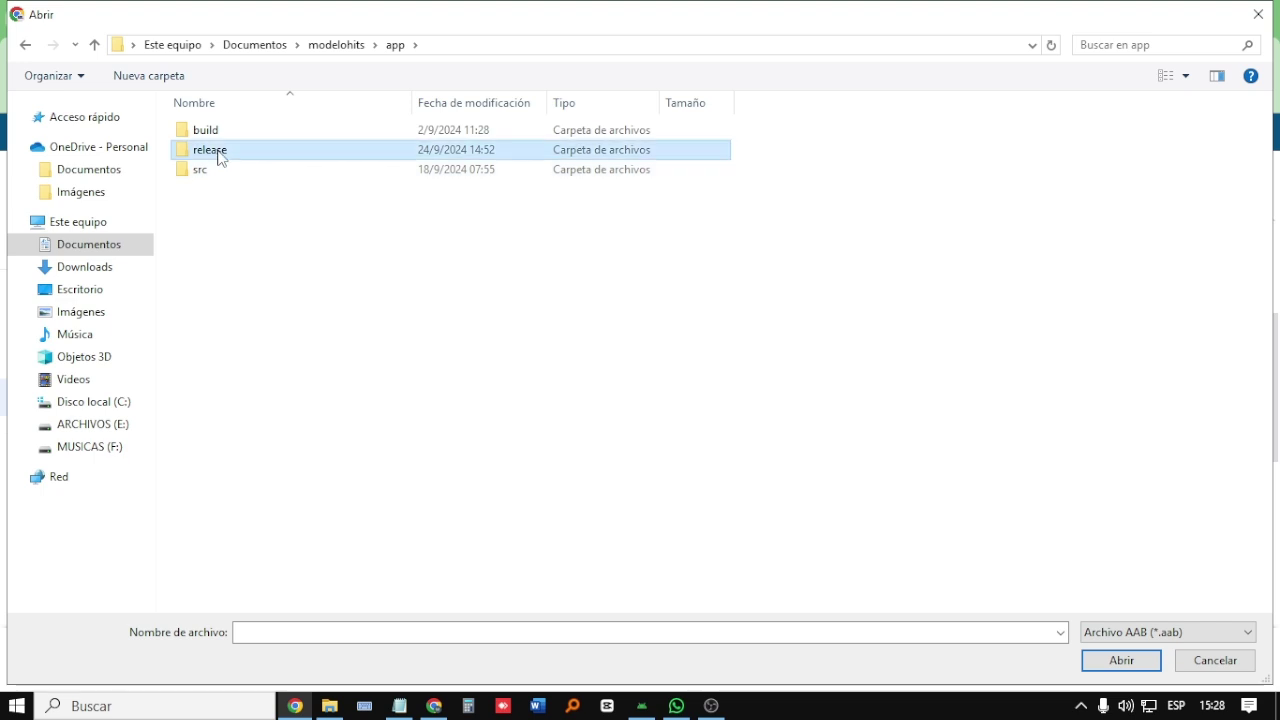
{"action": "double_click", "coordinate": [218, 151]}
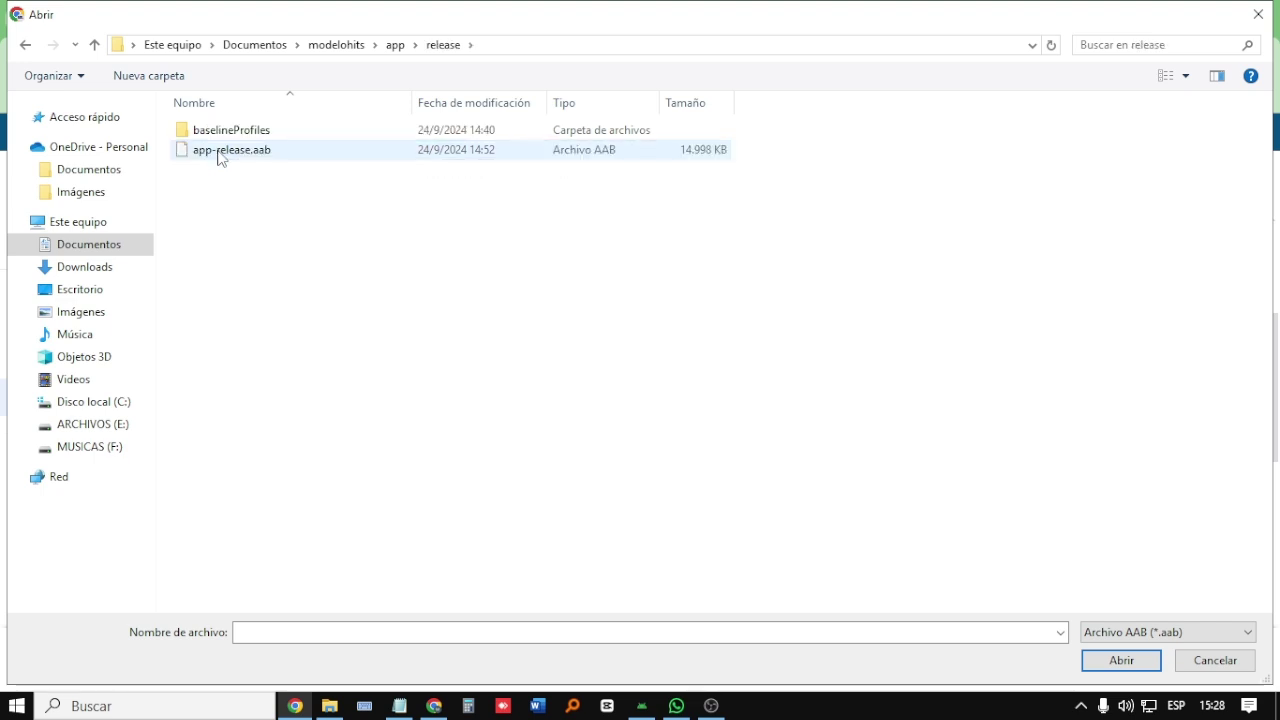
{"action": "left_click", "coordinate": [312, 152]}
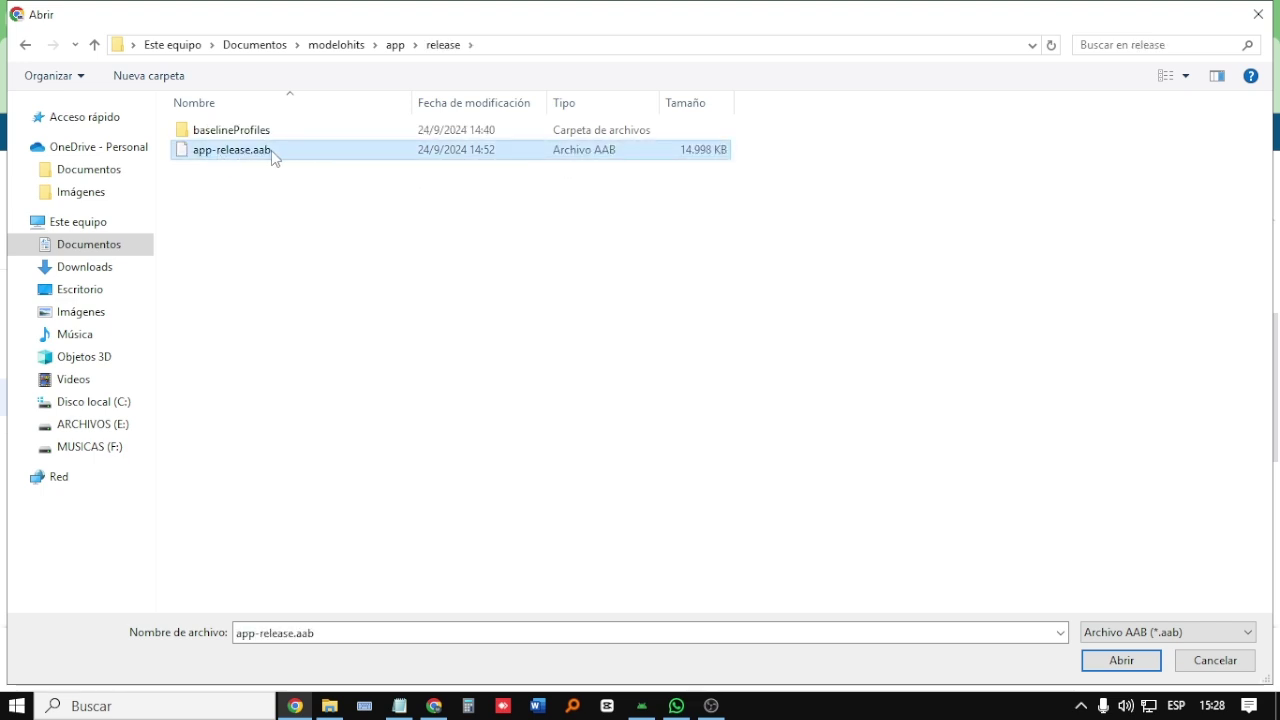
{"action": "left_click", "coordinate": [1097, 662]}
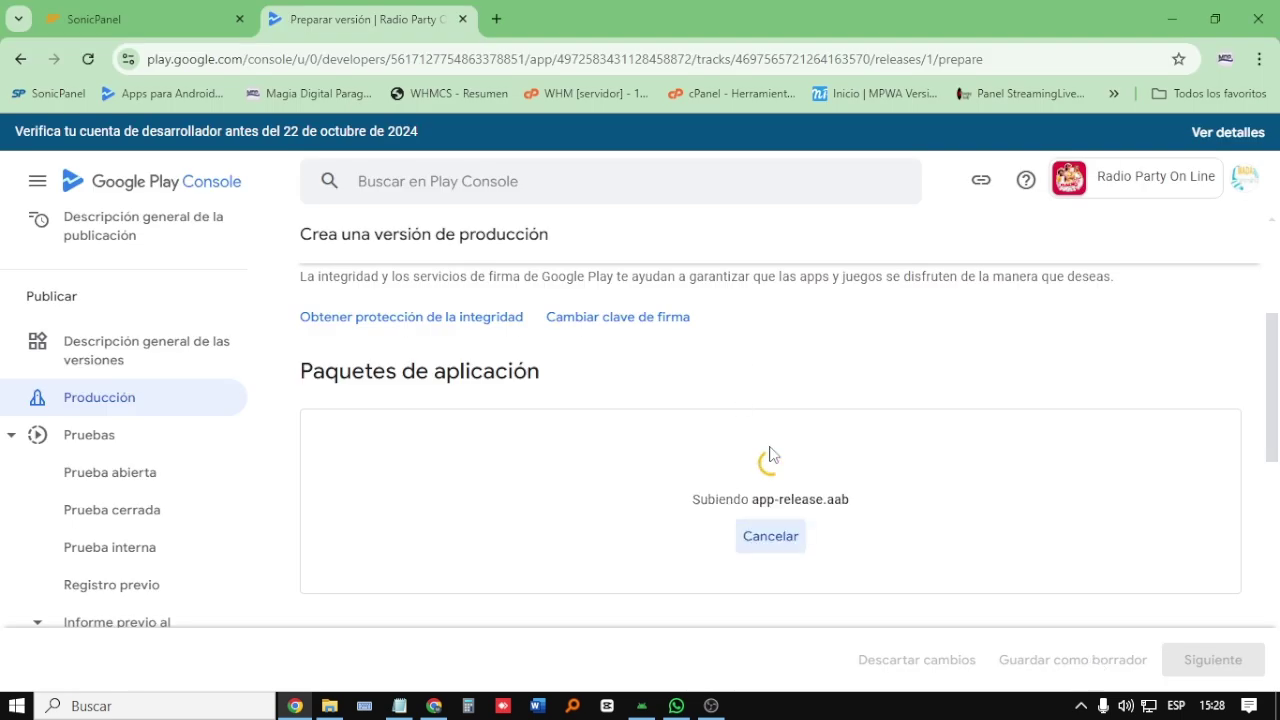
Step: Replace the placeholder in the es-419 release notes with "Actualizada aAndroid 14"
{"action": "scroll", "coordinate": [760, 460], "scroll_direction": "down", "scroll_amount": 4}
{"action": "scroll", "coordinate": [770, 490], "scroll_direction": "down", "scroll_amount": 1}
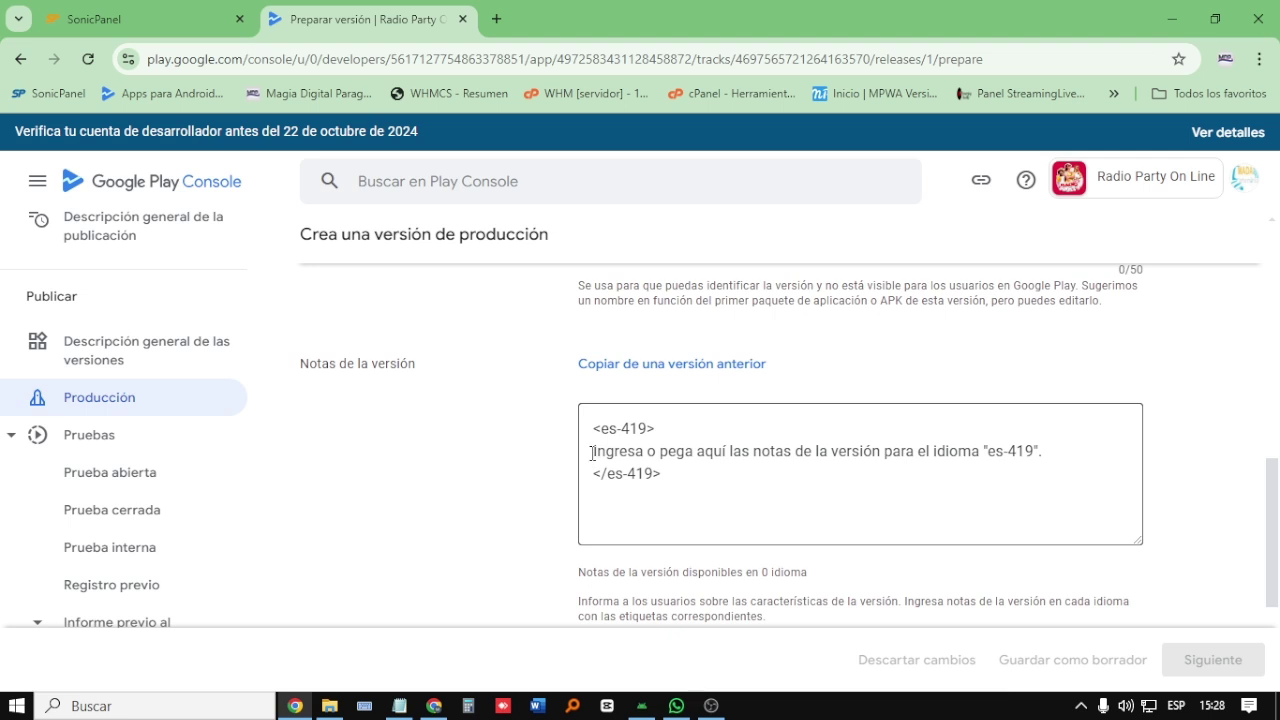
{"action": "left_click_drag", "start_coordinate": [592, 452], "coordinate": [1035, 449]}
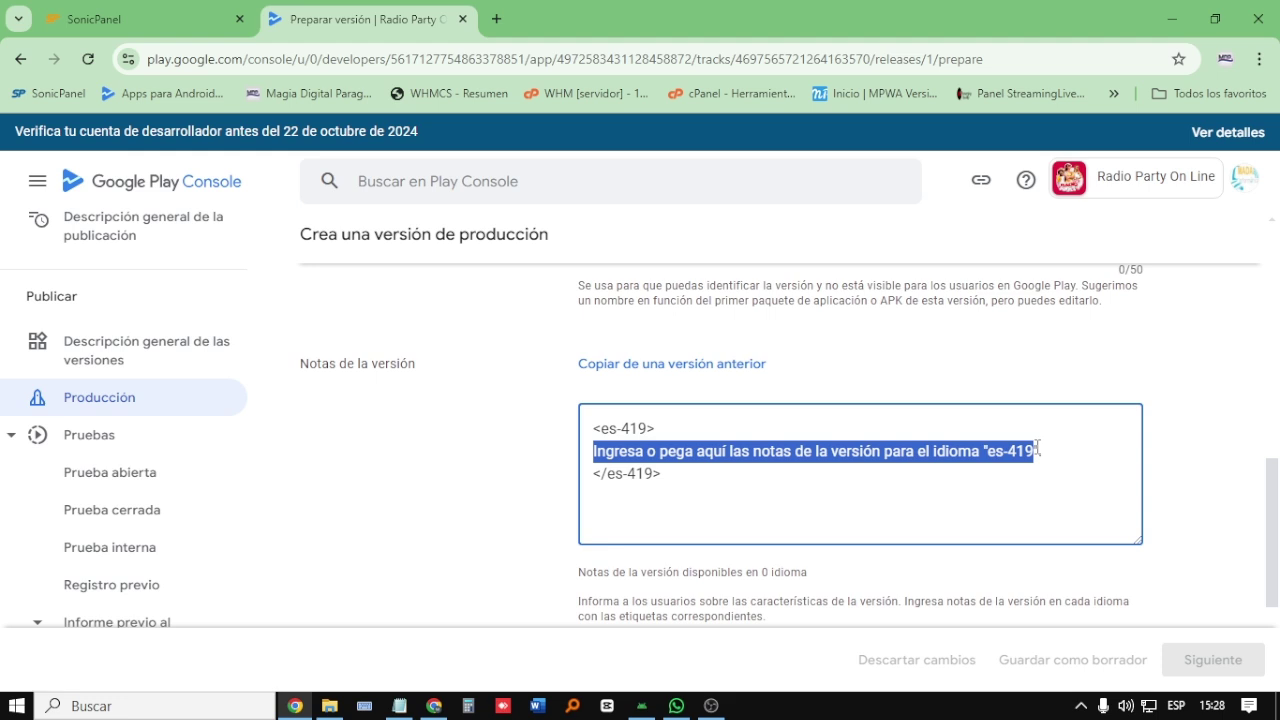
{"action": "type", "text": "A"}
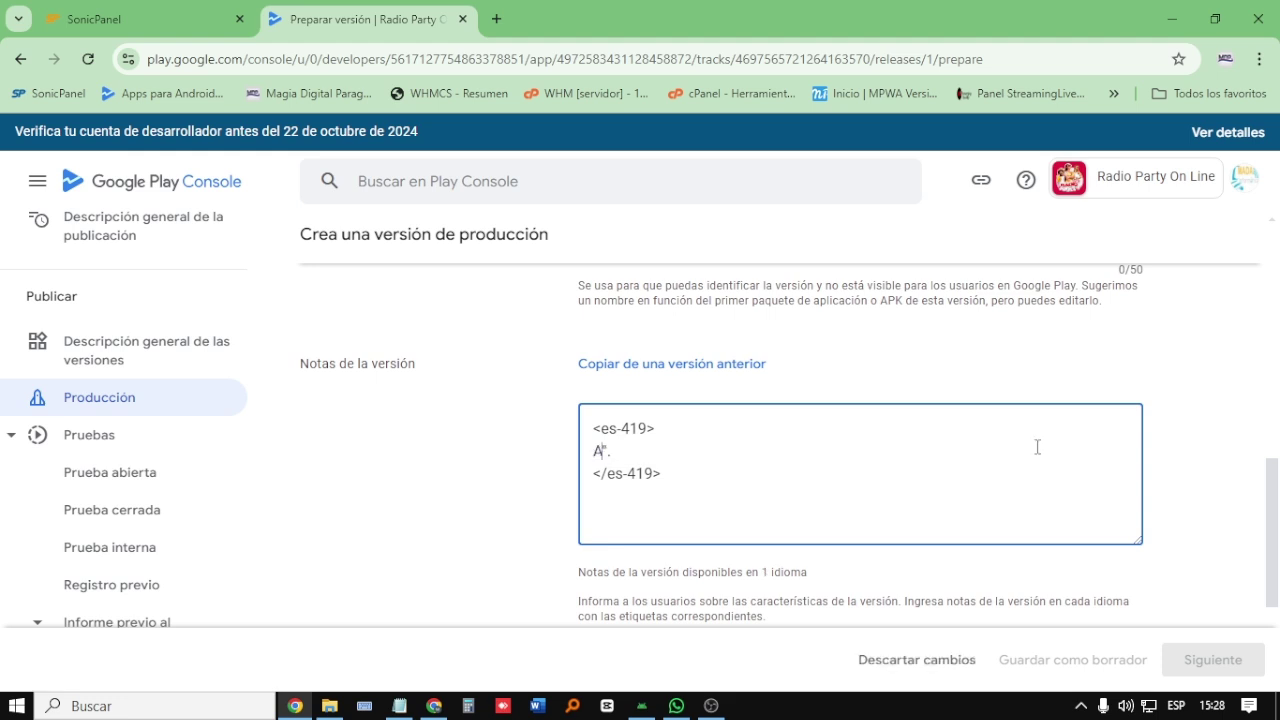
{"action": "type", "text": "ctualizada aA"}
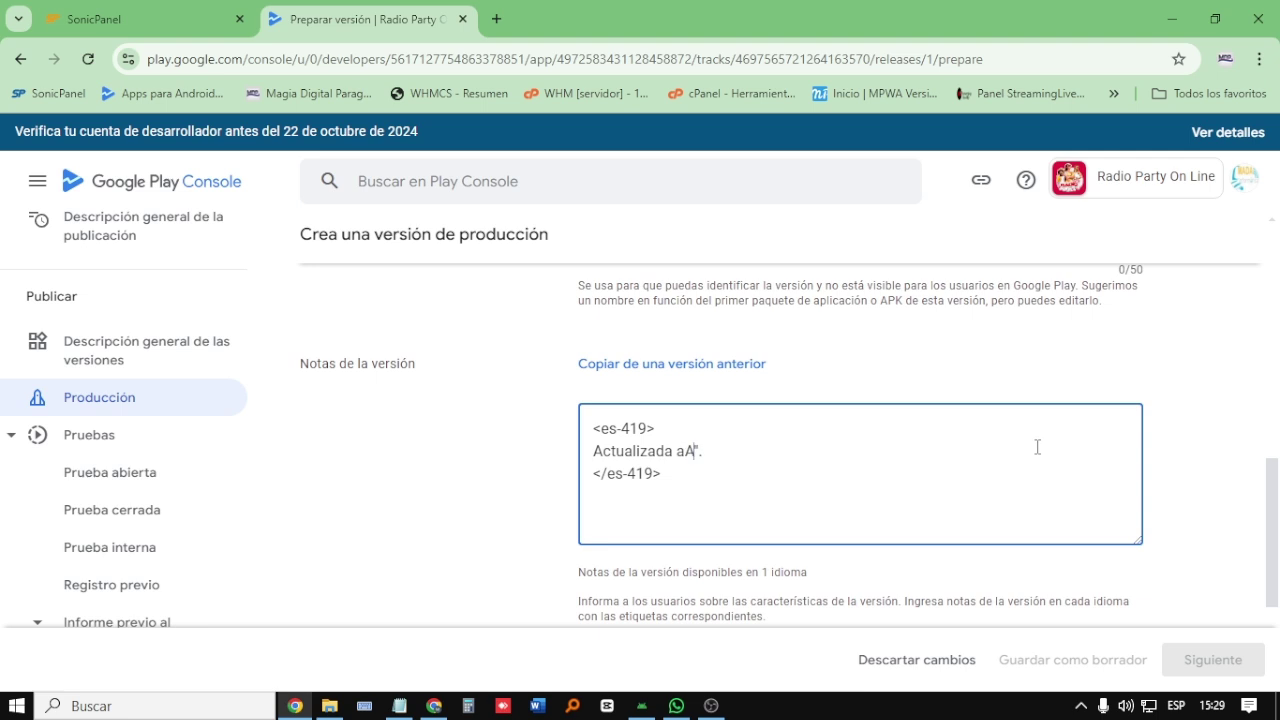
{"action": "type", "text": "ndroid 14"}
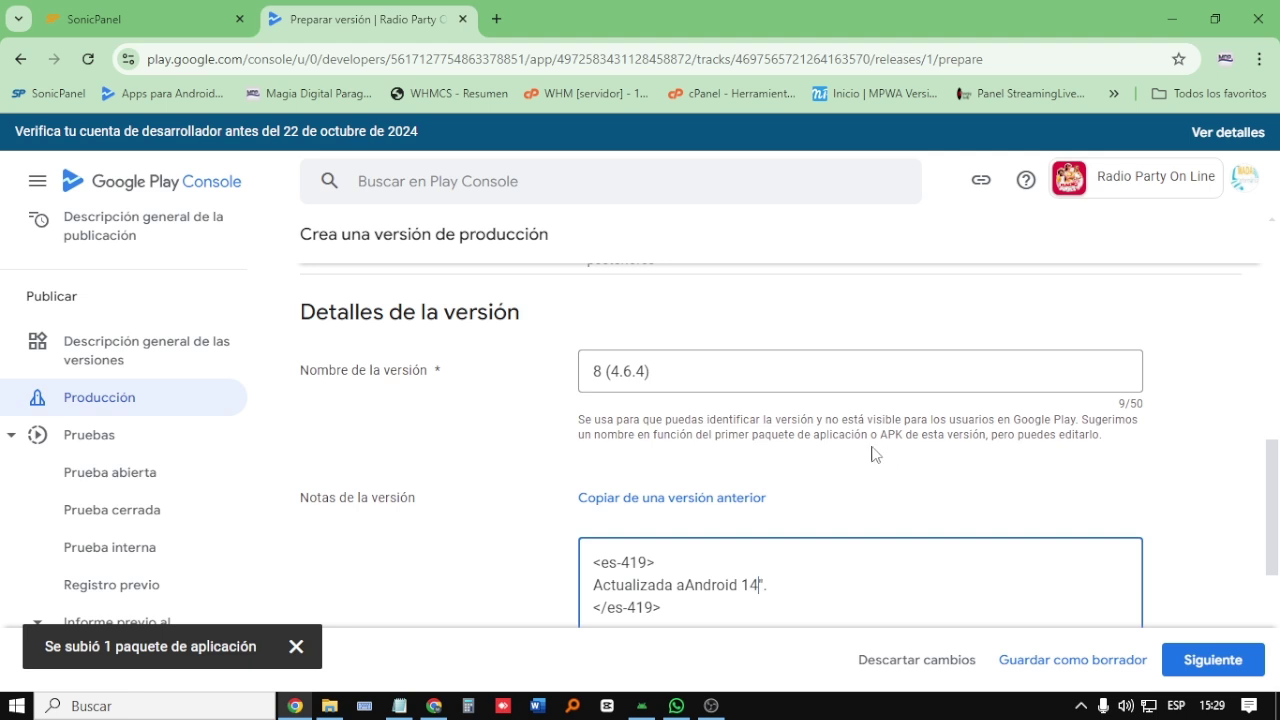
{"action": "scroll", "coordinate": [872, 455], "scroll_direction": "down", "scroll_amount": 1}
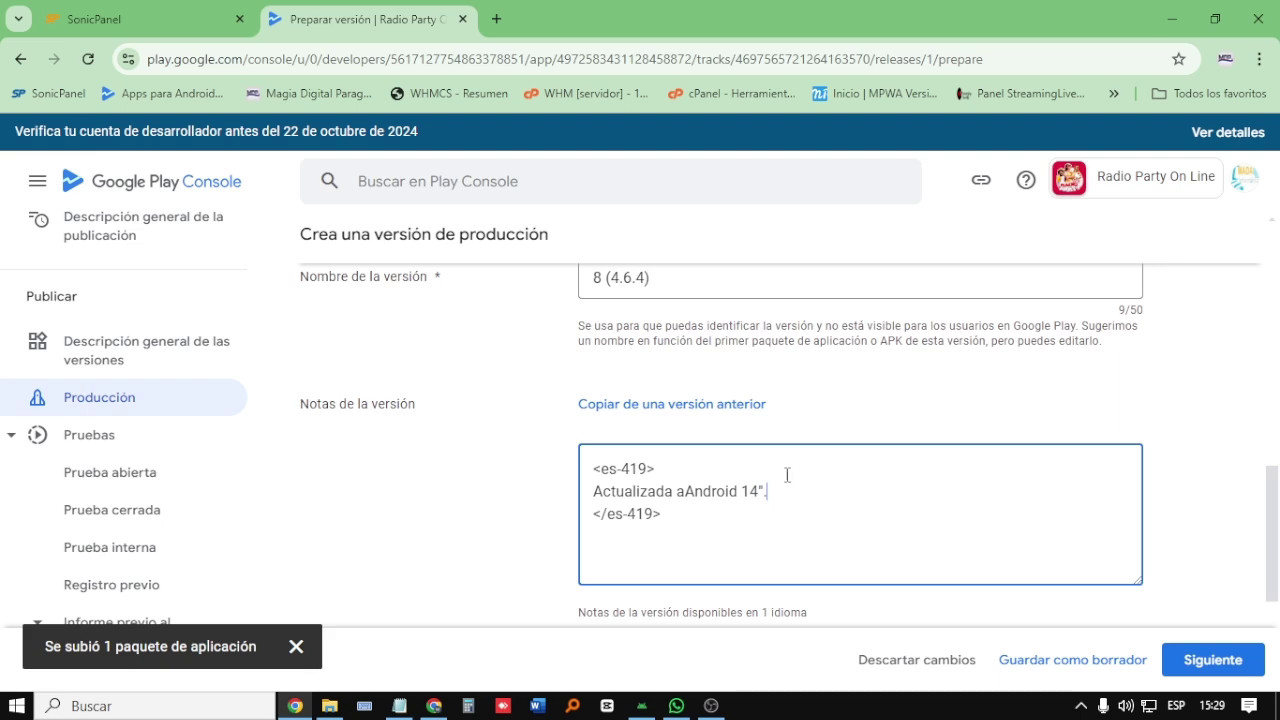
Step: Review the production release page, checking the app signing section and the uploaded bundle's version code and version name
{"action": "scroll", "coordinate": [790, 470], "scroll_direction": "up", "scroll_amount": 3}
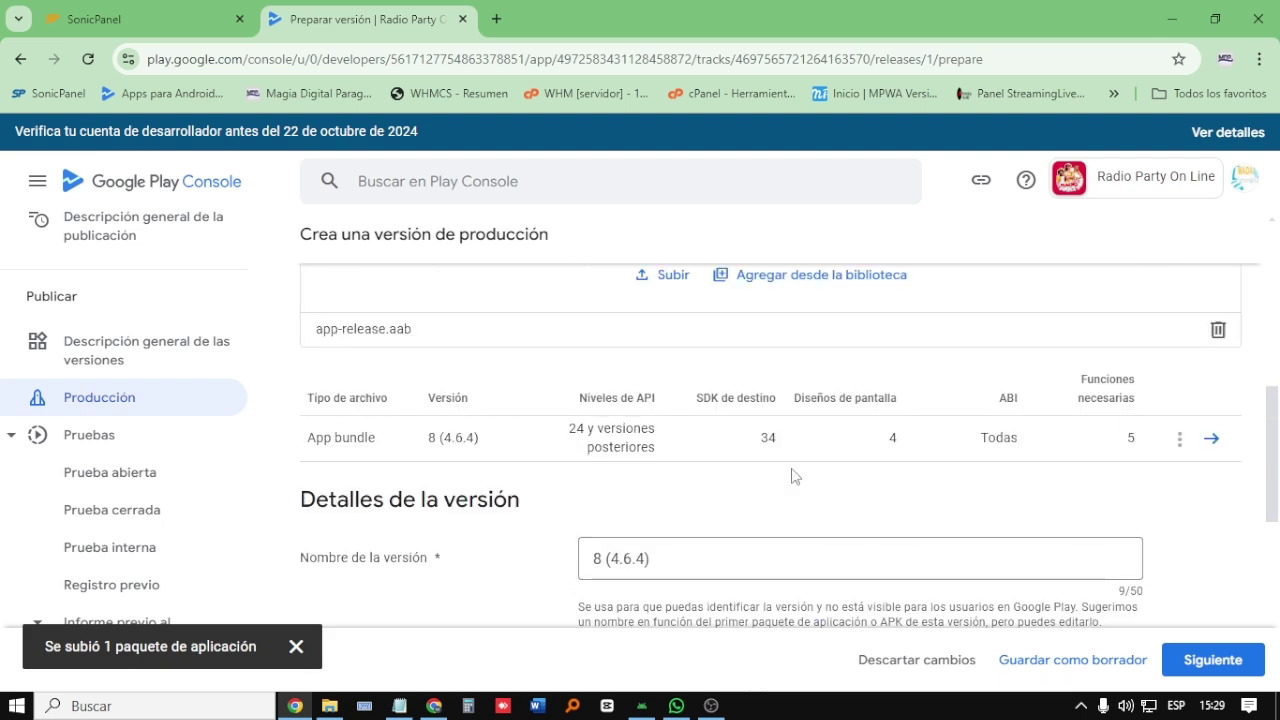
{"action": "scroll", "coordinate": [797, 477], "scroll_direction": "up", "scroll_amount": 5}
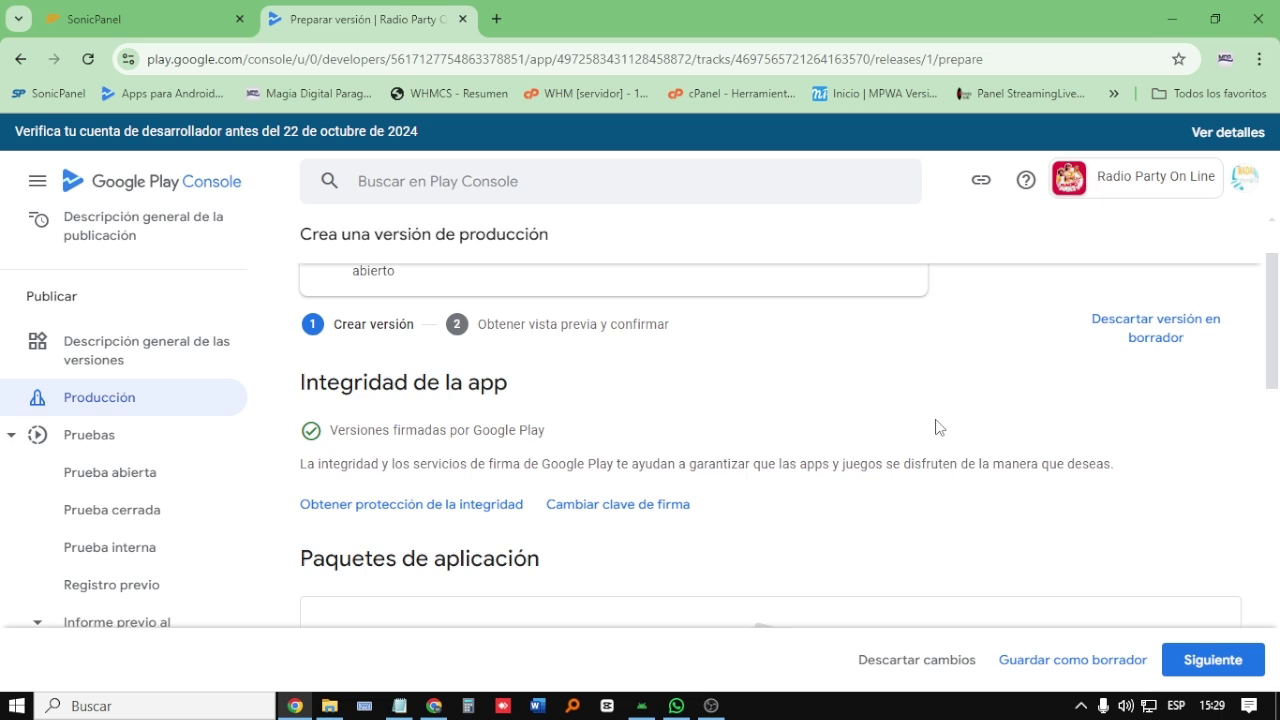
{"action": "scroll", "coordinate": [937, 427], "scroll_direction": "up", "scroll_amount": 1}
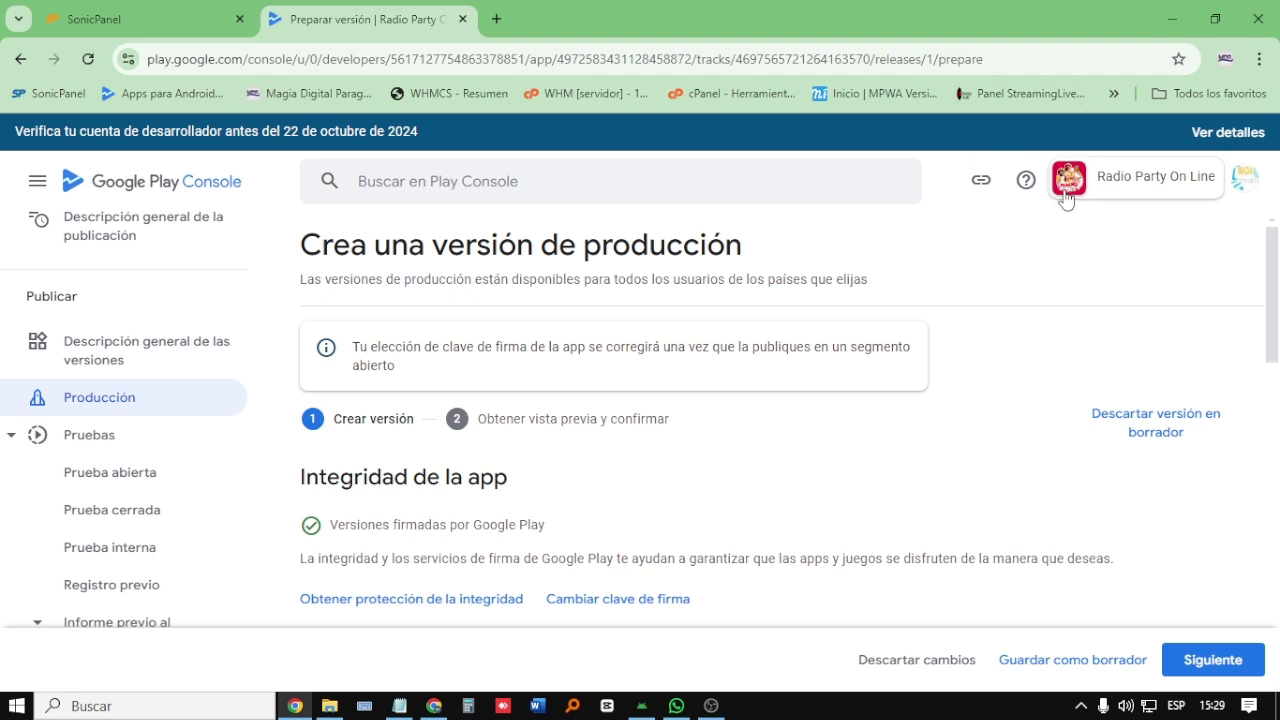
{"action": "scroll", "coordinate": [946, 292], "scroll_direction": "down", "scroll_amount": 5}
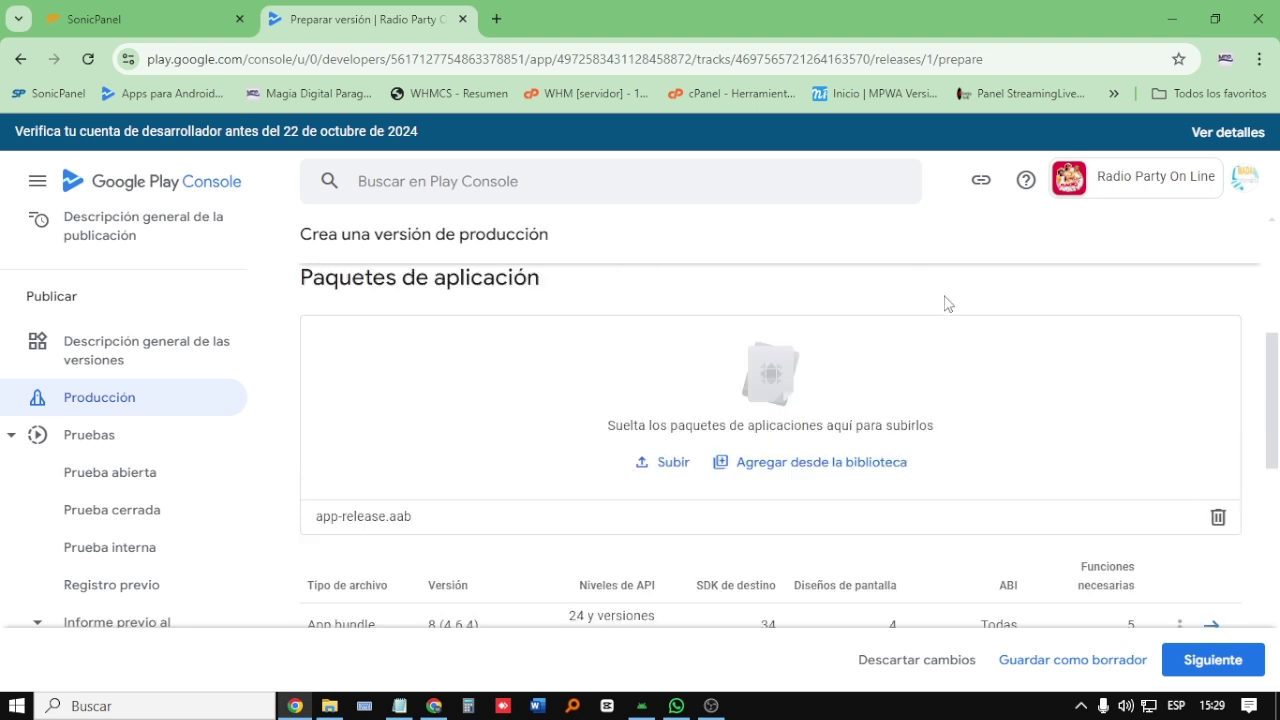
{"action": "scroll", "coordinate": [770, 508], "scroll_direction": "down", "scroll_amount": 1}
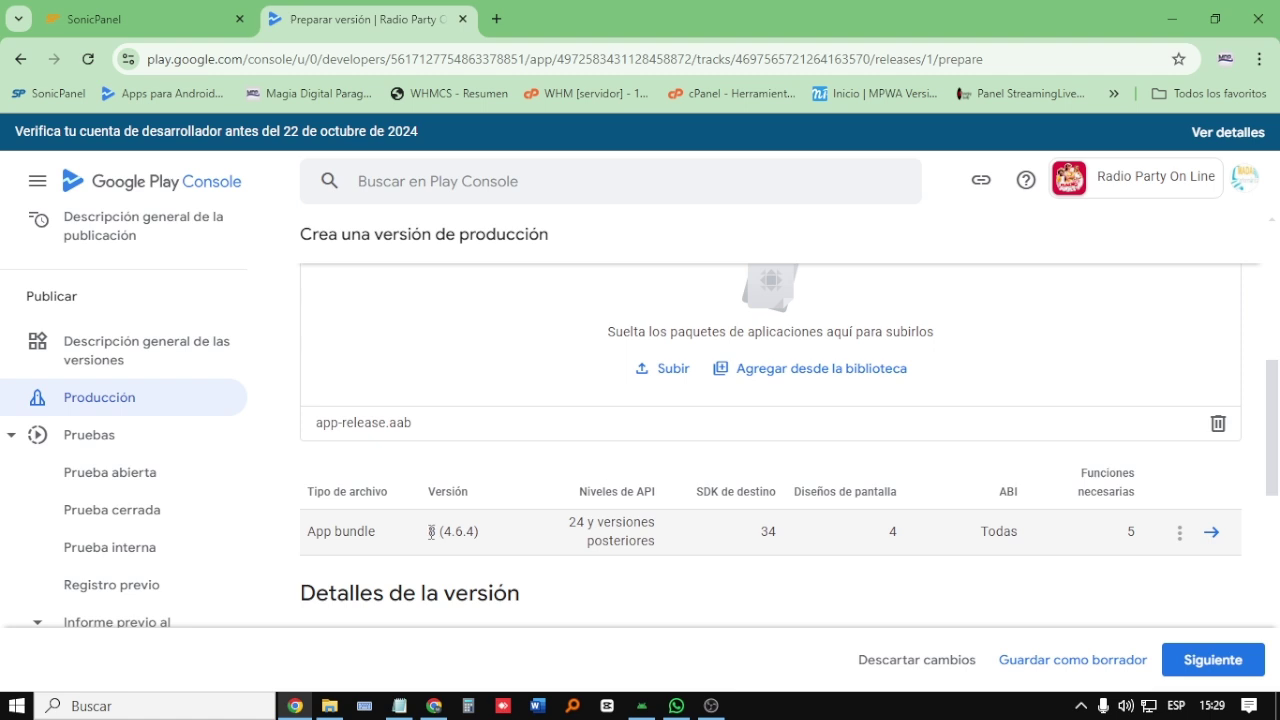
{"action": "double_click", "coordinate": [431, 532]}
{"action": "left_click_drag", "start_coordinate": [446, 535], "coordinate": [453, 535]}
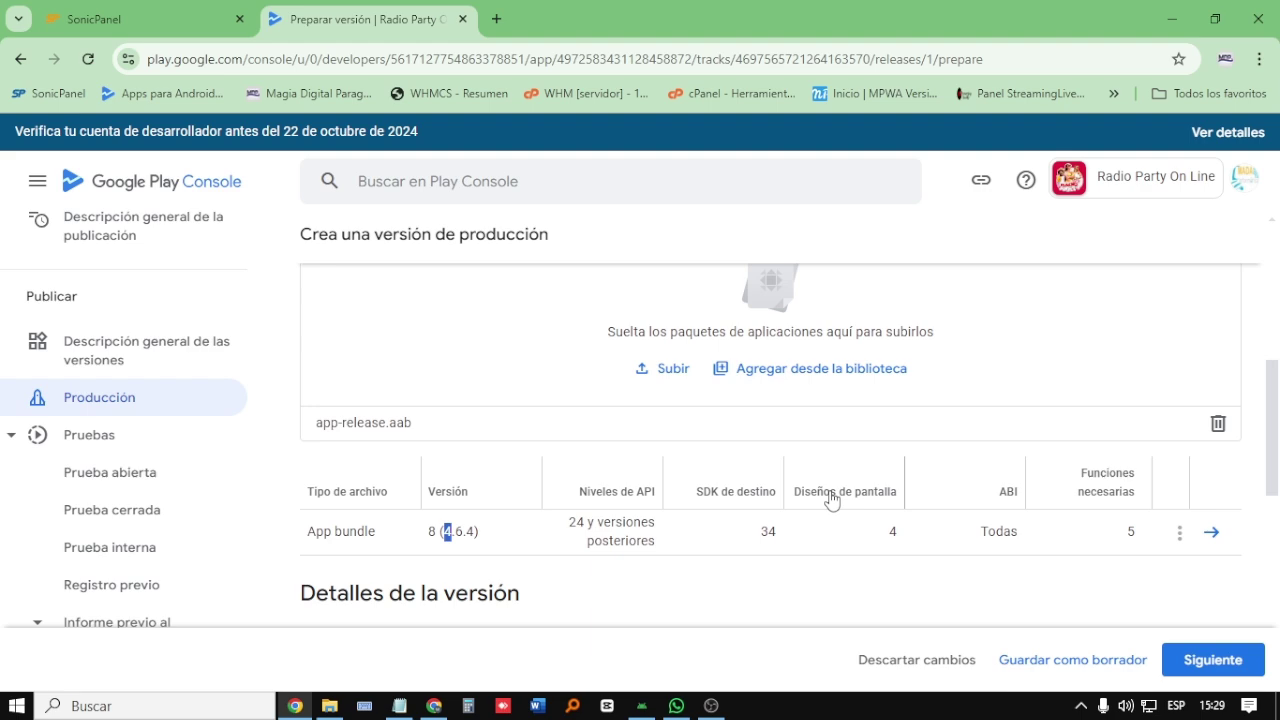
{"action": "scroll", "coordinate": [966, 340], "scroll_direction": "down", "scroll_amount": 1}
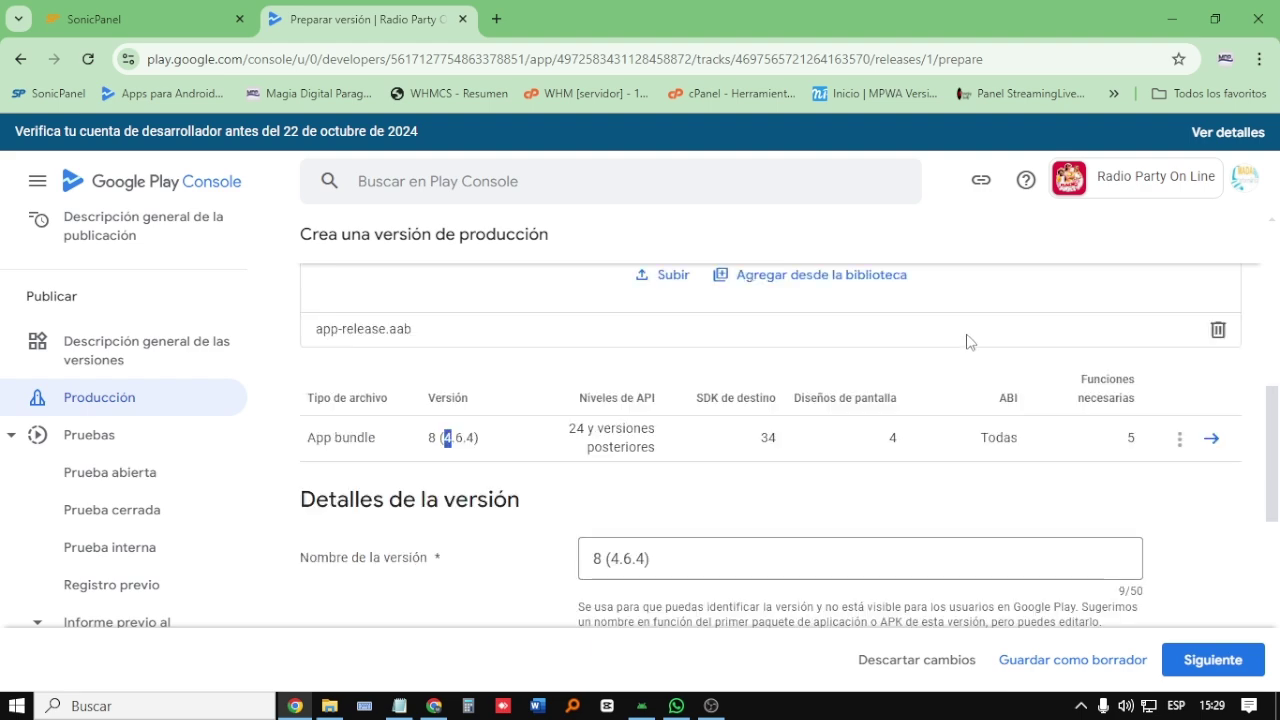
{"action": "scroll", "coordinate": [700, 404], "scroll_direction": "up", "scroll_amount": 5}
{"action": "scroll", "coordinate": [740, 390], "scroll_direction": "up", "scroll_amount": 1}
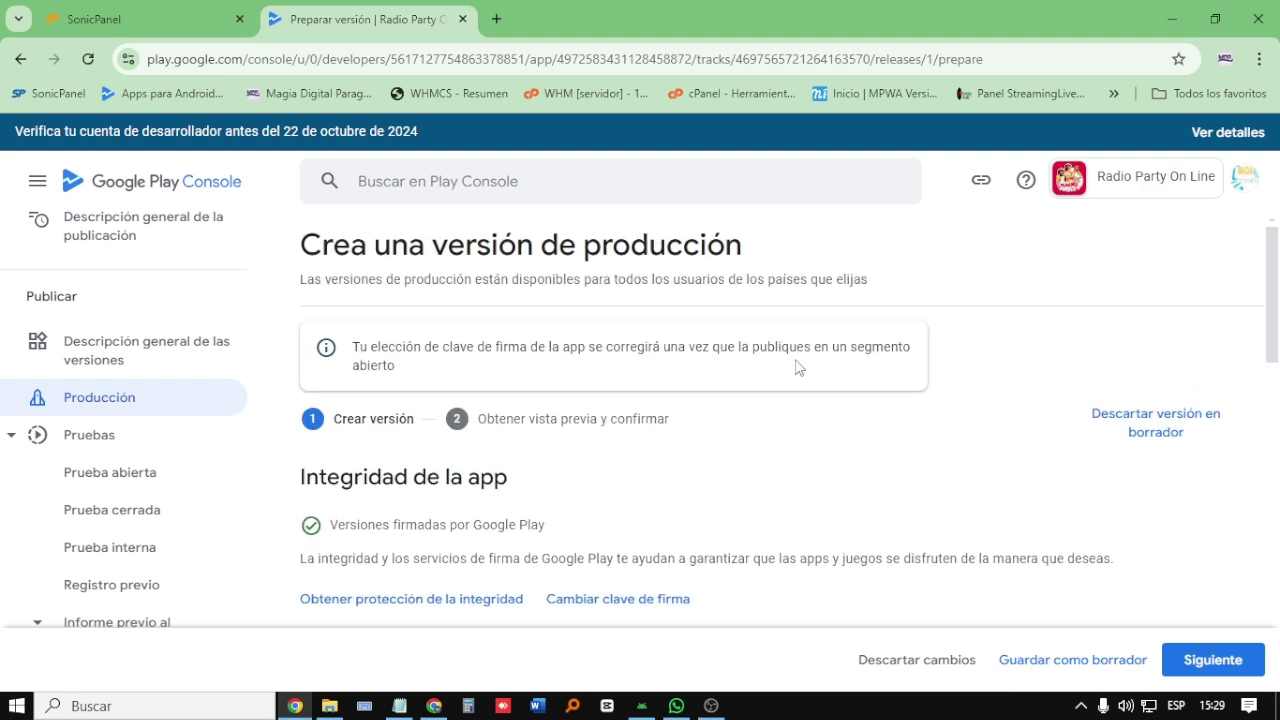
{"action": "scroll", "coordinate": [870, 408], "scroll_direction": "down", "scroll_amount": 8}
{"action": "scroll", "coordinate": [758, 485], "scroll_direction": "down", "scroll_amount": 1}
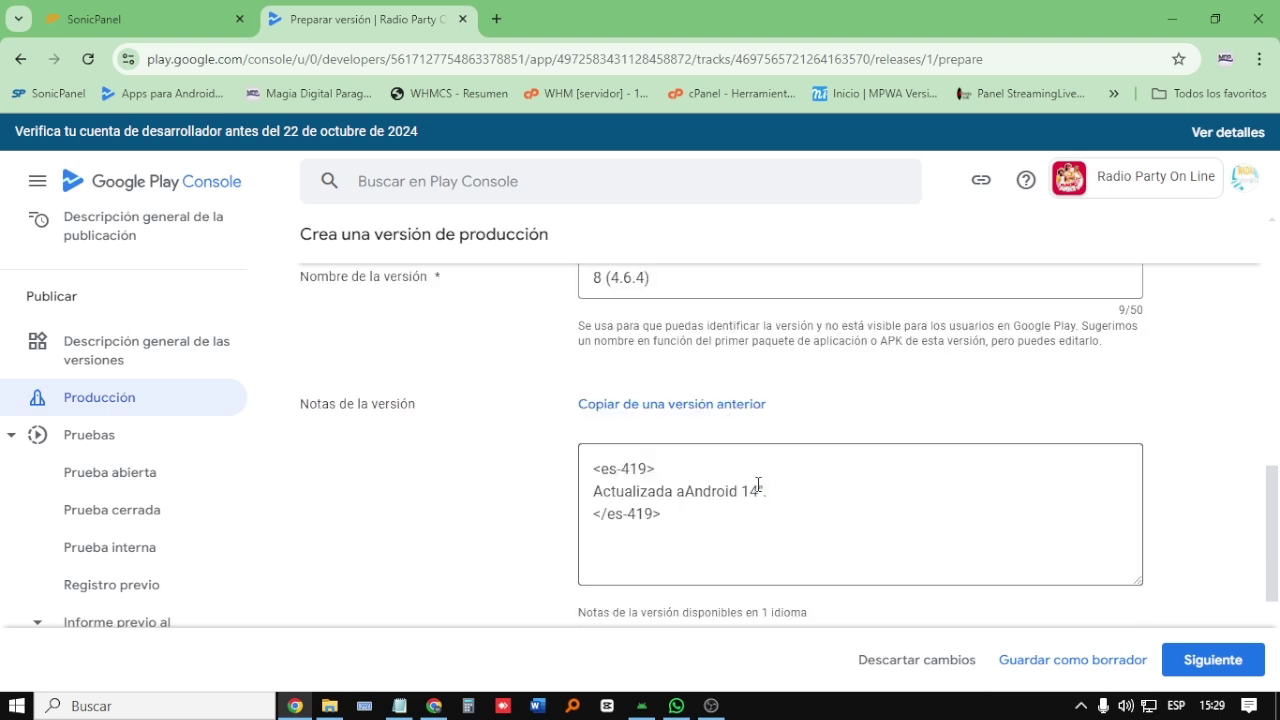
Step: Check the release name and the wording of the es-419 release notes
{"action": "left_click_drag", "start_coordinate": [758, 483], "coordinate": [585, 485]}
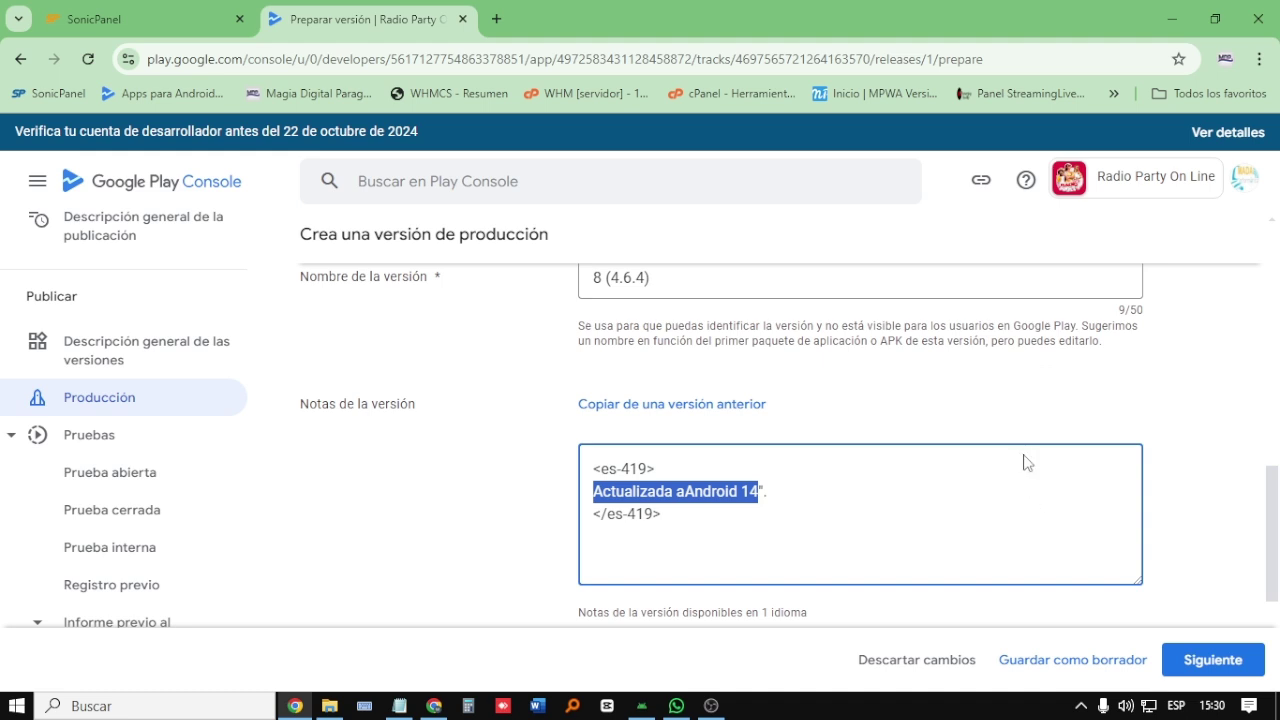
{"action": "scroll", "coordinate": [1024, 462], "scroll_direction": "down", "scroll_amount": 1}
{"action": "scroll", "coordinate": [1023, 451], "scroll_direction": "up", "scroll_amount": 3}
{"action": "scroll", "coordinate": [900, 500], "scroll_direction": "down", "scroll_amount": 1}
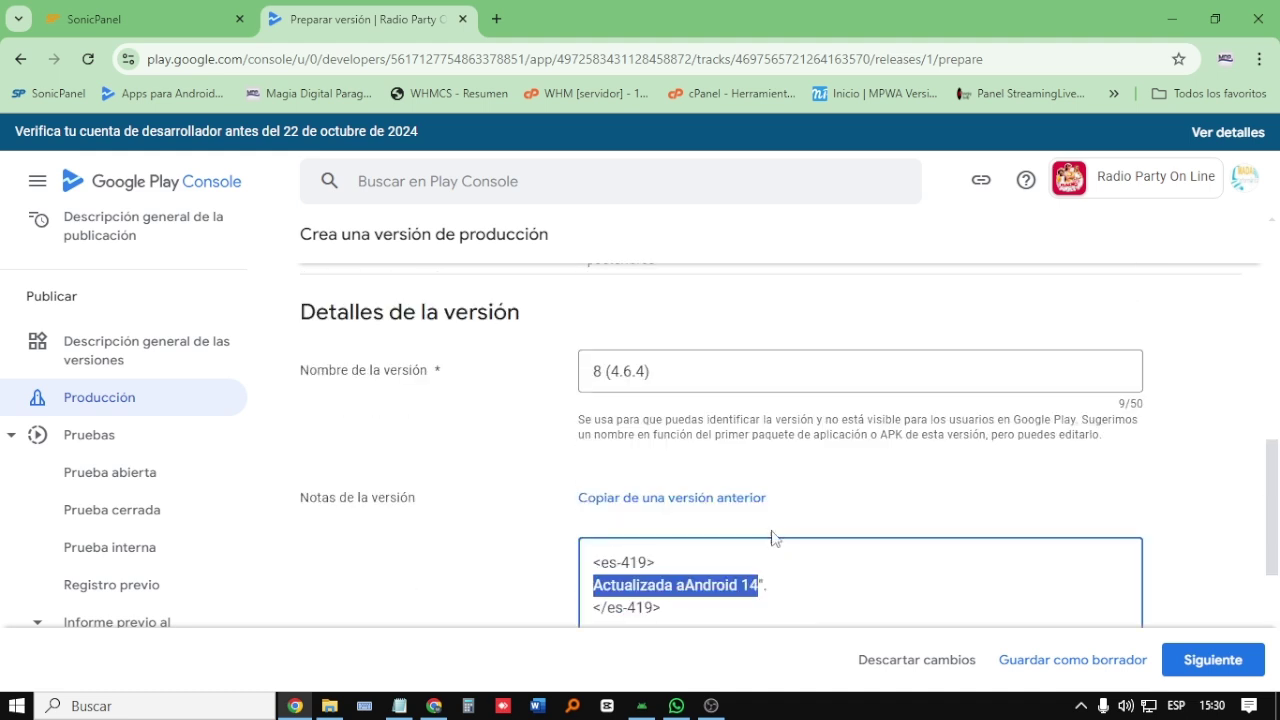
{"action": "left_click", "coordinate": [744, 584]}
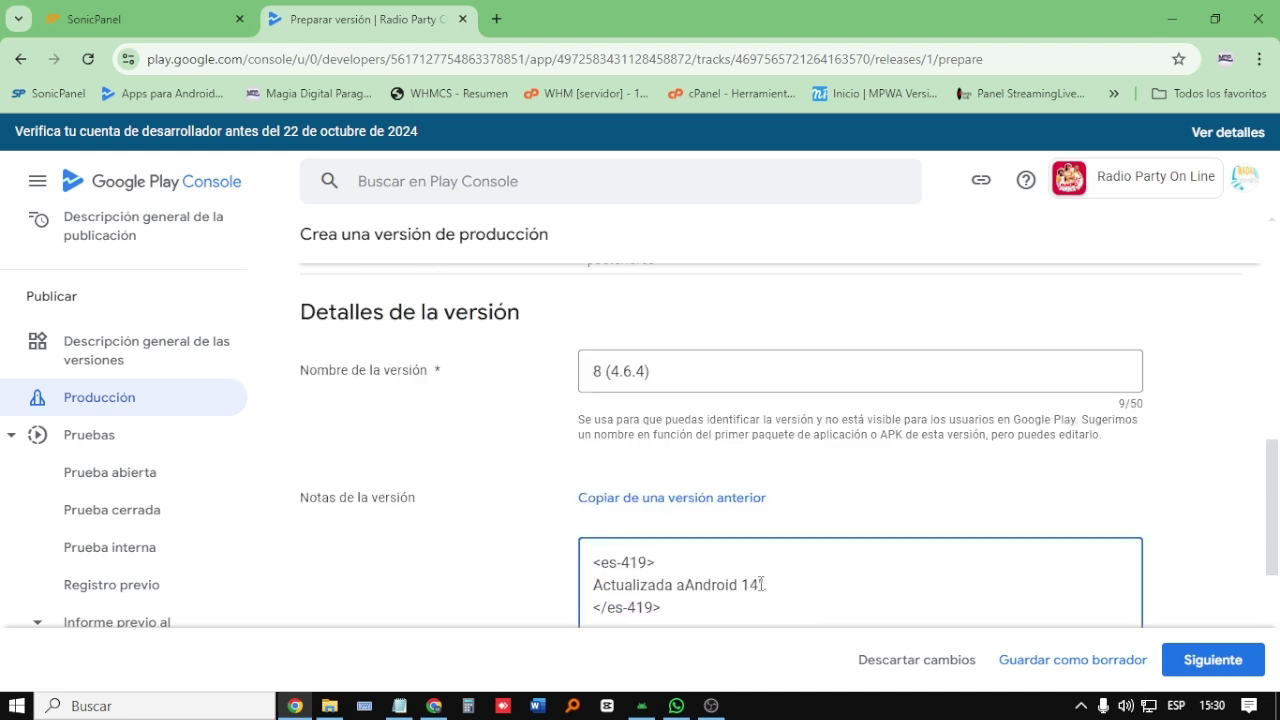
{"action": "mouse_move", "coordinate": [762, 584]}
{"action": "left_mouse_down"}
{"action": "mouse_move", "coordinate": [587, 592]}
{"action": "mouse_move", "coordinate": [760, 585]}
{"action": "left_mouse_up"}
{"action": "left_click", "coordinate": [633, 584]}
{"action": "scroll", "coordinate": [760, 590], "scroll_direction": "down", "scroll_amount": 1}
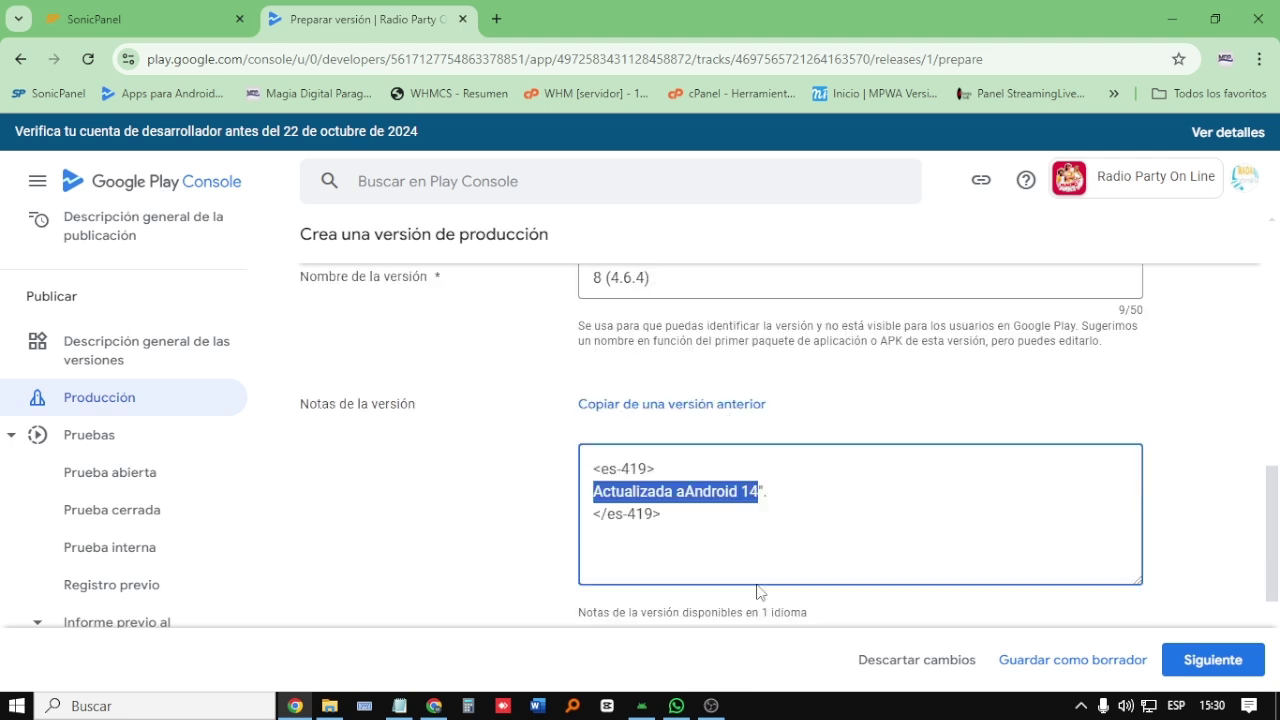
{"action": "left_click", "coordinate": [774, 522]}
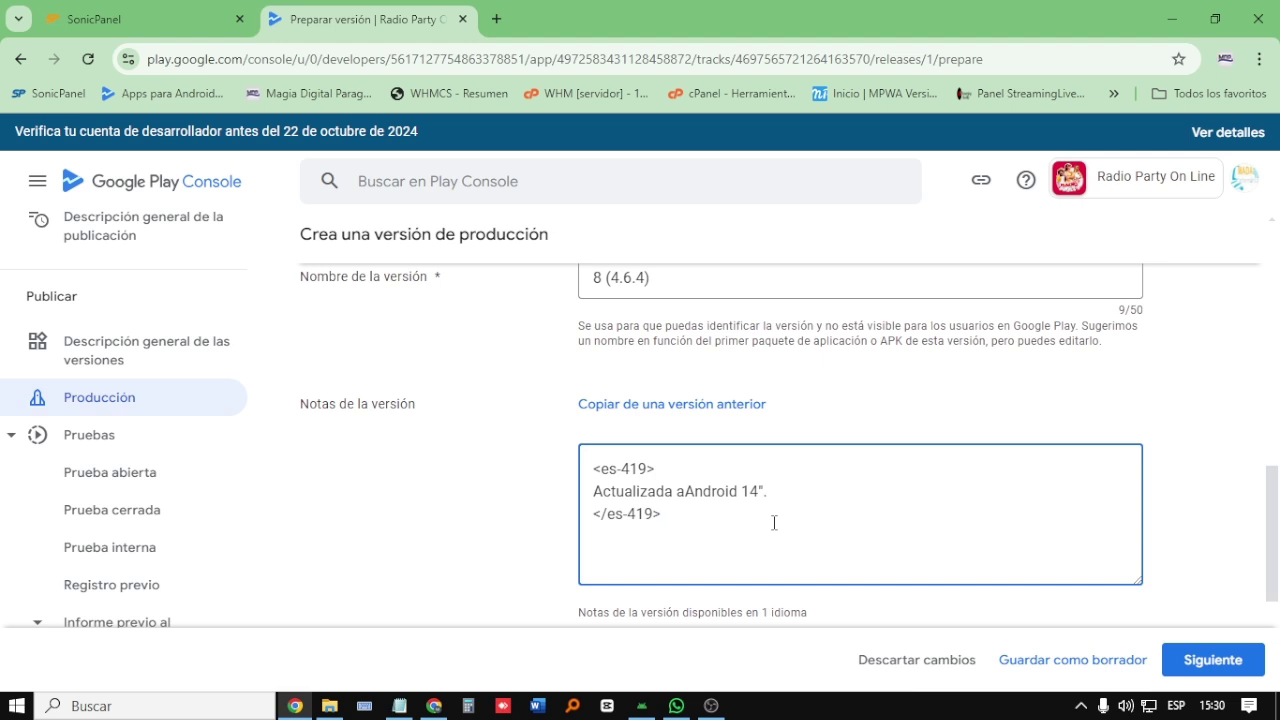
{"action": "left_click_drag", "start_coordinate": [759, 491], "coordinate": [589, 489]}
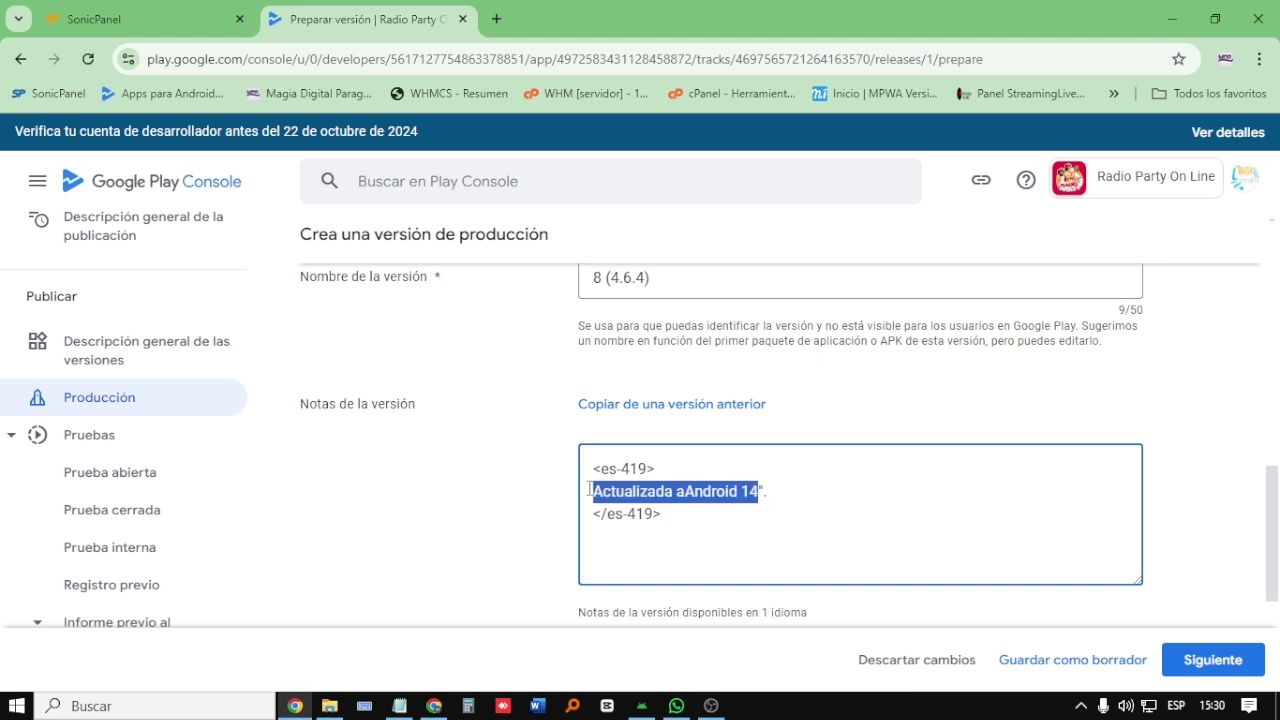
{"action": "left_click", "coordinate": [686, 524]}
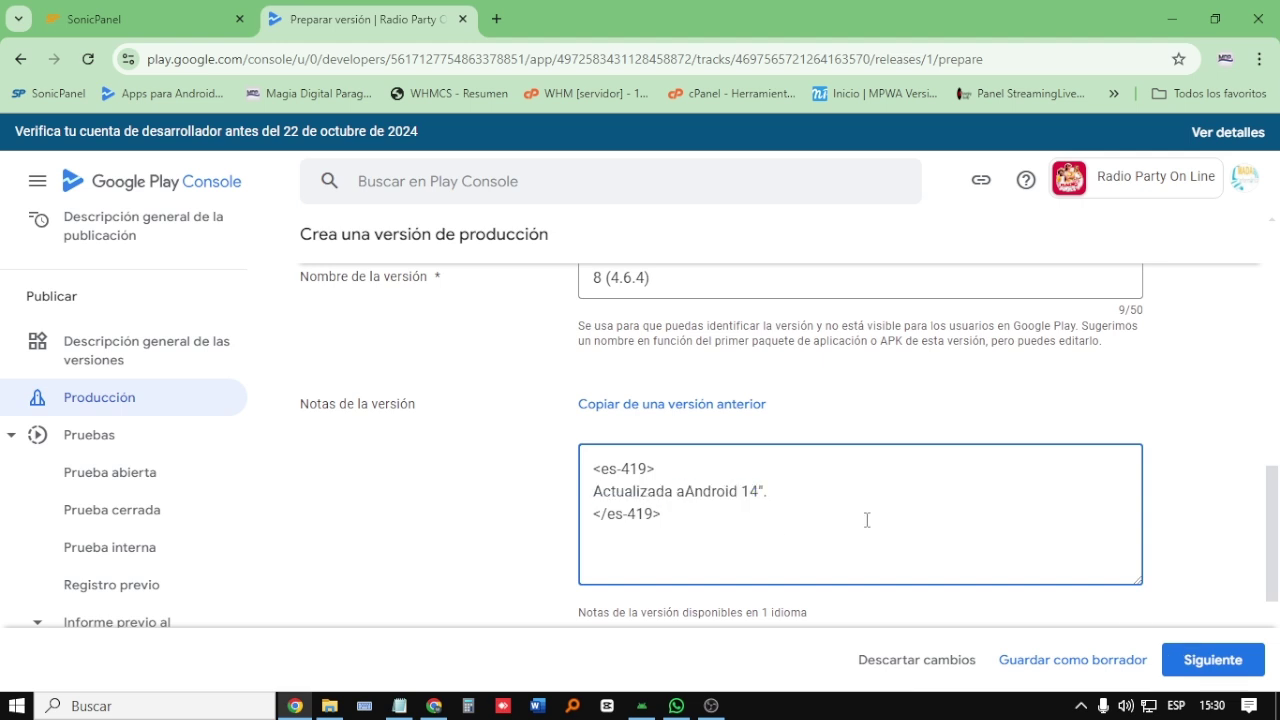
Step: Advance the production release to the preview and confirmation stage and expand the details of its warning
{"action": "scroll", "coordinate": [1066, 580], "scroll_direction": "down", "scroll_amount": 1}
{"action": "left_click", "coordinate": [1200, 662]}
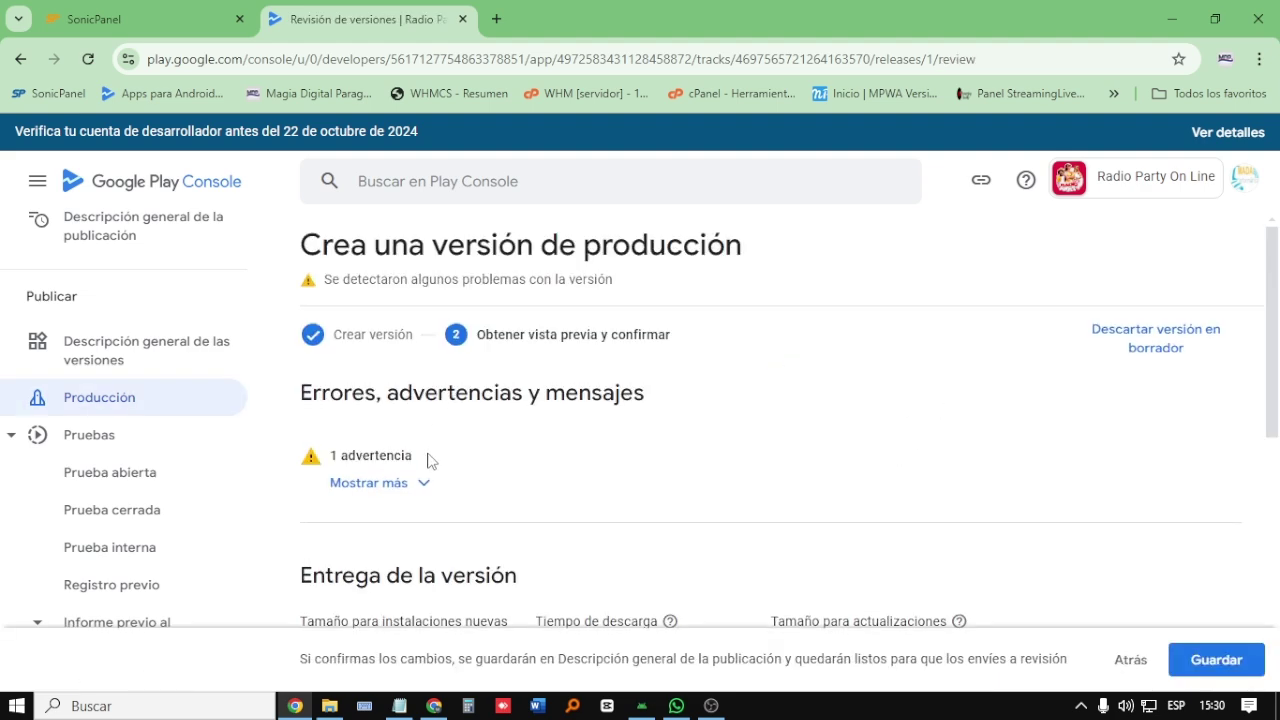
{"action": "scroll", "coordinate": [430, 462], "scroll_direction": "down", "scroll_amount": 5}
{"action": "scroll", "coordinate": [483, 458], "scroll_direction": "up", "scroll_amount": 3}
{"action": "scroll", "coordinate": [510, 455], "scroll_direction": "down", "scroll_amount": 5}
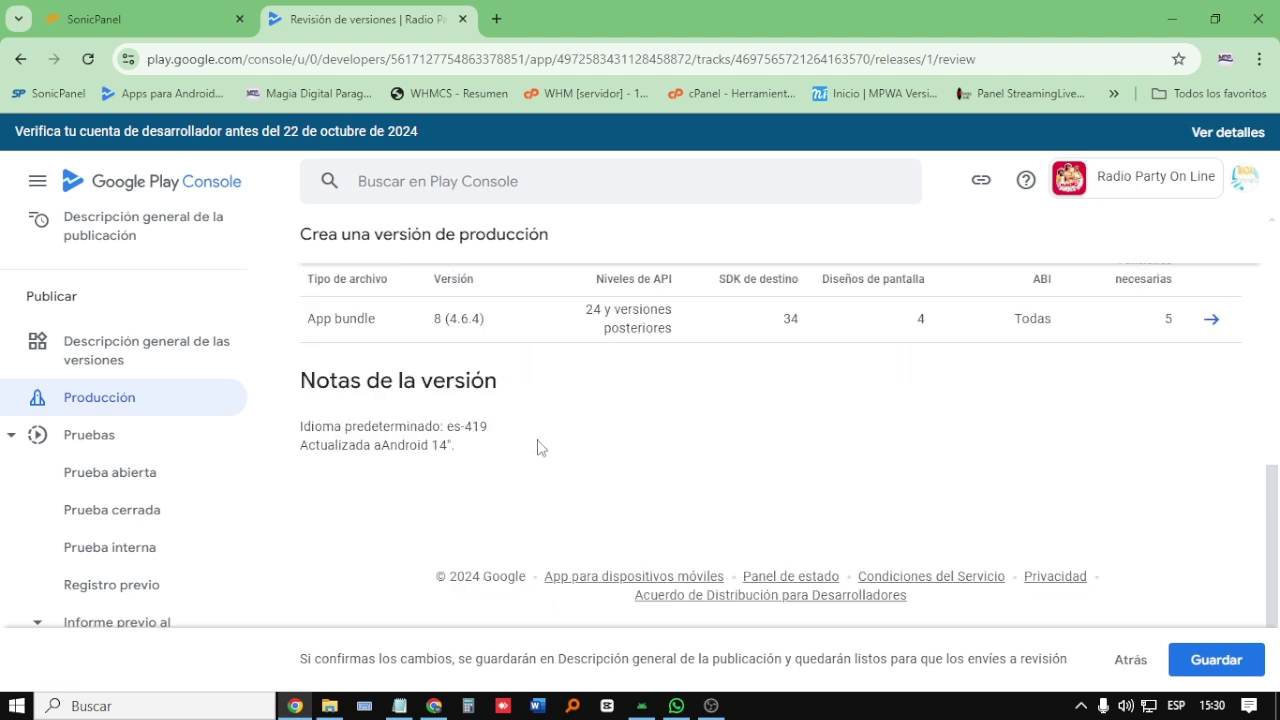
{"action": "scroll", "coordinate": [640, 440], "scroll_direction": "up", "scroll_amount": 7}
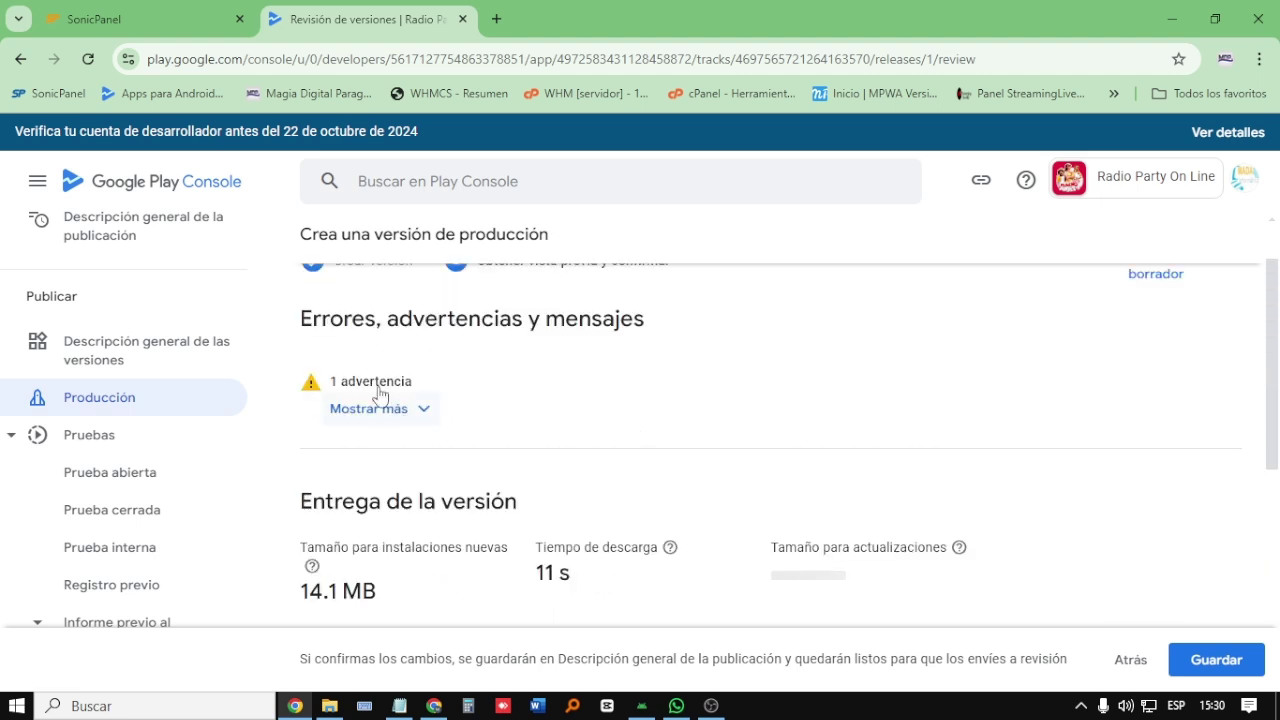
{"action": "left_click", "coordinate": [377, 405]}
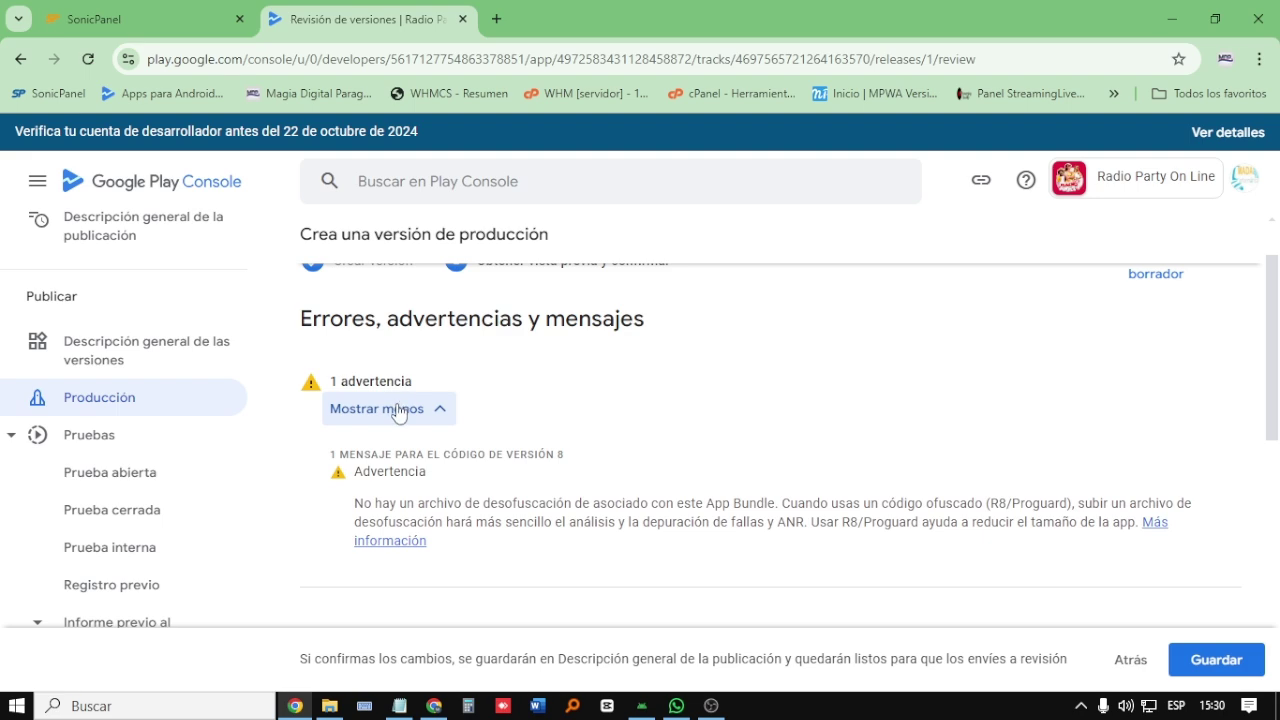
Step: Collapse the warning details, save the production release and go to the publishing overview
{"action": "left_click", "coordinate": [398, 410]}
{"action": "scroll", "coordinate": [1069, 597], "scroll_direction": "down", "scroll_amount": 3}
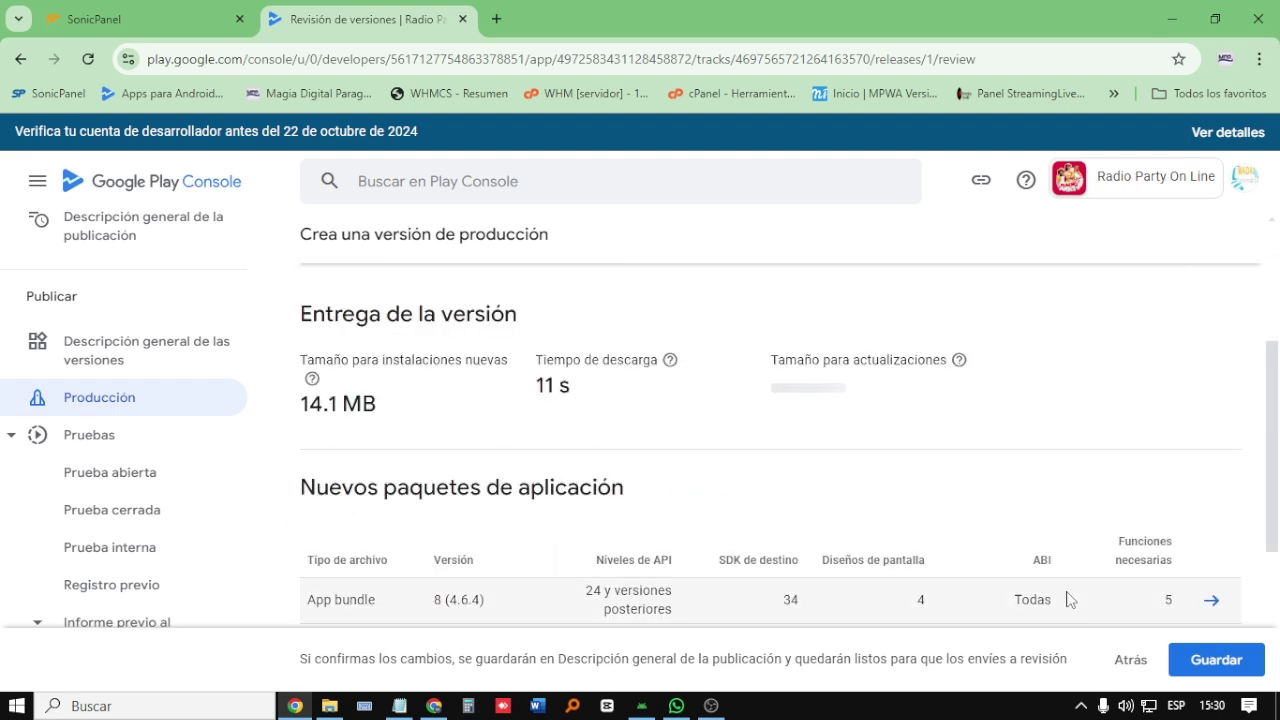
{"action": "scroll", "coordinate": [1118, 583], "scroll_direction": "up", "scroll_amount": 4}
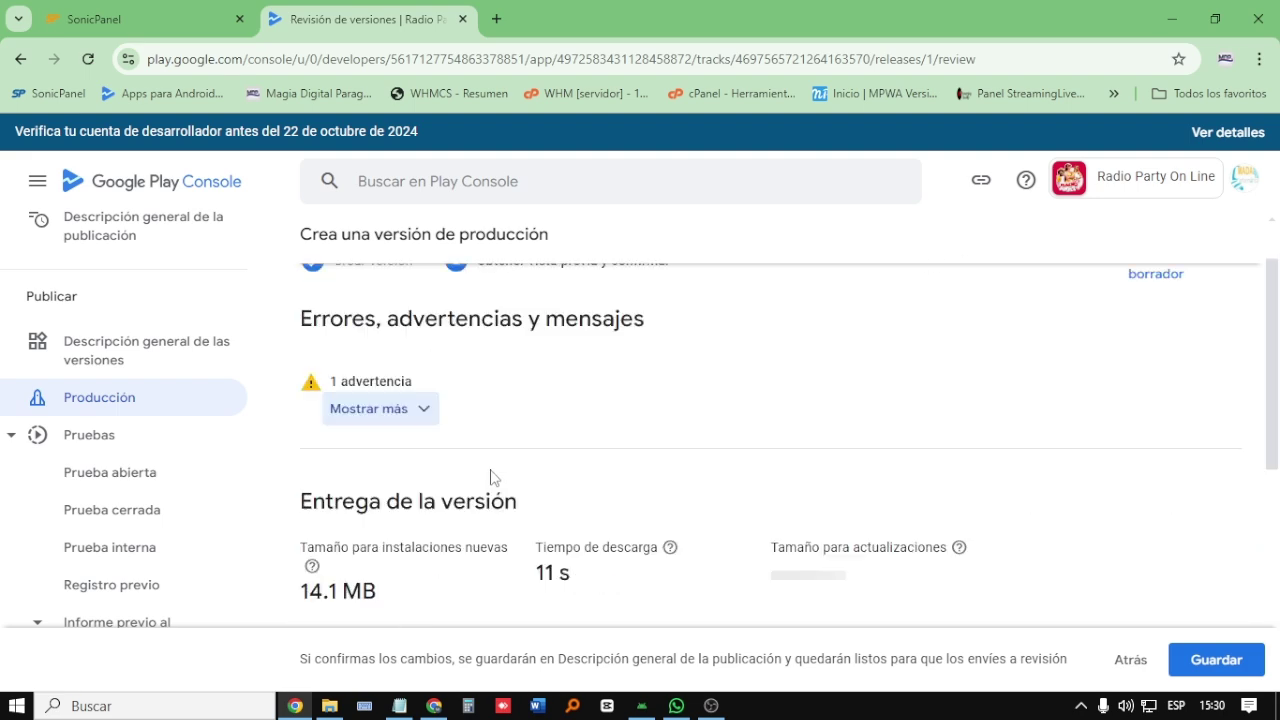
{"action": "scroll", "coordinate": [1125, 366], "scroll_direction": "up", "scroll_amount": 2}
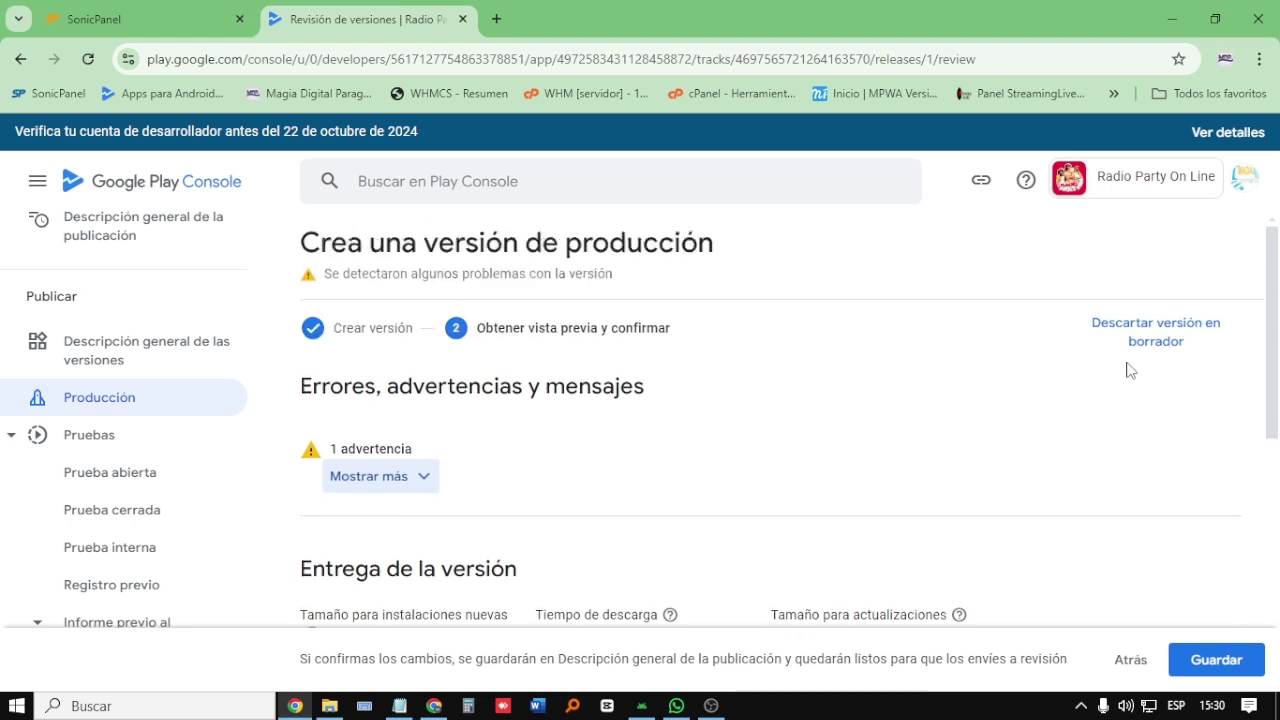
{"action": "scroll", "coordinate": [1270, 412], "scroll_direction": "down", "scroll_amount": 1}
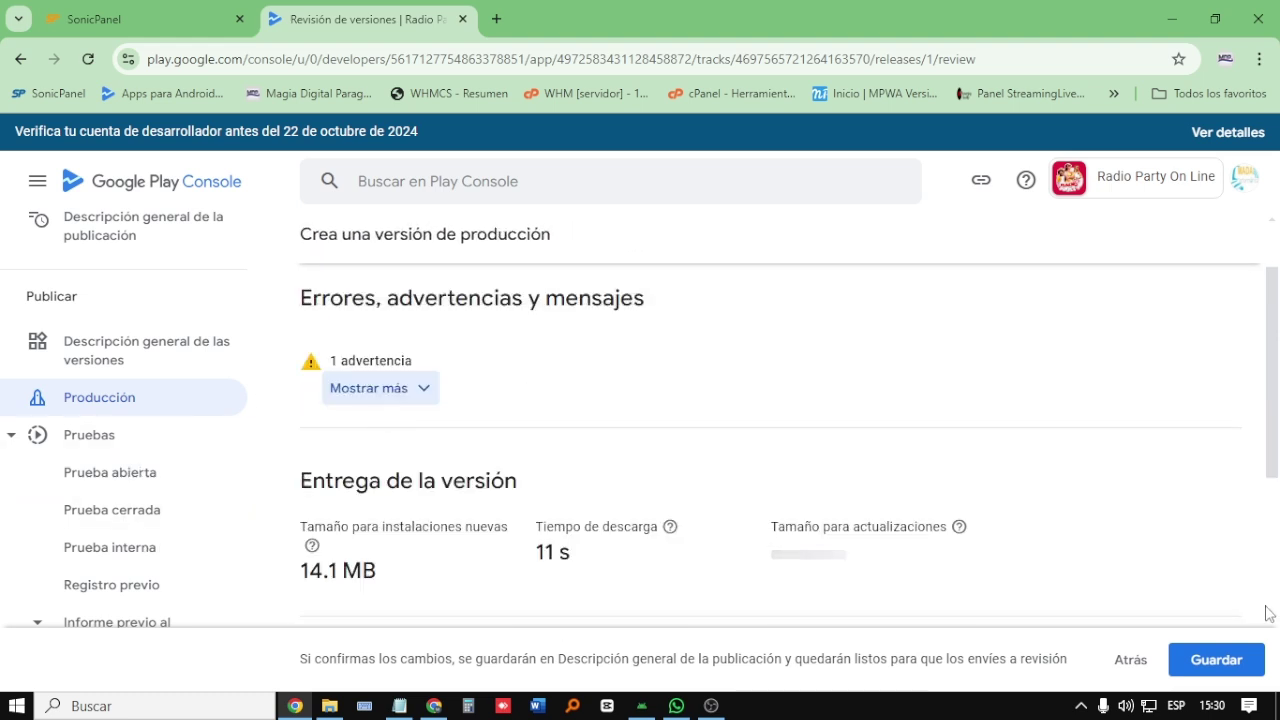
{"action": "left_click", "coordinate": [1216, 660]}
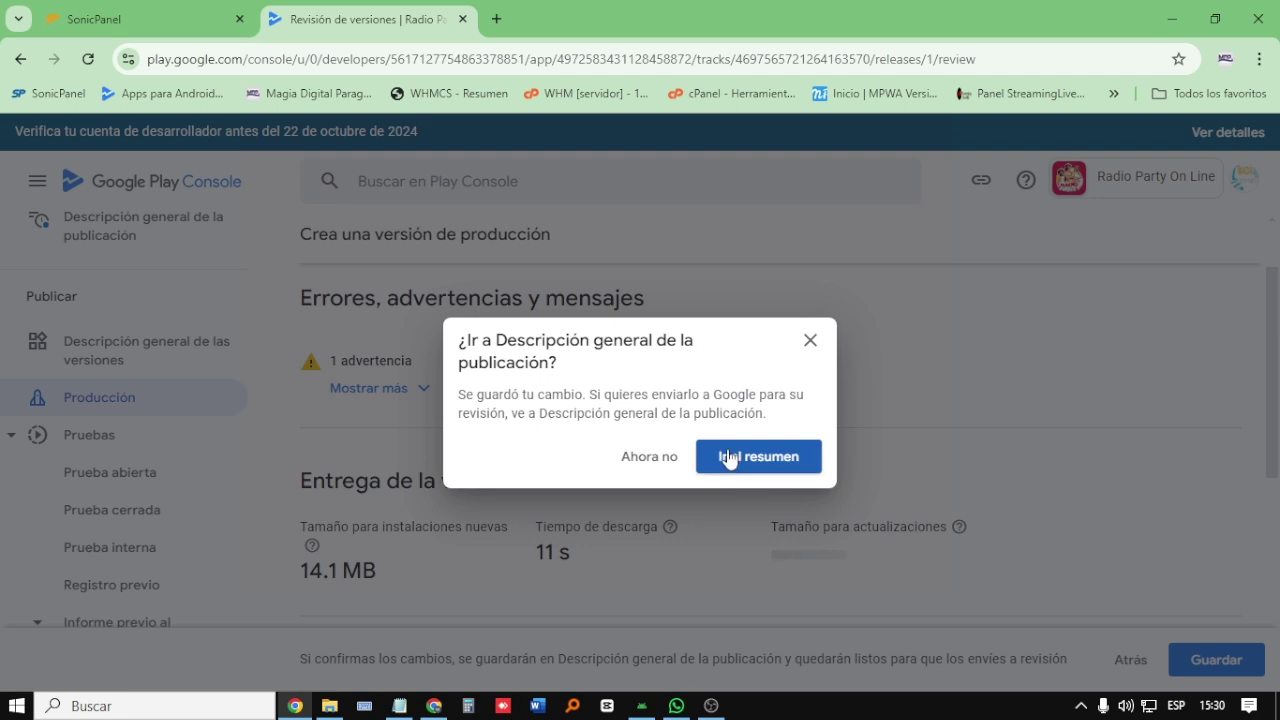
{"action": "left_click", "coordinate": [728, 458]}
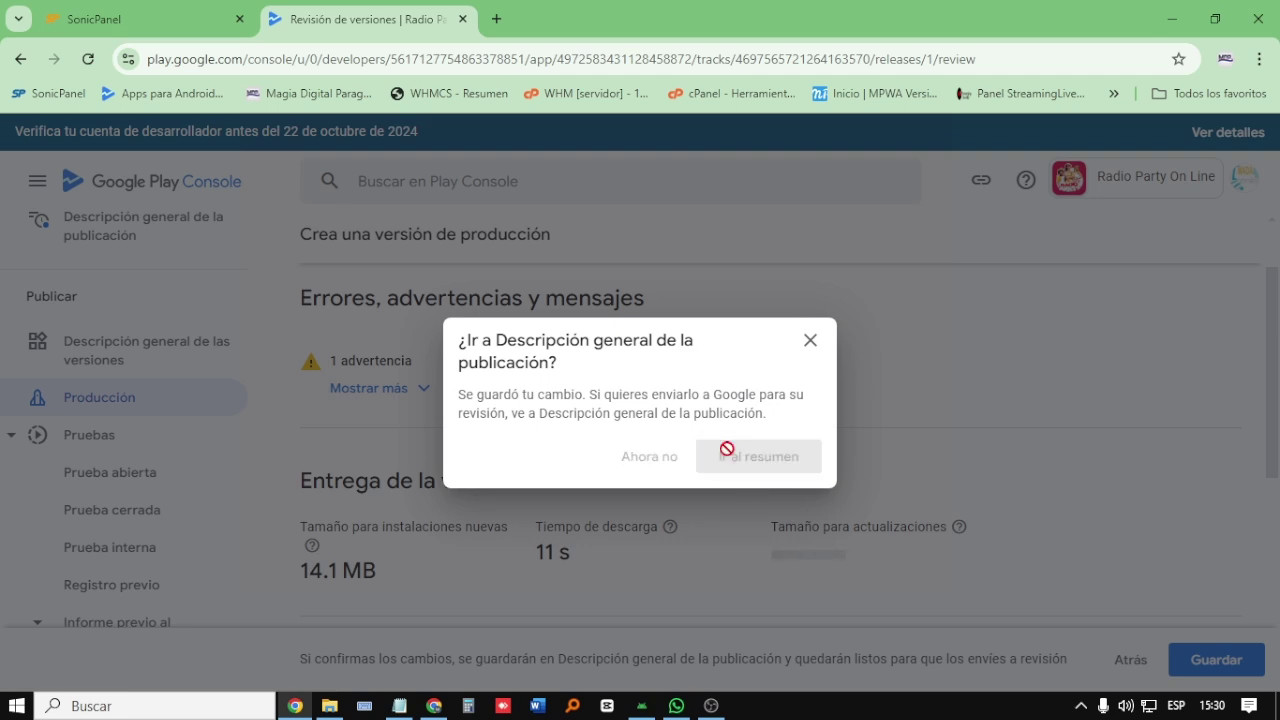
Step: Show the problem blocking the unsent changes and open the advertising ID declaration form
{"action": "scroll", "coordinate": [843, 533], "scroll_direction": "down", "scroll_amount": 1}
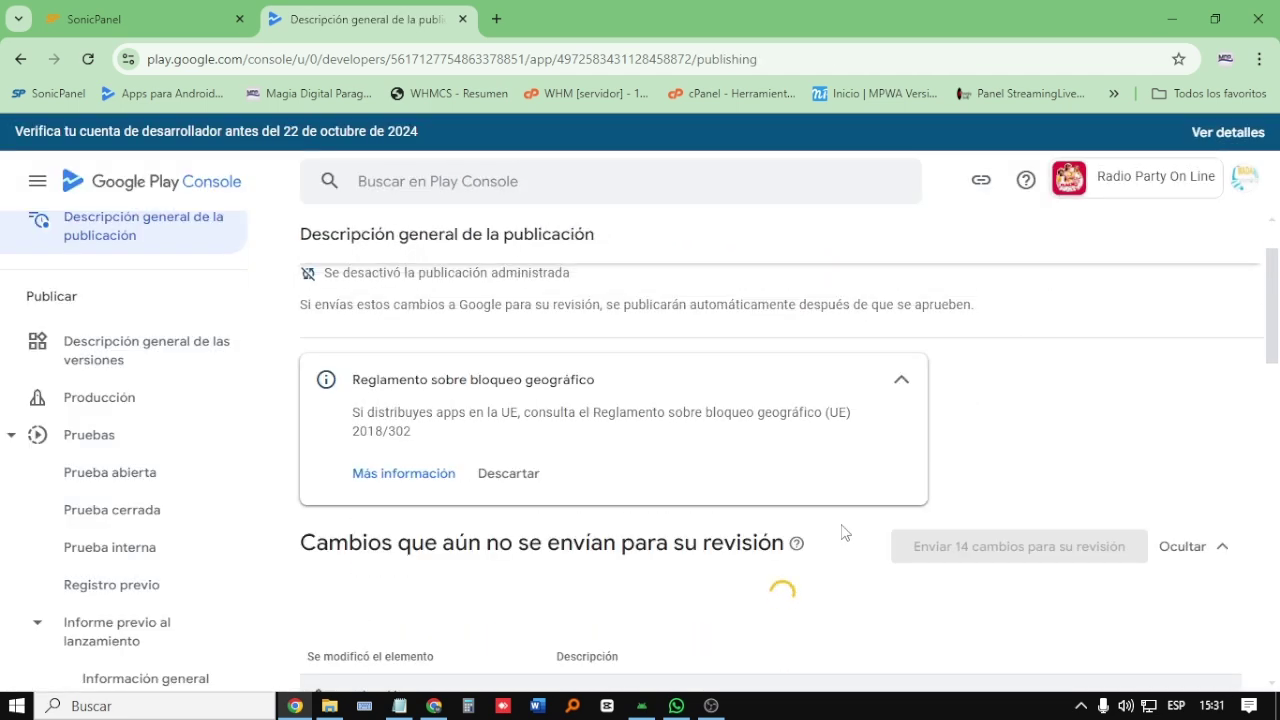
{"action": "scroll", "coordinate": [843, 533], "scroll_direction": "down", "scroll_amount": 2}
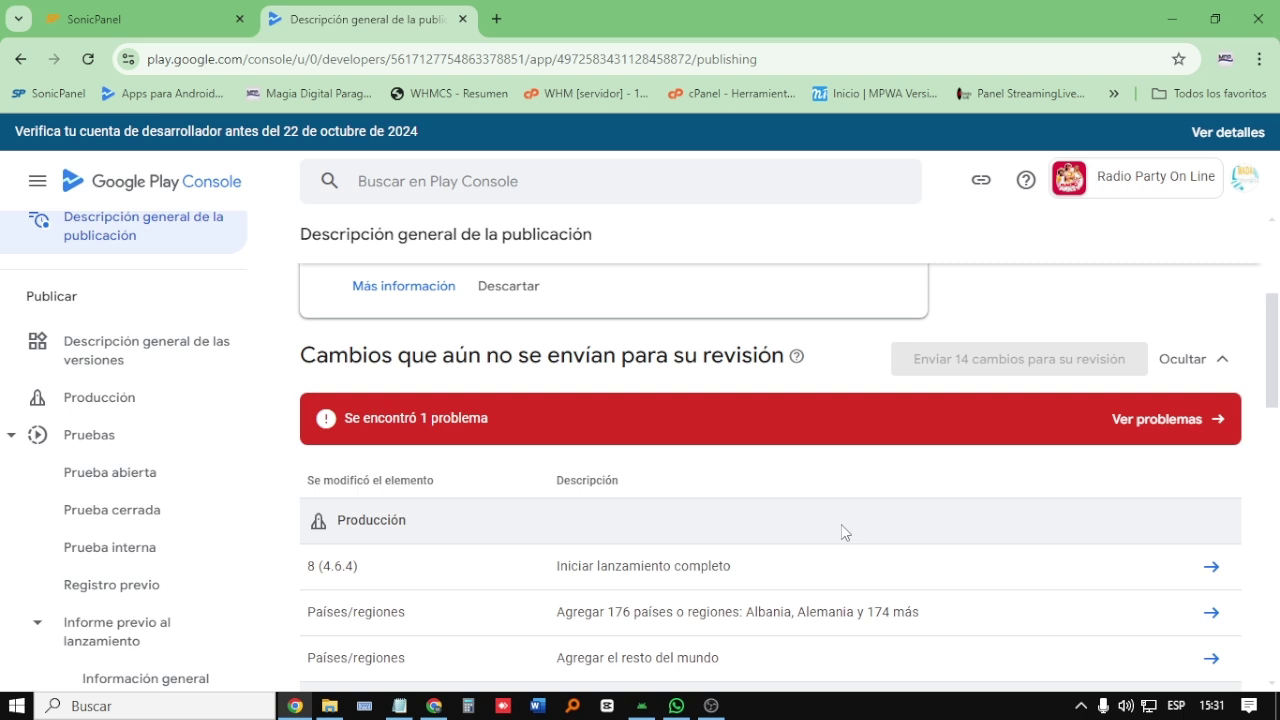
{"action": "scroll", "coordinate": [843, 533], "scroll_direction": "up", "scroll_amount": 2}
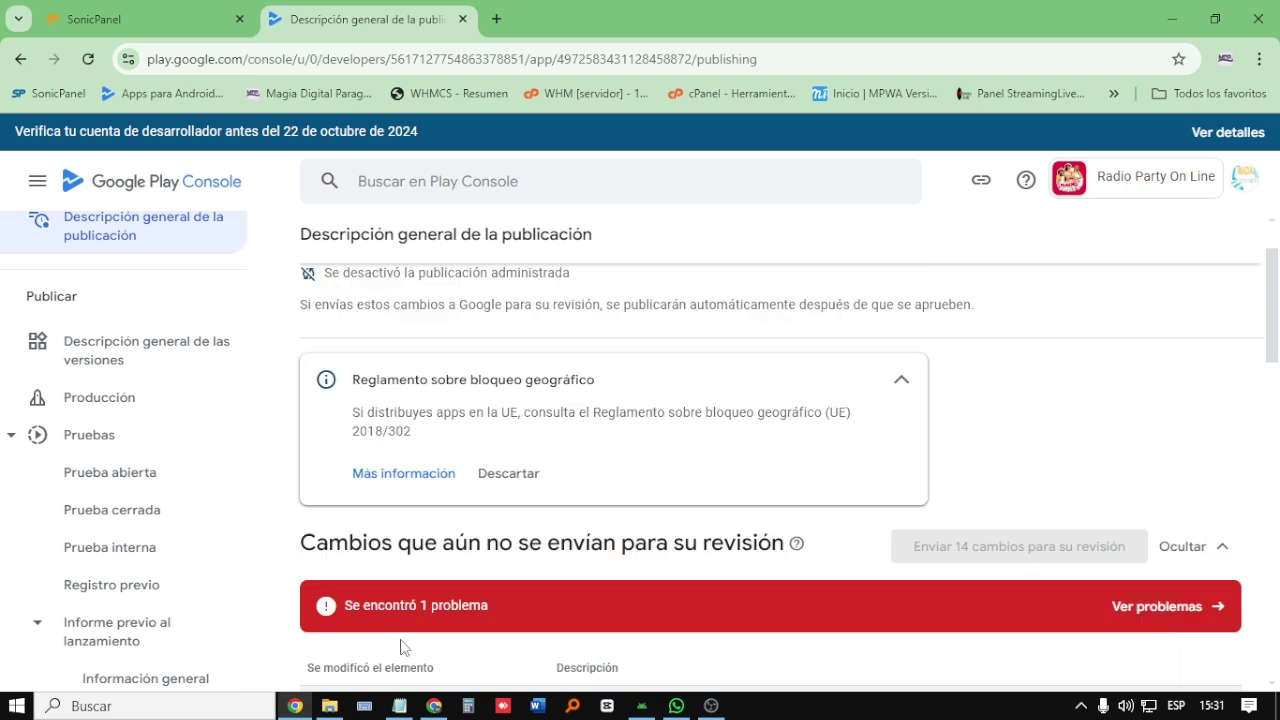
{"action": "left_click", "coordinate": [1170, 607]}
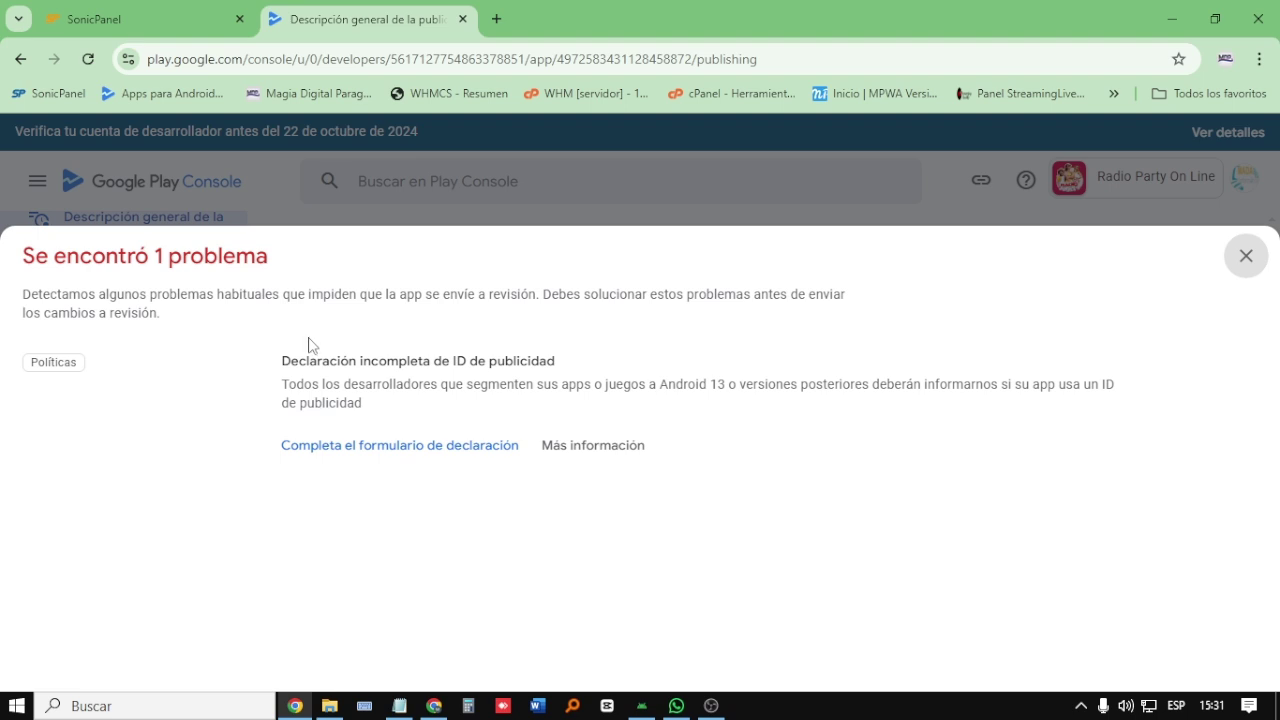
{"action": "left_click", "coordinate": [399, 450]}
Step: Answer No to whether the app uses an advertising ID and read the declaration's guidance
{"action": "scroll", "coordinate": [430, 450], "scroll_direction": "down", "scroll_amount": 3}
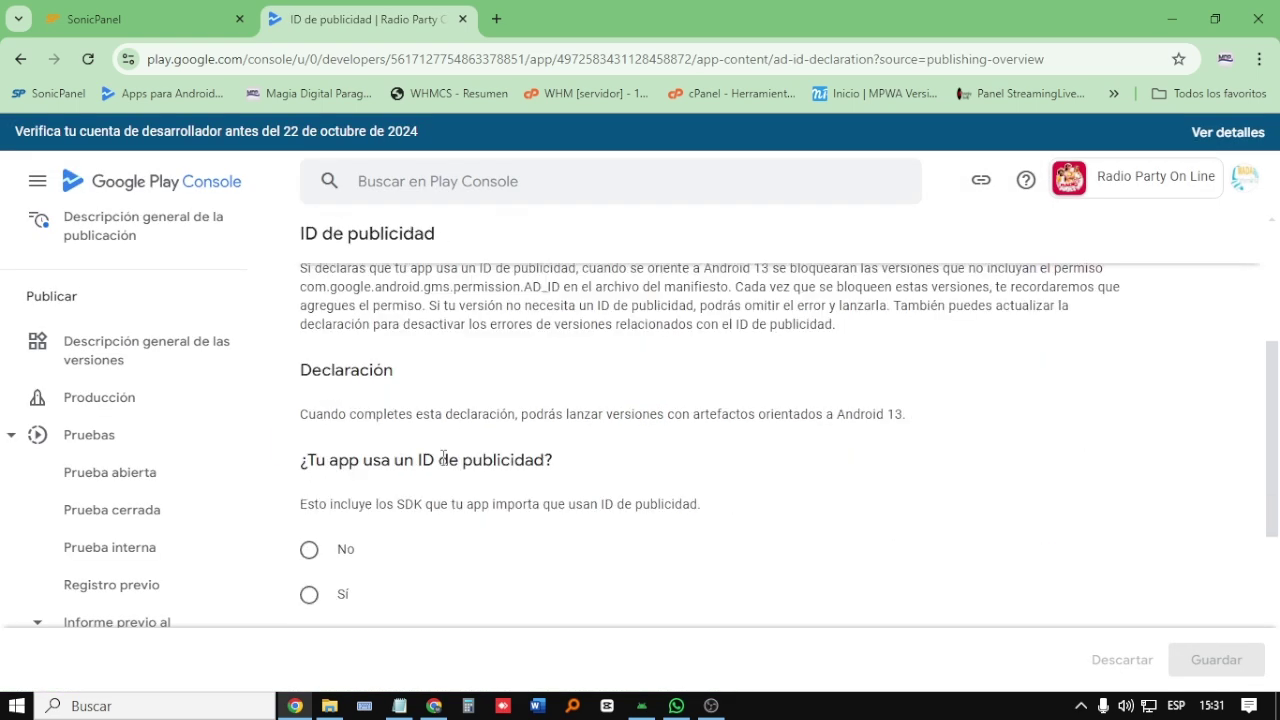
{"action": "scroll", "coordinate": [443, 458], "scroll_direction": "down", "scroll_amount": 1}
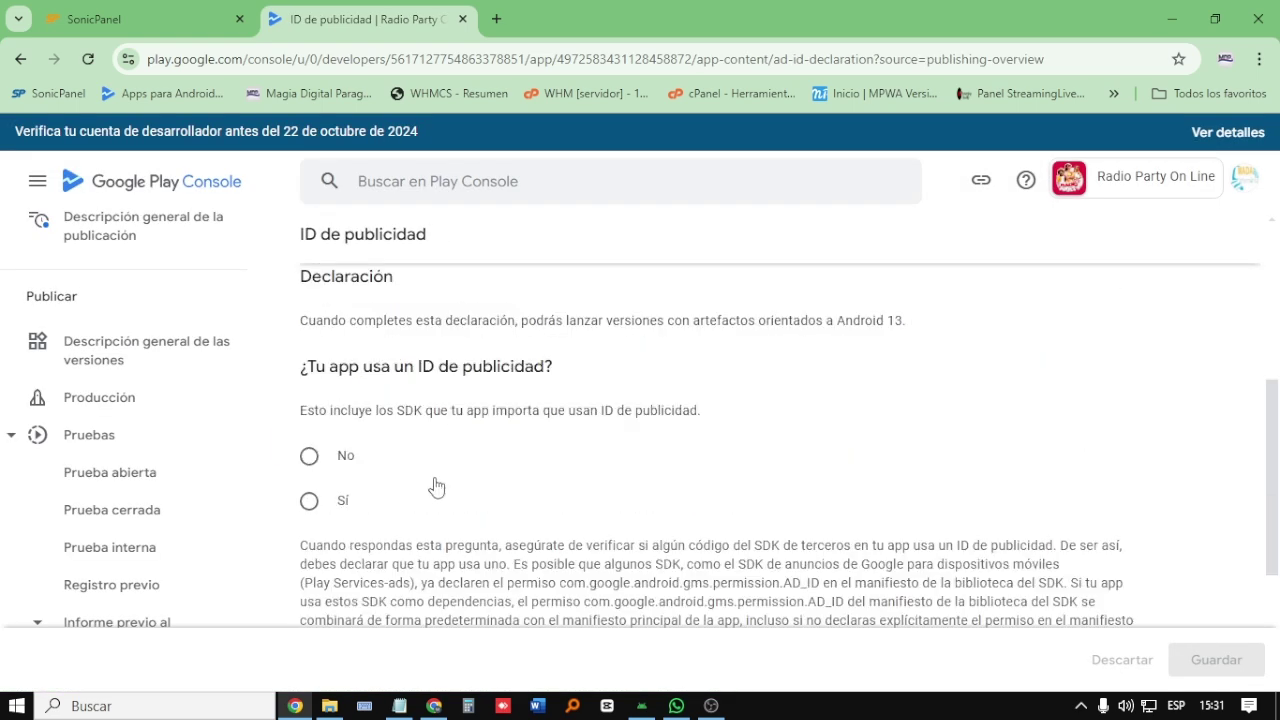
{"action": "left_click", "coordinate": [309, 457]}
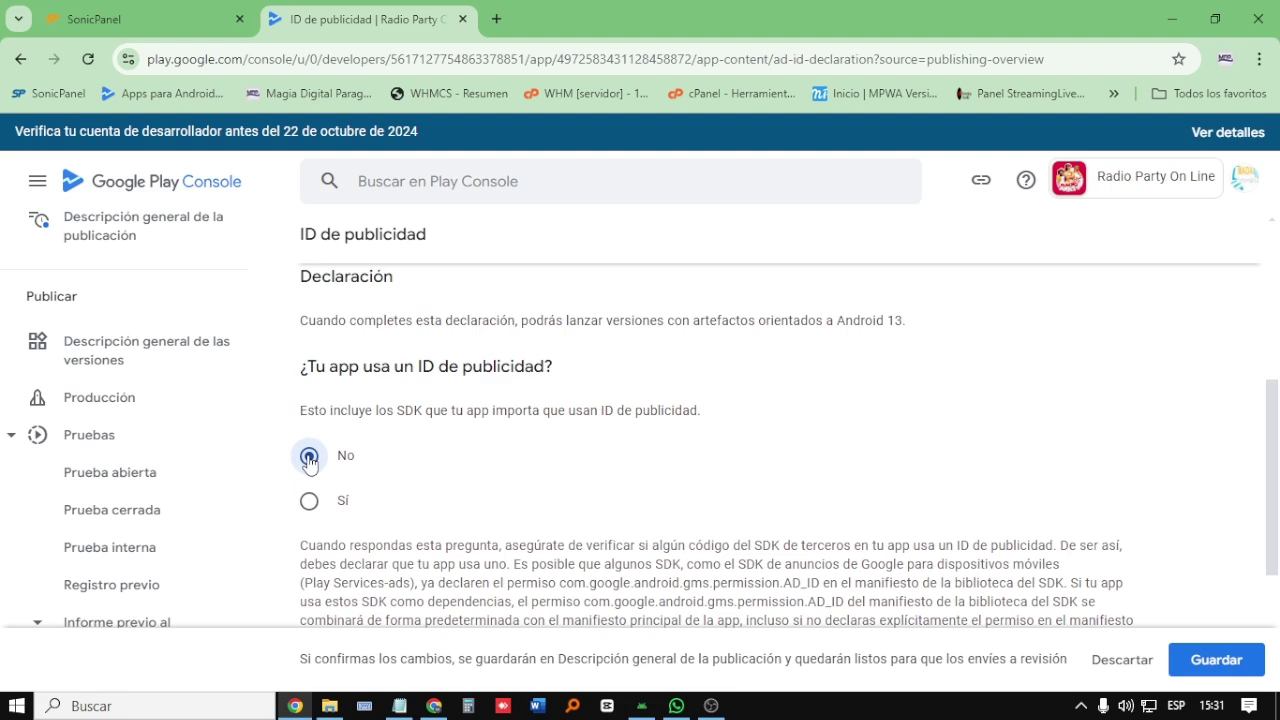
{"action": "left_click", "coordinate": [309, 500]}
{"action": "scroll", "coordinate": [309, 500], "scroll_direction": "down", "scroll_amount": 1}
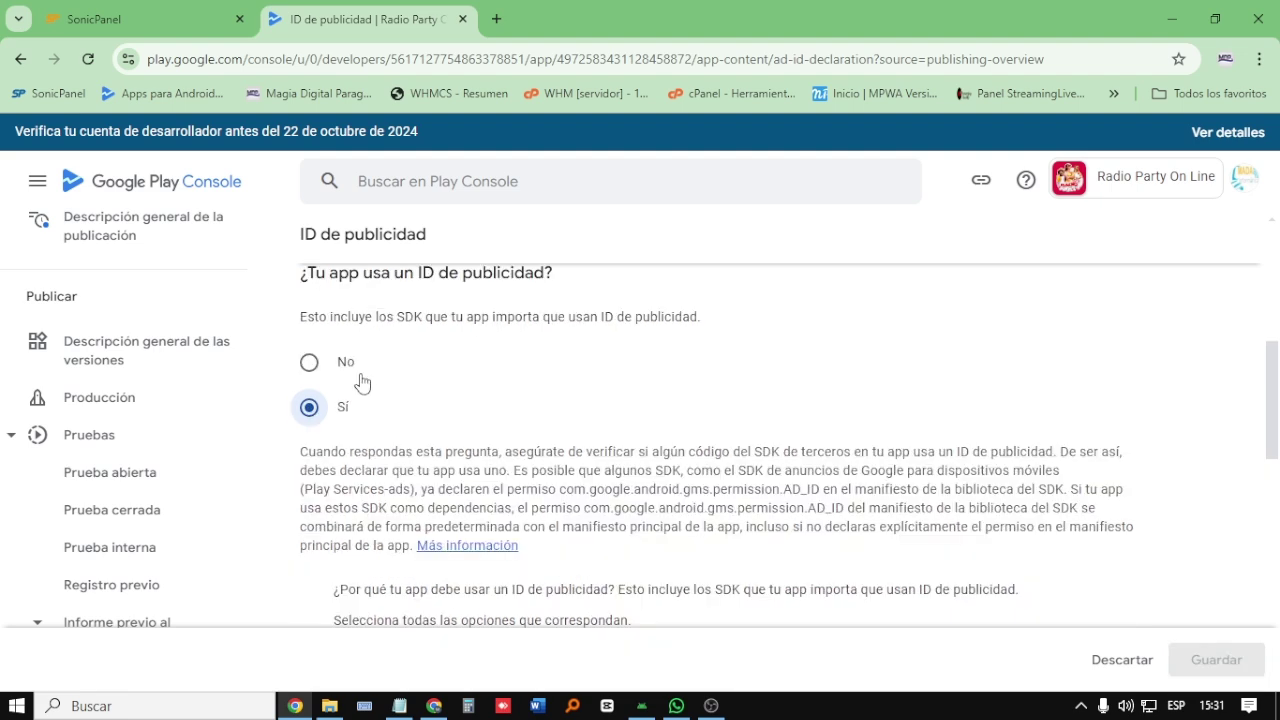
{"action": "left_click", "coordinate": [310, 362]}
{"action": "scroll", "coordinate": [310, 362], "scroll_direction": "up", "scroll_amount": 2}
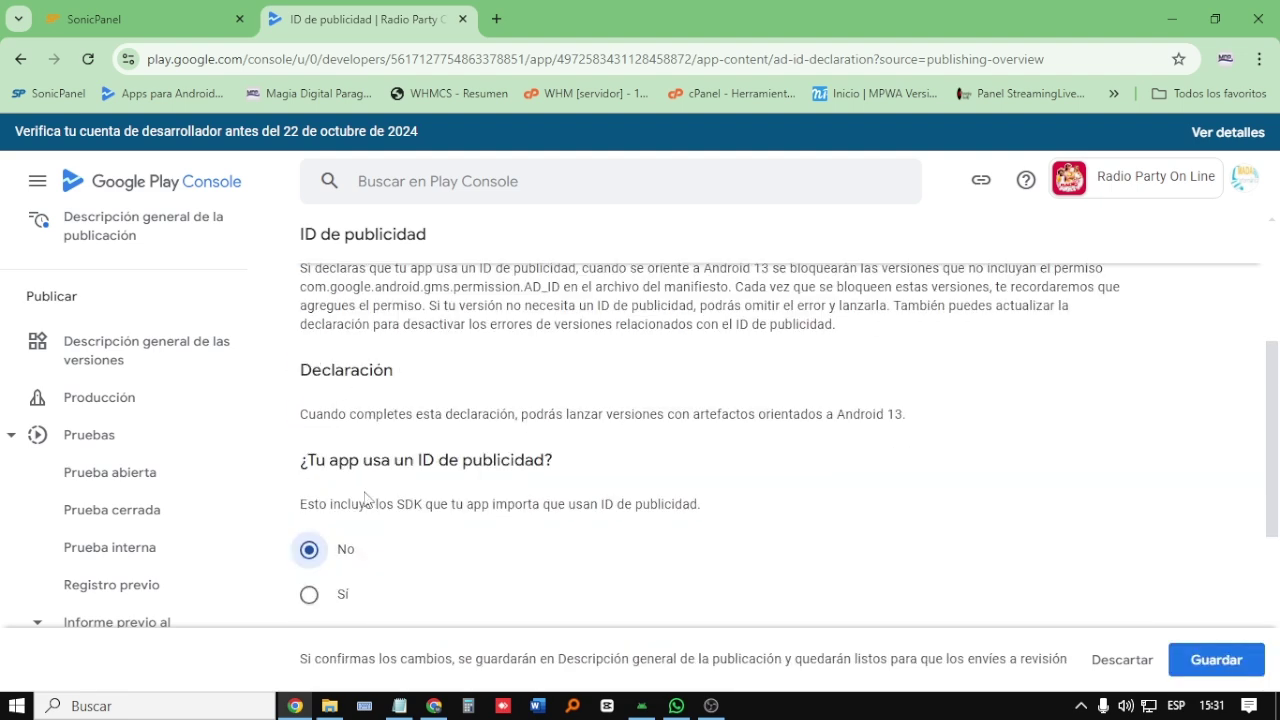
{"action": "scroll", "coordinate": [367, 500], "scroll_direction": "up", "scroll_amount": 1}
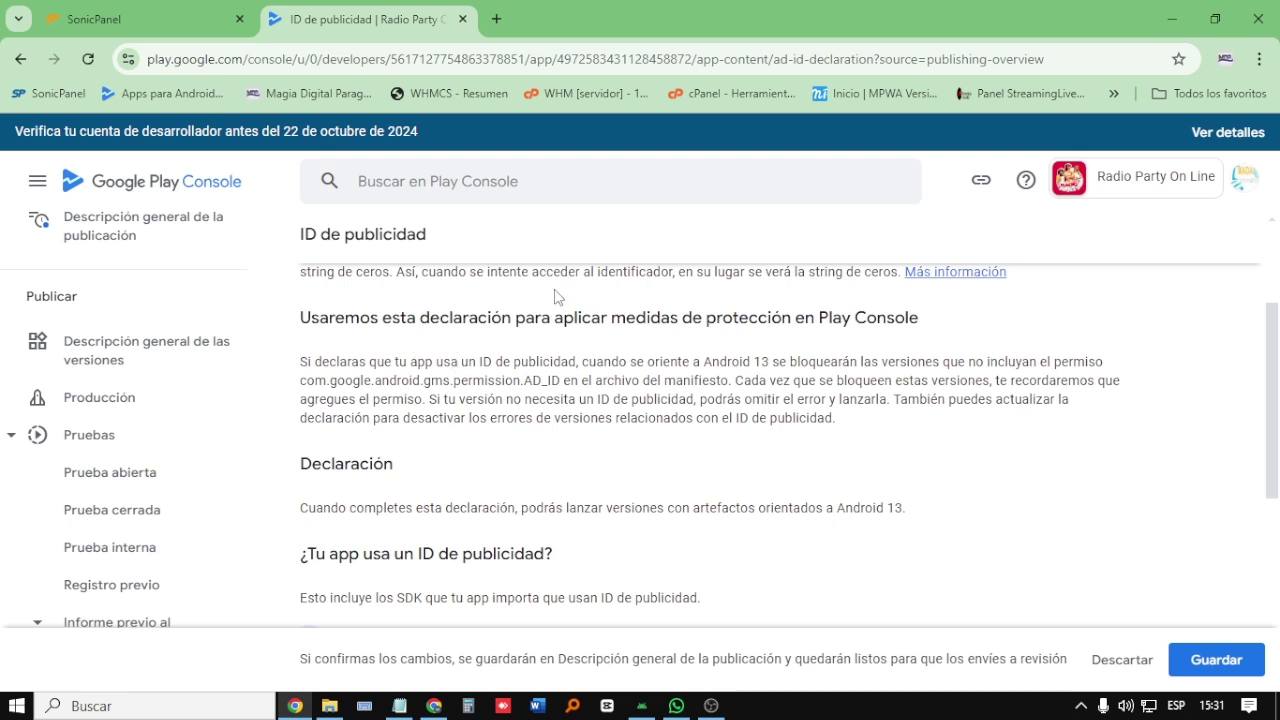
{"action": "scroll", "coordinate": [557, 297], "scroll_direction": "down", "scroll_amount": 1}
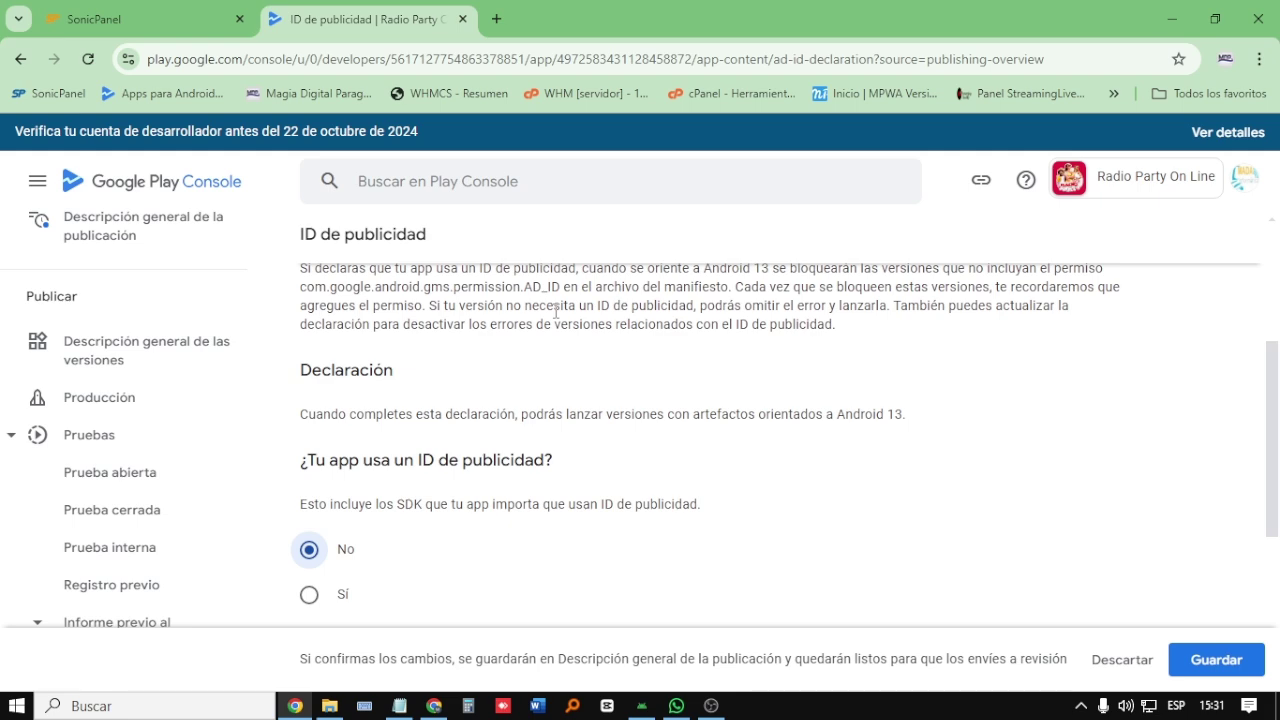
{"action": "scroll", "coordinate": [433, 490], "scroll_direction": "down", "scroll_amount": 1}
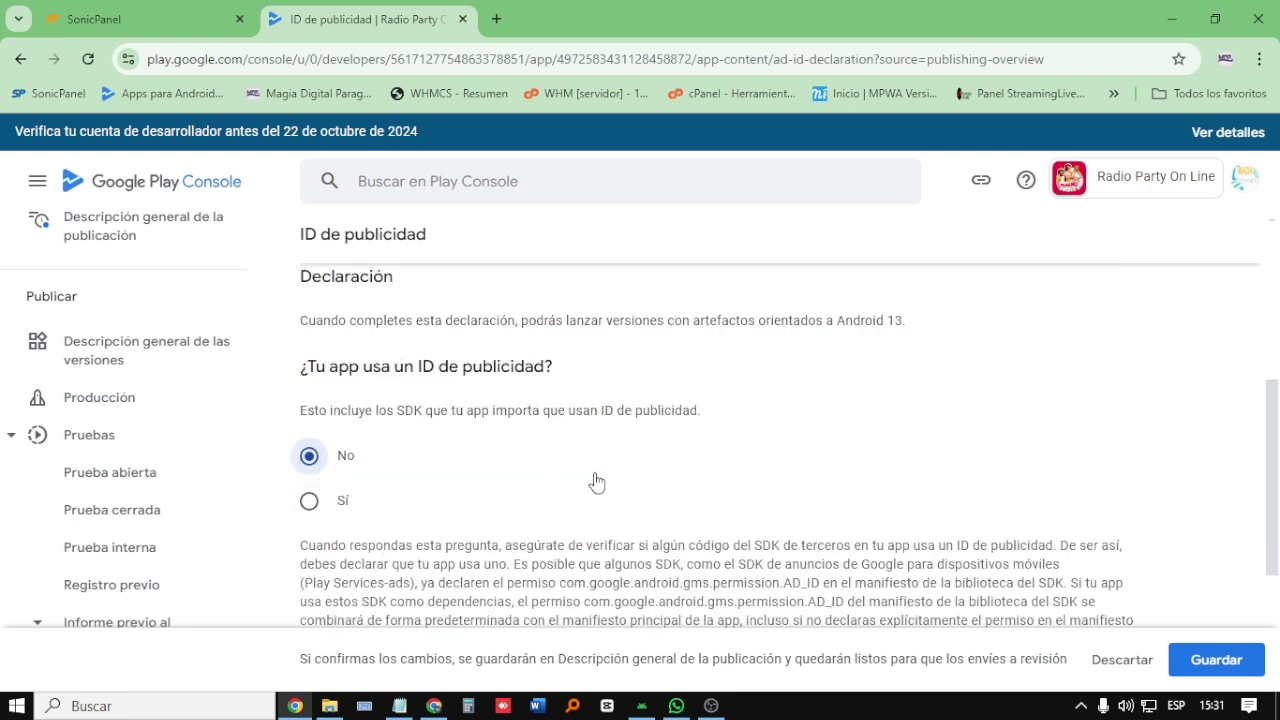
{"action": "scroll", "coordinate": [596, 483], "scroll_direction": "down", "scroll_amount": 2}
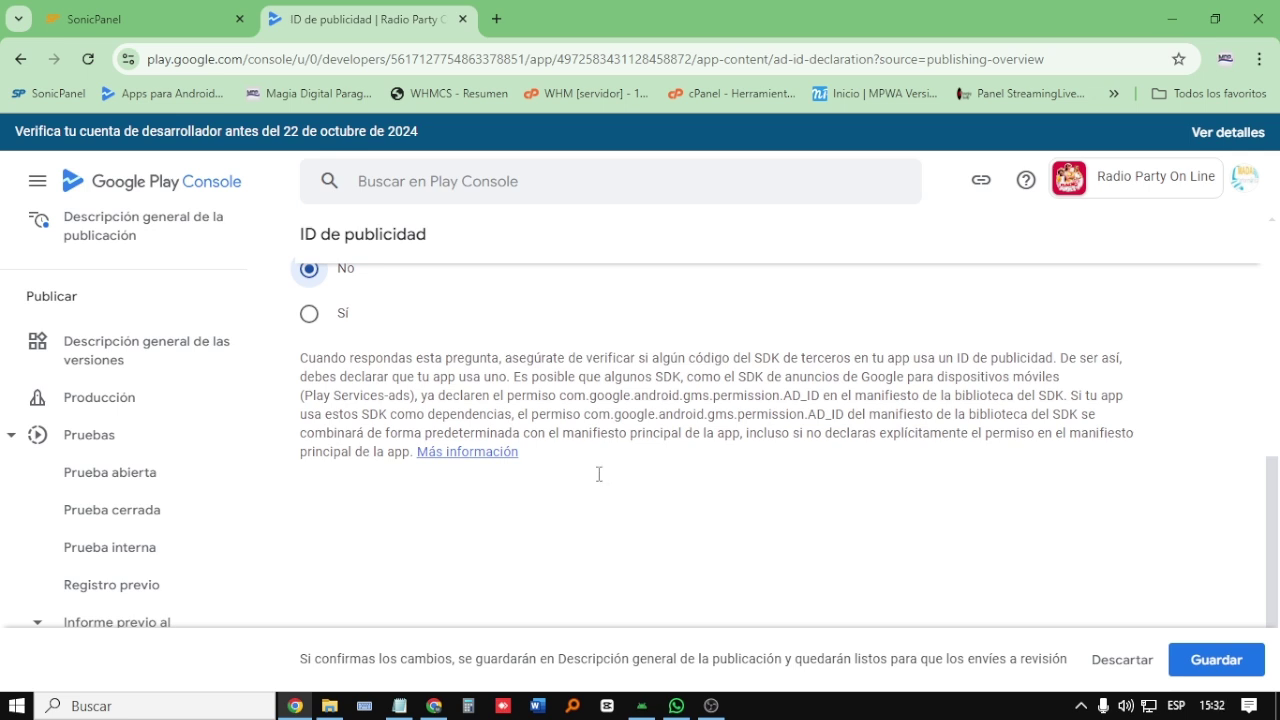
{"action": "scroll", "coordinate": [599, 474], "scroll_direction": "up", "scroll_amount": 2}
{"action": "left_click", "coordinate": [310, 503]}
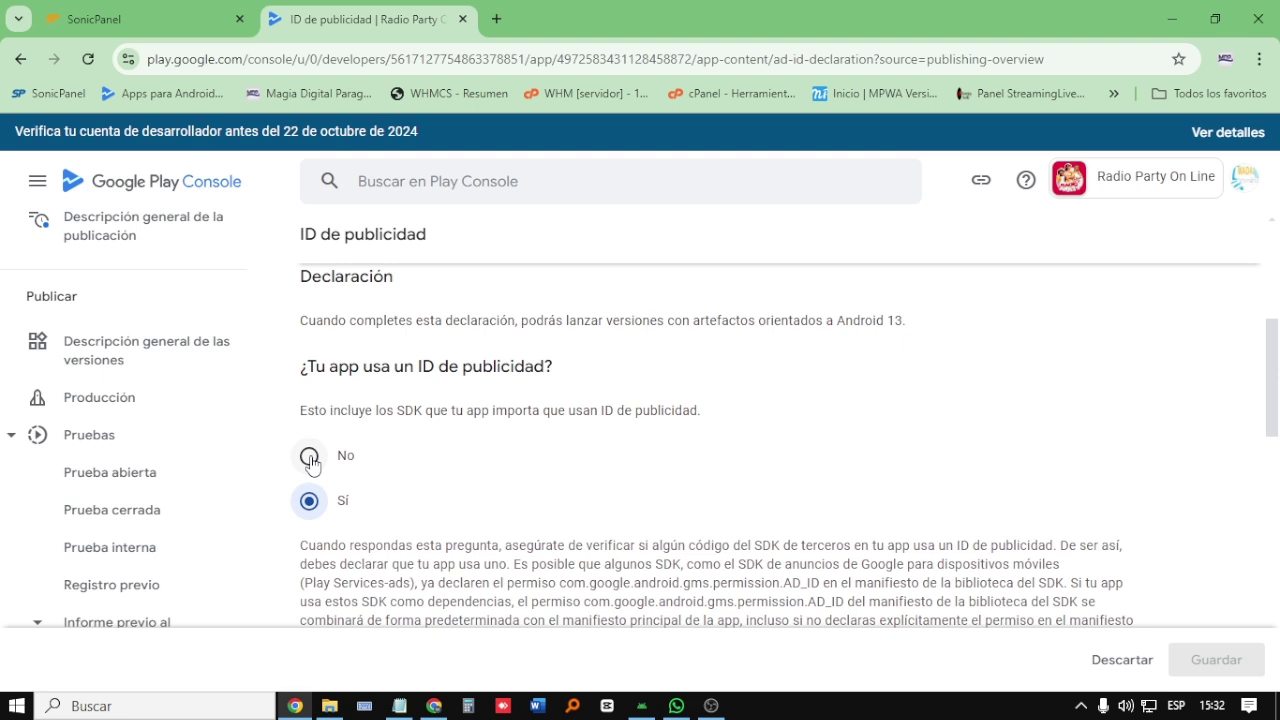
{"action": "left_click", "coordinate": [310, 458]}
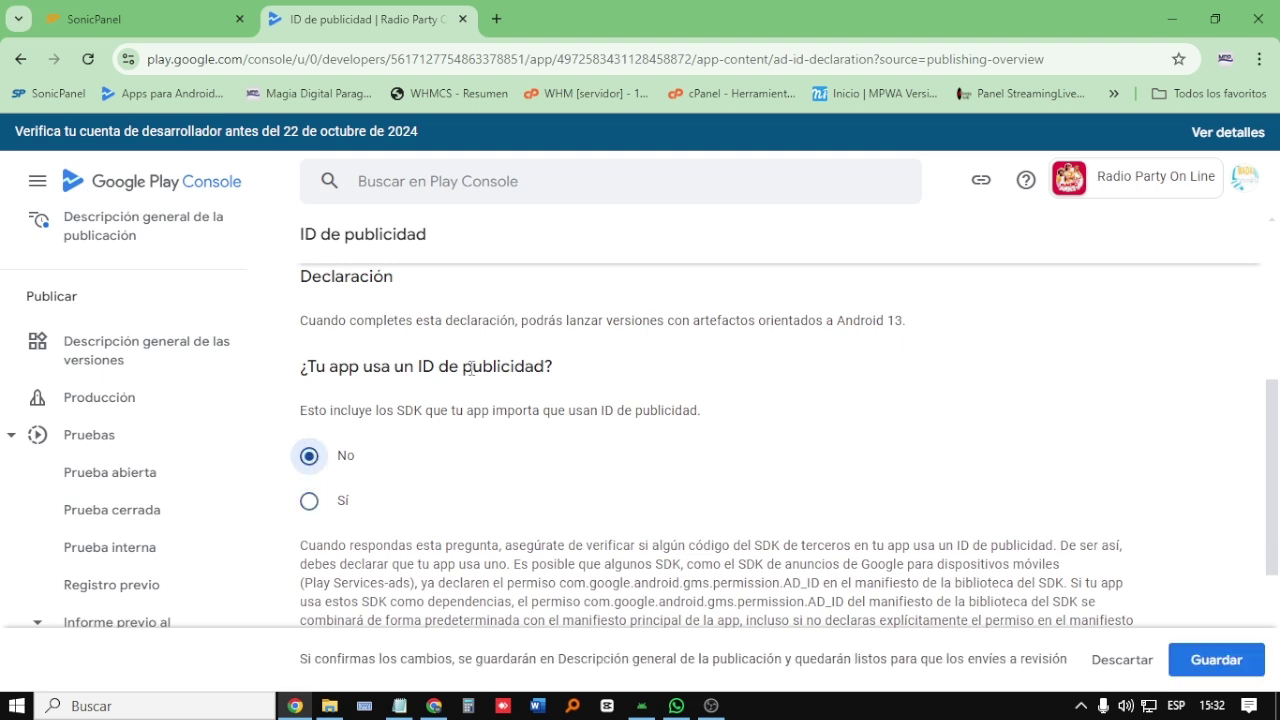
{"action": "left_click", "coordinate": [310, 505]}
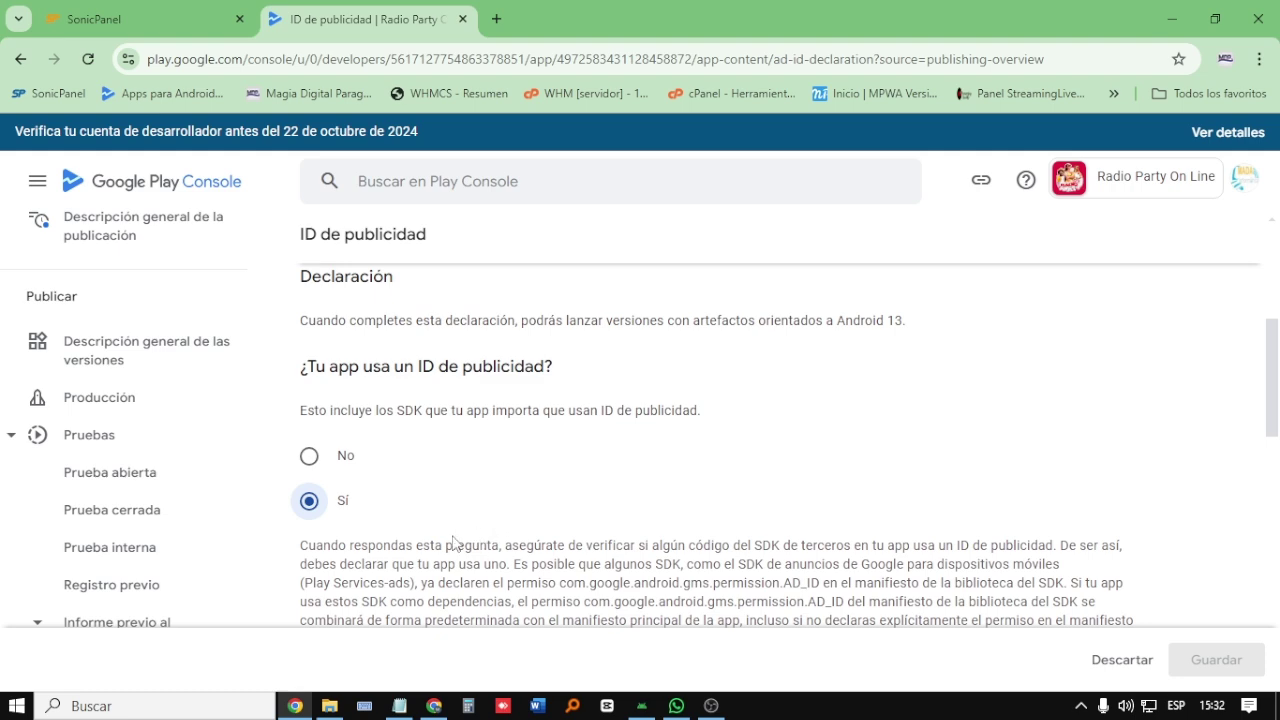
{"action": "scroll", "coordinate": [486, 505], "scroll_direction": "down", "scroll_amount": 1}
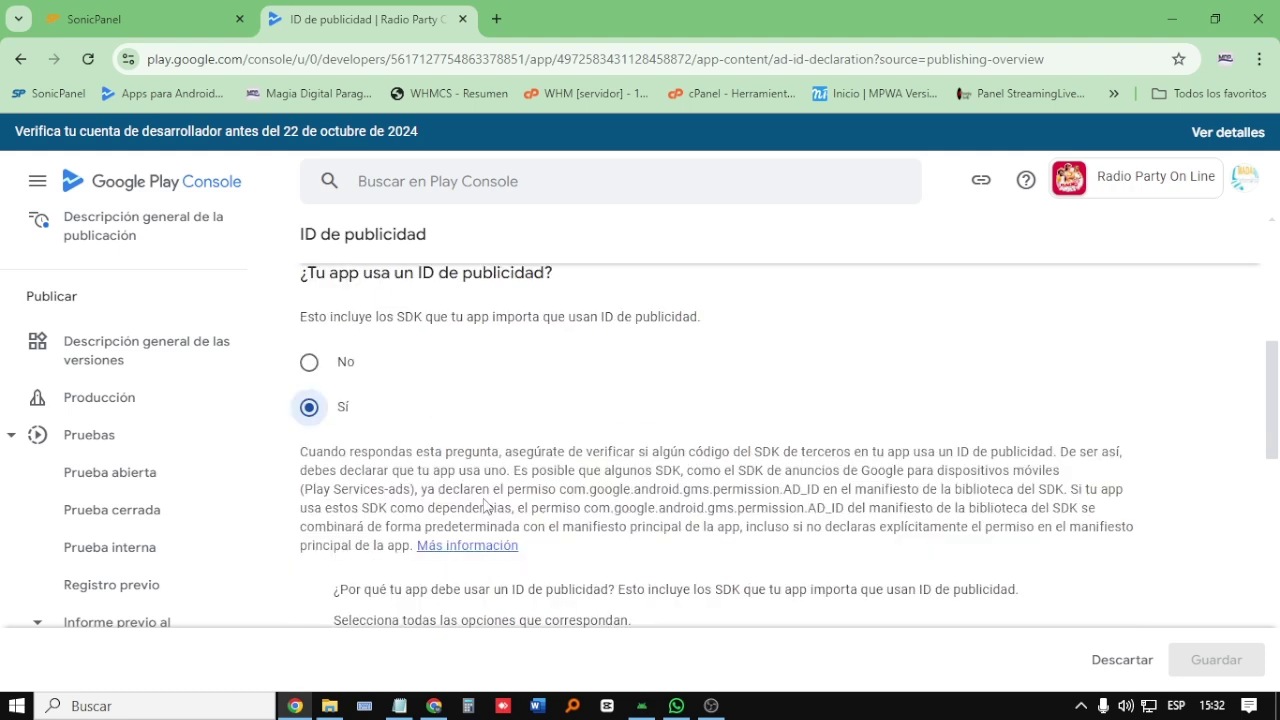
{"action": "scroll", "coordinate": [486, 505], "scroll_direction": "down", "scroll_amount": 2}
{"action": "scroll", "coordinate": [486, 507], "scroll_direction": "up", "scroll_amount": 3}
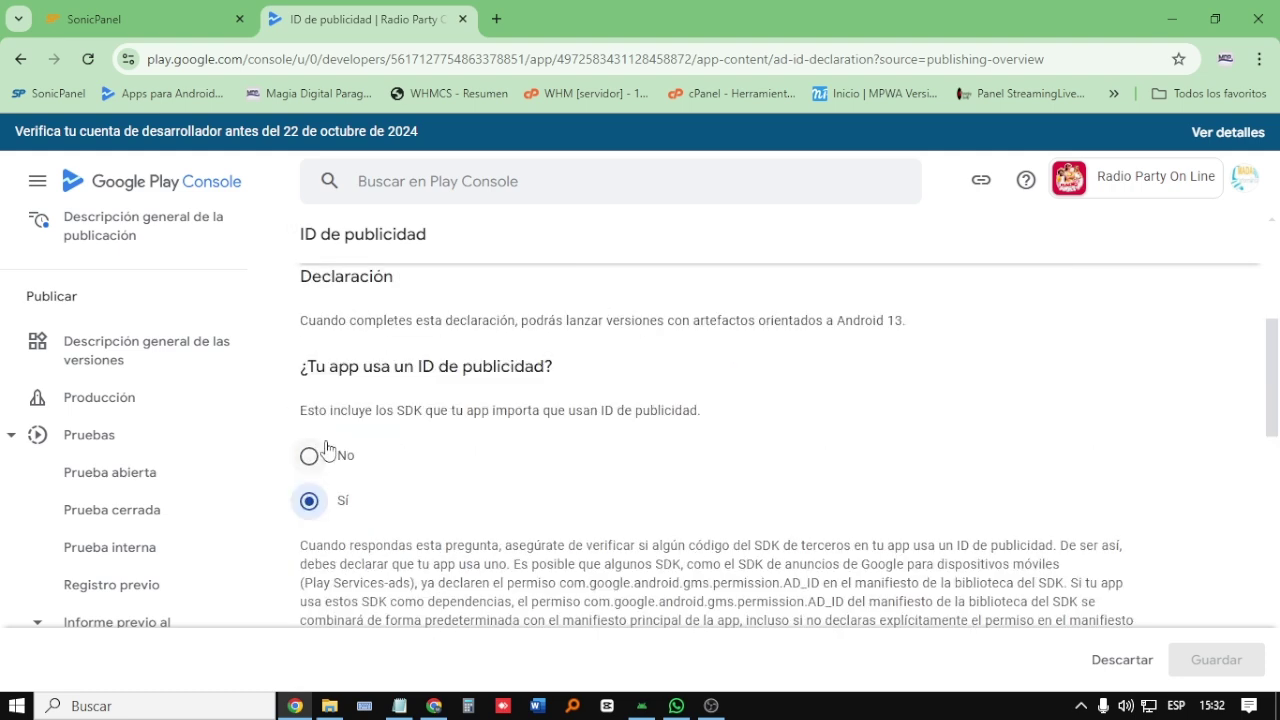
Step: Save the advertising ID declaration with the answer No and return to the publishing overview
{"action": "left_click", "coordinate": [310, 456]}
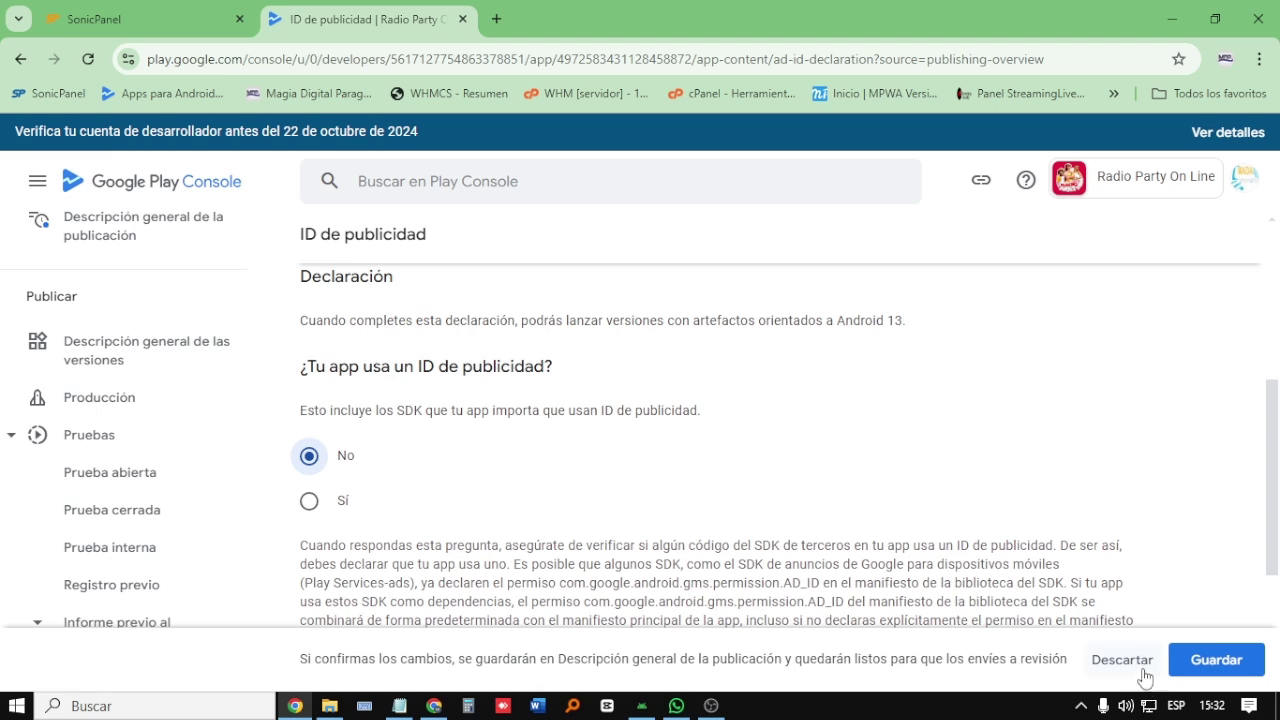
{"action": "left_click", "coordinate": [1195, 661]}
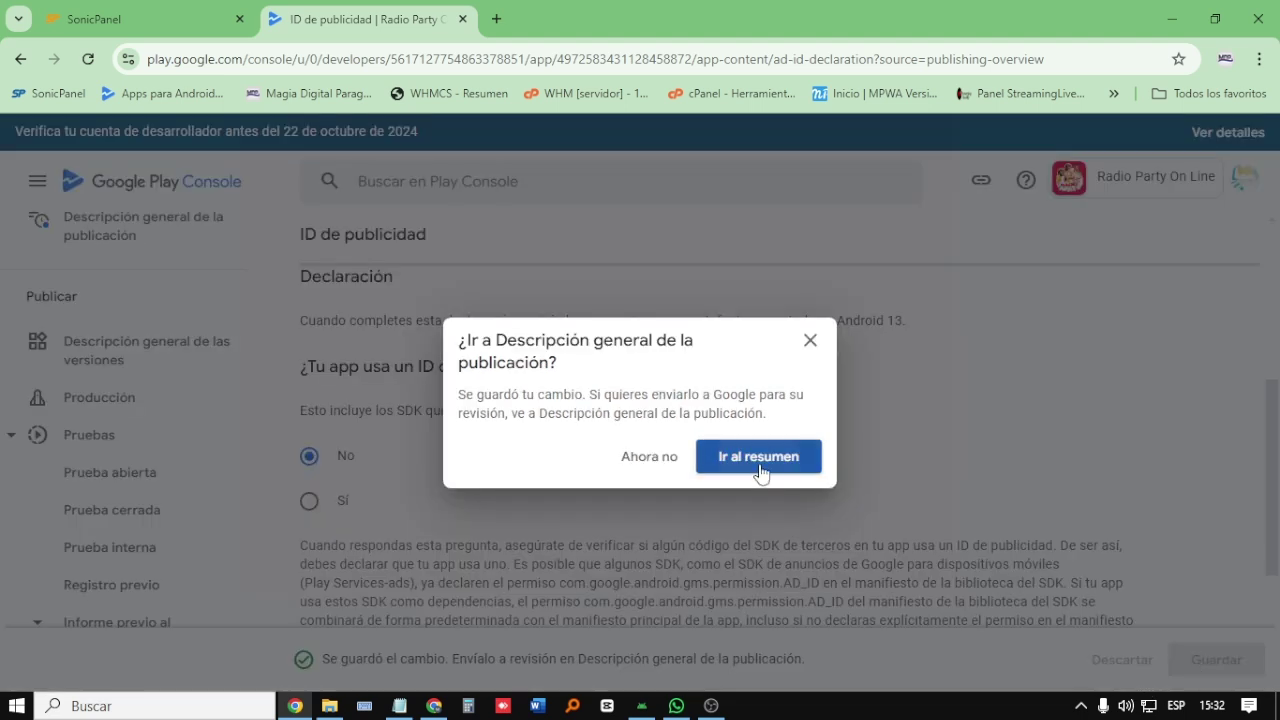
{"action": "left_click", "coordinate": [760, 466]}
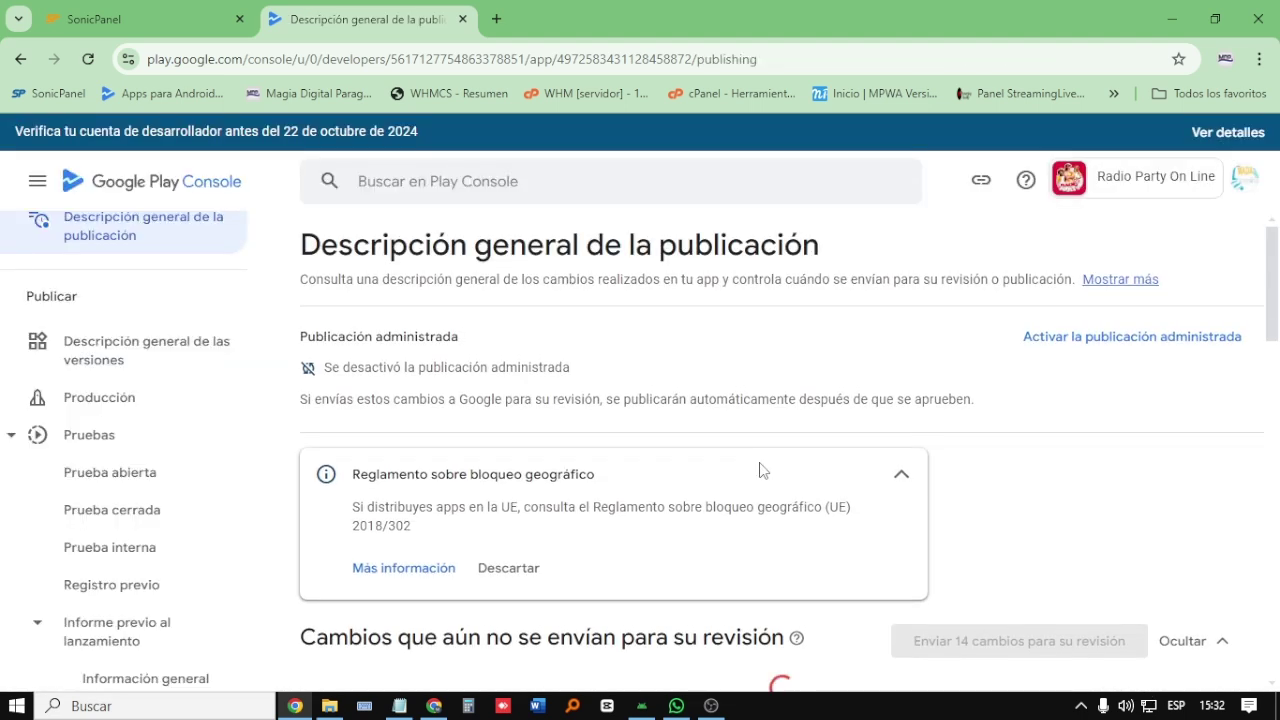
Step: Send all 14 pending changes to Google for review, confirm the submission and check their review status
{"action": "scroll", "coordinate": [1174, 505], "scroll_direction": "down", "scroll_amount": 2}
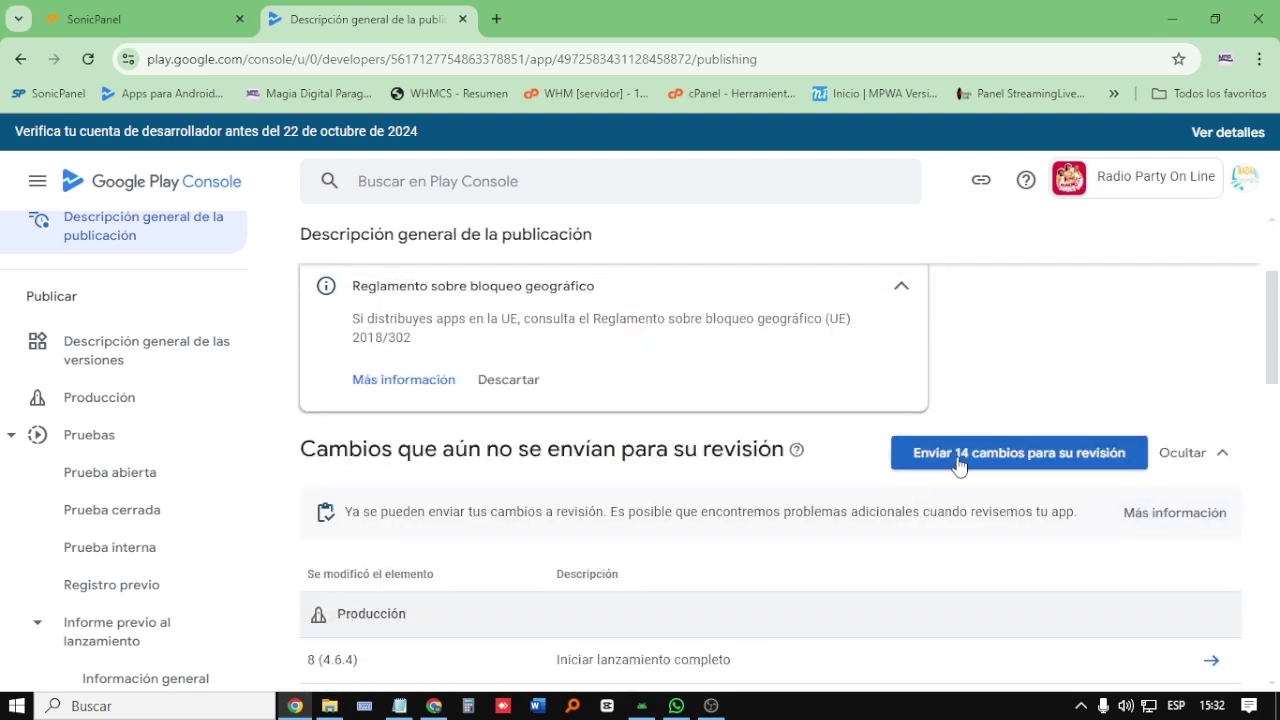
{"action": "scroll", "coordinate": [756, 505], "scroll_direction": "down", "scroll_amount": 2}
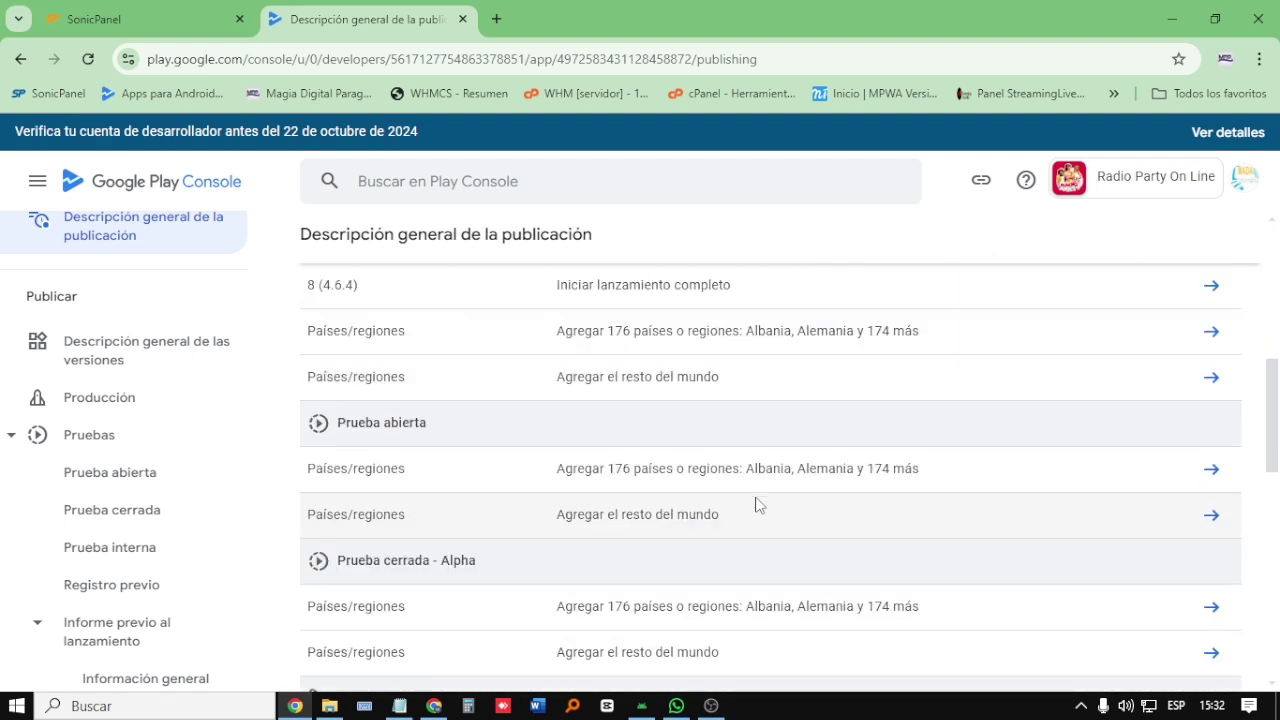
{"action": "scroll", "coordinate": [756, 503], "scroll_direction": "up", "scroll_amount": 4}
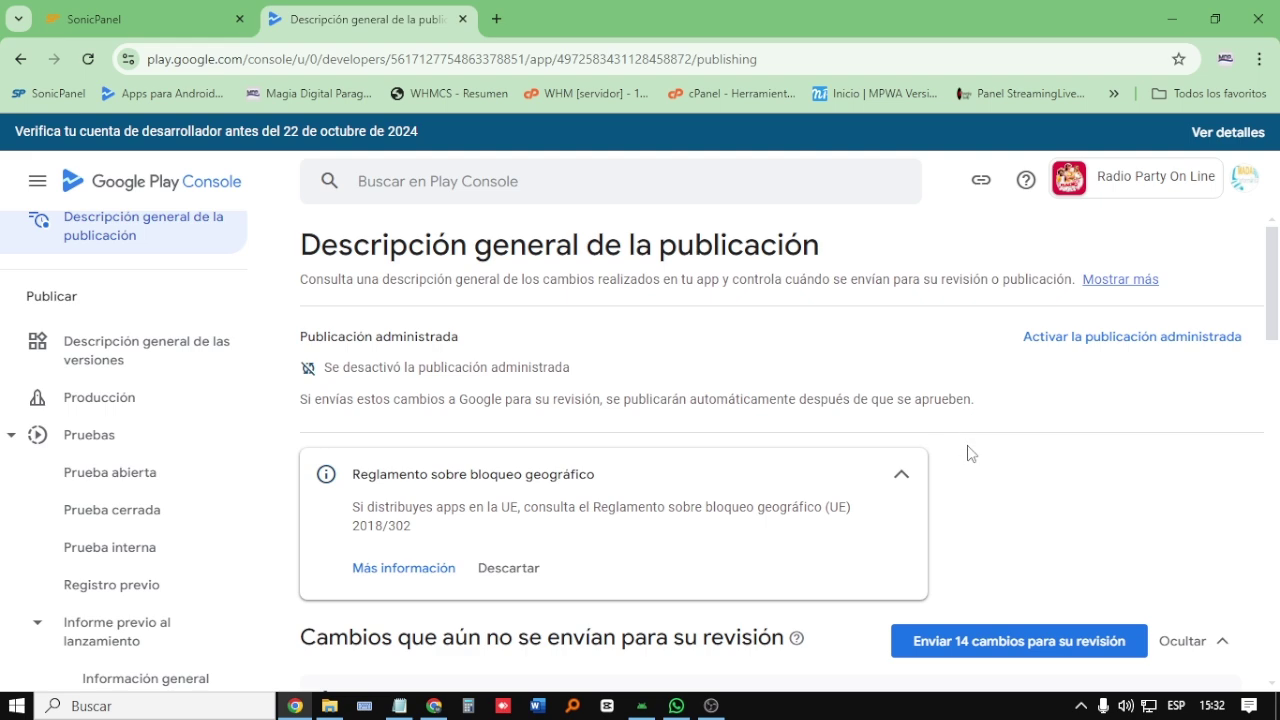
{"action": "scroll", "coordinate": [968, 455], "scroll_direction": "down", "scroll_amount": 2}
{"action": "left_click", "coordinate": [970, 453]}
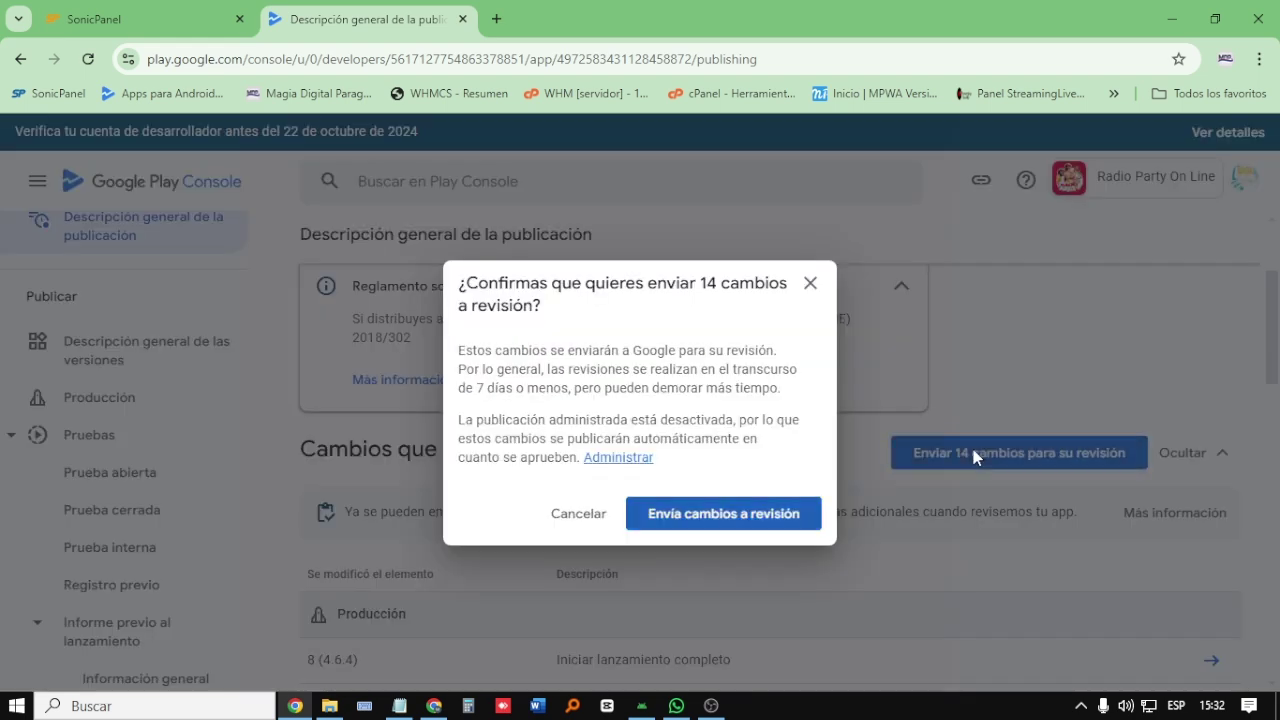
{"action": "left_click", "coordinate": [731, 514]}
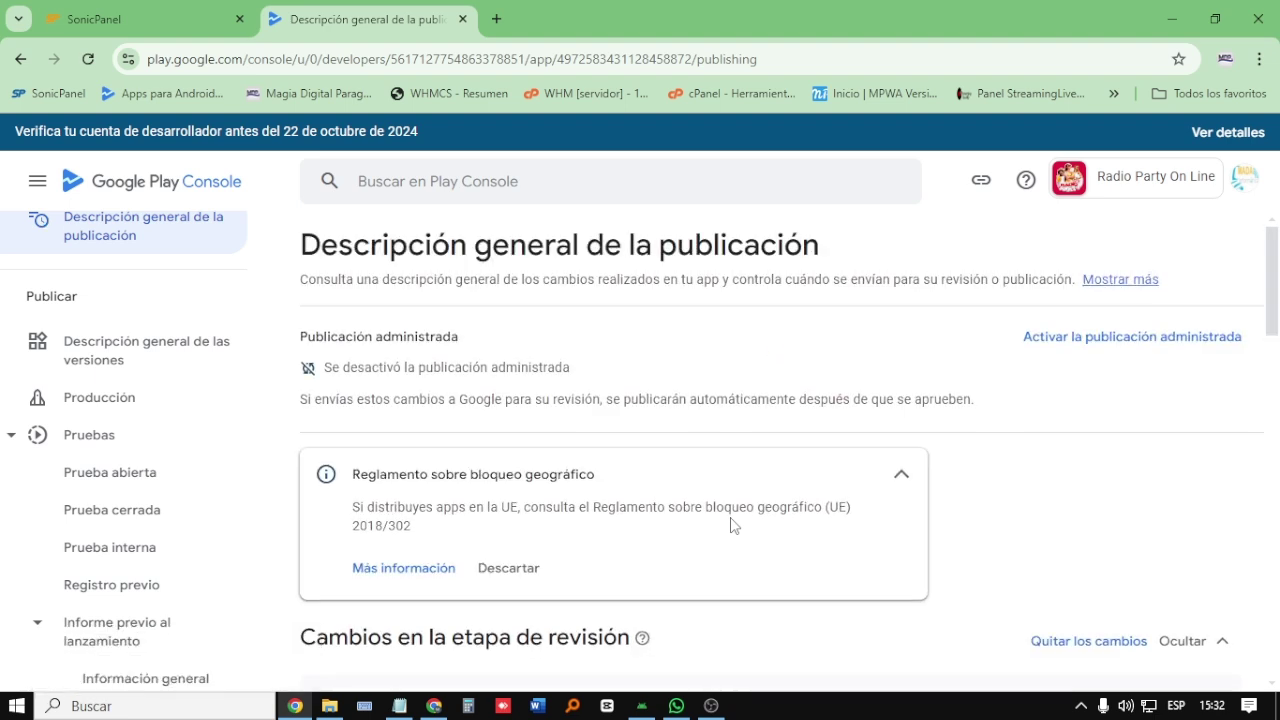
{"action": "scroll", "coordinate": [257, 346], "scroll_direction": "up", "scroll_amount": 2}
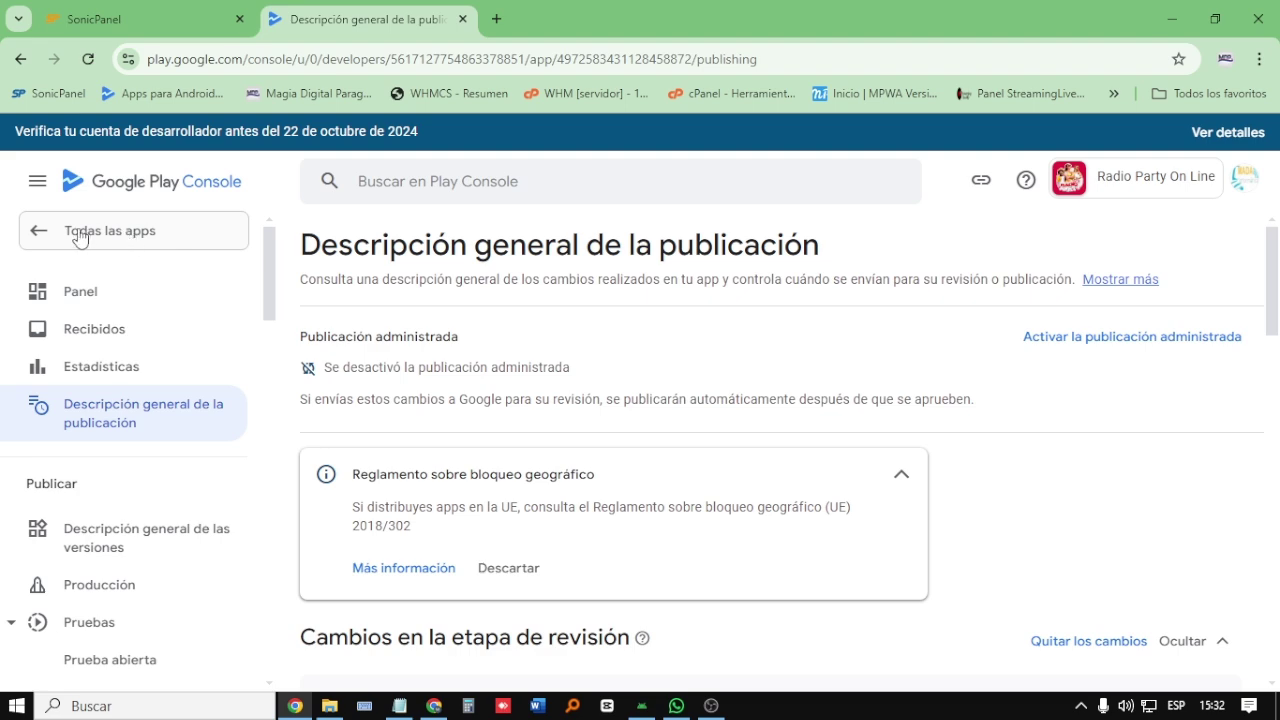
{"action": "scroll", "coordinate": [831, 458], "scroll_direction": "down", "scroll_amount": 3}
{"action": "scroll", "coordinate": [831, 468], "scroll_direction": "up", "scroll_amount": 3}
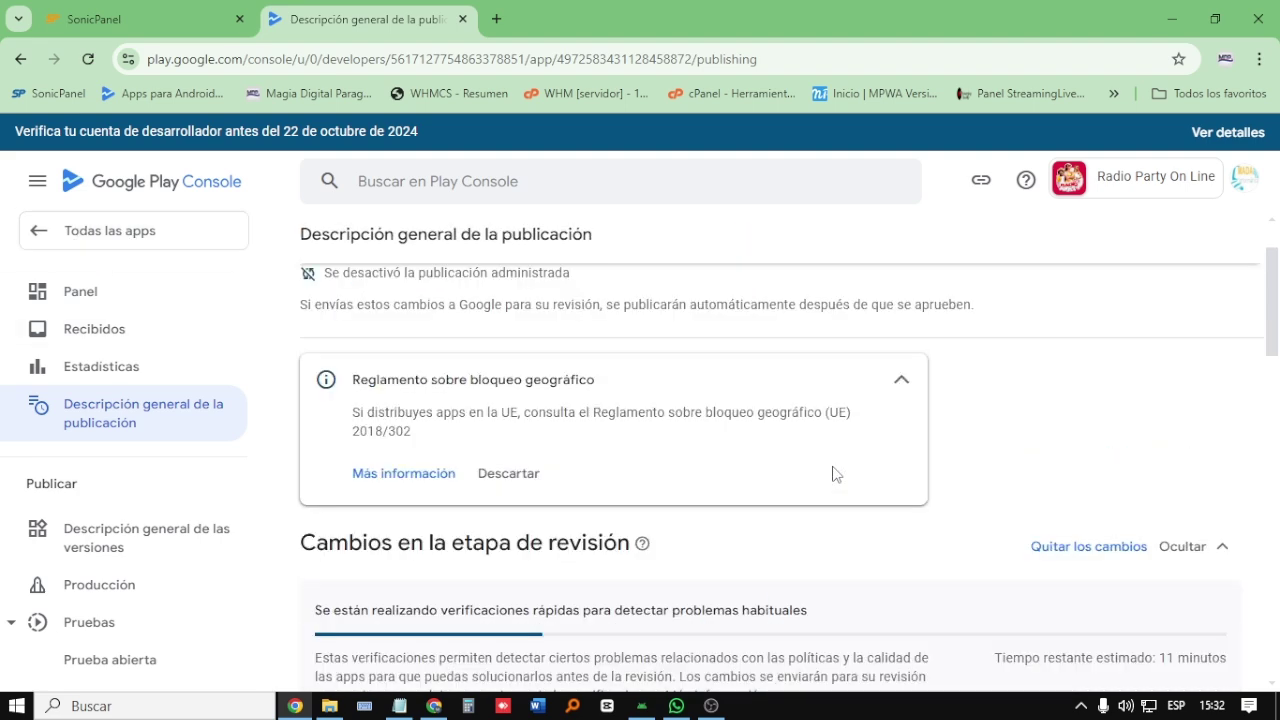